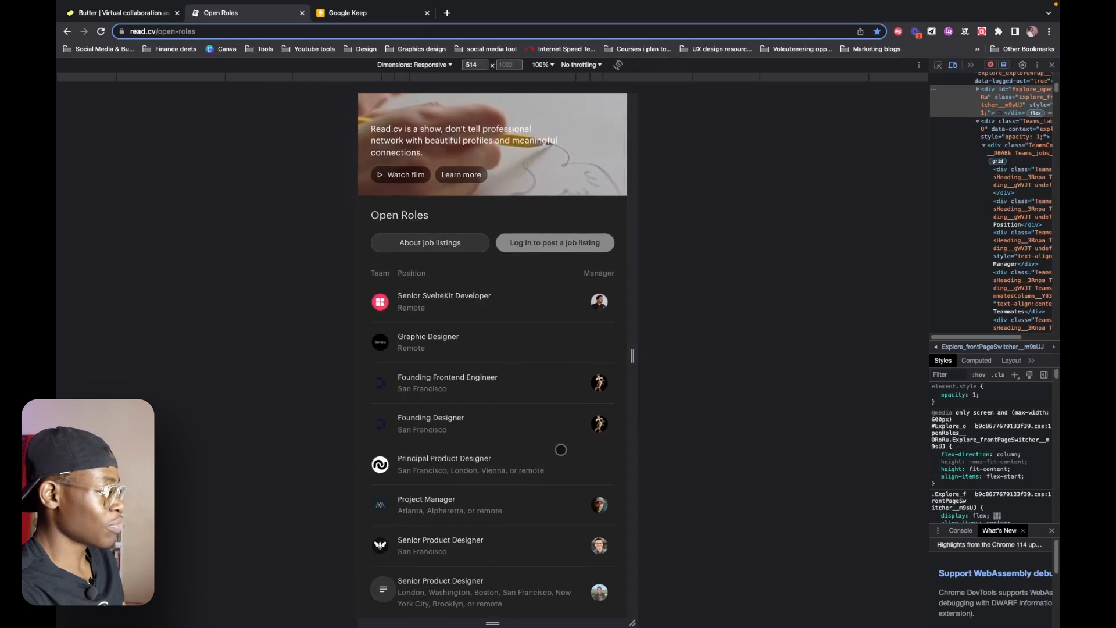
Examine how the Open Roles job list adapts at viewport widths of about 1145, 1440, 2560 and 884 pixels.
{"action": "scroll", "coordinate": [560, 451], "scroll_direction": "down", "scroll_amount": 12}
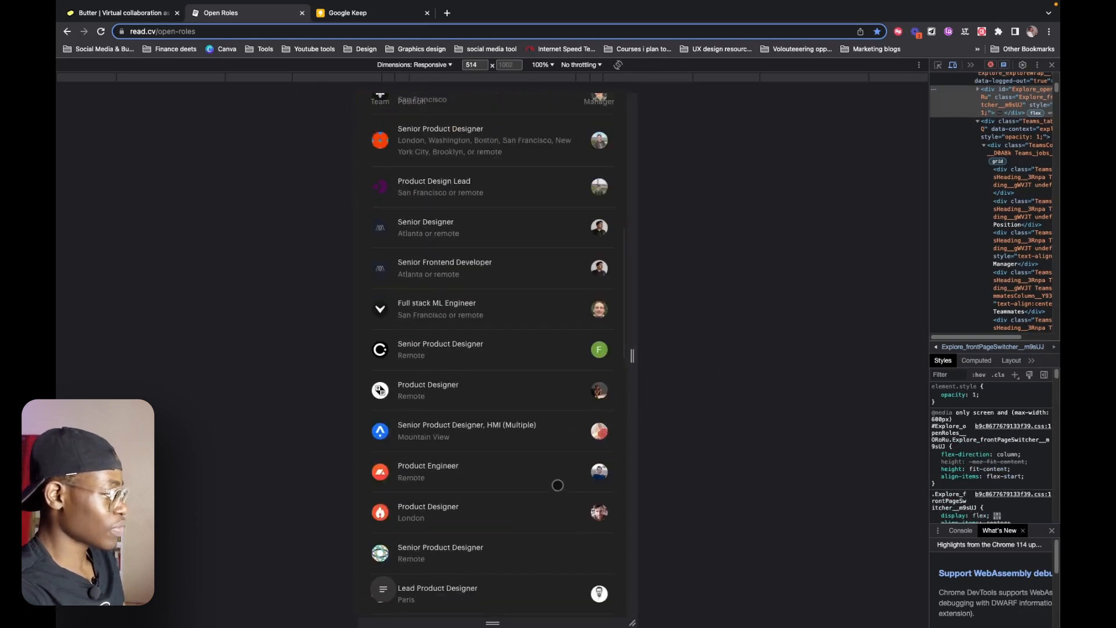
{"action": "scroll", "coordinate": [557, 486], "scroll_direction": "down", "scroll_amount": 5}
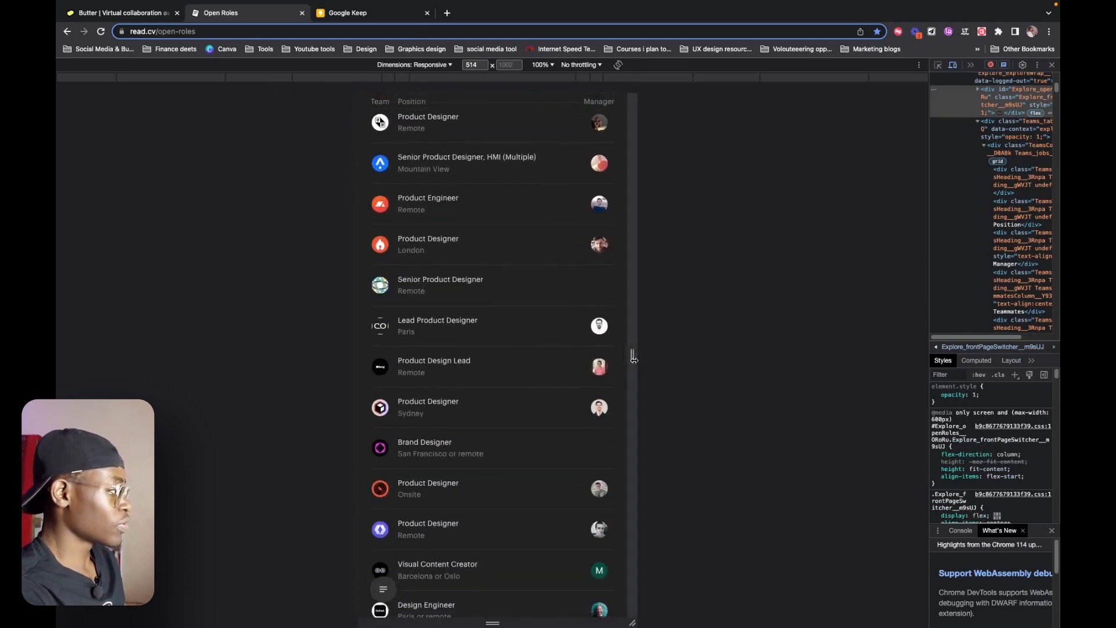
{"action": "left_click_drag", "start_coordinate": [634, 359], "coordinate": [798, 386]}
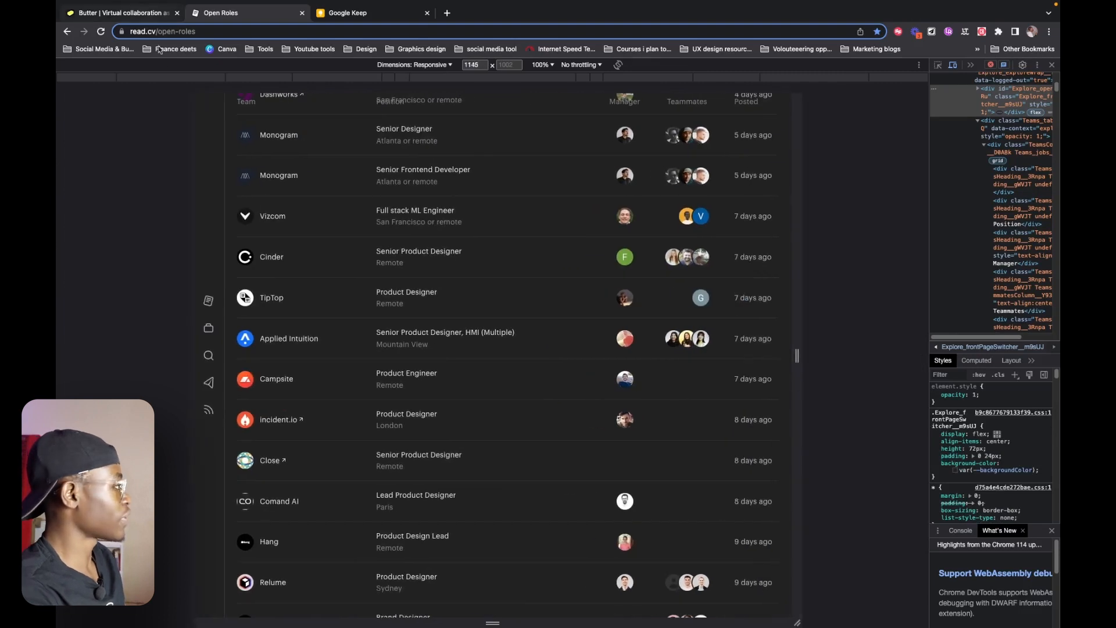
{"action": "left_click", "coordinate": [164, 78]}
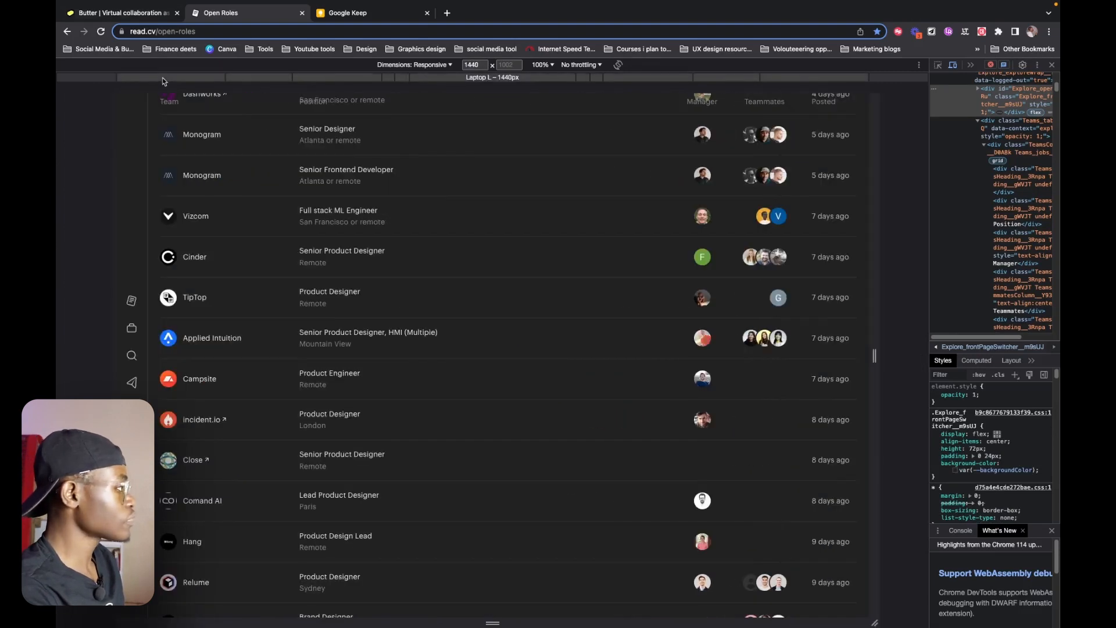
{"action": "left_click", "coordinate": [97, 78]}
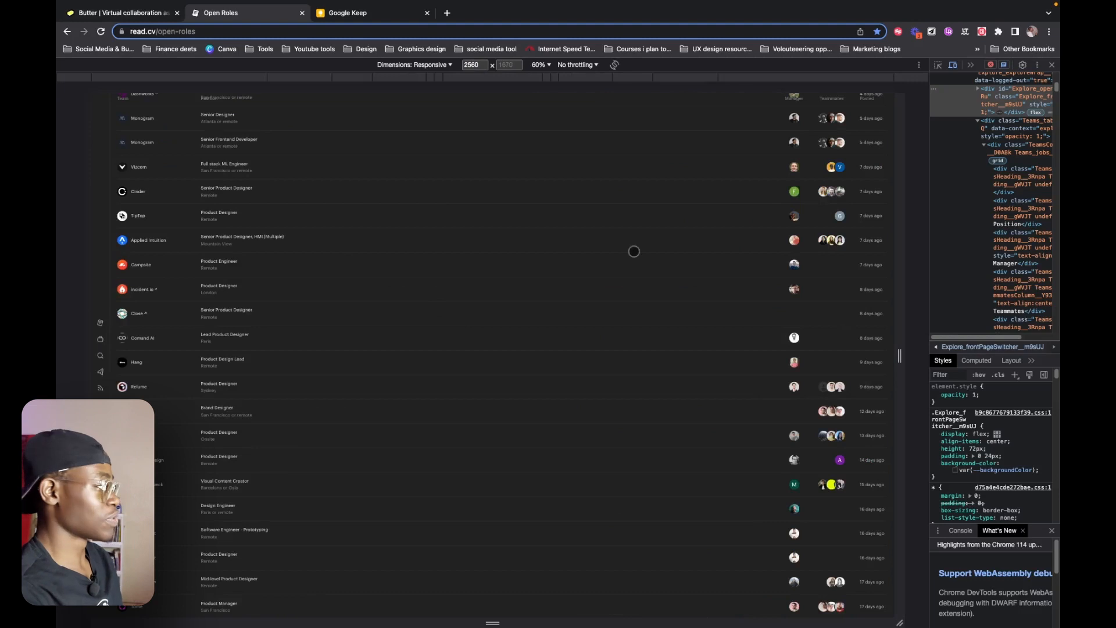
{"action": "left_click", "coordinate": [312, 83]}
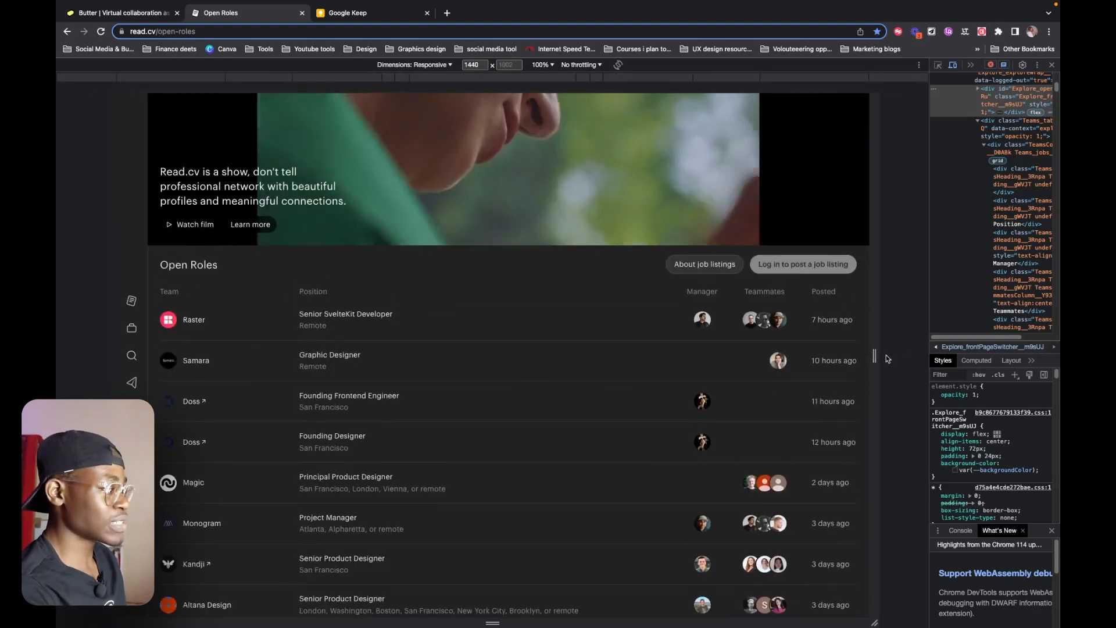
{"action": "left_click_drag", "start_coordinate": [878, 355], "coordinate": [730, 385]}
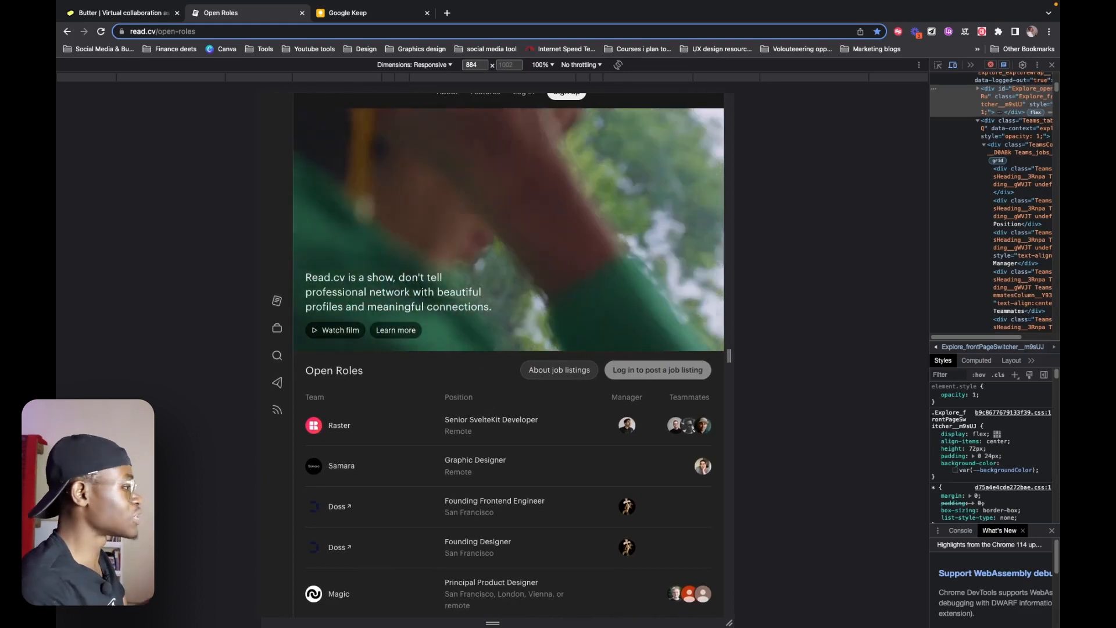
Switch to the Butter site and preview its Collaborate section at viewport widths of 2560, 1440 and about 888 pixels.
{"action": "left_click", "coordinate": [112, 13]}
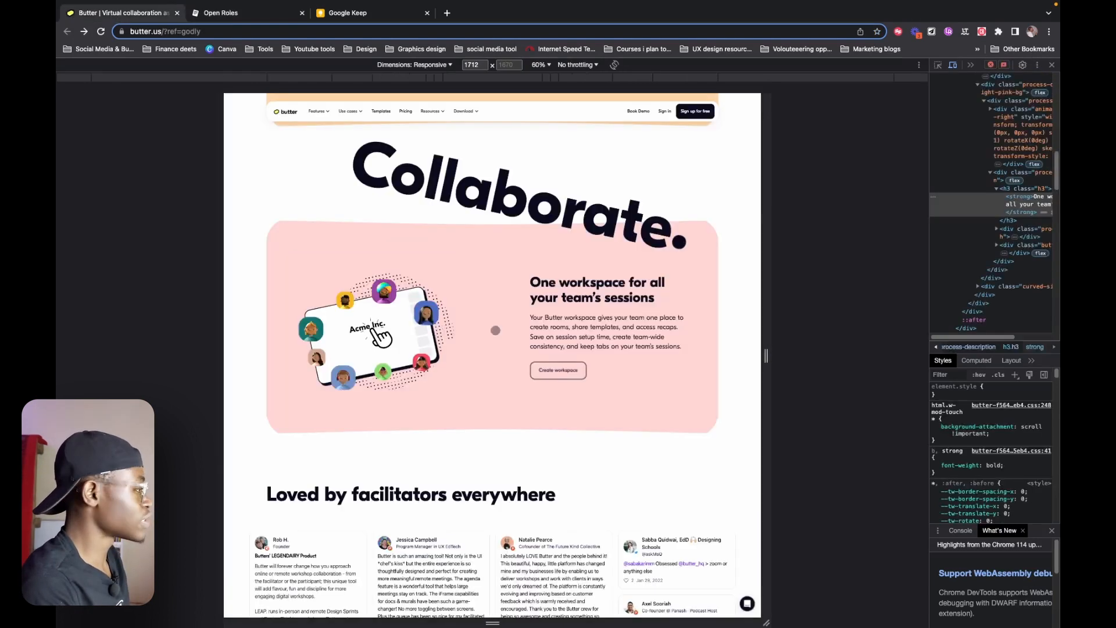
{"action": "scroll", "coordinate": [527, 429], "scroll_direction": "up", "scroll_amount": 1}
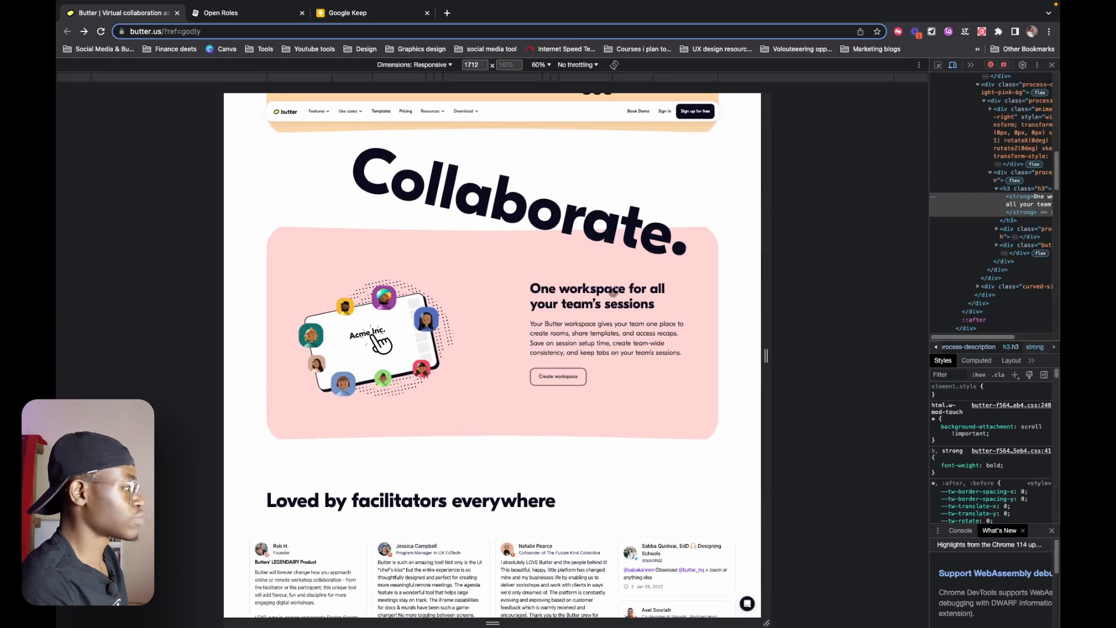
{"action": "left_click", "coordinate": [204, 82]}
{"action": "scroll", "coordinate": [457, 405], "scroll_direction": "down", "scroll_amount": 3}
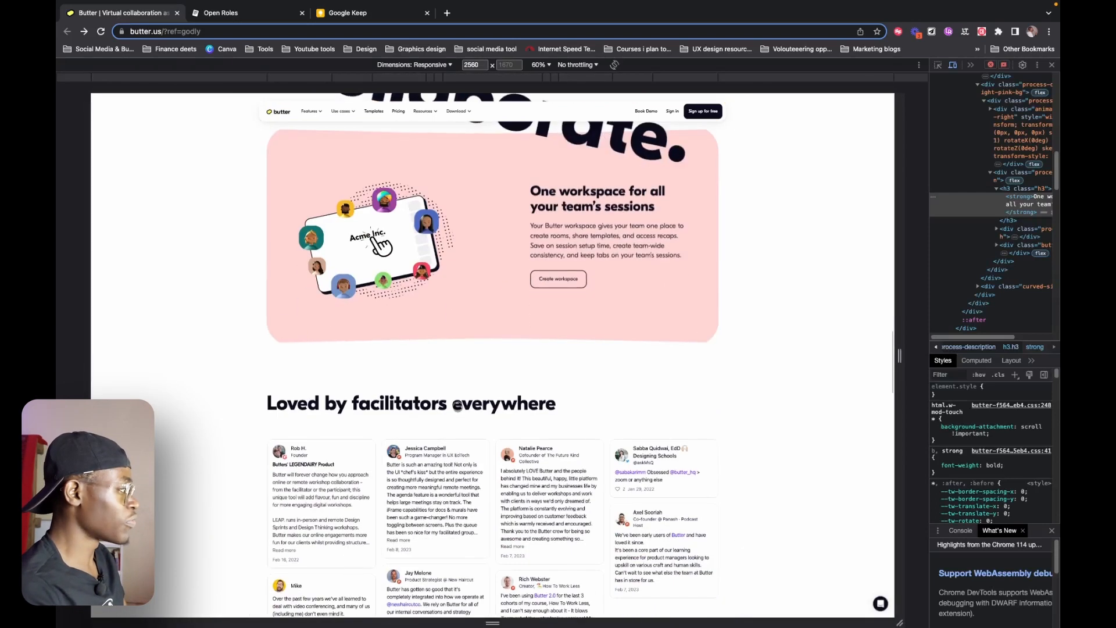
{"action": "left_click", "coordinate": [290, 77]}
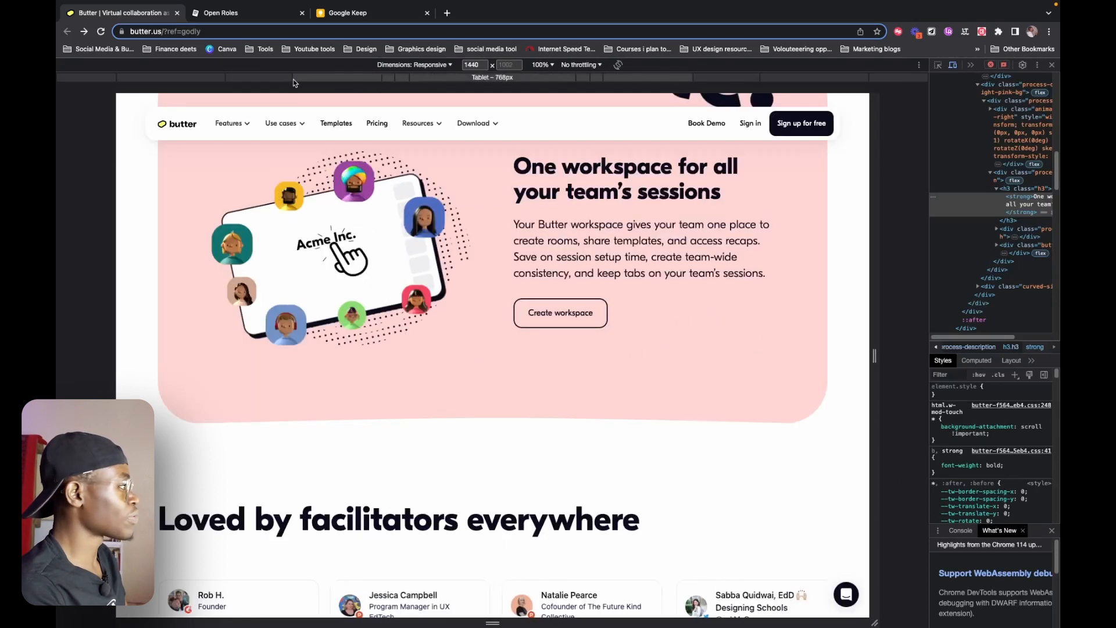
{"action": "scroll", "coordinate": [702, 332], "scroll_direction": "up", "scroll_amount": 3}
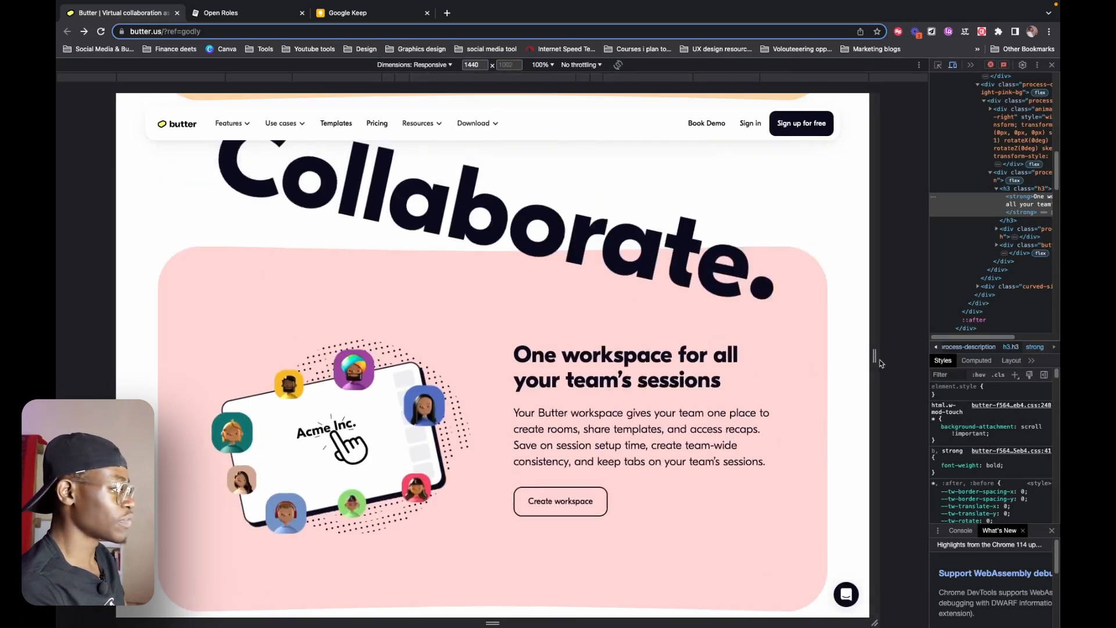
{"action": "left_click_drag", "start_coordinate": [879, 363], "coordinate": [730, 363]}
Look through the Butter page's sections at the narrow viewport width and widen the viewport to compare the Collaborate layout.
{"action": "scroll", "coordinate": [600, 399], "scroll_direction": "down", "scroll_amount": 10}
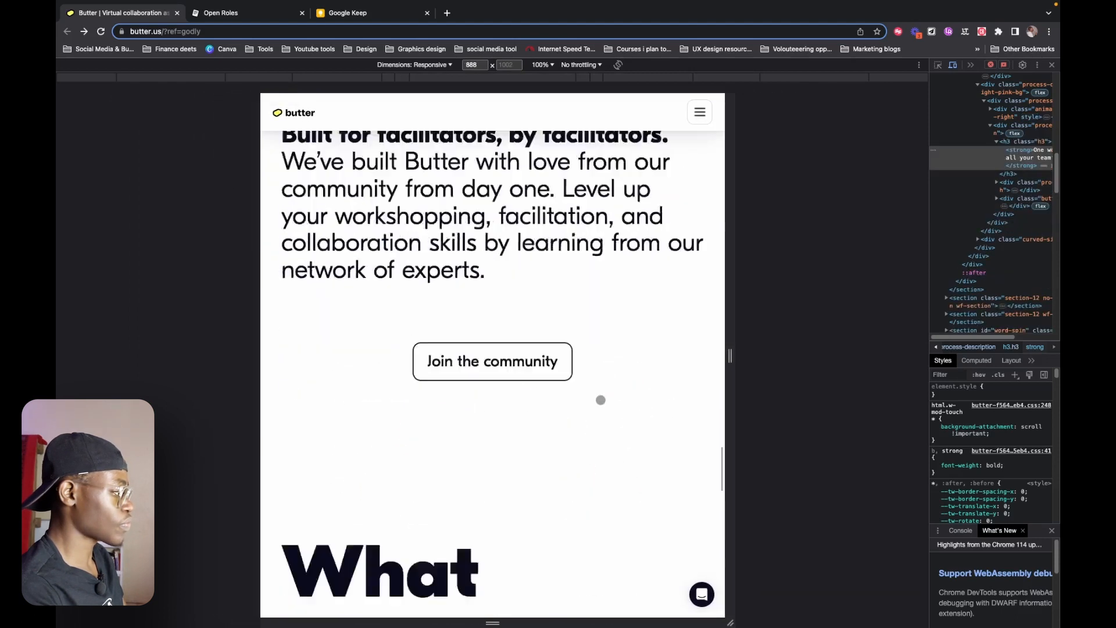
{"action": "scroll", "coordinate": [601, 399], "scroll_direction": "down", "scroll_amount": 5}
{"action": "scroll", "coordinate": [600, 400], "scroll_direction": "up", "scroll_amount": 12}
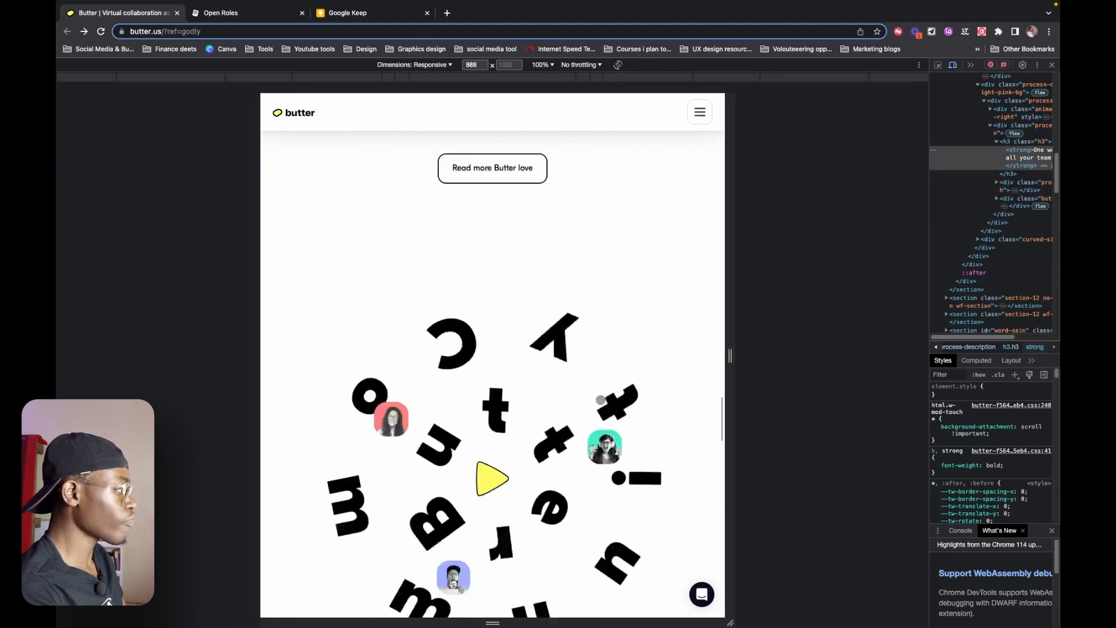
{"action": "scroll", "coordinate": [600, 400], "scroll_direction": "up", "scroll_amount": 15}
{"action": "scroll", "coordinate": [655, 429], "scroll_direction": "down", "scroll_amount": 3}
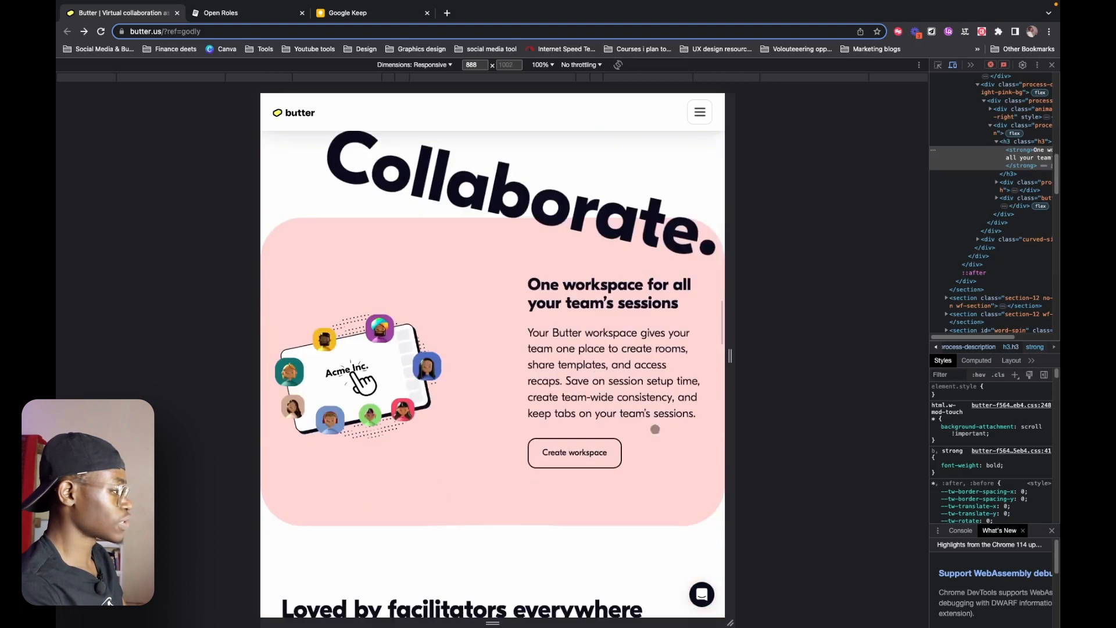
{"action": "left_click_drag", "start_coordinate": [730, 363], "coordinate": [823, 379]}
{"action": "scroll", "coordinate": [599, 393], "scroll_direction": "down", "scroll_amount": 4}
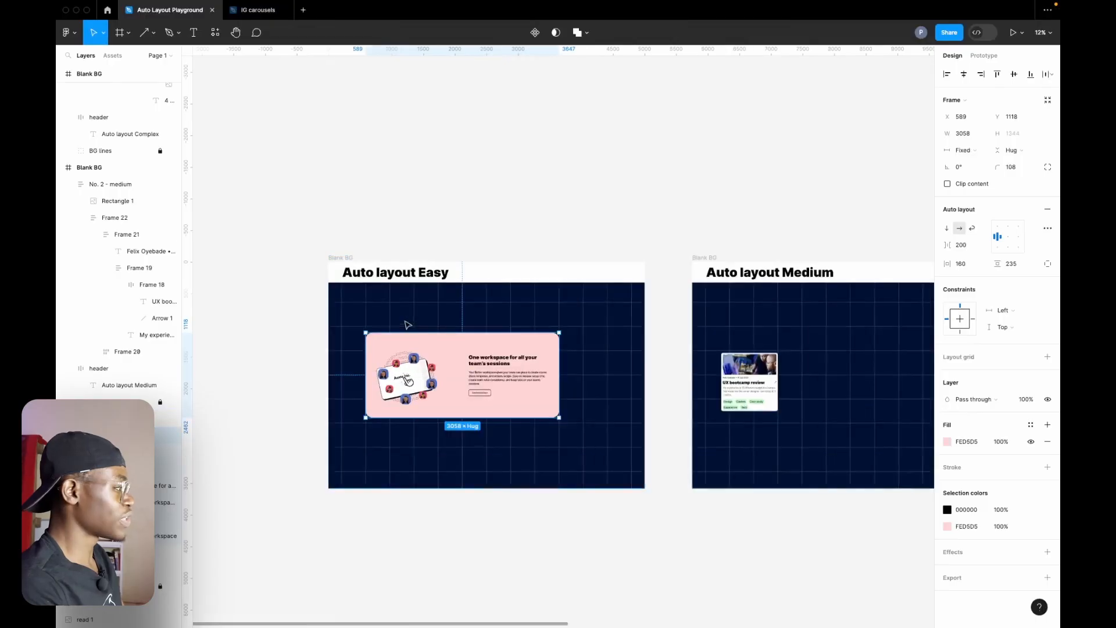
In Figma, move the pink workspace card out of the Auto layout Easy frame onto the empty canvas above it.
{"action": "scroll", "coordinate": [745, 328], "scroll_direction": "right", "scroll_amount": 10}
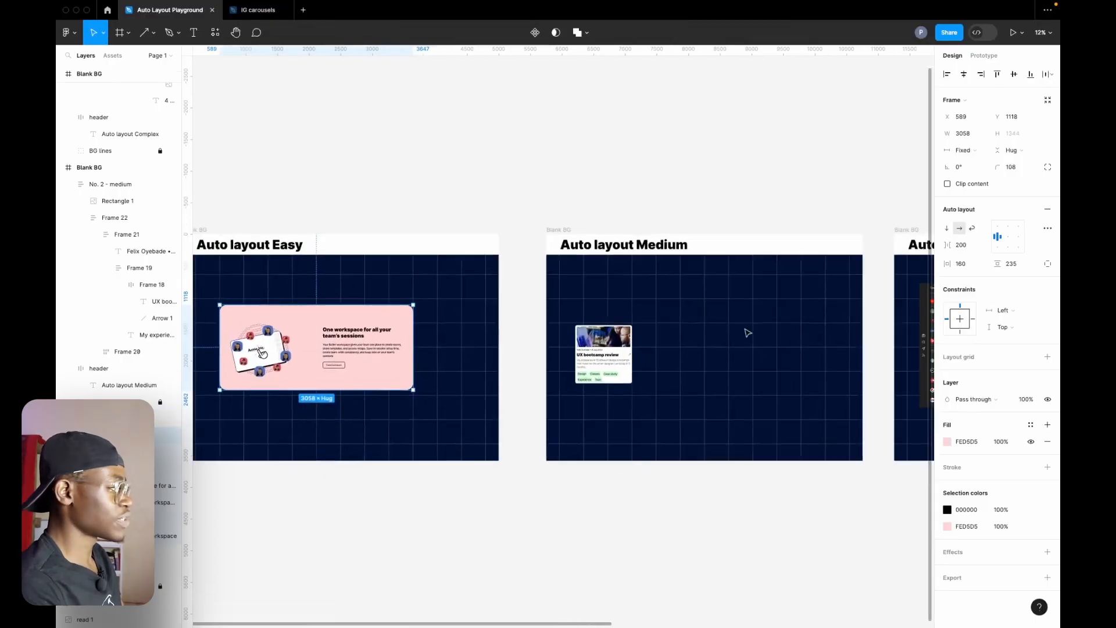
{"action": "scroll", "coordinate": [730, 237], "scroll_direction": "left", "scroll_amount": 10}
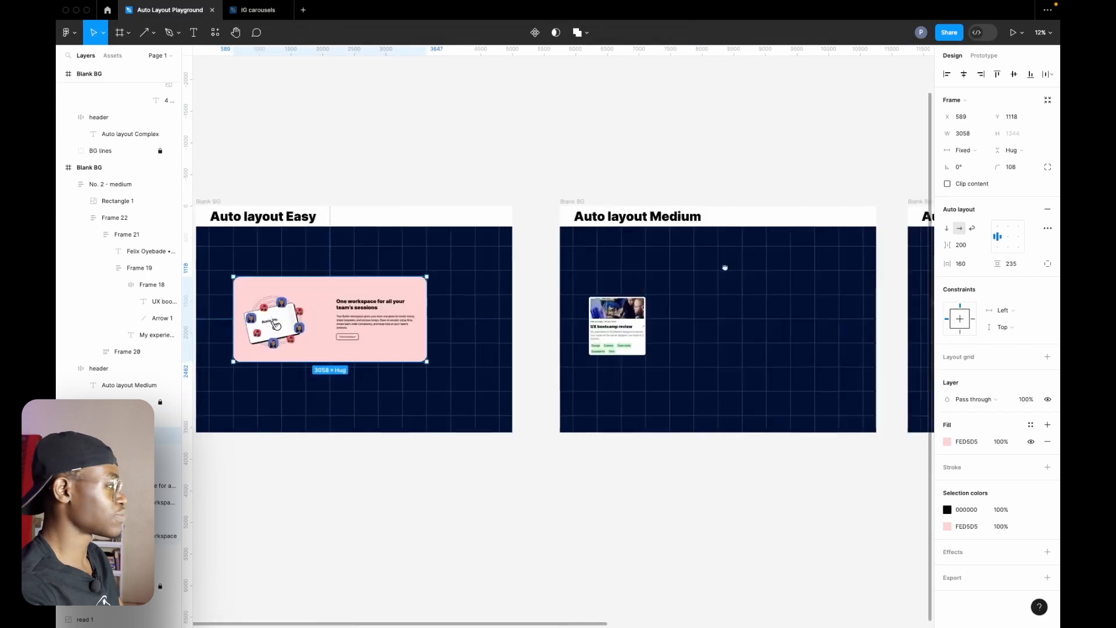
{"action": "scroll", "coordinate": [627, 332], "scroll_direction": "up", "scroll_amount": 10}
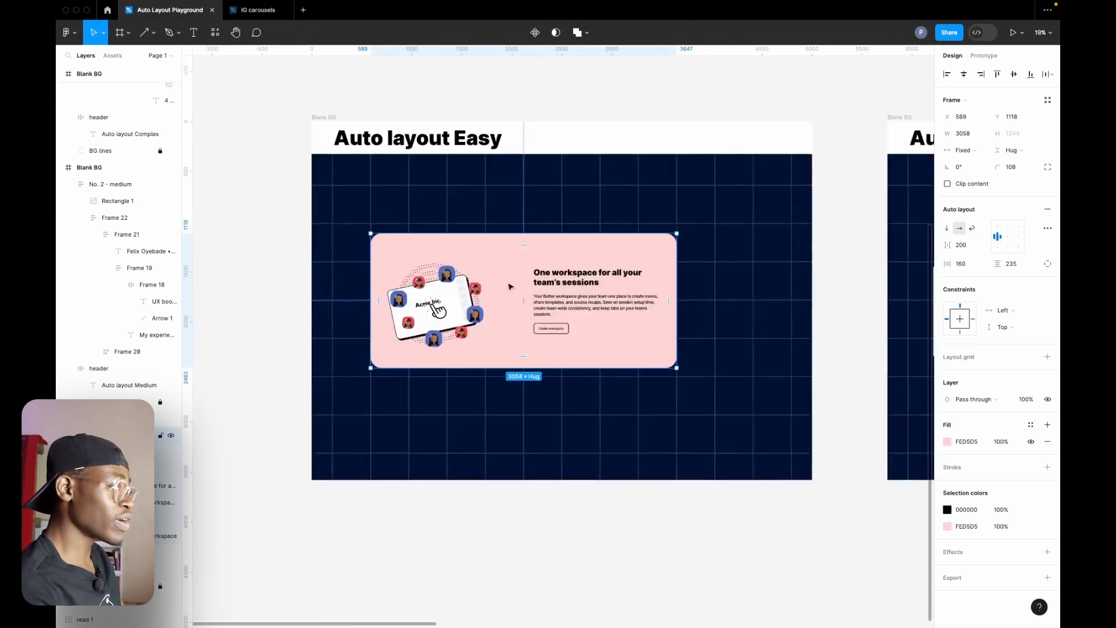
{"action": "scroll", "coordinate": [454, 261], "scroll_direction": "down", "scroll_amount": 5}
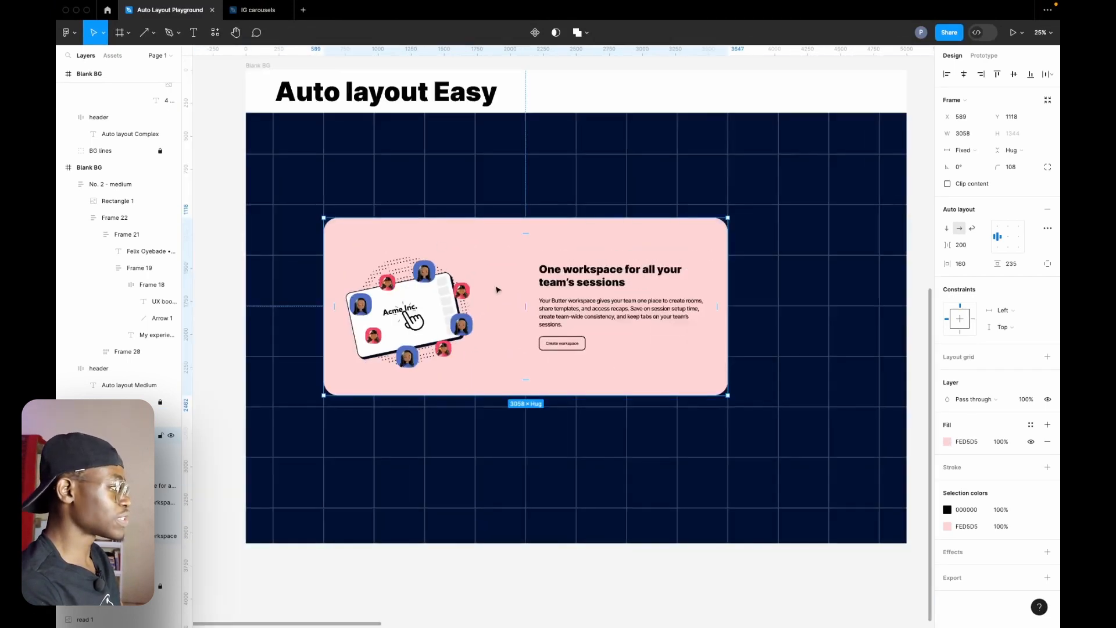
{"action": "scroll", "coordinate": [547, 306], "scroll_direction": "down", "scroll_amount": 5}
{"action": "left_click_drag", "start_coordinate": [576, 335], "coordinate": [535, 88]}
{"action": "left_click_drag", "start_coordinate": [542, 153], "coordinate": [545, 382]}
{"action": "scroll", "coordinate": [545, 381], "scroll_direction": "up", "scroll_amount": 5}
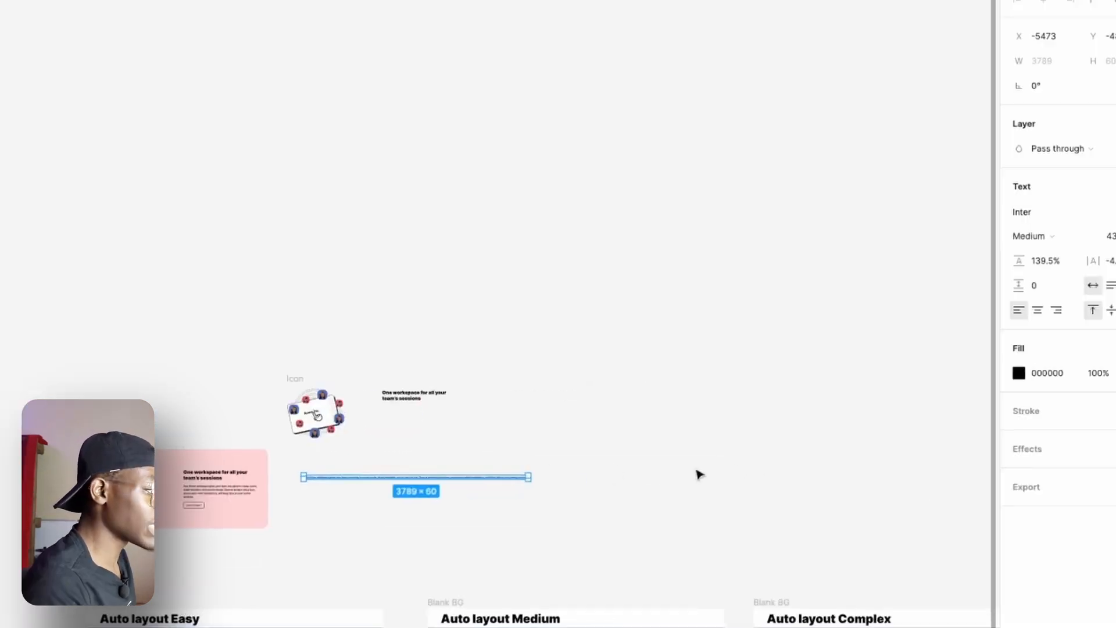
{"action": "scroll", "coordinate": [697, 474], "scroll_direction": "down", "scroll_amount": 5}
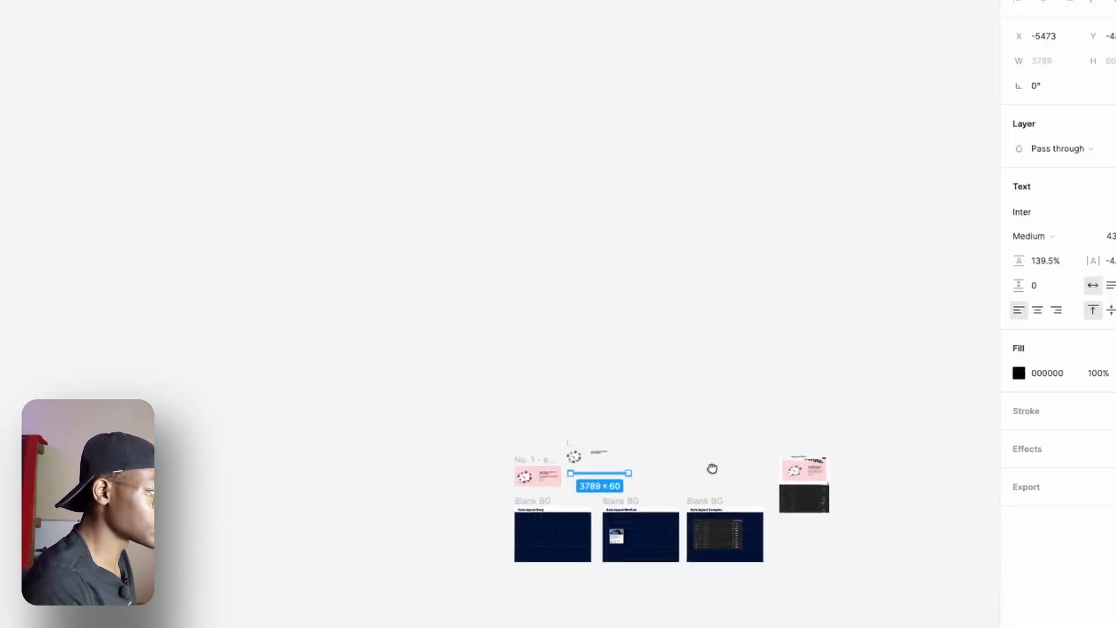
Place the Butter screenshot on the canvas above the loose icon and heading, and move the finished pink card aside.
{"action": "left_click_drag", "start_coordinate": [711, 468], "coordinate": [673, 477]}
{"action": "left_click_drag", "start_coordinate": [781, 485], "coordinate": [526, 416]}
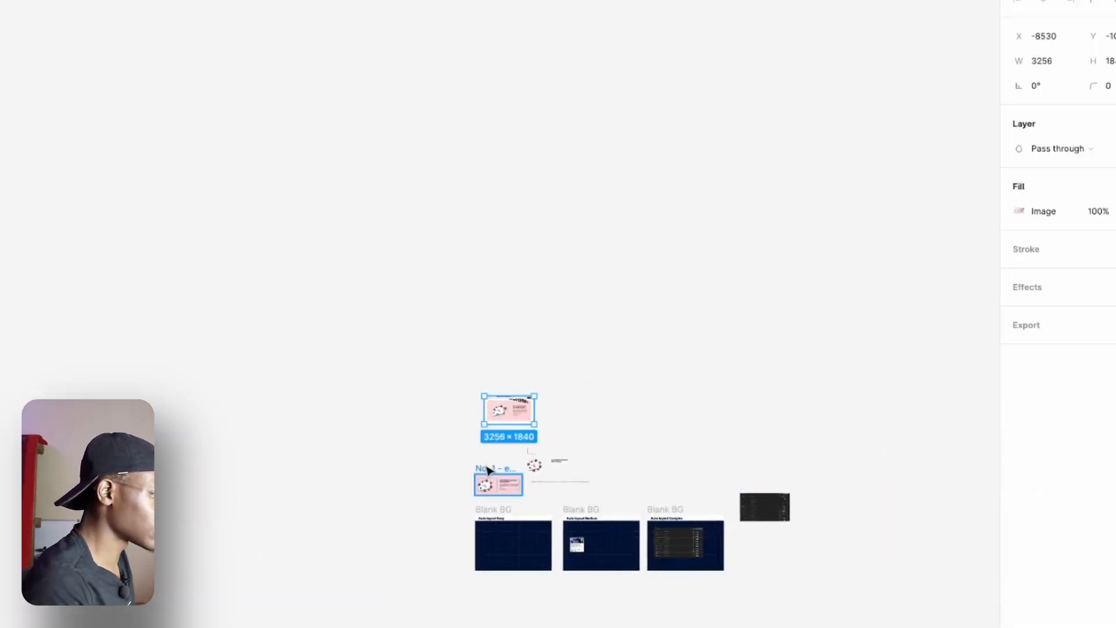
{"action": "left_click_drag", "start_coordinate": [488, 470], "coordinate": [327, 434]}
{"action": "scroll", "coordinate": [314, 429], "scroll_direction": "up", "scroll_amount": 6}
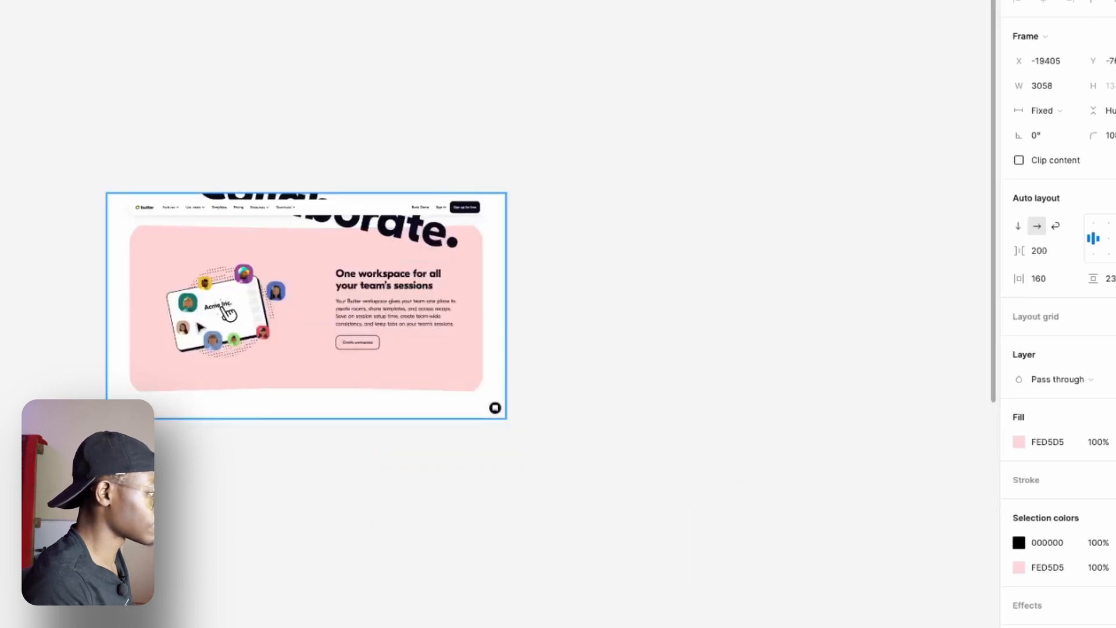
{"action": "left_click_drag", "start_coordinate": [198, 323], "coordinate": [439, 455]}
{"action": "left_click_drag", "start_coordinate": [380, 505], "coordinate": [314, 292]}
{"action": "scroll", "coordinate": [597, 503], "scroll_direction": "up", "scroll_amount": 2}
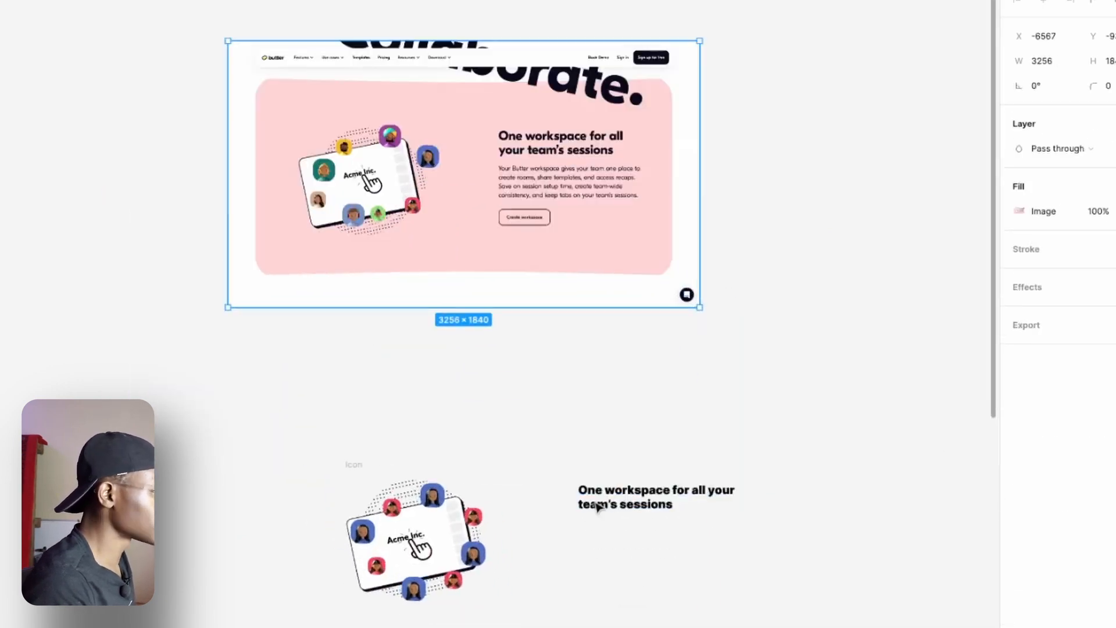
Arrange the icon and heading beneath the Butter screenshot to match its layout, and narrow the heading's text box to 993 wide.
{"action": "left_click_drag", "start_coordinate": [350, 459], "coordinate": [273, 329]}
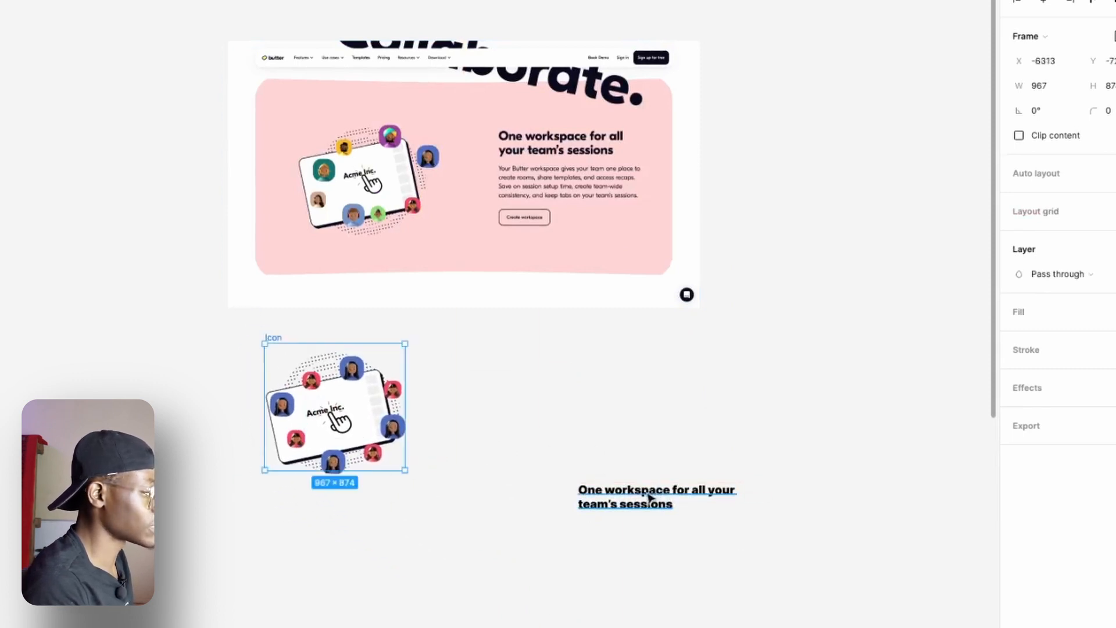
{"action": "left_click_drag", "start_coordinate": [647, 503], "coordinate": [571, 390]}
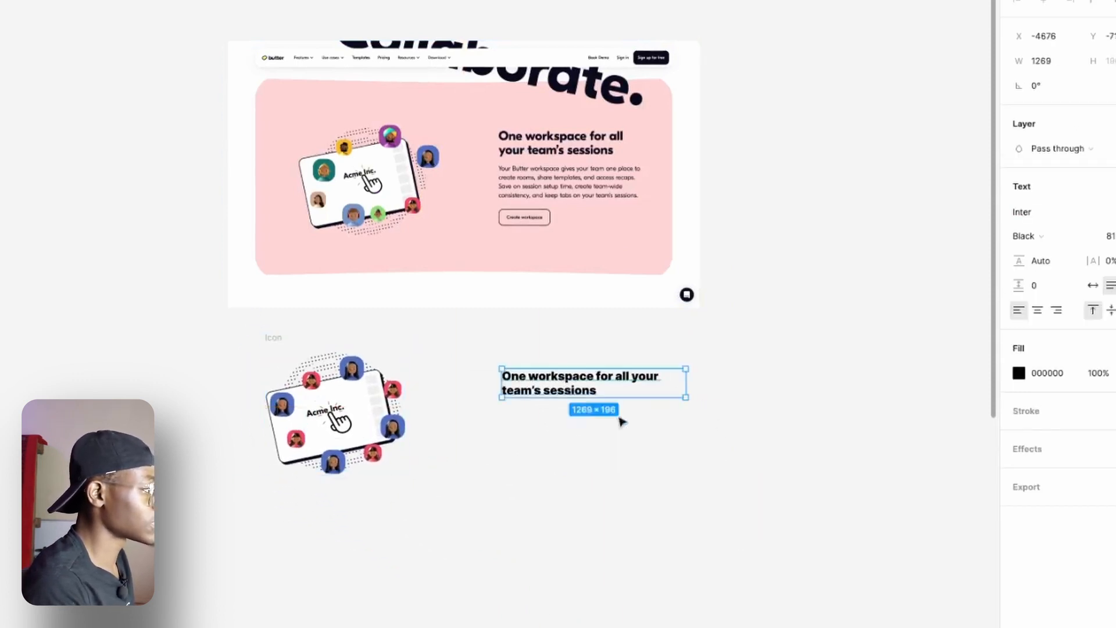
{"action": "left_click_drag", "start_coordinate": [685, 385], "coordinate": [645, 384]}
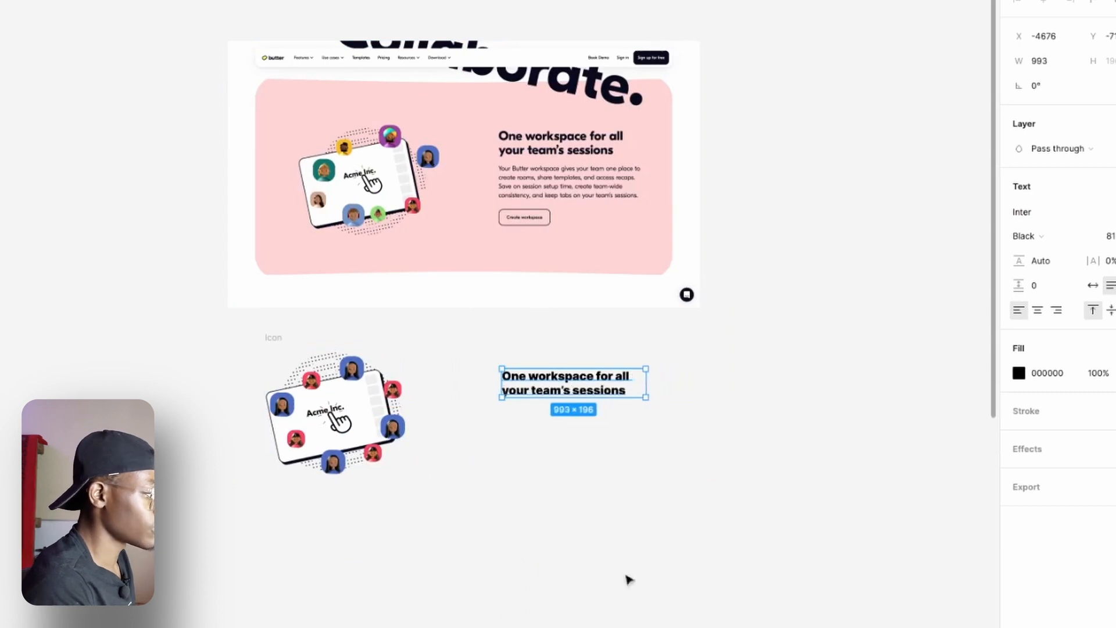
Place the long body text under the heading and narrow its text box to 993 wide so it wraps into a paragraph.
{"action": "left_click_drag", "start_coordinate": [657, 627], "coordinate": [688, 430]}
{"action": "left_click_drag", "start_coordinate": [679, 442], "coordinate": [508, 432]}
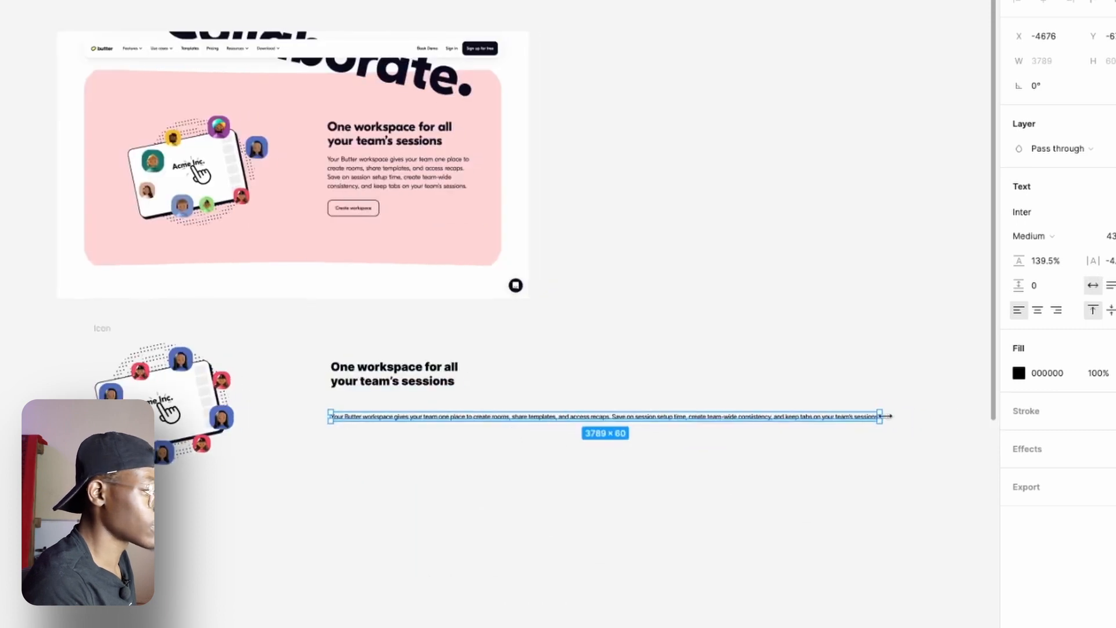
{"action": "left_click_drag", "start_coordinate": [850, 414], "coordinate": [632, 477]}
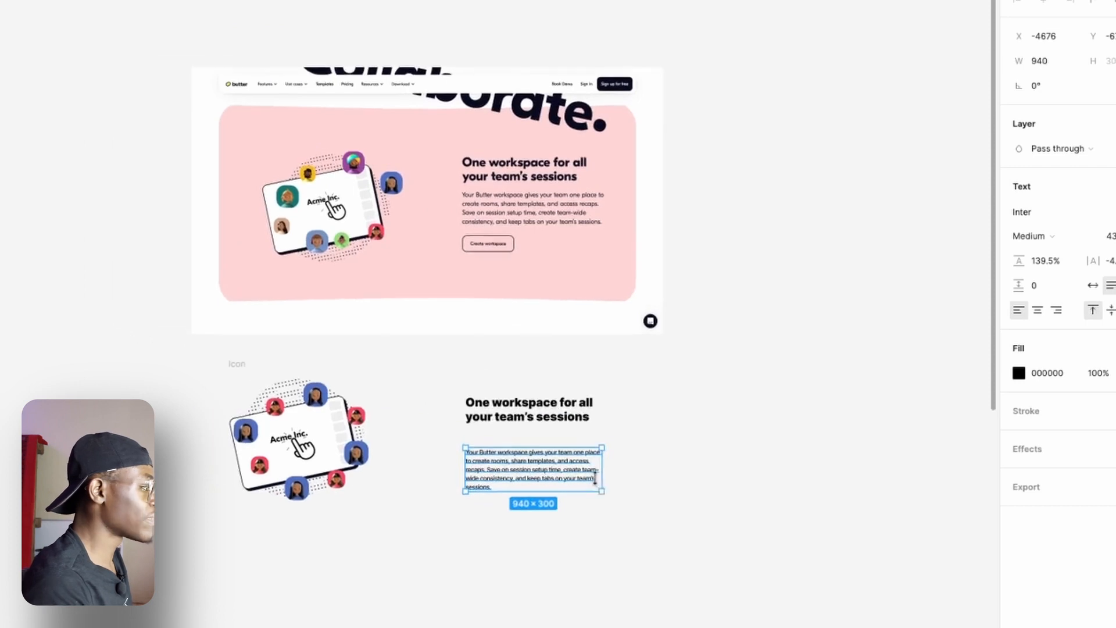
{"action": "scroll", "coordinate": [591, 511], "scroll_direction": "up", "scroll_amount": 4}
{"action": "scroll", "coordinate": [593, 518], "scroll_direction": "down", "scroll_amount": 4}
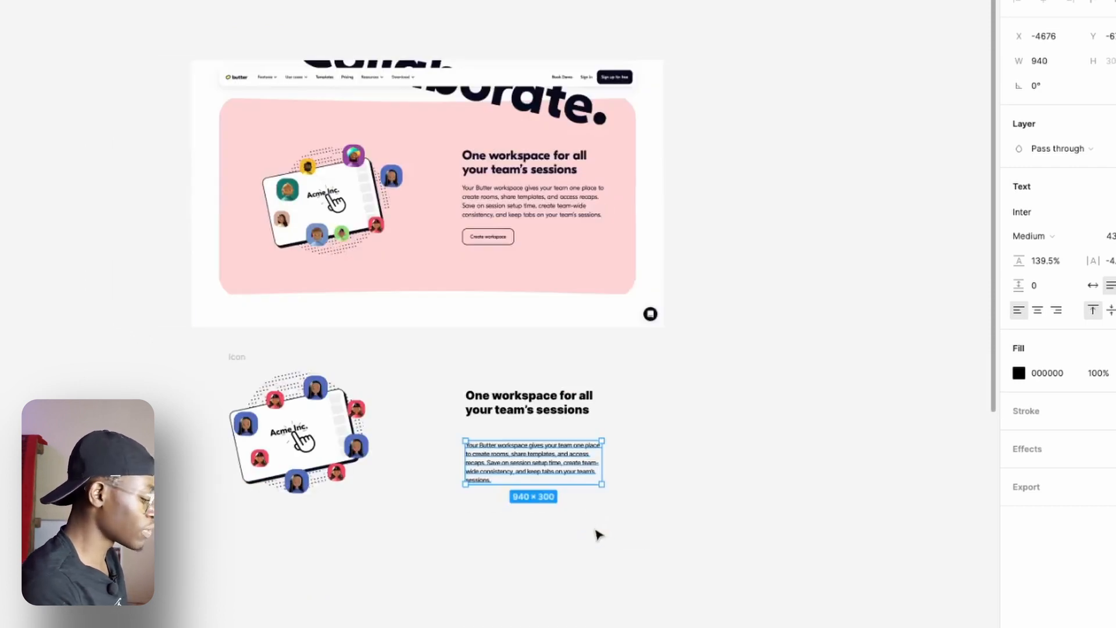
{"action": "scroll", "coordinate": [583, 464], "scroll_direction": "up", "scroll_amount": 4}
{"action": "left_click_drag", "start_coordinate": [585, 465], "coordinate": [654, 490]}
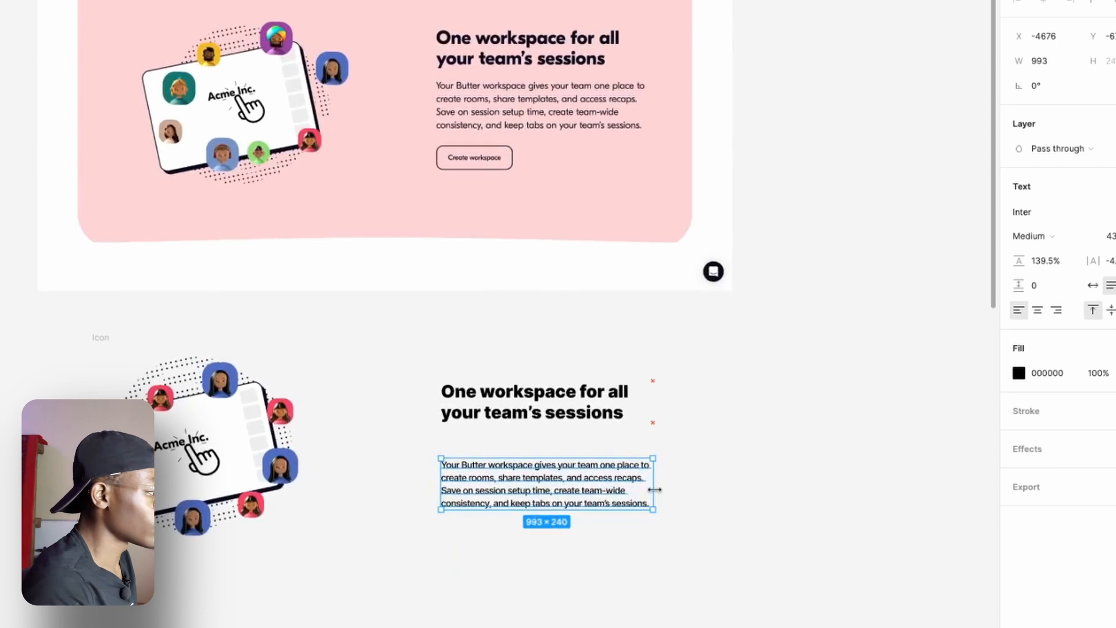
{"action": "left_click", "coordinate": [624, 397]}
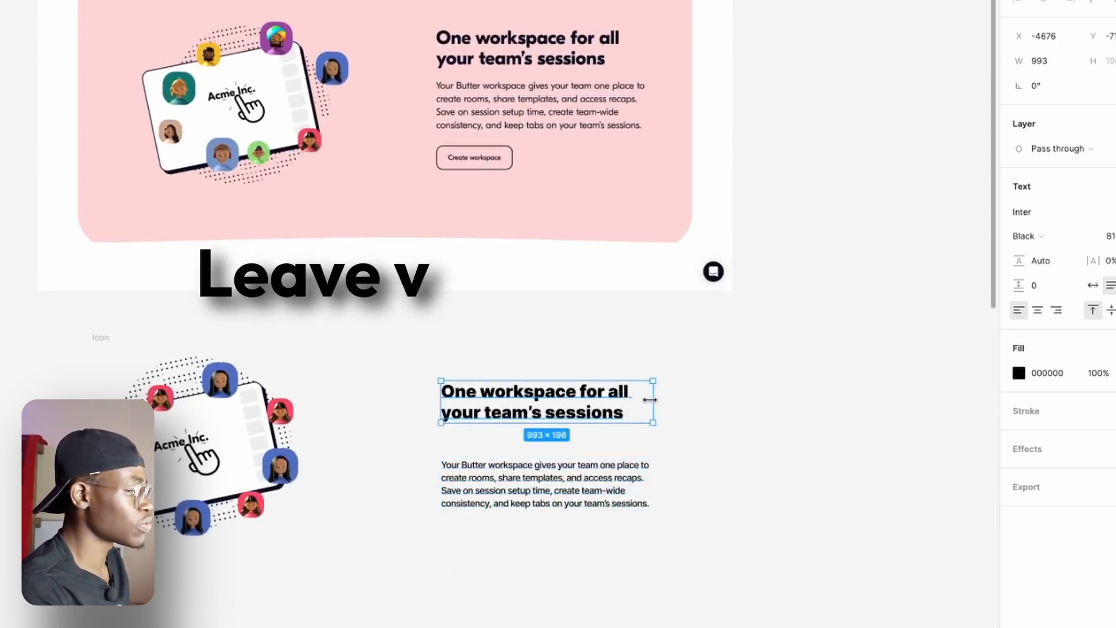
{"action": "left_click_drag", "start_coordinate": [653, 401], "coordinate": [646, 400]}
{"action": "key", "text": "Escape"}
Move the body paragraph up closer to the heading and set its line height to 150%.
{"action": "left_click", "coordinate": [642, 482]}
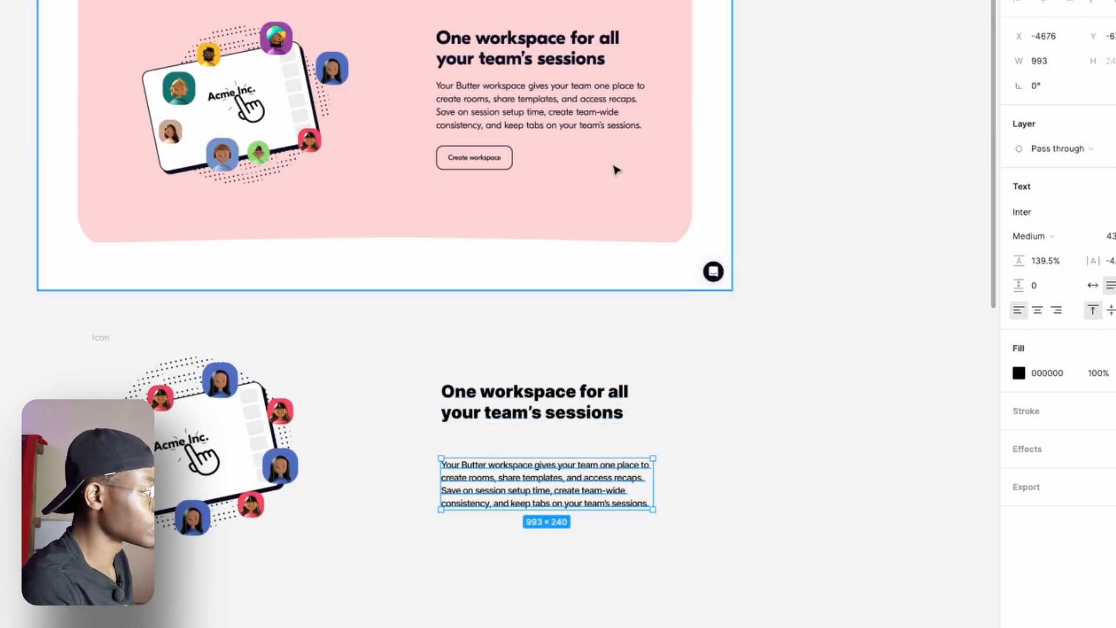
{"action": "left_click_drag", "start_coordinate": [591, 501], "coordinate": [594, 479]}
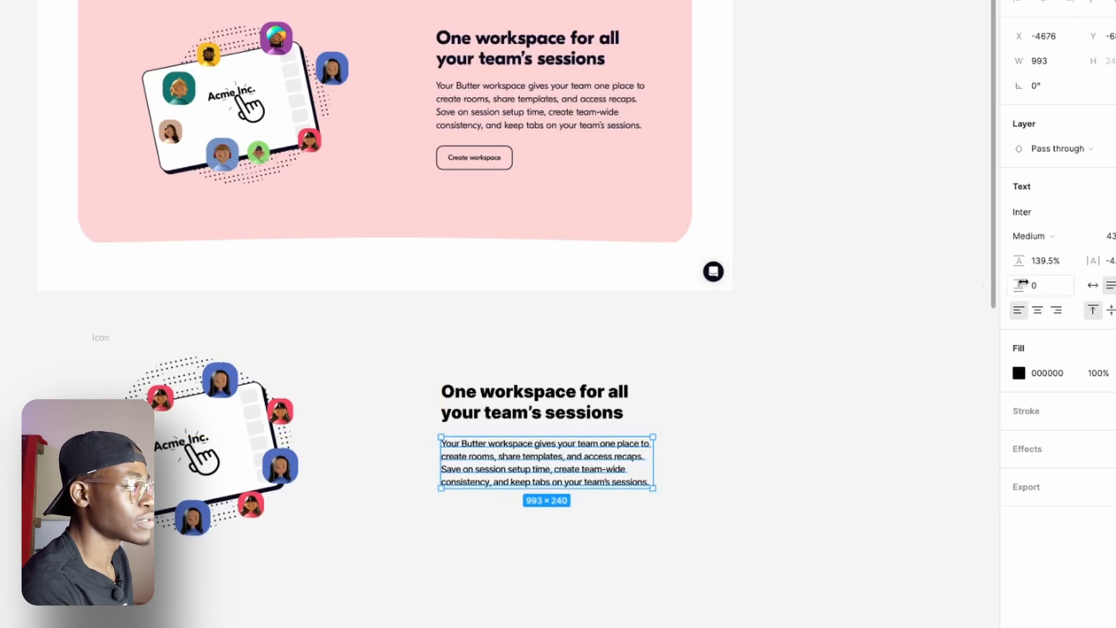
{"action": "left_click_drag", "start_coordinate": [1018, 265], "coordinate": [1042, 276]}
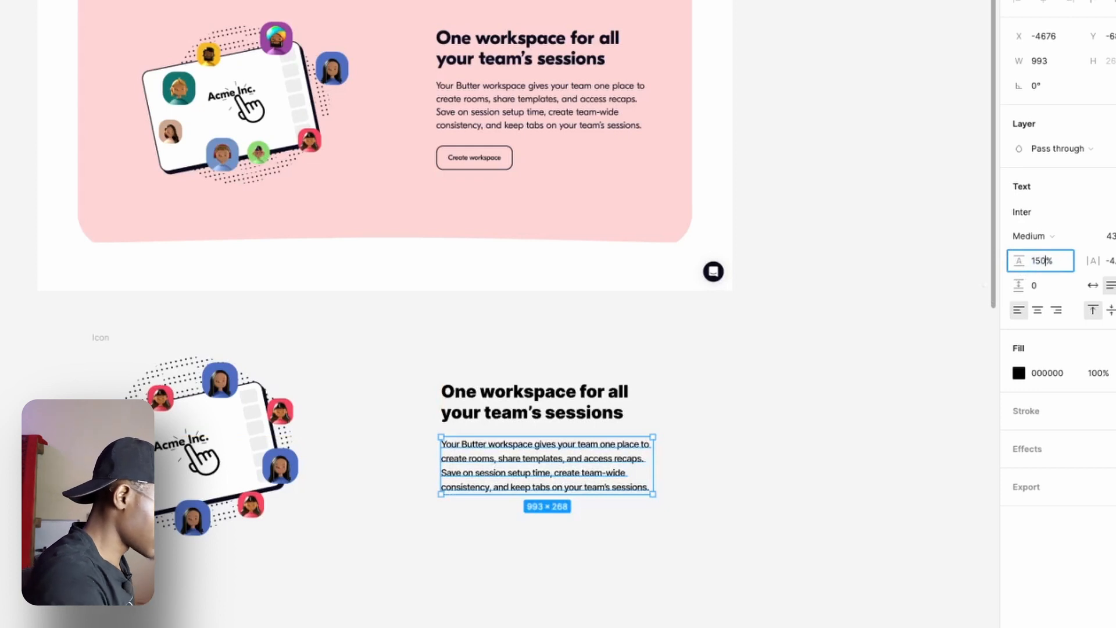
{"action": "key", "text": "Return"}
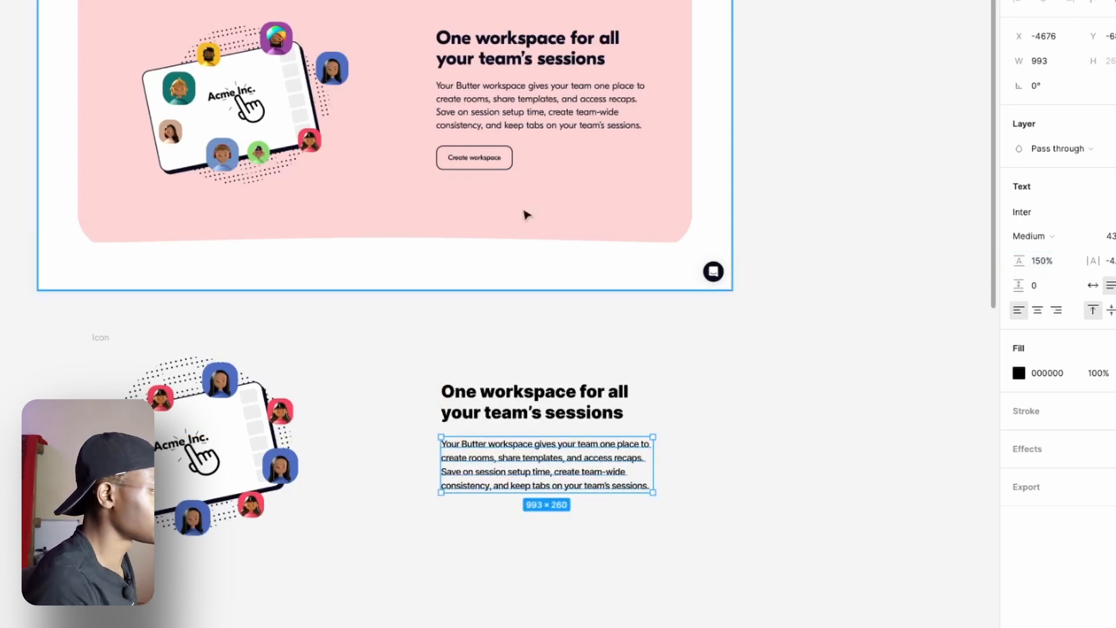
Duplicate the body paragraph directly below itself and replace the copy's text with "Create Workspace".
{"action": "scroll", "coordinate": [489, 172], "scroll_direction": "up", "scroll_amount": 3}
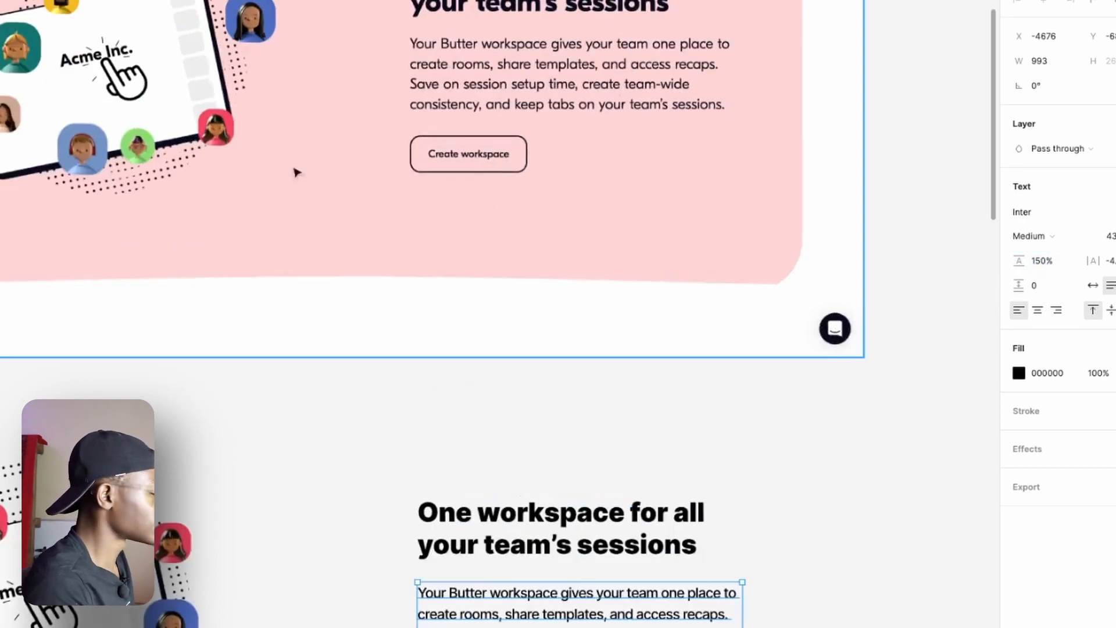
{"action": "scroll", "coordinate": [505, 546], "scroll_direction": "down", "scroll_amount": 5}
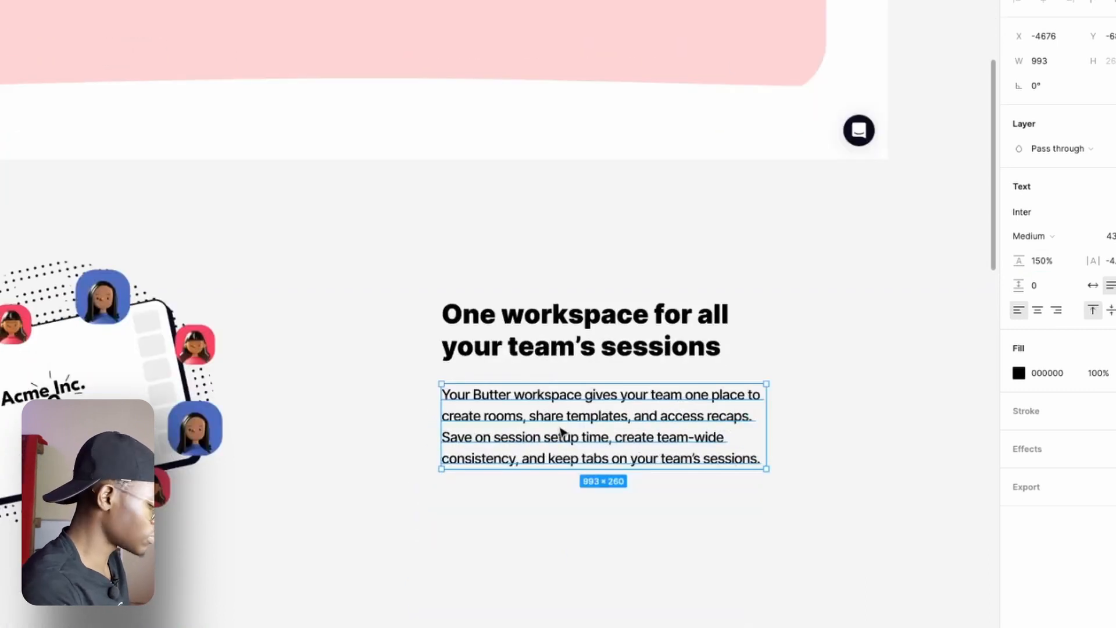
{"action": "left_click_drag", "start_coordinate": [562, 431], "coordinate": [552, 573]}
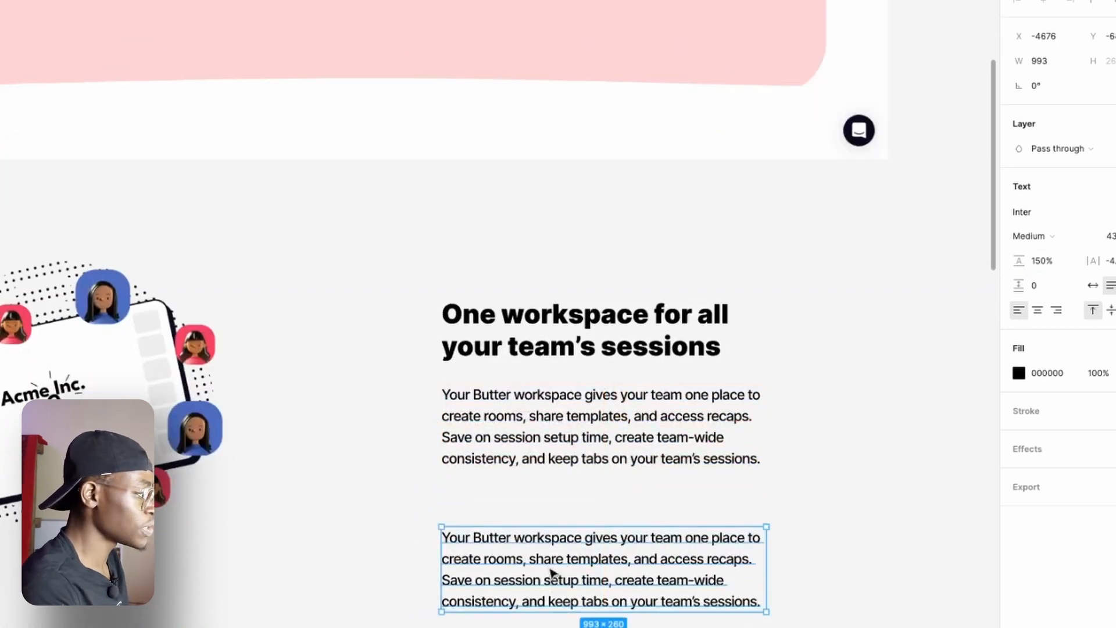
{"action": "mouse_move", "coordinate": [620, 279]}
{"action": "left_mouse_down"}
{"action": "mouse_move", "coordinate": [620, 483]}
{"action": "mouse_move", "coordinate": [622, 275]}
{"action": "left_mouse_up"}
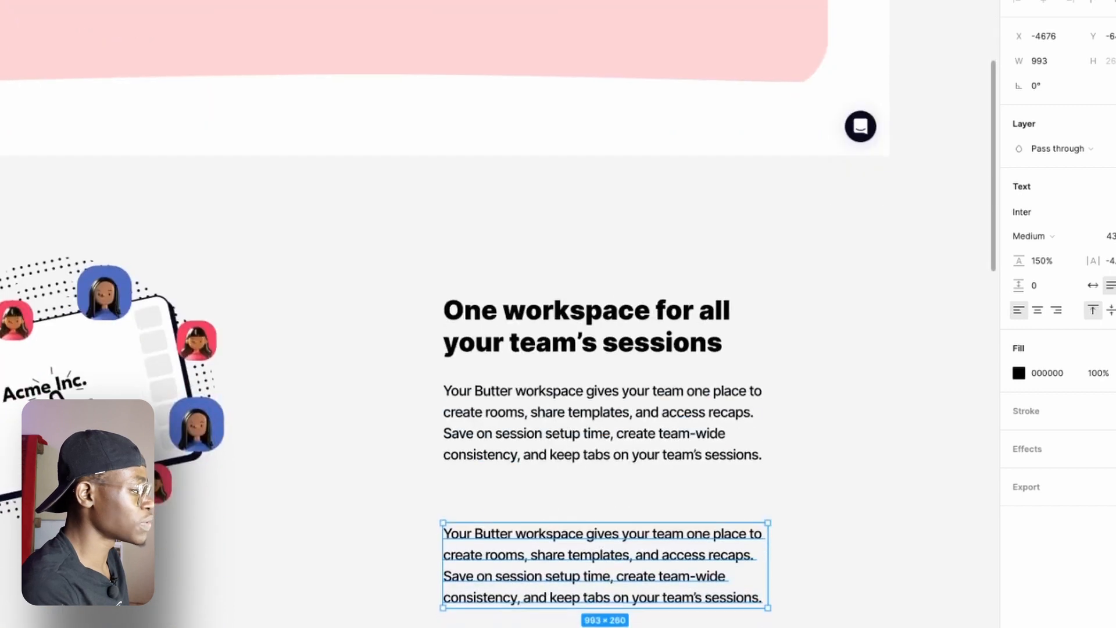
{"action": "double_click", "coordinate": [604, 599]}
{"action": "type", "text": "Create Wor"}
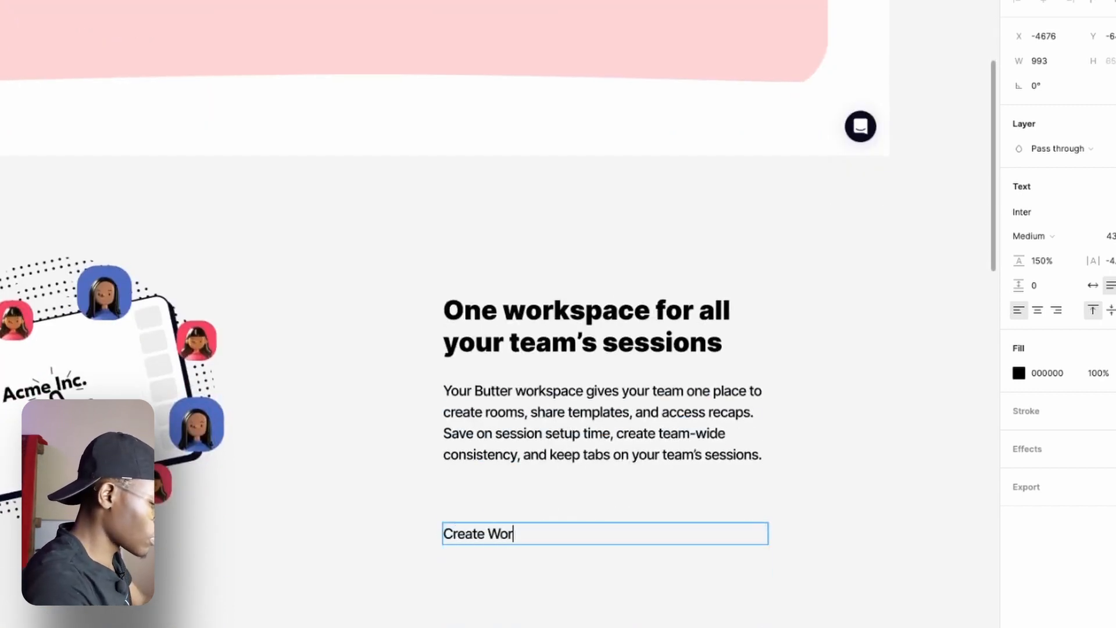
{"action": "type", "text": "kspace"}
{"action": "key", "text": "Escape"}
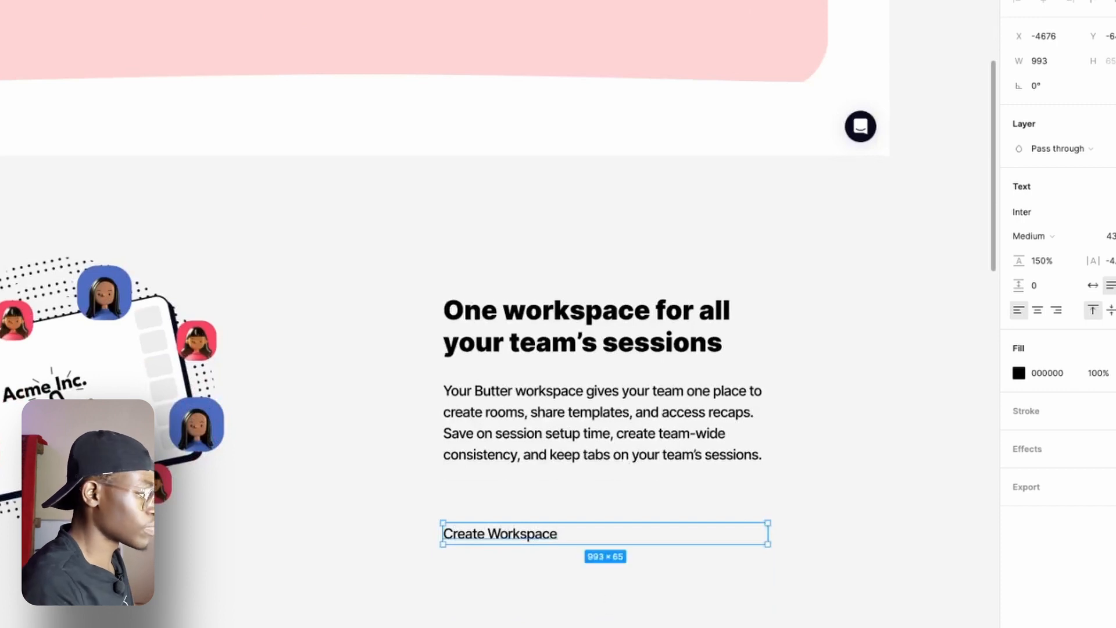
Set the "Create Workspace" text to auto width and wrap it in an auto layout frame.
{"action": "left_click", "coordinate": [1093, 287]}
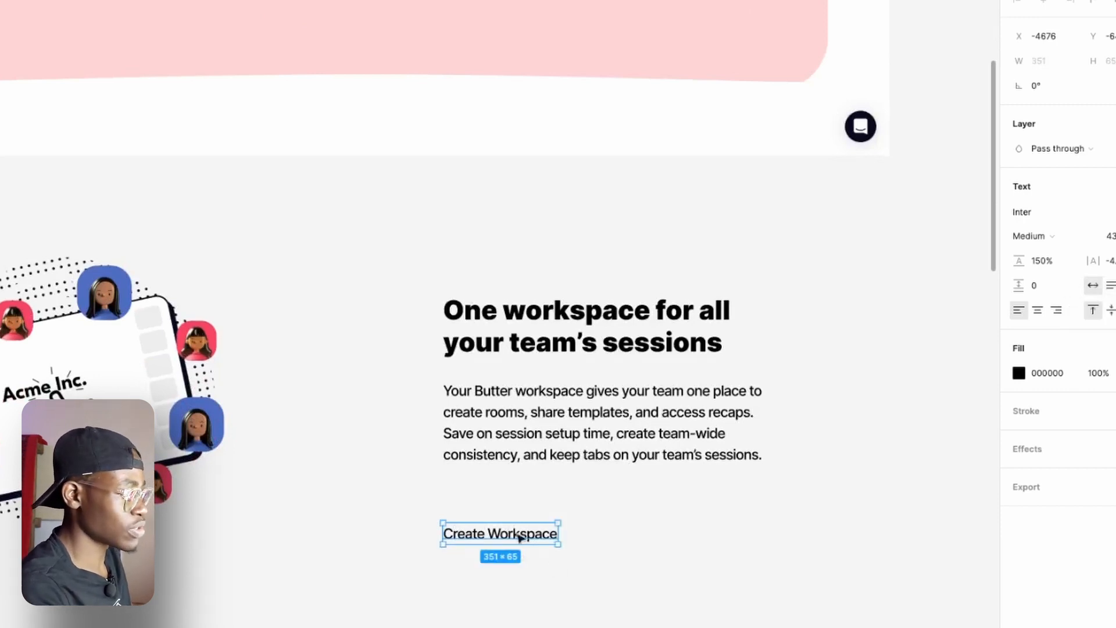
{"action": "left_click_drag", "start_coordinate": [525, 534], "coordinate": [529, 534]}
{"action": "key", "text": "shift+a"}
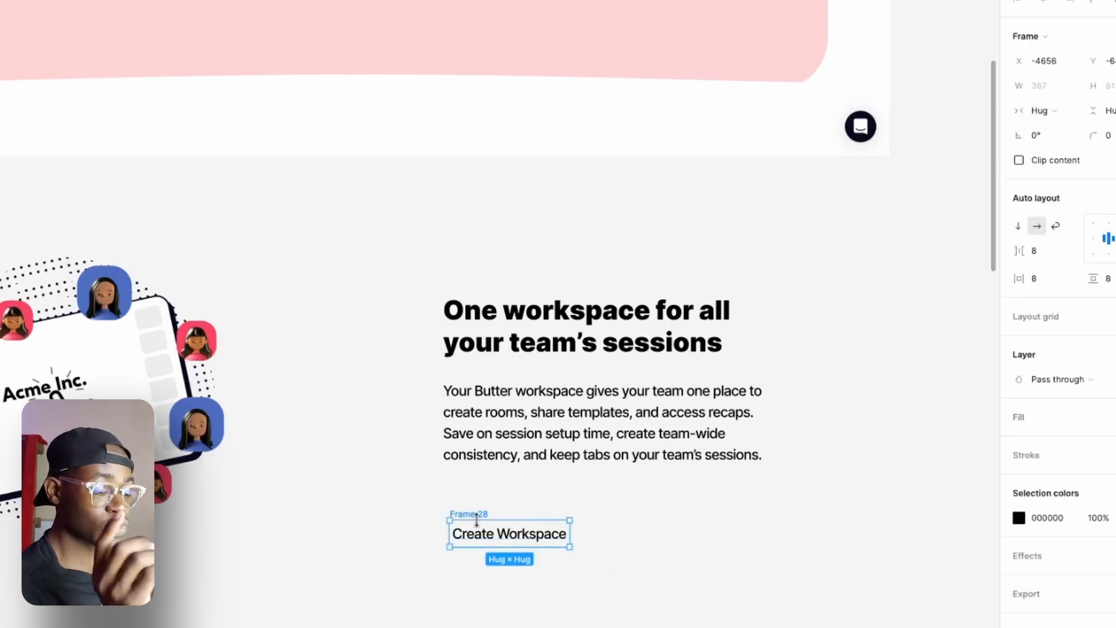
{"action": "key", "text": "ctrl+z"}
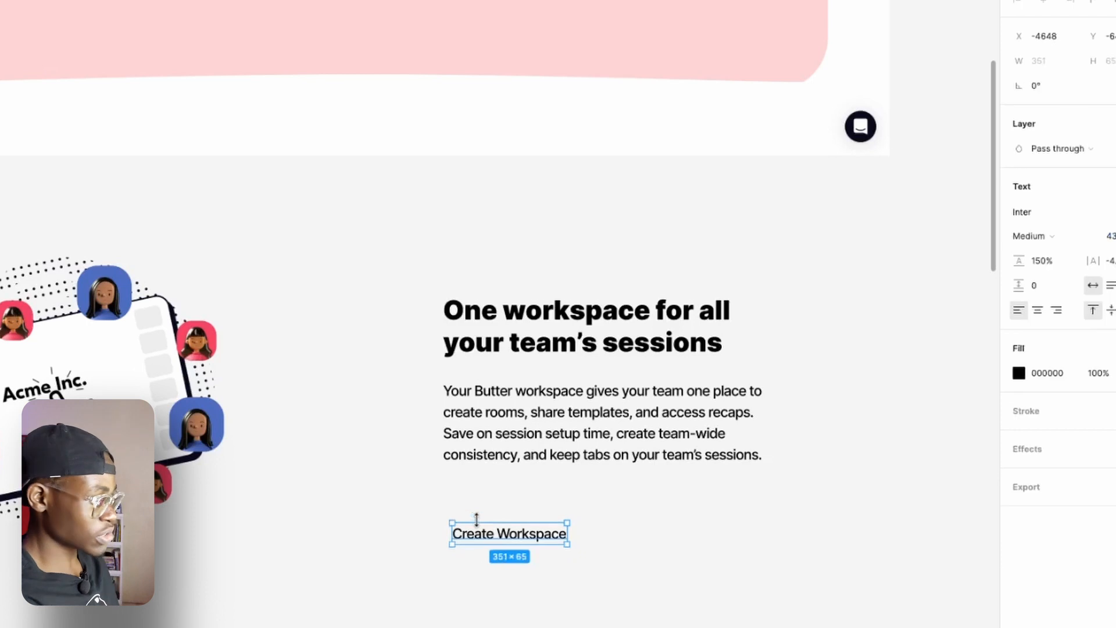
{"action": "right_click", "coordinate": [487, 528]}
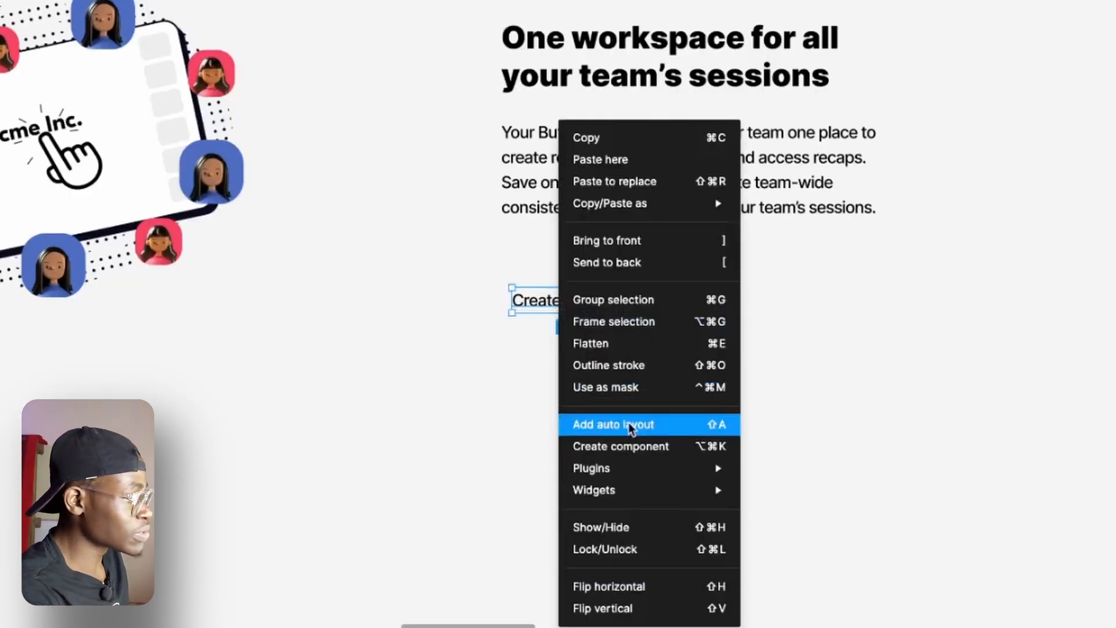
{"action": "left_click", "coordinate": [629, 422]}
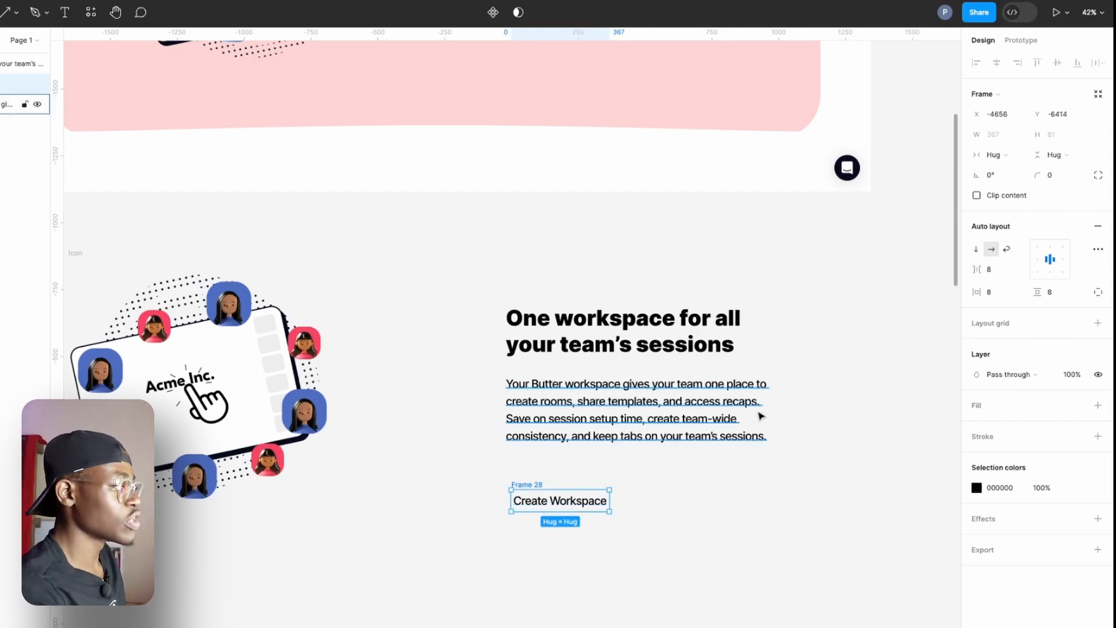
Add a black 000000 inside stroke with a weight of 3 to the "Create Workspace" frame.
{"action": "scroll", "coordinate": [724, 477], "scroll_direction": "up", "scroll_amount": 4}
{"action": "scroll", "coordinate": [724, 477], "scroll_direction": "down", "scroll_amount": 2}
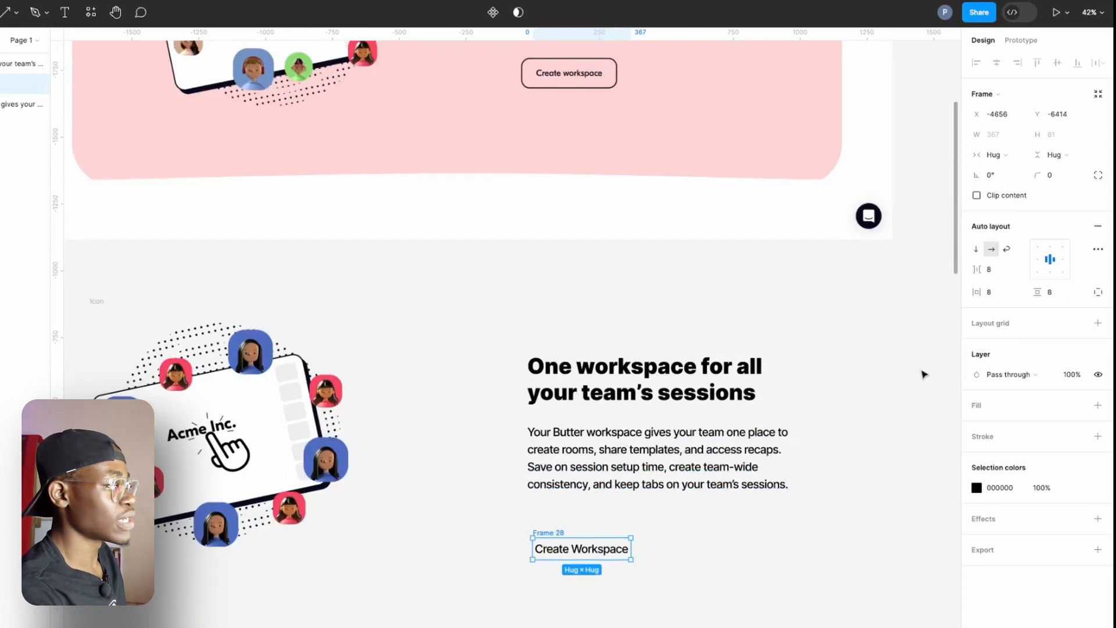
{"action": "left_click", "coordinate": [1018, 435]}
{"action": "mouse_move", "coordinate": [1030, 469]}
{"action": "left_mouse_down"}
{"action": "mouse_move", "coordinate": [1043, 476]}
{"action": "mouse_move", "coordinate": [1040, 491]}
{"action": "left_mouse_up"}
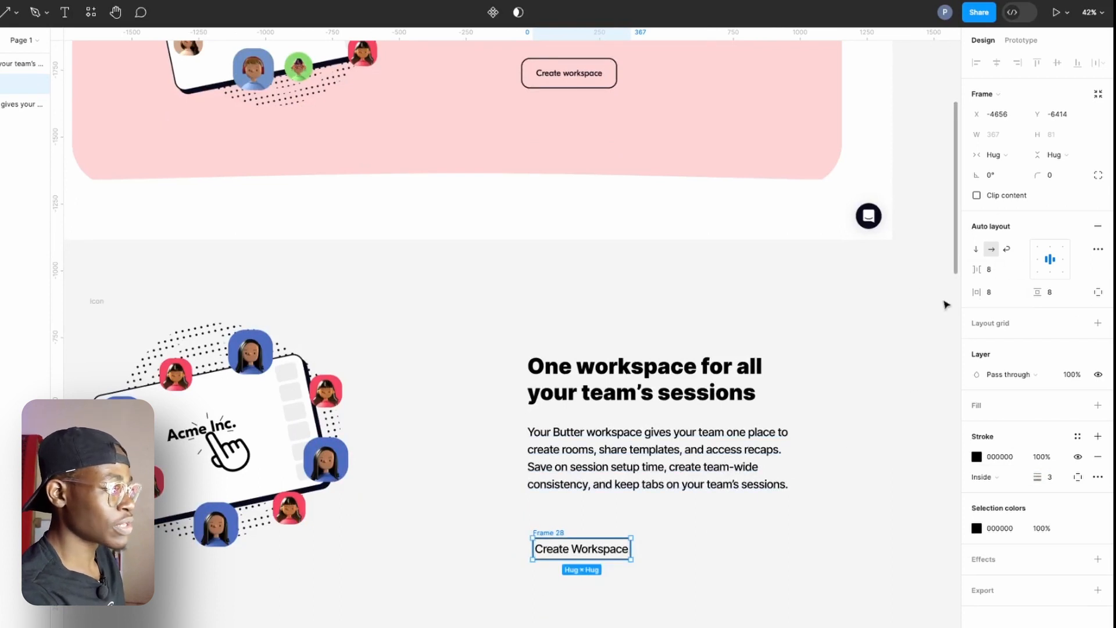
Set the button frame's padding to 32 horizontal and 16 vertical, and its corner radius to 24.
{"action": "left_click_drag", "start_coordinate": [978, 295], "coordinate": [1040, 294]}
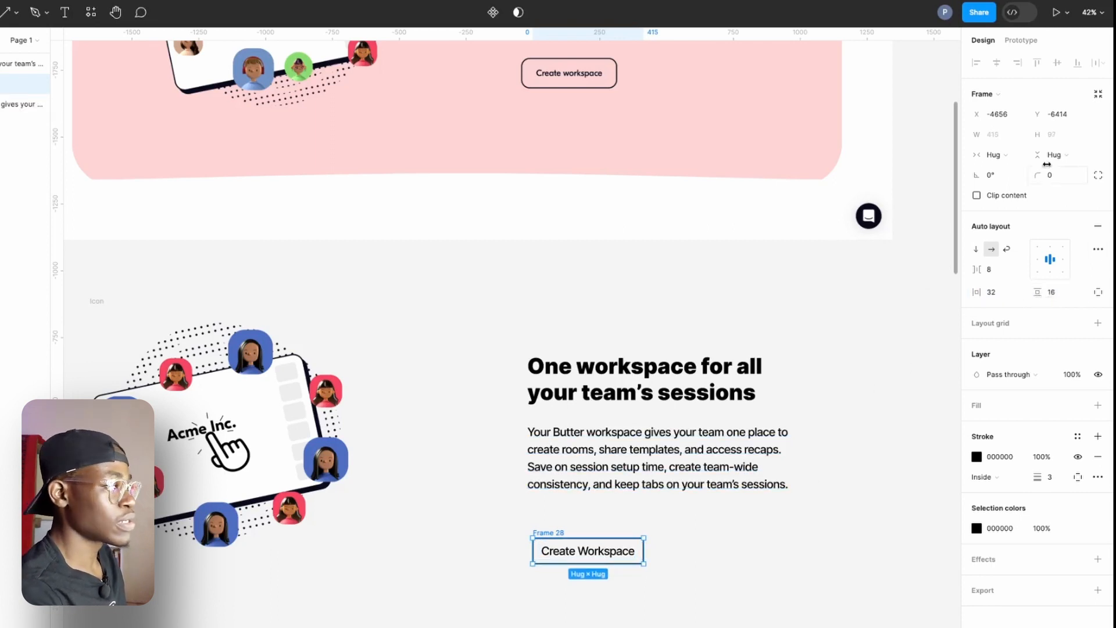
{"action": "left_click_drag", "start_coordinate": [1043, 175], "coordinate": [1068, 186]}
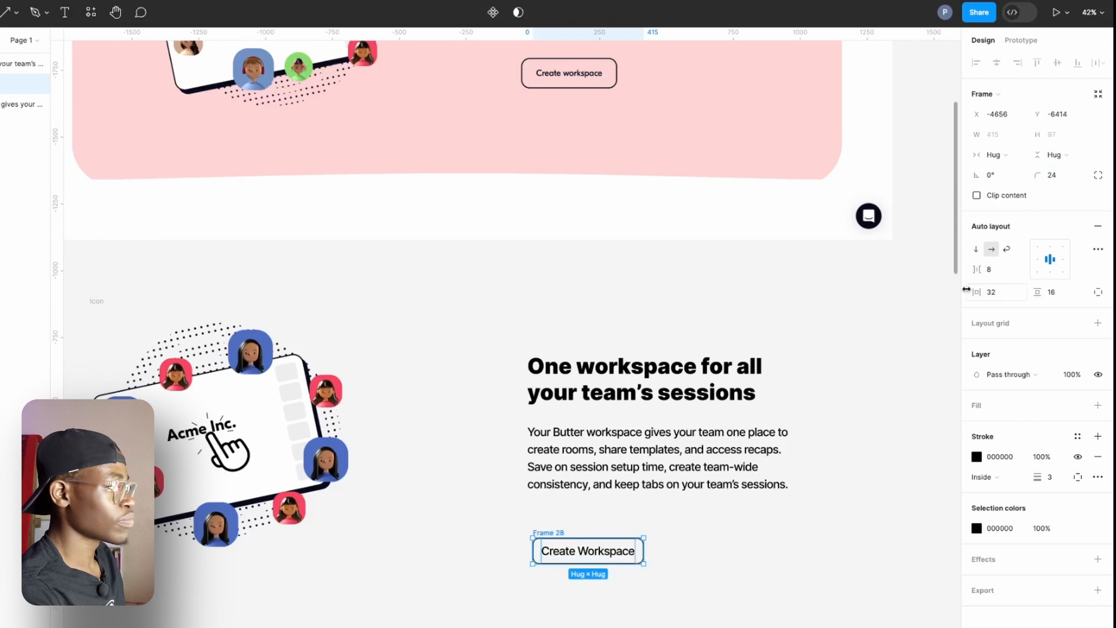
Set the font size of the "Create Workspace" button text to 32.
{"action": "double_click", "coordinate": [619, 552]}
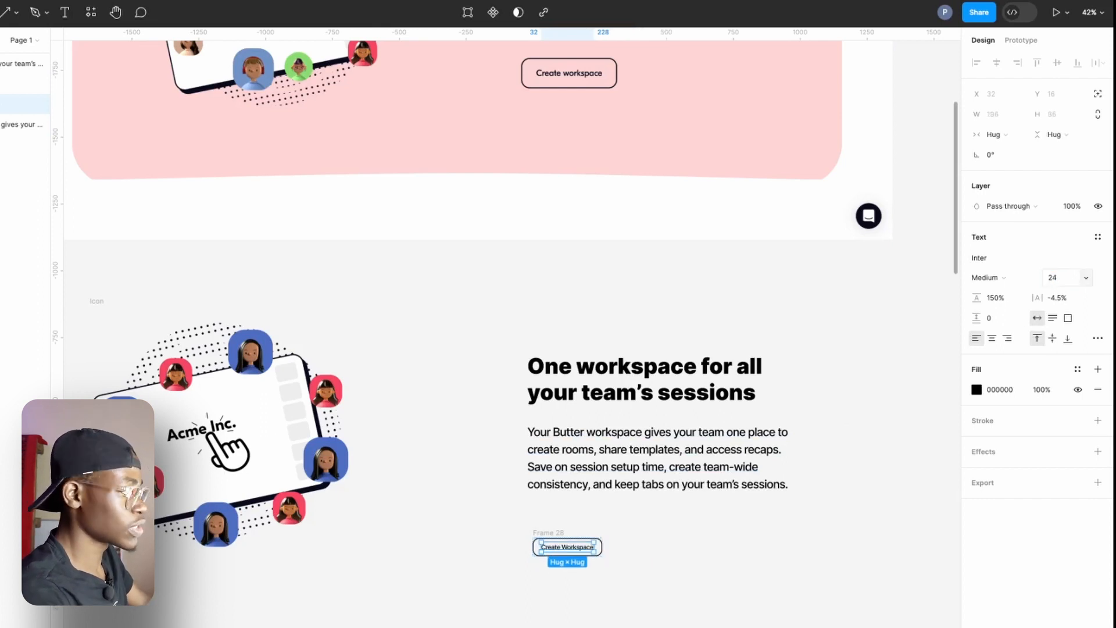
{"action": "left_click", "coordinate": [1073, 280]}
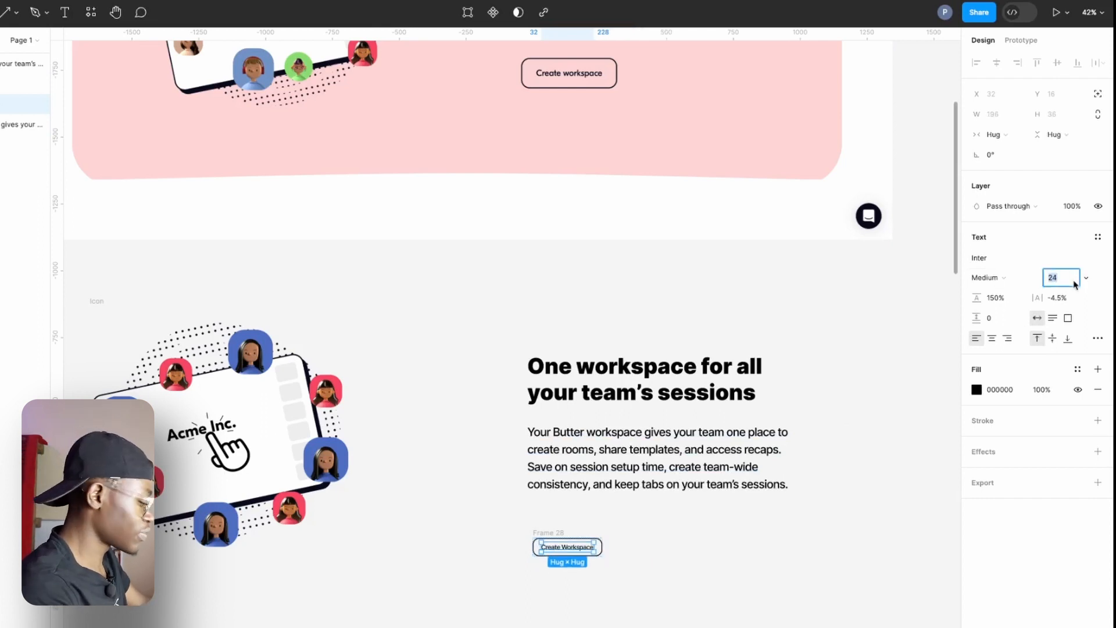
{"action": "type", "text": "32"}
{"action": "key", "text": "Return"}
Set the button's padding to 48 horizontal and 24 vertical, and align it with the paragraph's left edge just below the text.
{"action": "left_click", "coordinate": [556, 531]}
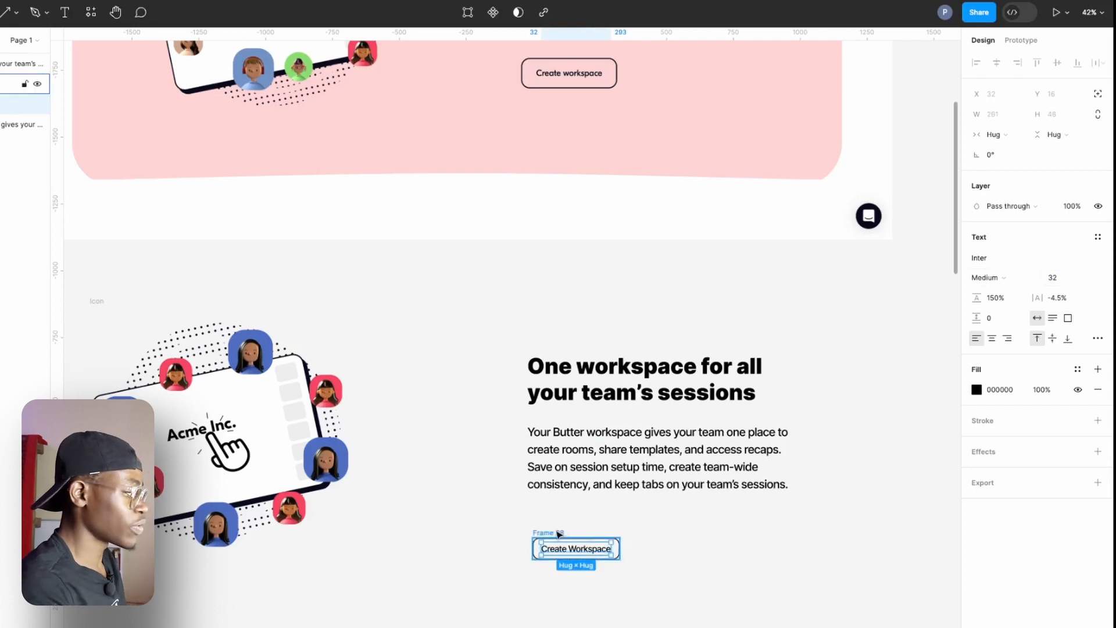
{"action": "left_click_drag", "start_coordinate": [977, 295], "coordinate": [1054, 301]}
{"action": "left_click_drag", "start_coordinate": [549, 540], "coordinate": [548, 518]}
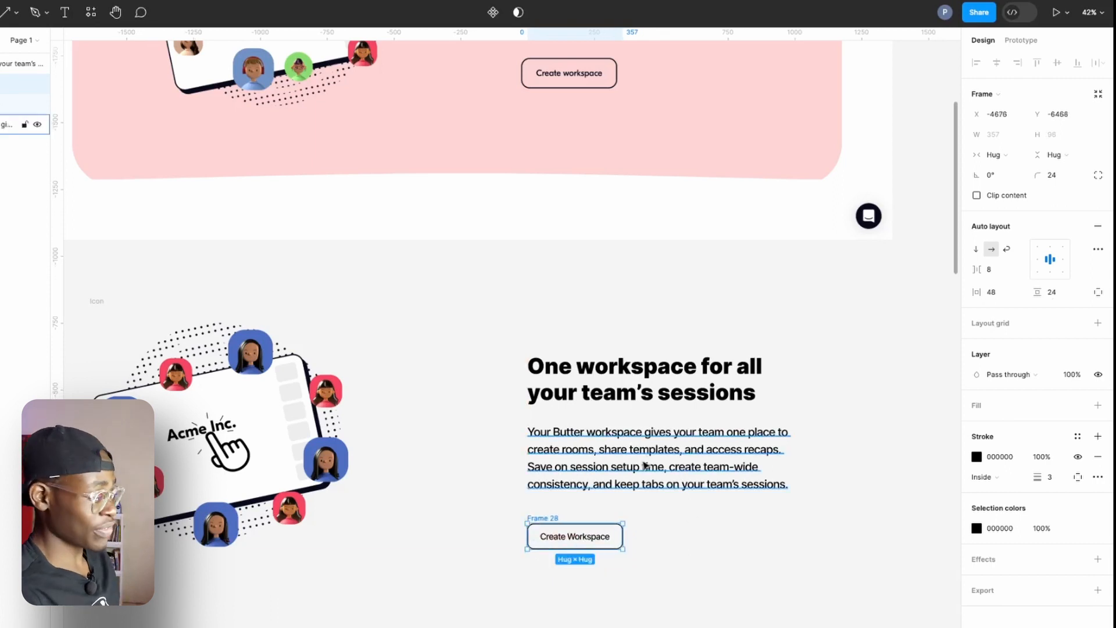
Rename the "Create Workspace" frame as Button.
{"action": "left_click_drag", "start_coordinate": [730, 482], "coordinate": [679, 464]}
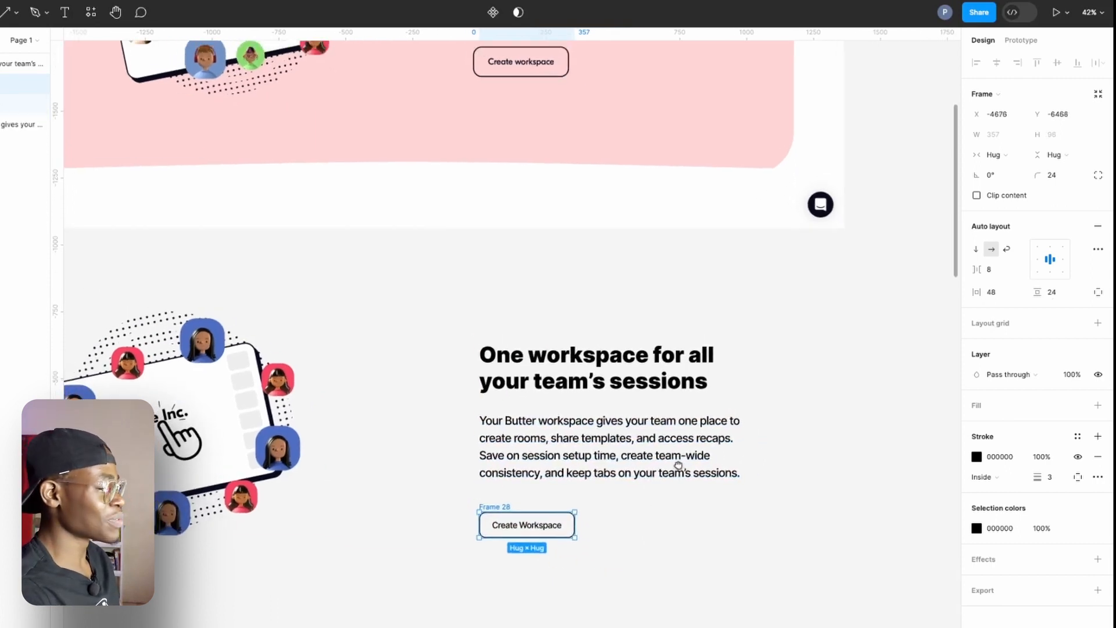
{"action": "left_click", "coordinate": [646, 381]}
{"action": "left_click", "coordinate": [647, 469], "text": "shift"}
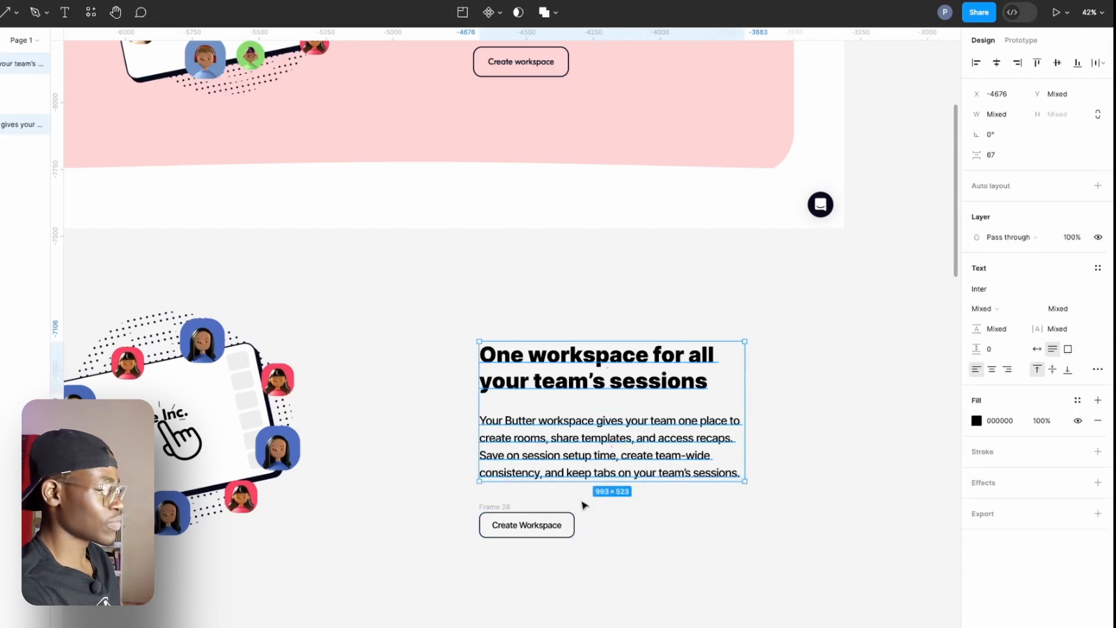
{"action": "scroll", "coordinate": [512, 510], "scroll_direction": "up", "scroll_amount": 5}
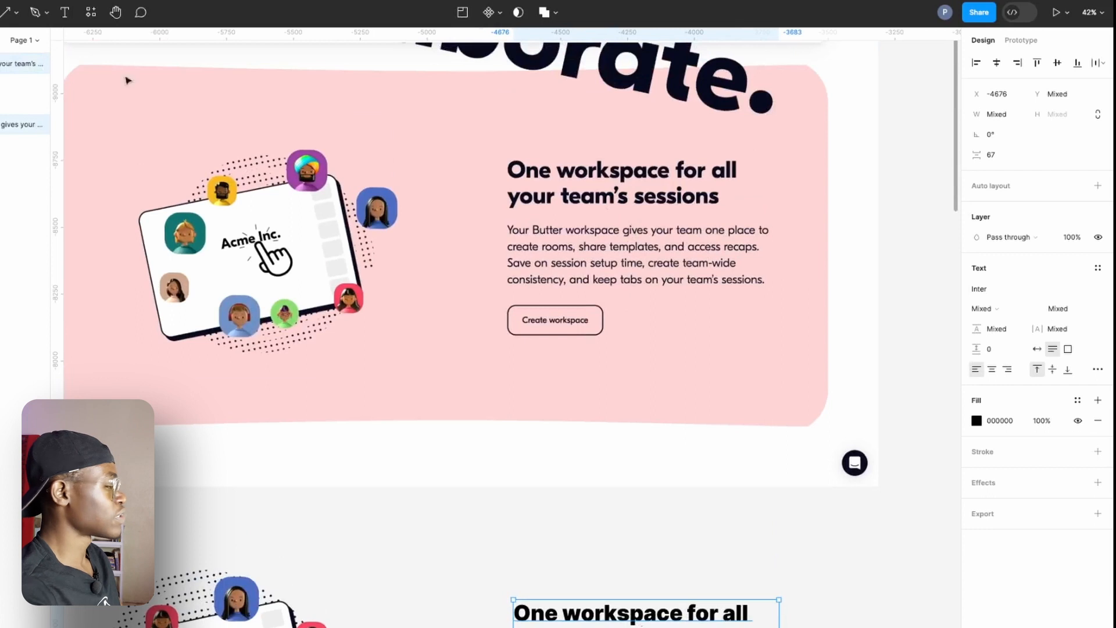
{"action": "scroll", "coordinate": [533, 319], "scroll_direction": "down", "scroll_amount": 7}
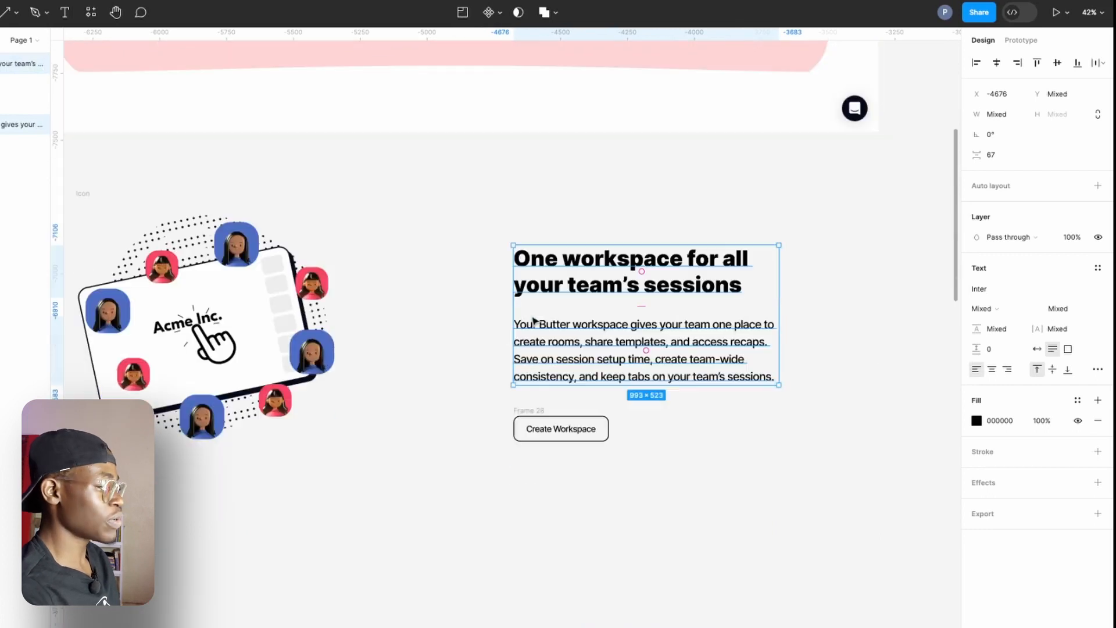
{"action": "double_click", "coordinate": [519, 410]}
{"action": "type", "text": "Button"}
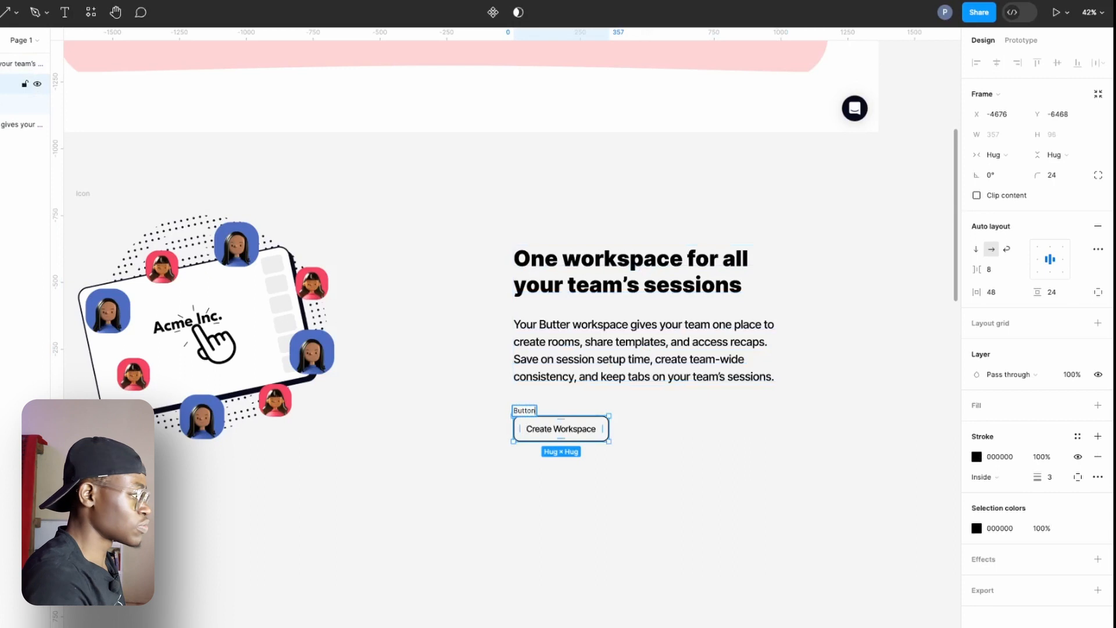
{"action": "key", "text": "Return"}
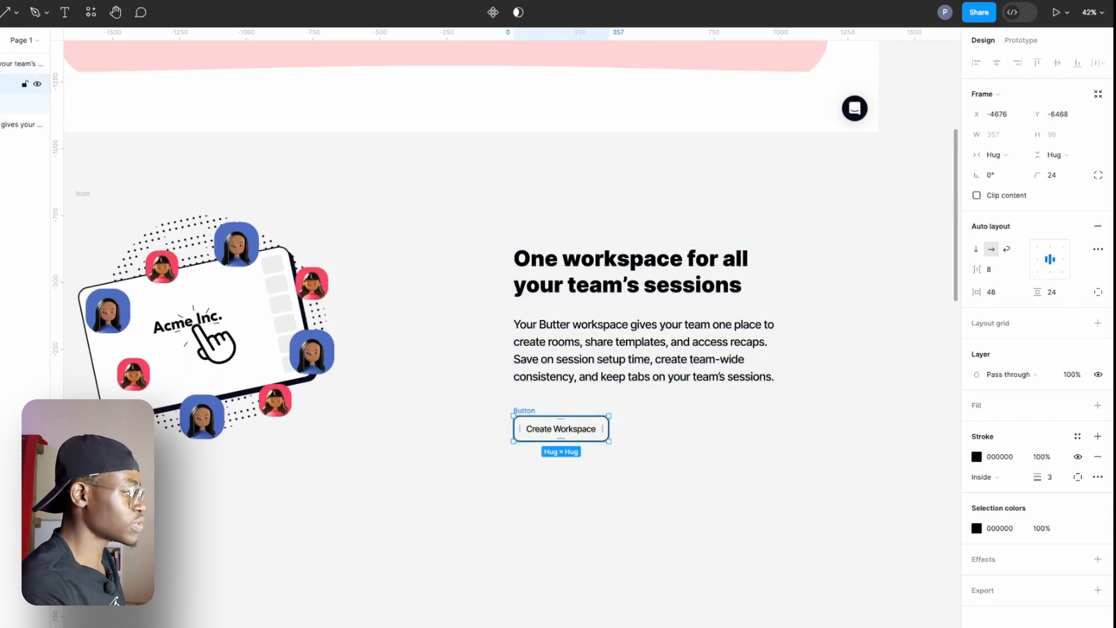
Combine the heading, body paragraph and button into one vertical auto layout frame.
{"action": "left_click", "coordinate": [607, 353], "text": "shift"}
{"action": "left_click", "coordinate": [614, 286], "text": "shift"}
{"action": "left_click", "coordinate": [618, 352], "text": "shift"}
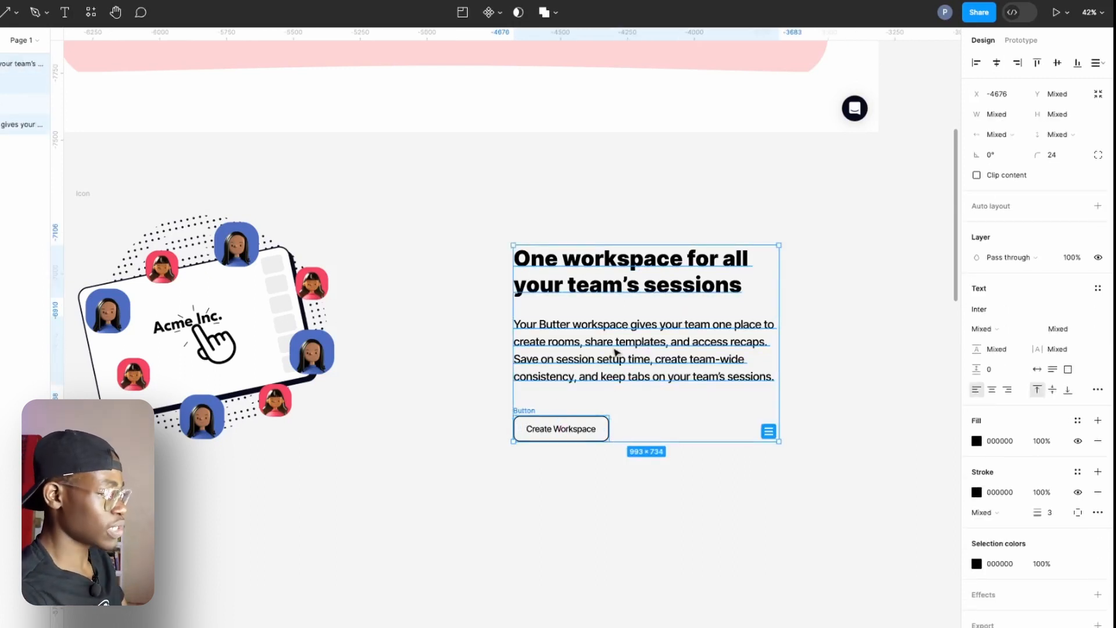
{"action": "right_click", "coordinate": [616, 352]}
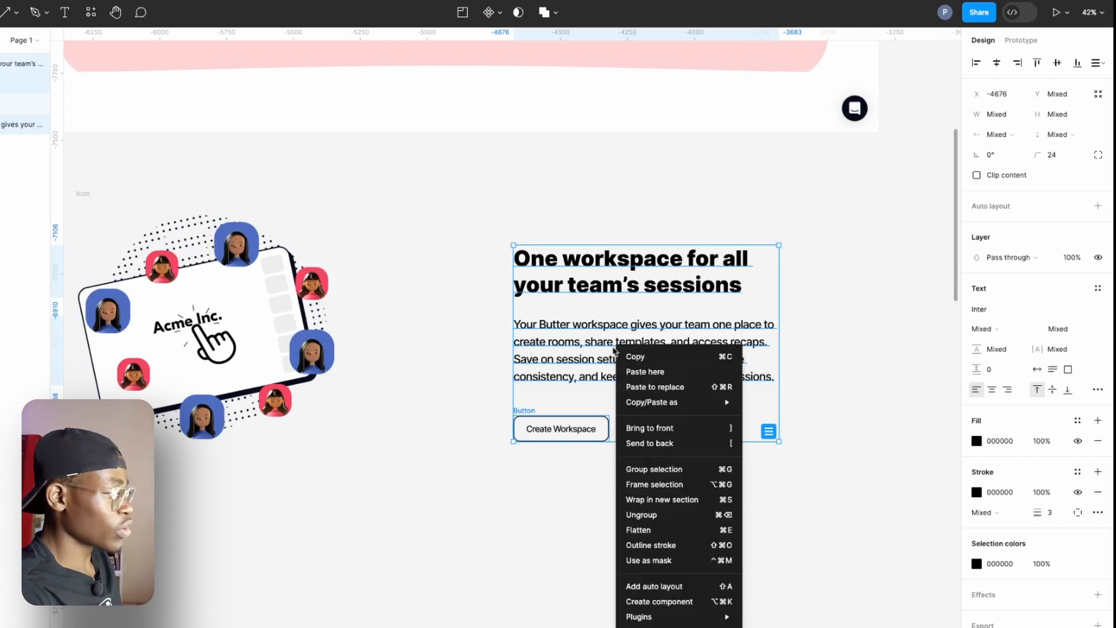
{"action": "left_click", "coordinate": [660, 586]}
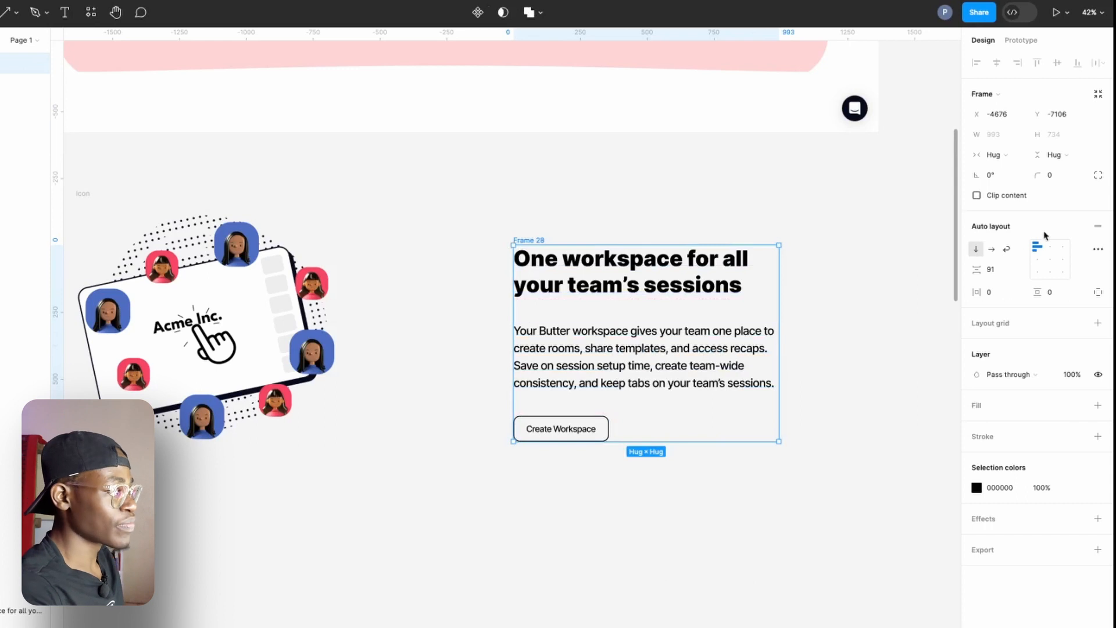
Set the vertical spacing between the heading, paragraph and button to 88.
{"action": "left_click", "coordinate": [1003, 272]}
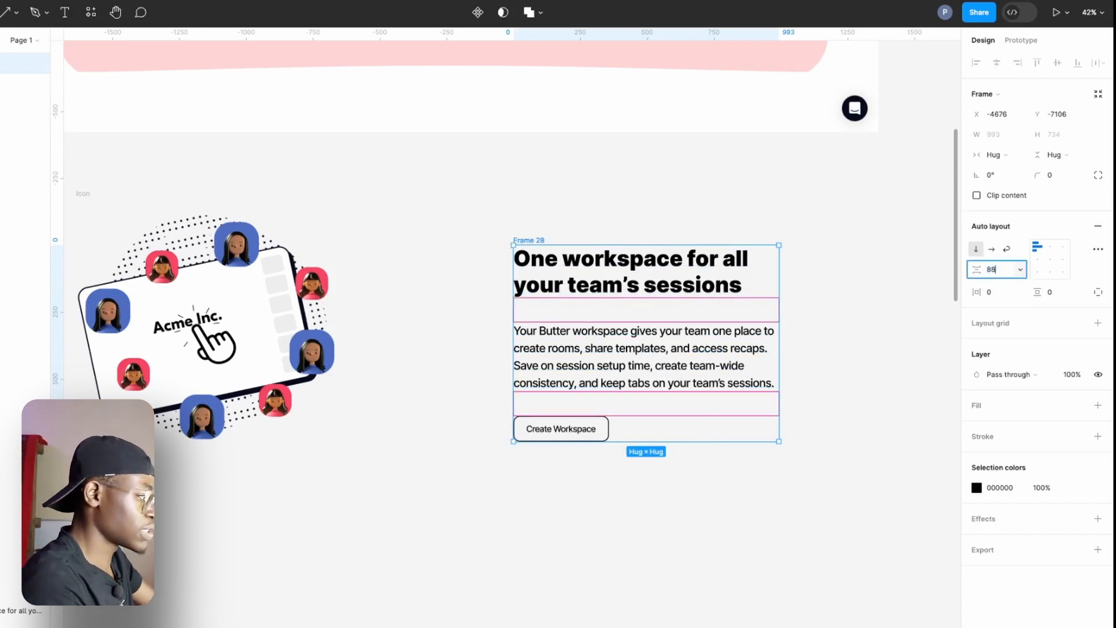
{"action": "type", "text": "88"}
{"action": "key", "text": "Return"}
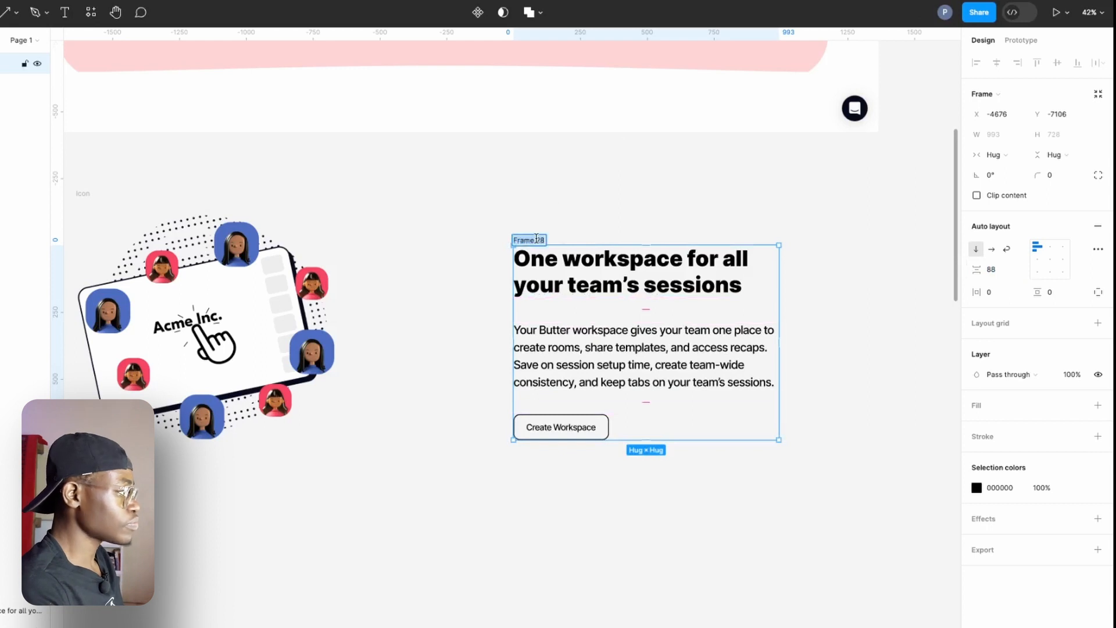
Rename the frame holding the heading, paragraph and button as Right side.
{"action": "type", "text": "R"}
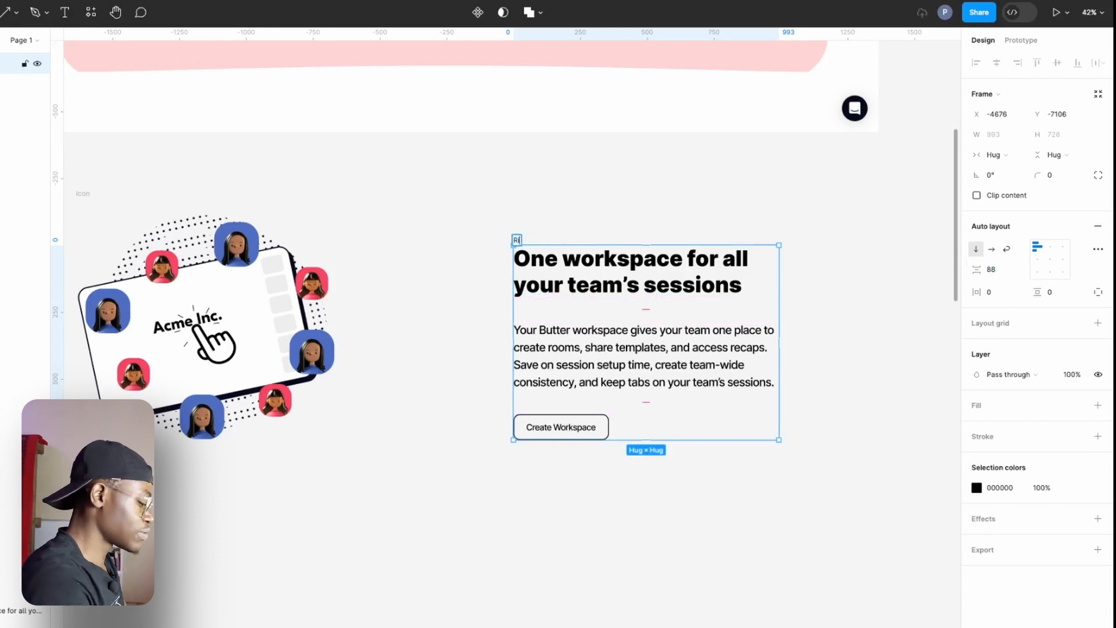
{"action": "type", "text": "ight"}
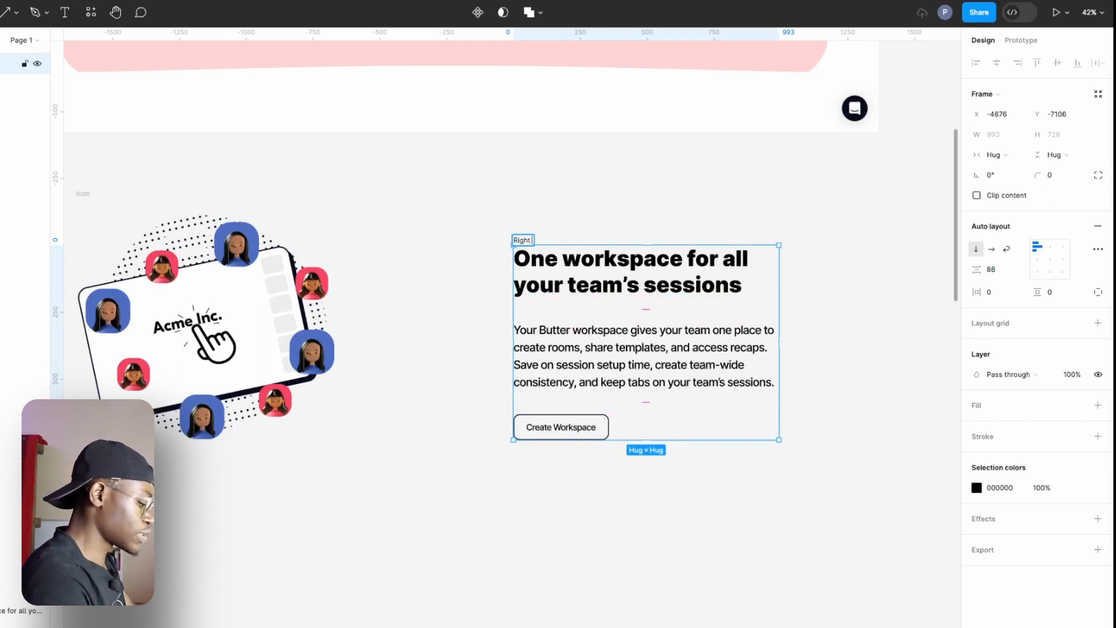
{"action": "type", "text": " side"}
{"action": "key", "text": "Return"}
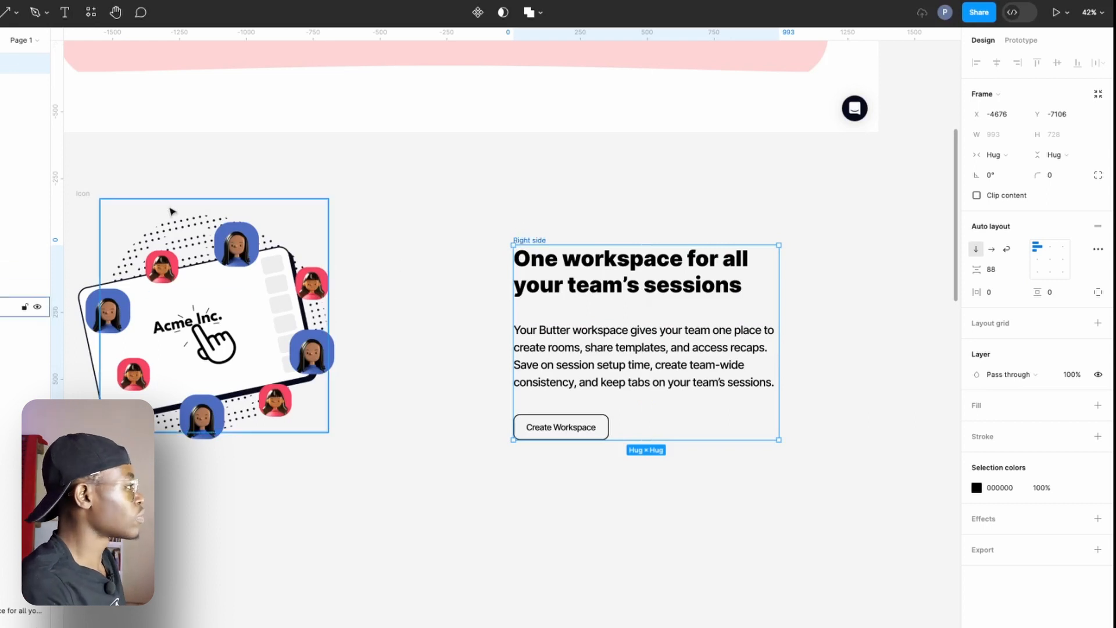
Try applying auto layout to the illustration's Icon frame, and undo it.
{"action": "scroll", "coordinate": [172, 211], "scroll_direction": "left", "scroll_amount": 2}
{"action": "scroll", "coordinate": [171, 211], "scroll_direction": "up", "scroll_amount": 1}
{"action": "left_click_drag", "start_coordinate": [122, 204], "coordinate": [186, 254]}
{"action": "key", "text": "shift+a"}
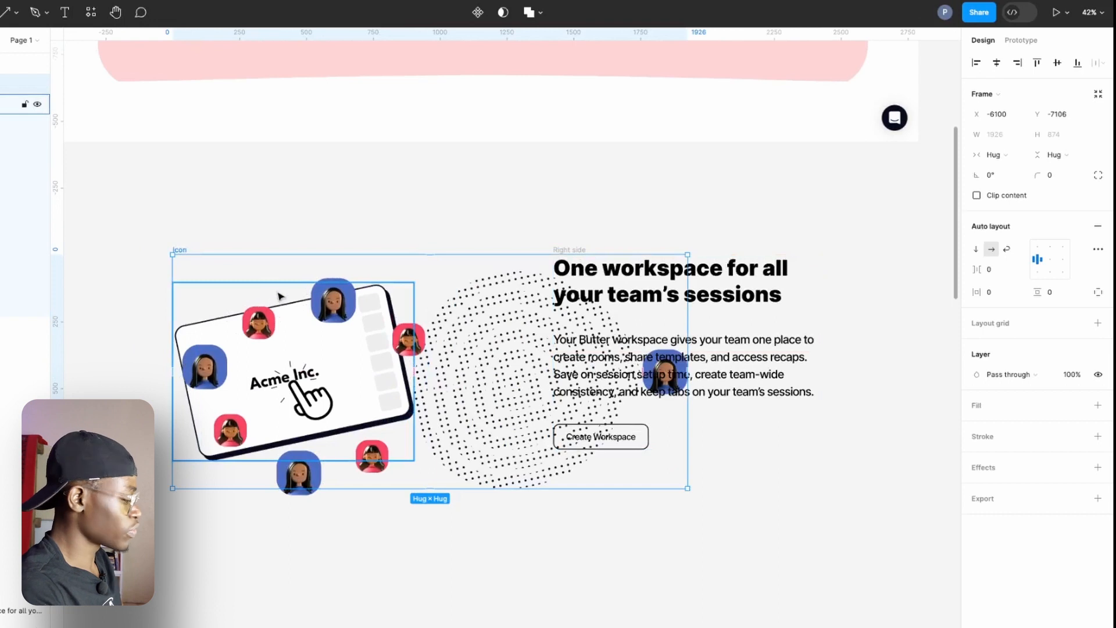
{"action": "key", "text": "ctrl+z"}
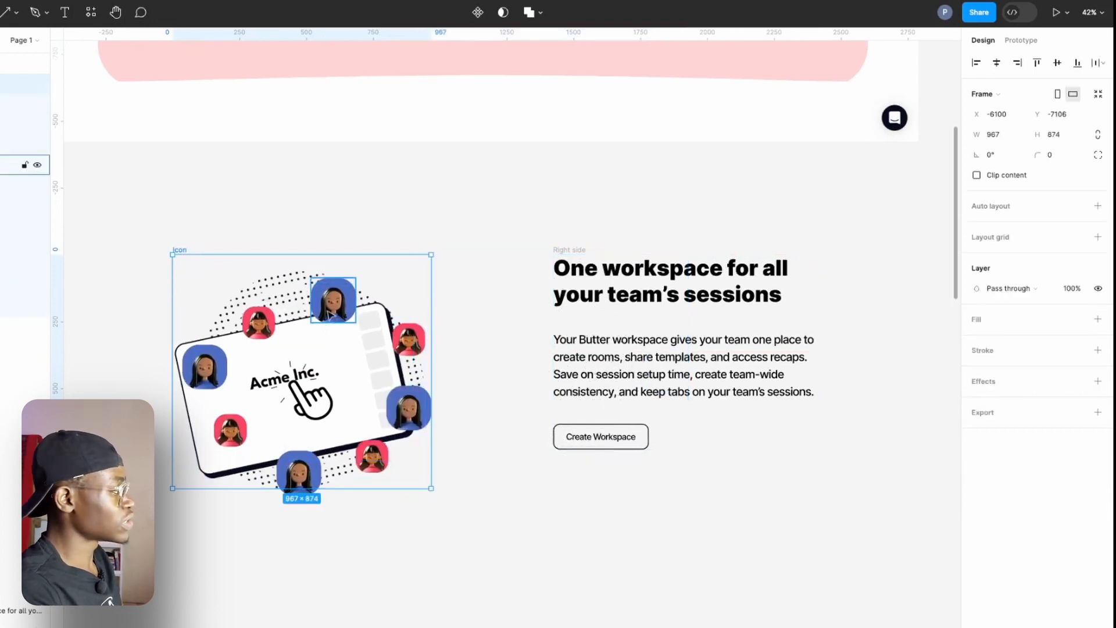
Move the Icon frame slightly up, and combine it with the Right side frame into one horizontal auto layout frame.
{"action": "left_click", "coordinate": [259, 322]}
{"action": "left_click", "coordinate": [179, 249]}
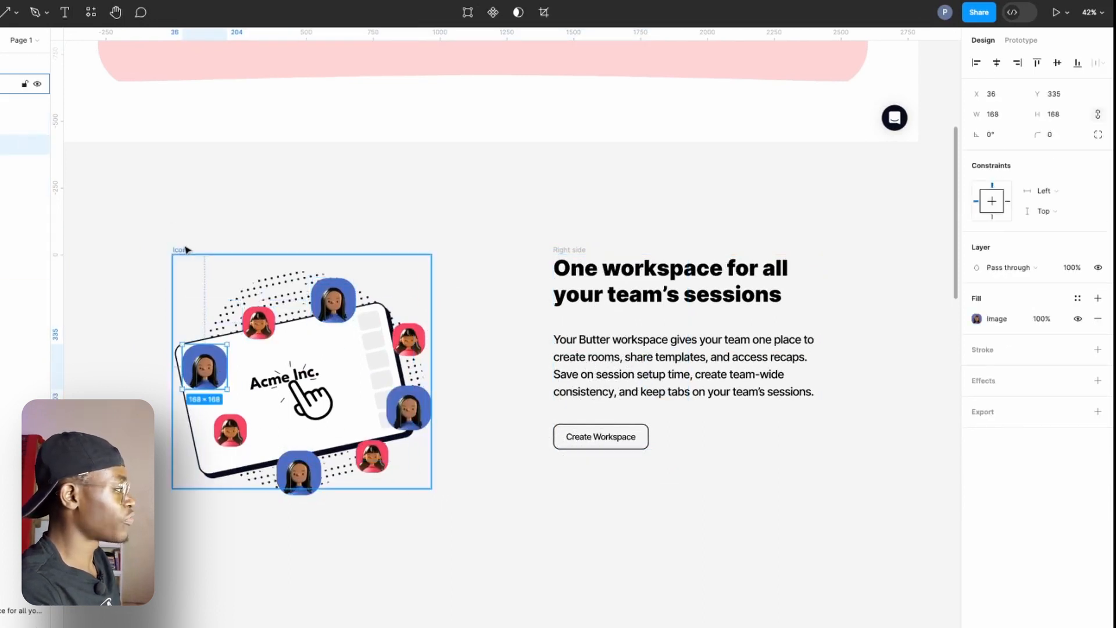
{"action": "left_click_drag", "start_coordinate": [180, 251], "coordinate": [184, 232]}
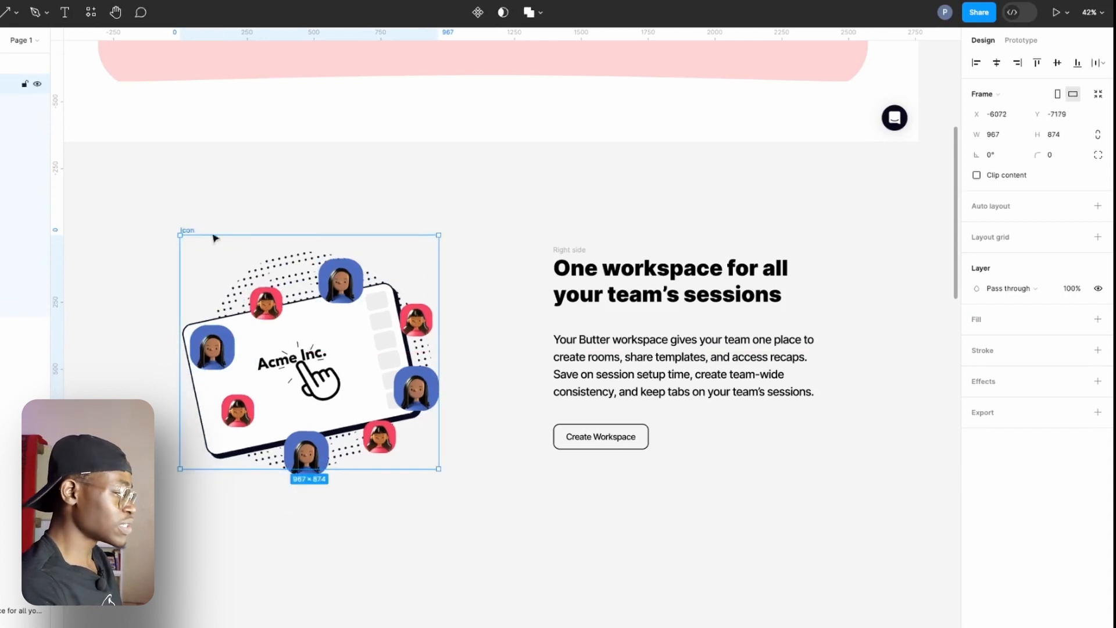
{"action": "left_click", "coordinate": [559, 256], "text": "shift"}
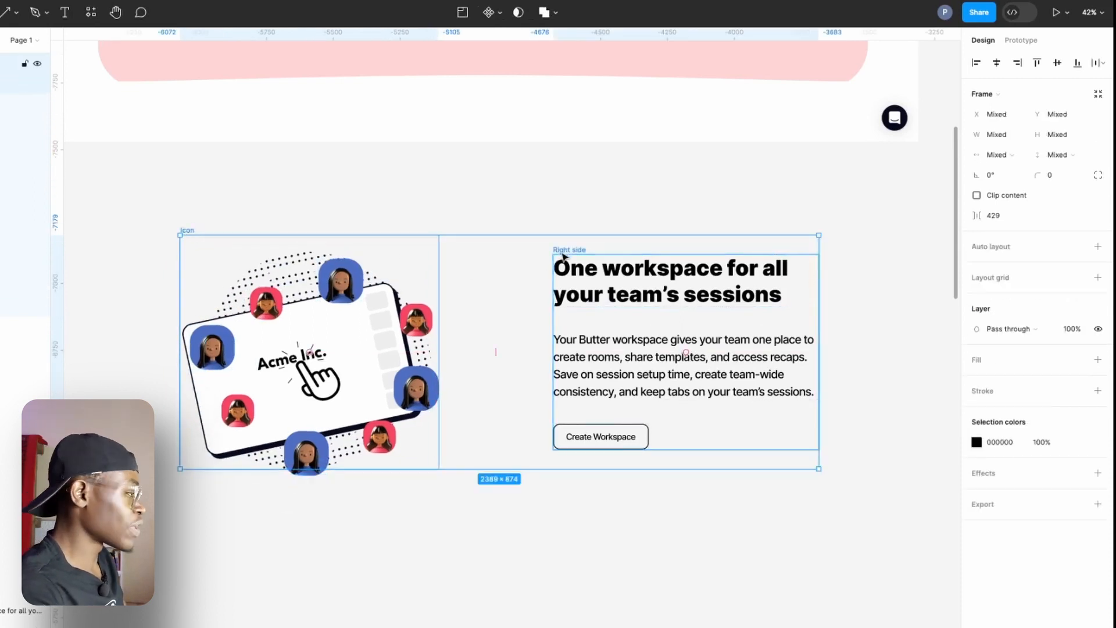
{"action": "key", "text": "shift+a"}
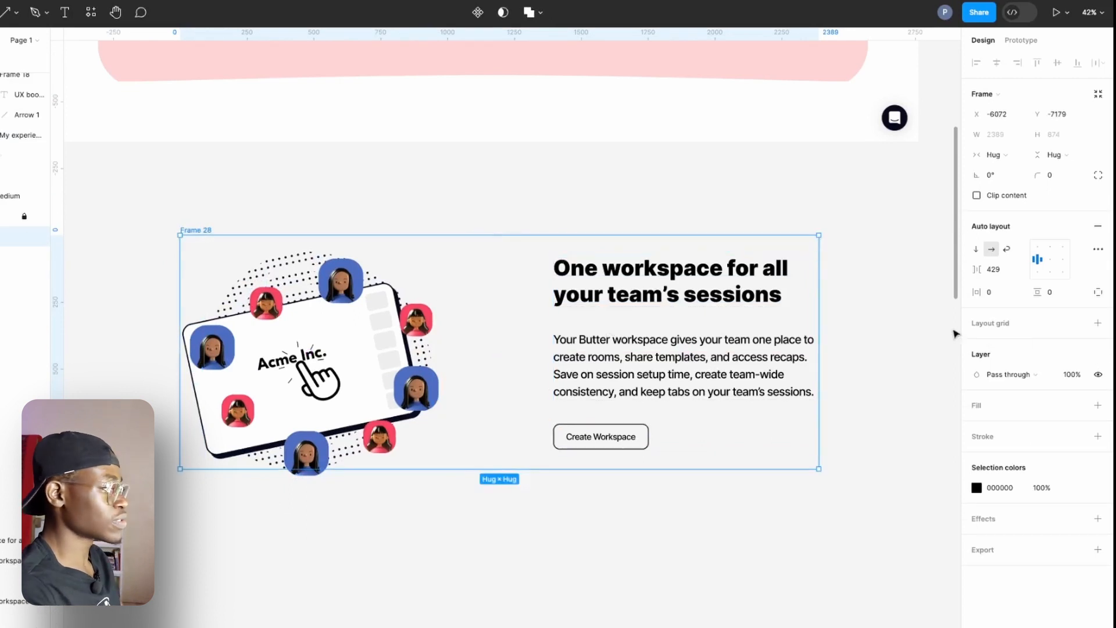
Give the combined card frame a light pink fill, FED5D5, from the document colors.
{"action": "left_click", "coordinate": [1000, 410]}
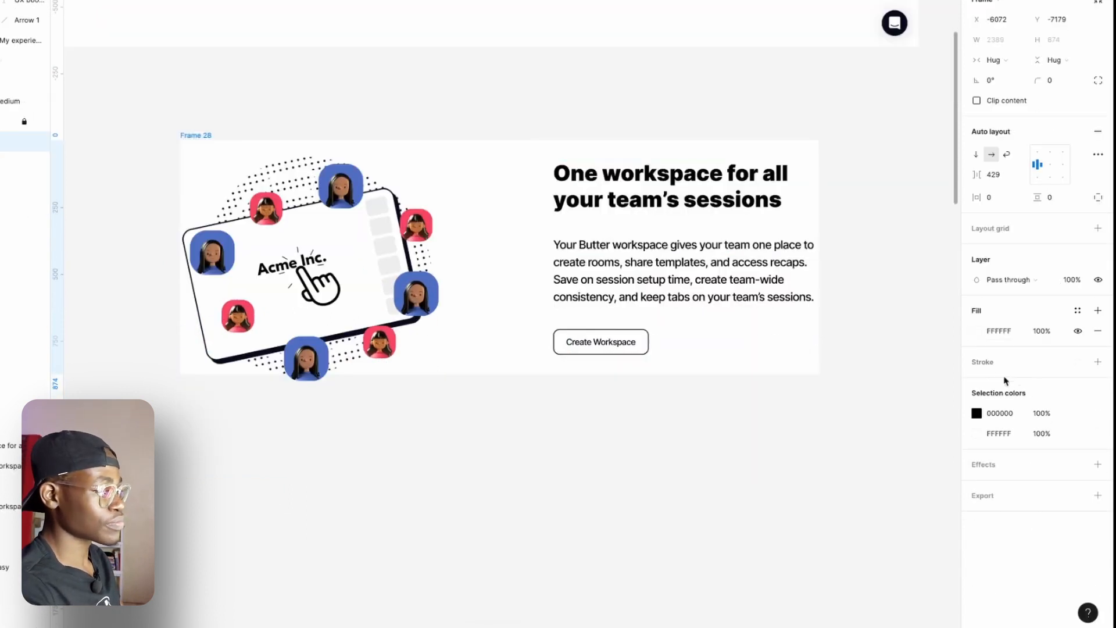
{"action": "left_click", "coordinate": [977, 426]}
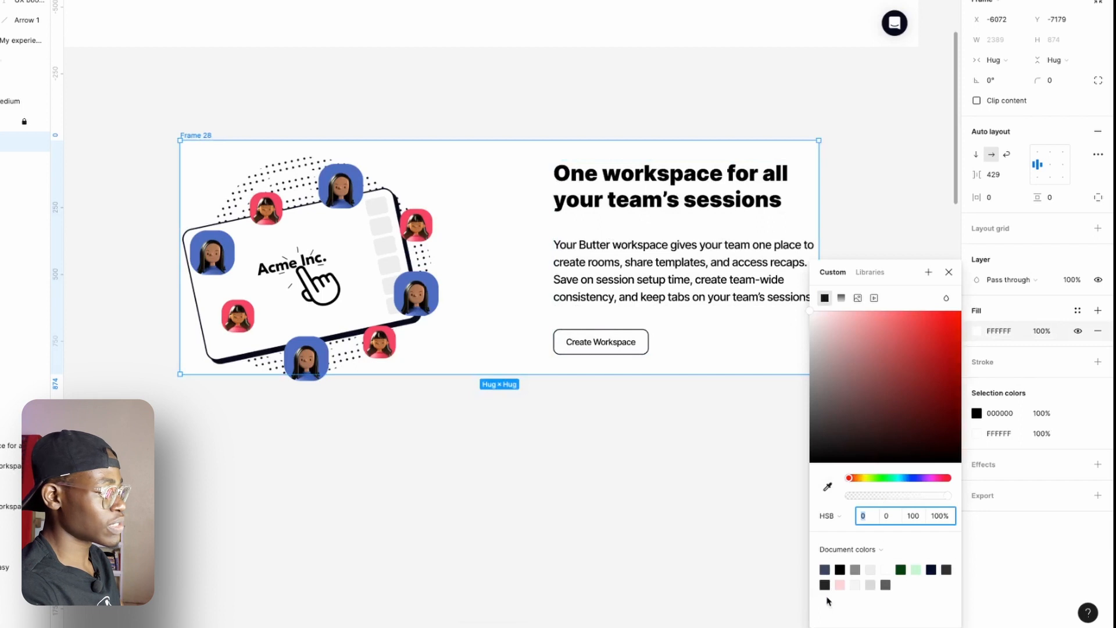
{"action": "left_click", "coordinate": [839, 585]}
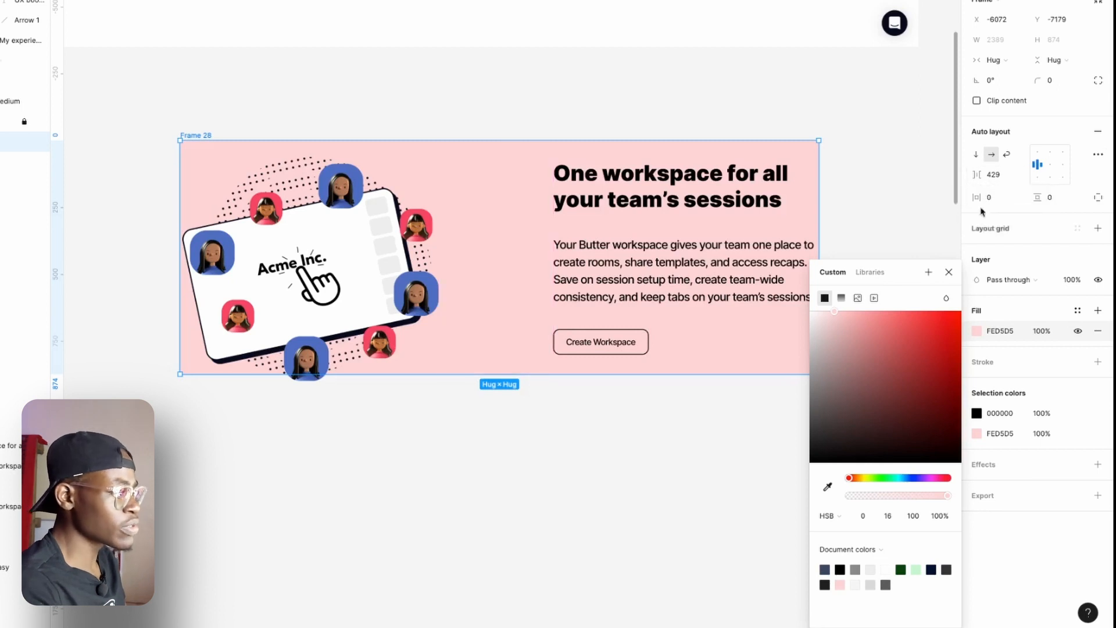
Set the card's padding to 80 horizontal and 94 vertical, and round its corners to a radius of 80.
{"action": "left_click_drag", "start_coordinate": [975, 197], "coordinate": [1091, 199]}
{"action": "left_click", "coordinate": [852, 130]}
{"action": "left_click", "coordinate": [827, 157]}
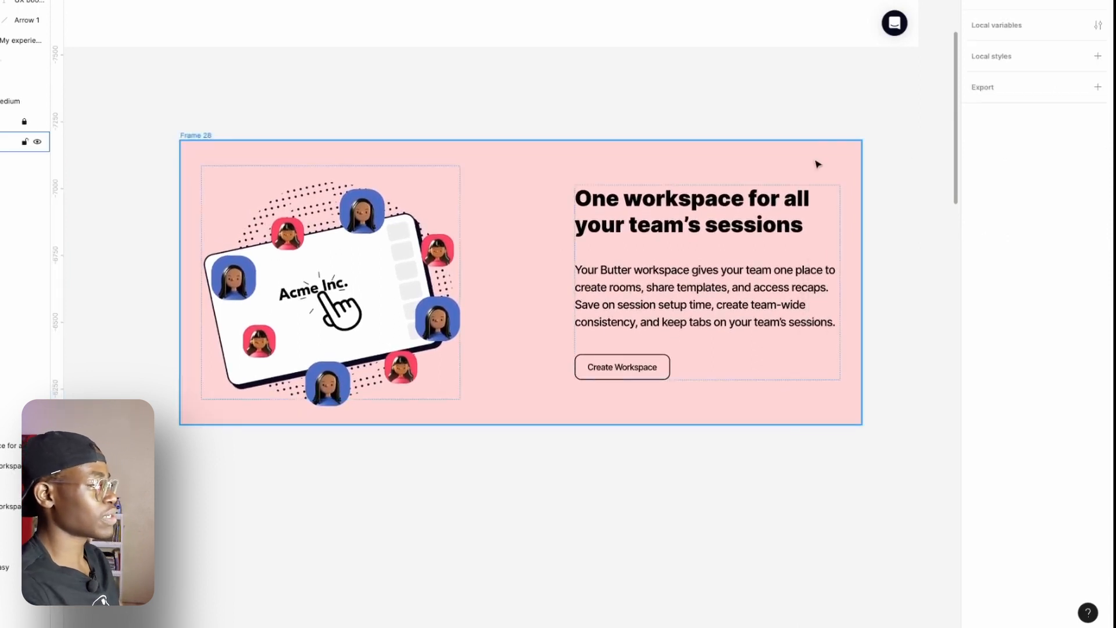
{"action": "left_click_drag", "start_coordinate": [1041, 79], "coordinate": [840, 147]}
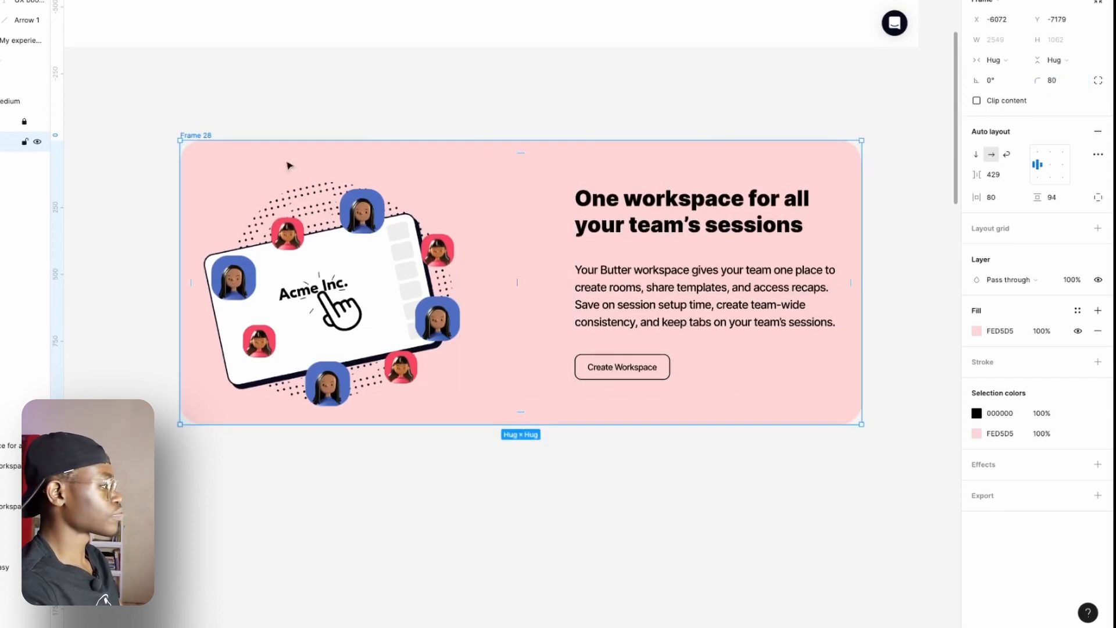
Move the pink card up and slightly left, closer beneath the original Butter design.
{"action": "scroll", "coordinate": [311, 169], "scroll_direction": "down", "scroll_amount": 3}
{"action": "left_click_drag", "start_coordinate": [359, 94], "coordinate": [419, 191]}
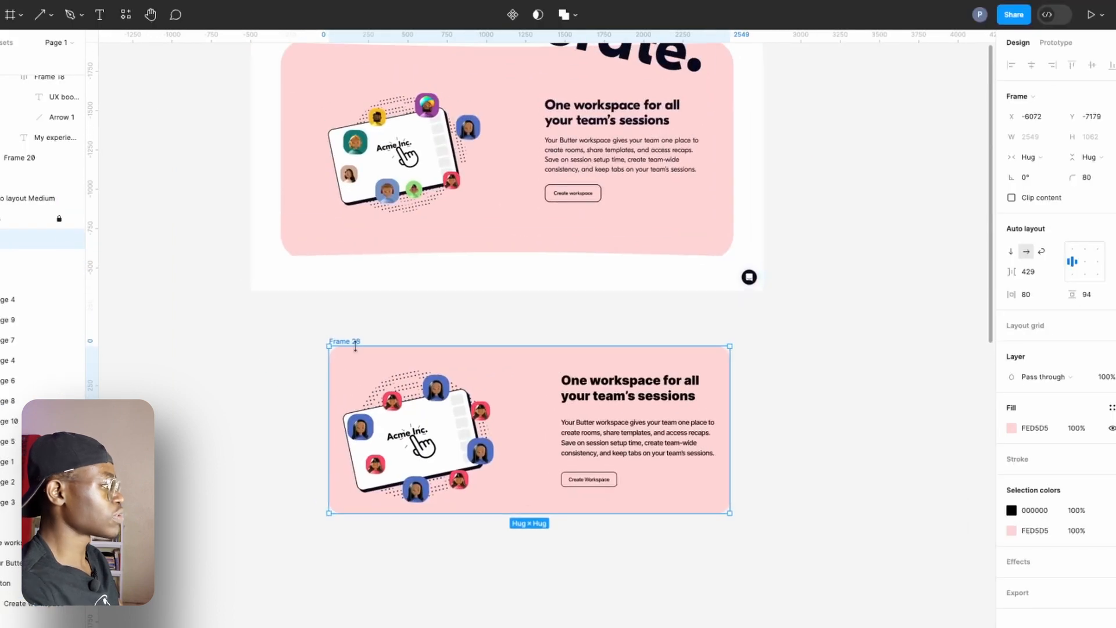
{"action": "left_click_drag", "start_coordinate": [341, 339], "coordinate": [339, 314]}
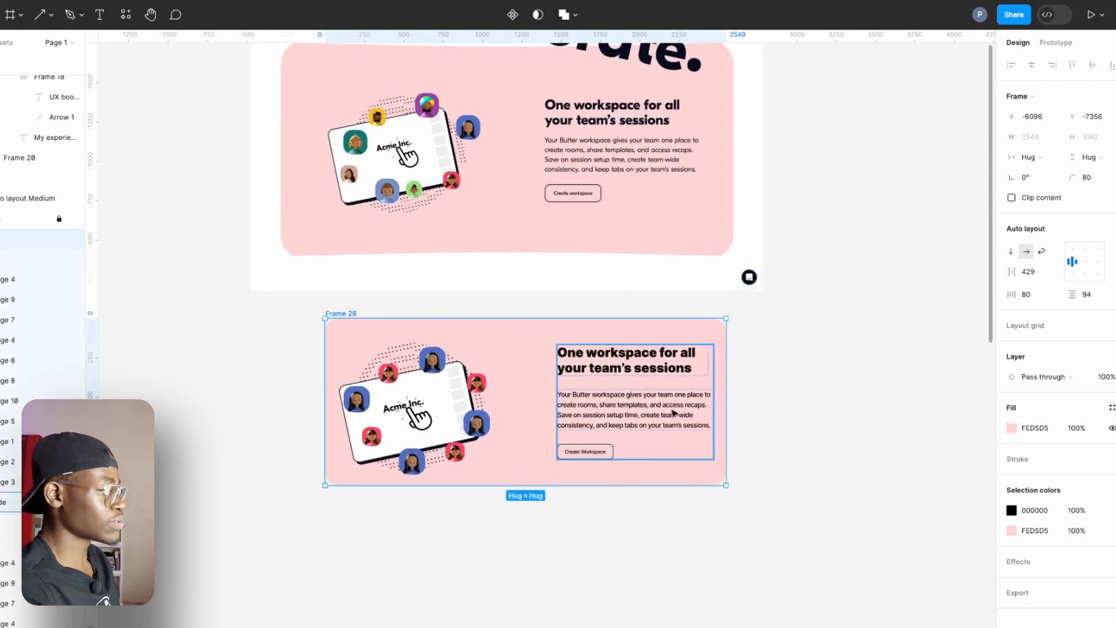
Try narrowing the card from its right edge, and undo the resize.
{"action": "left_click", "coordinate": [674, 414]}
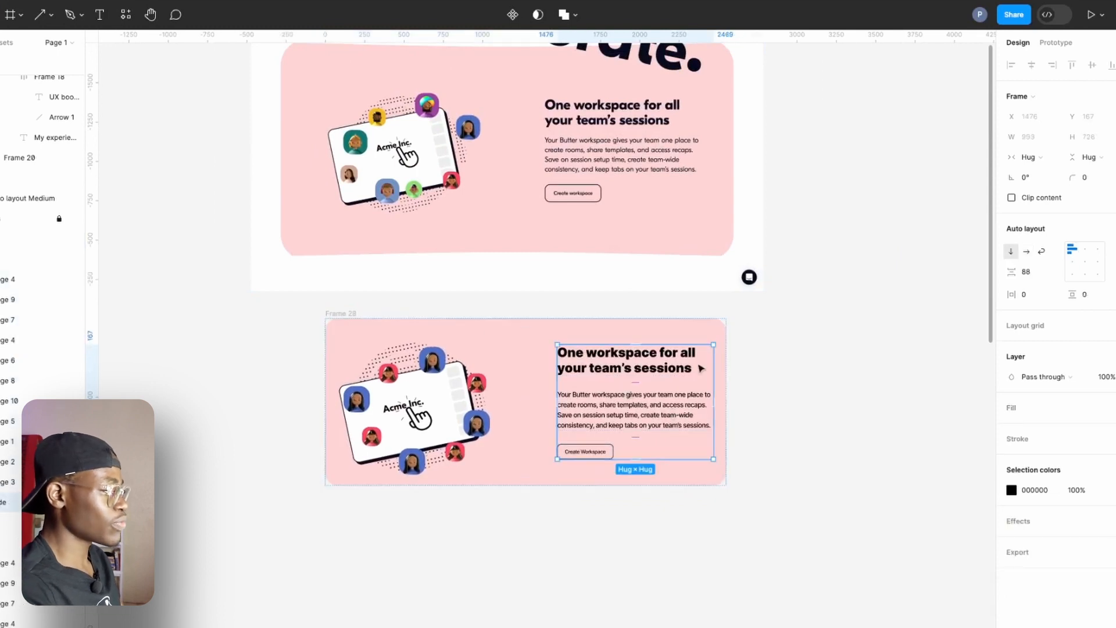
{"action": "left_click", "coordinate": [722, 394]}
{"action": "left_click_drag", "start_coordinate": [730, 401], "coordinate": [672, 432]}
{"action": "key", "text": "super+z"}
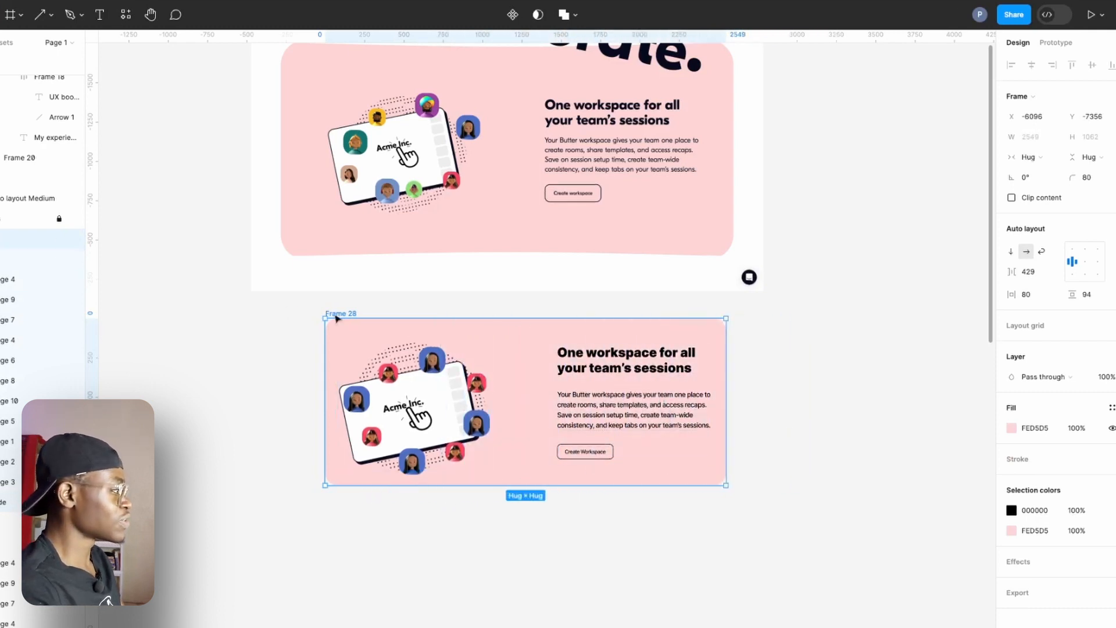
Rename the card's outer frame as Butter example.
{"action": "double_click", "coordinate": [355, 313]}
{"action": "type", "text": "Bu"}
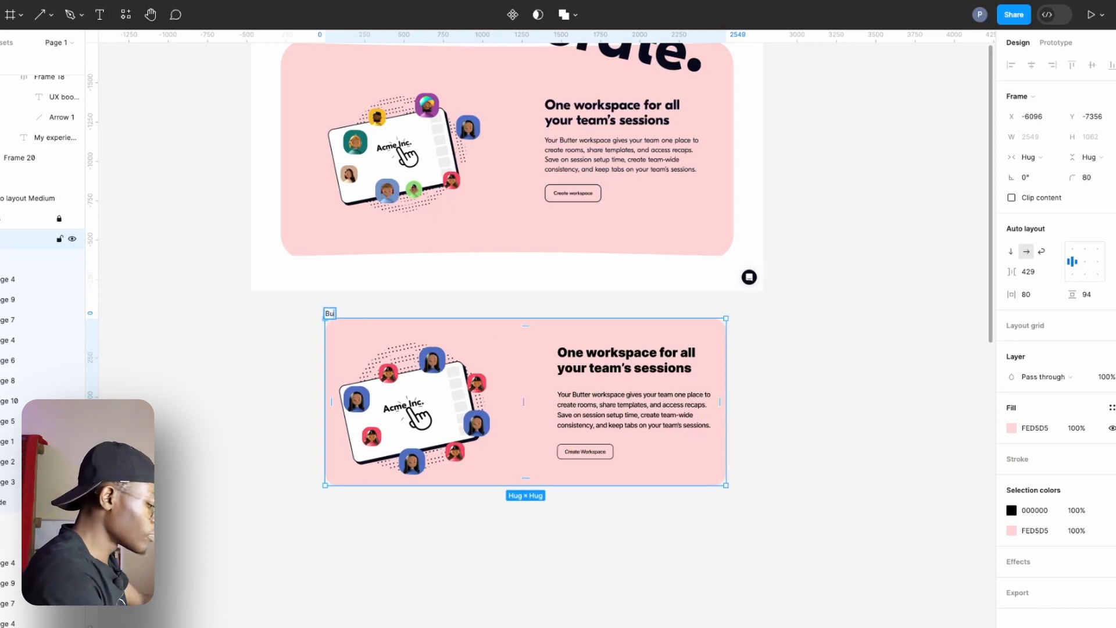
{"action": "type", "text": "tter exam"}
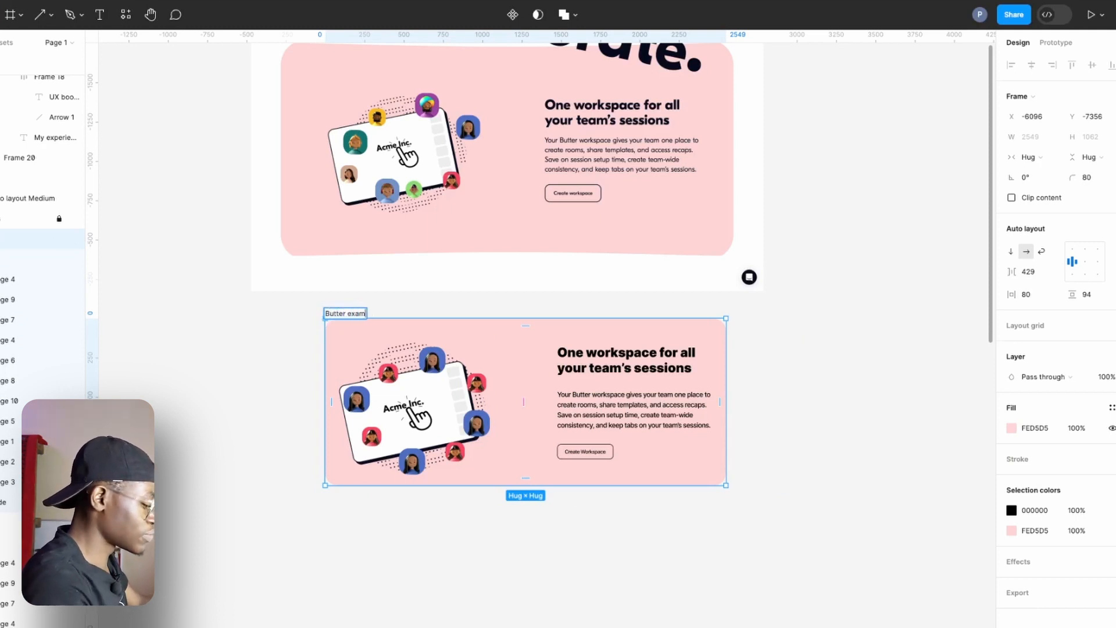
{"action": "type", "text": "ple"}
{"action": "key", "text": "Return"}
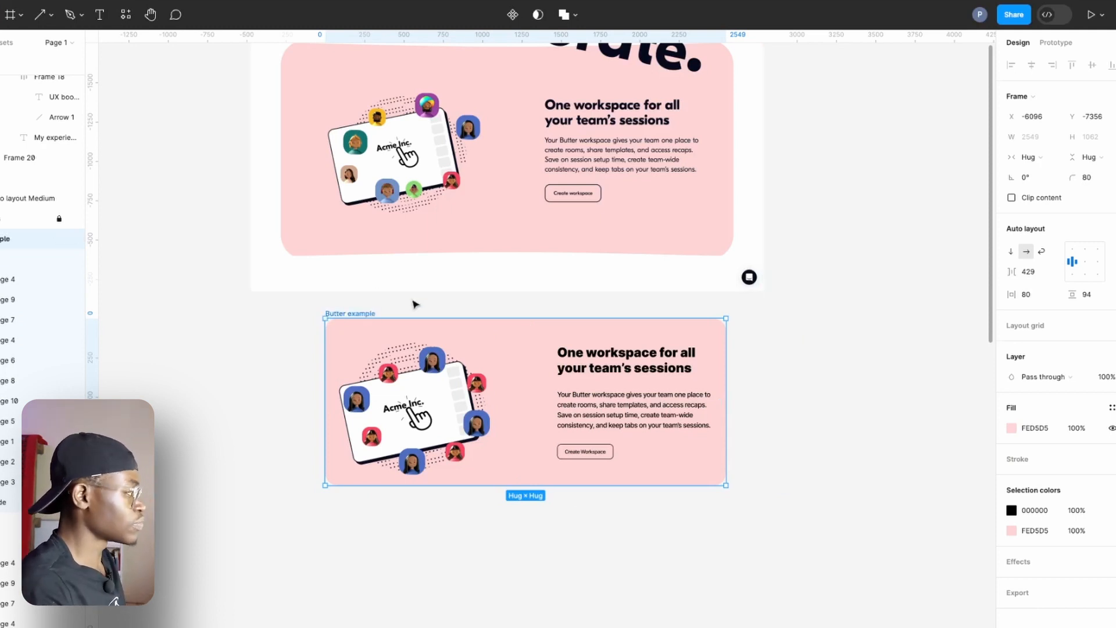
Switch the card's auto layout to wrap, then test narrowing it from the right edge and restore its hugging width.
{"action": "scroll", "coordinate": [359, 307], "scroll_direction": "down", "scroll_amount": 2}
{"action": "scroll", "coordinate": [359, 308], "scroll_direction": "up", "scroll_amount": 3}
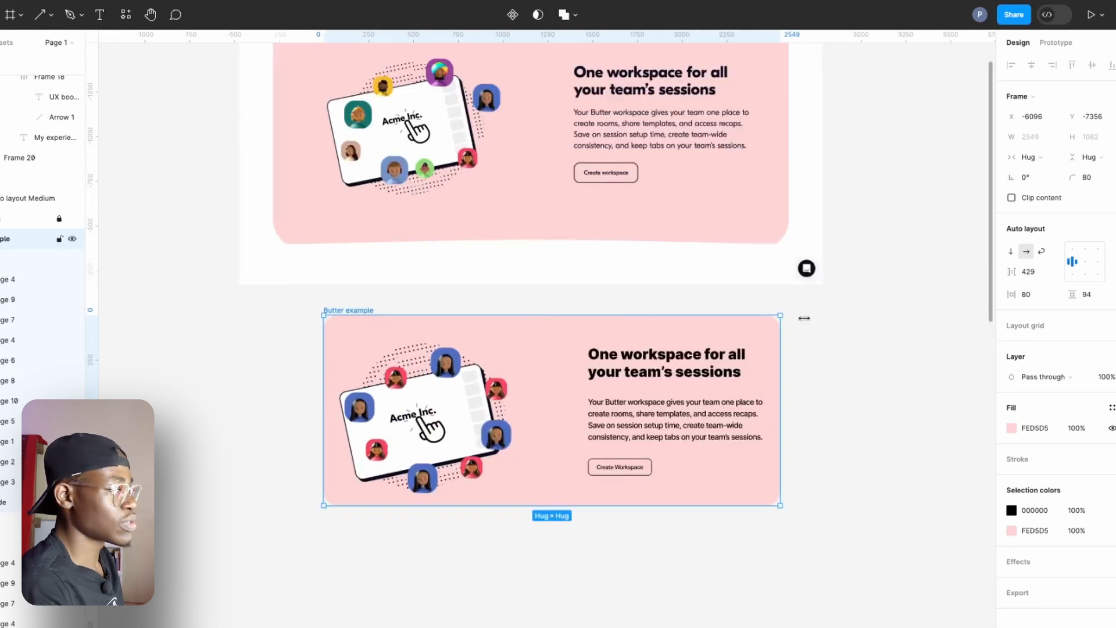
{"action": "left_click", "coordinate": [1042, 251]}
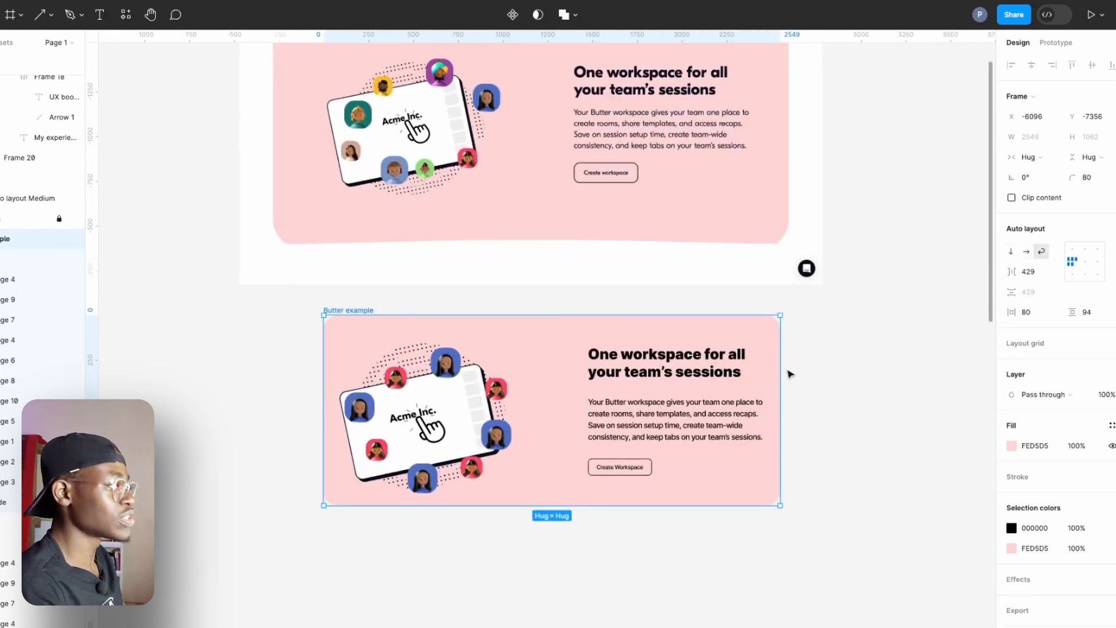
{"action": "left_click_drag", "start_coordinate": [780, 373], "coordinate": [679, 429]}
{"action": "double_click", "coordinate": [679, 430]}
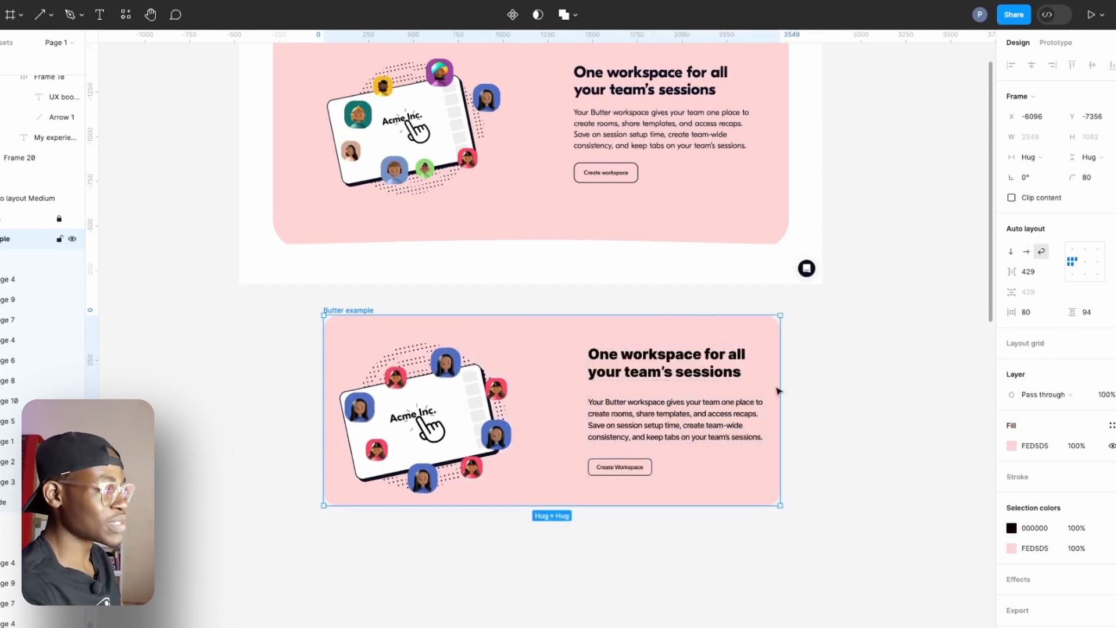
Try the right-side alignments for the card's contents, and settle on centre alignment.
{"action": "left_click", "coordinate": [1096, 272]}
{"action": "left_click", "coordinate": [1097, 259]}
{"action": "left_click", "coordinate": [1097, 249]}
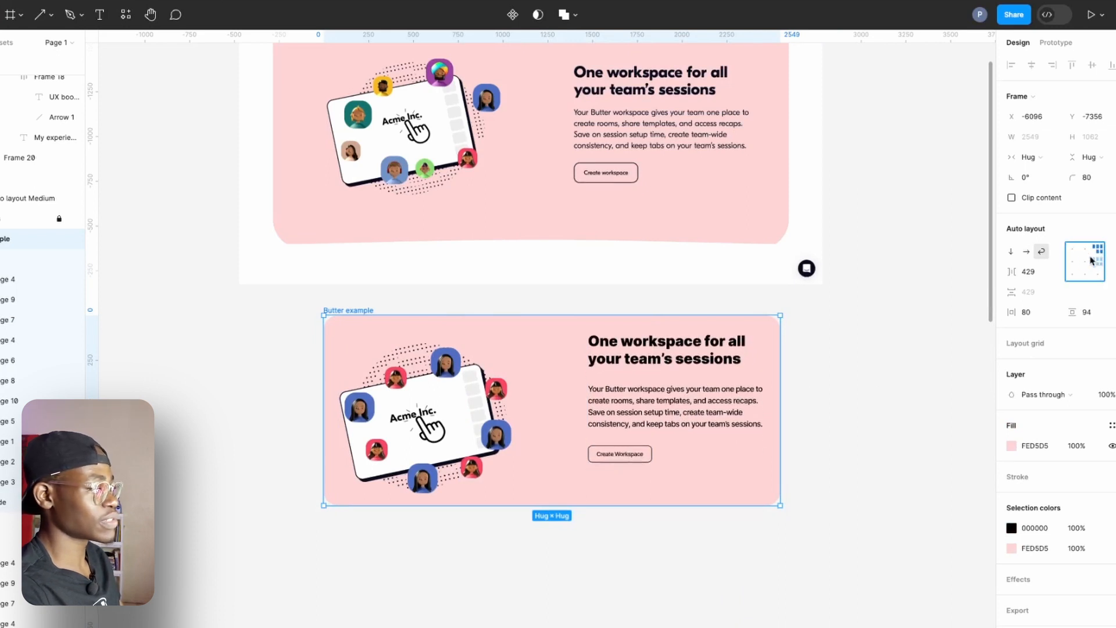
{"action": "left_click", "coordinate": [1085, 262]}
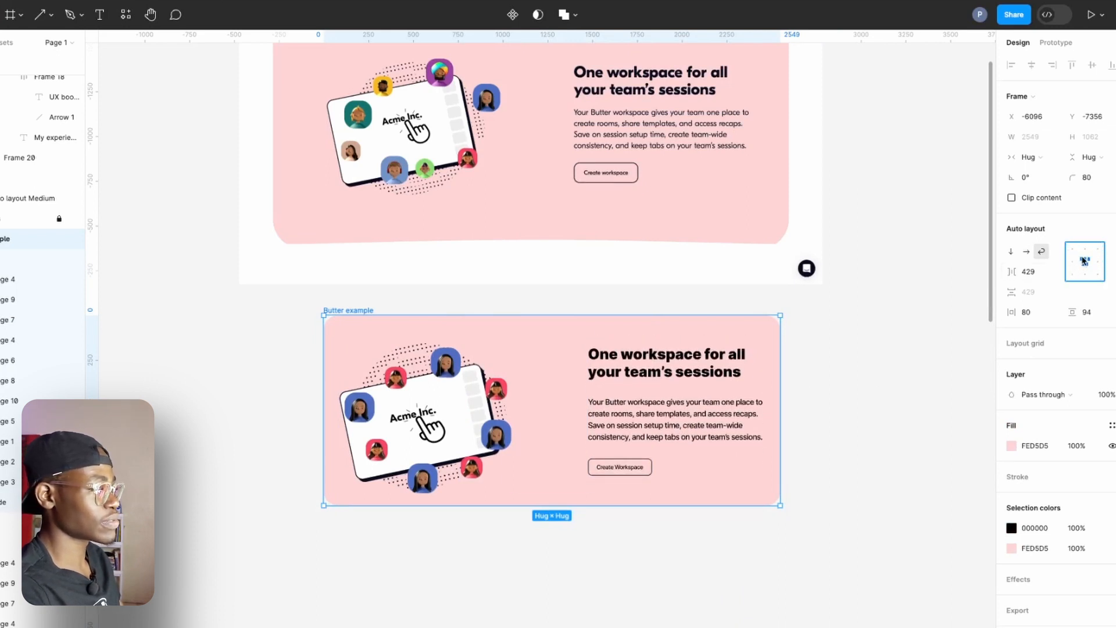
Set the horizontal gap between the card's illustration and text to Auto.
{"action": "left_click", "coordinate": [552, 409]}
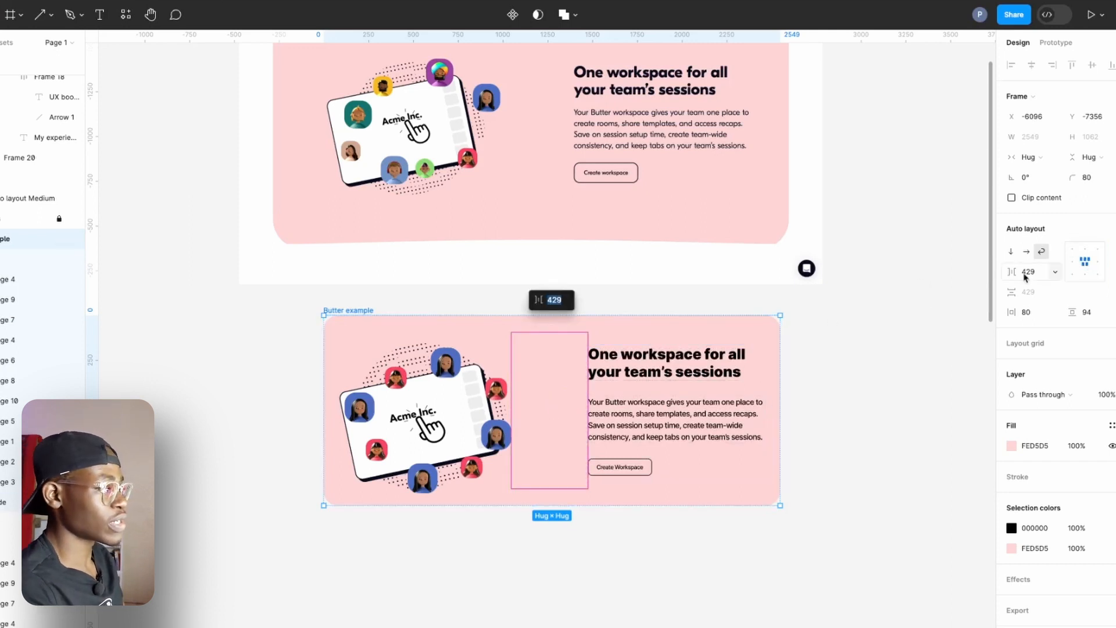
{"action": "left_click", "coordinate": [1055, 273]}
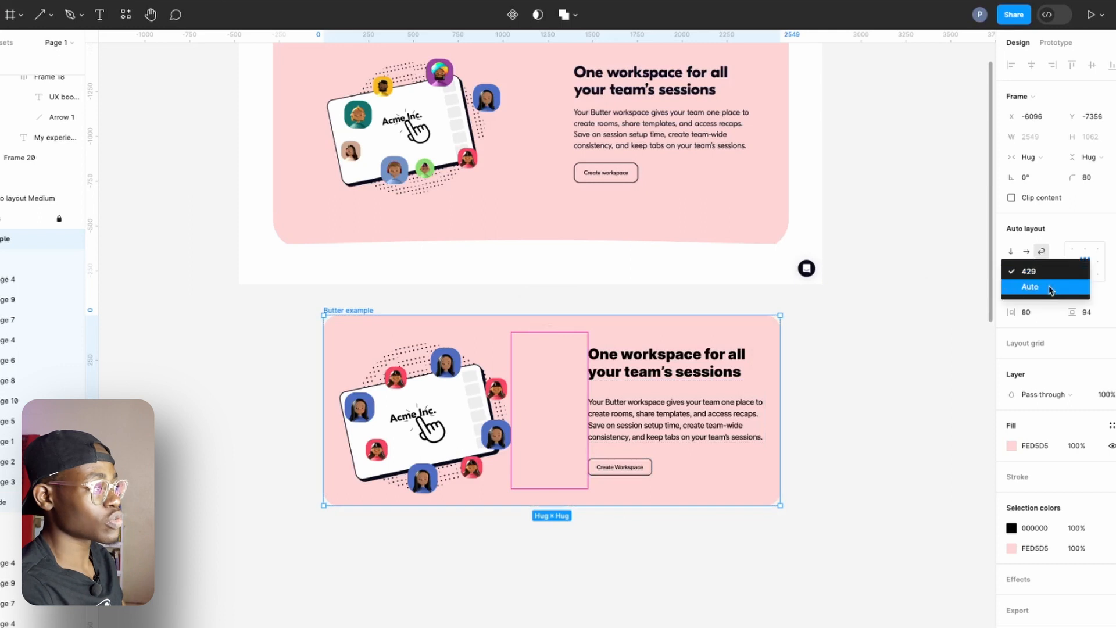
{"action": "left_click", "coordinate": [1046, 286]}
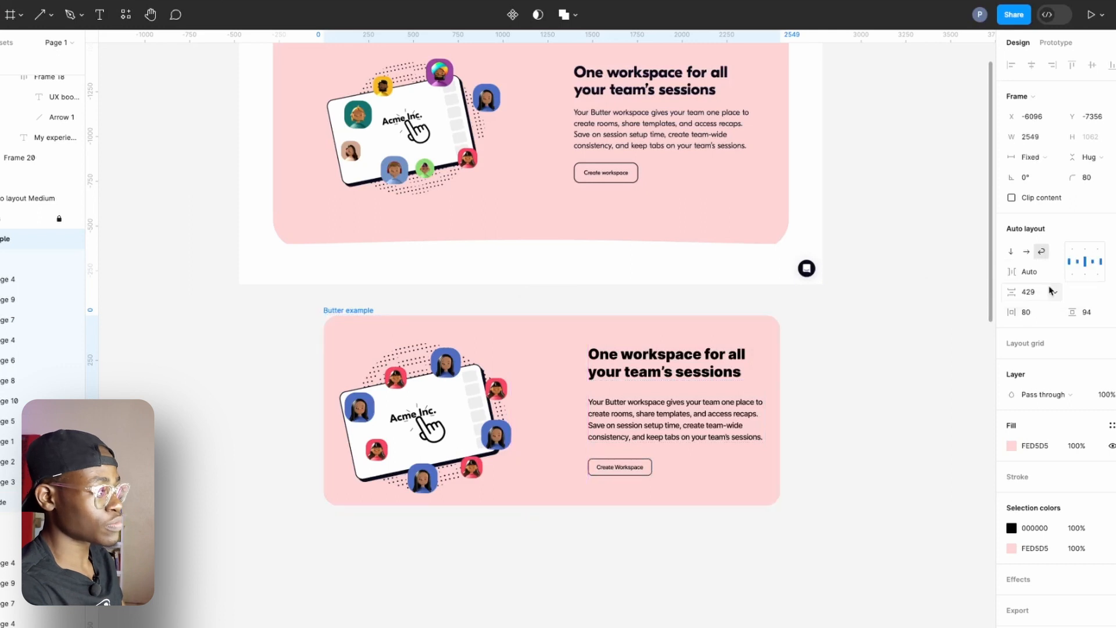
Try middle-left alignment with a fixed 429 gap on the card, and return it to centred Auto spacing.
{"action": "left_click", "coordinate": [1074, 268]}
{"action": "left_click", "coordinate": [1074, 265]}
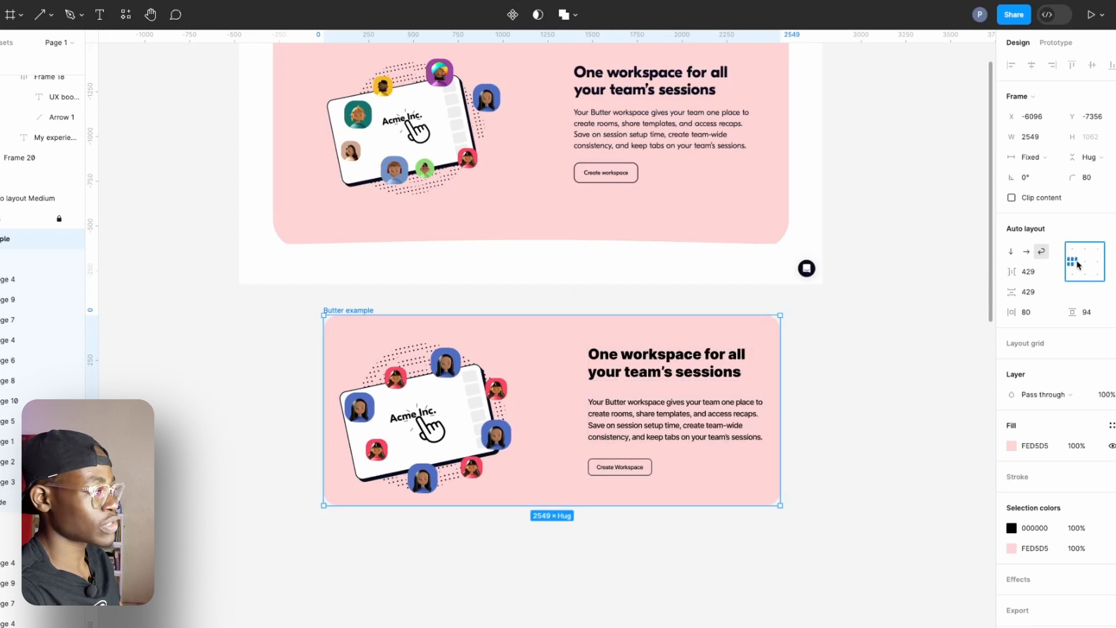
{"action": "left_click", "coordinate": [1083, 262]}
{"action": "left_click", "coordinate": [1084, 266]}
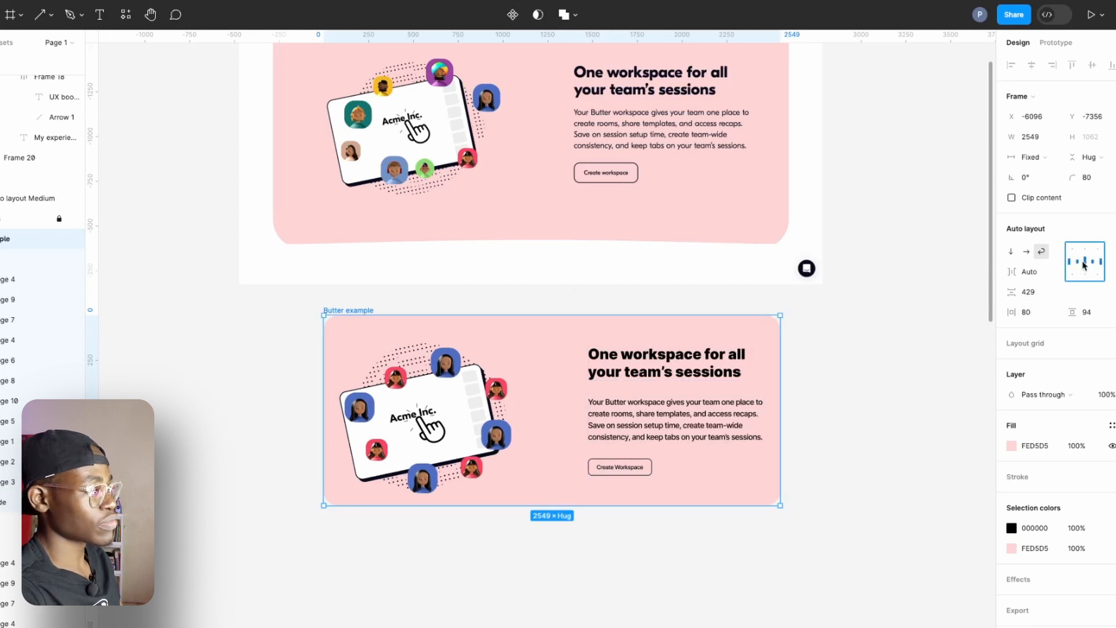
{"action": "left_click", "coordinate": [1059, 275]}
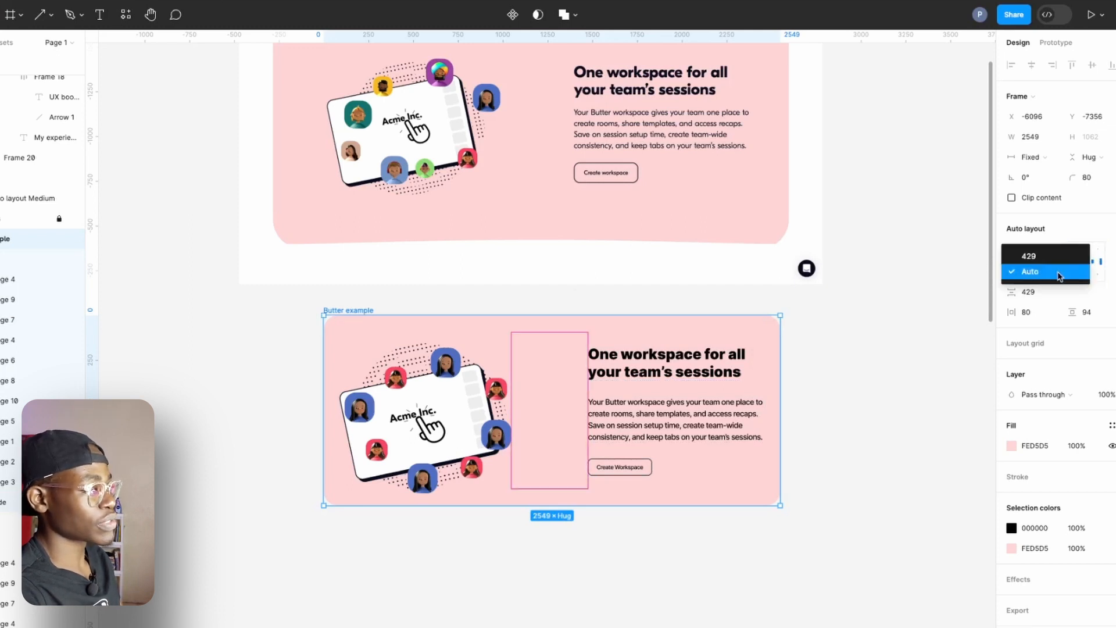
{"action": "left_click", "coordinate": [877, 343]}
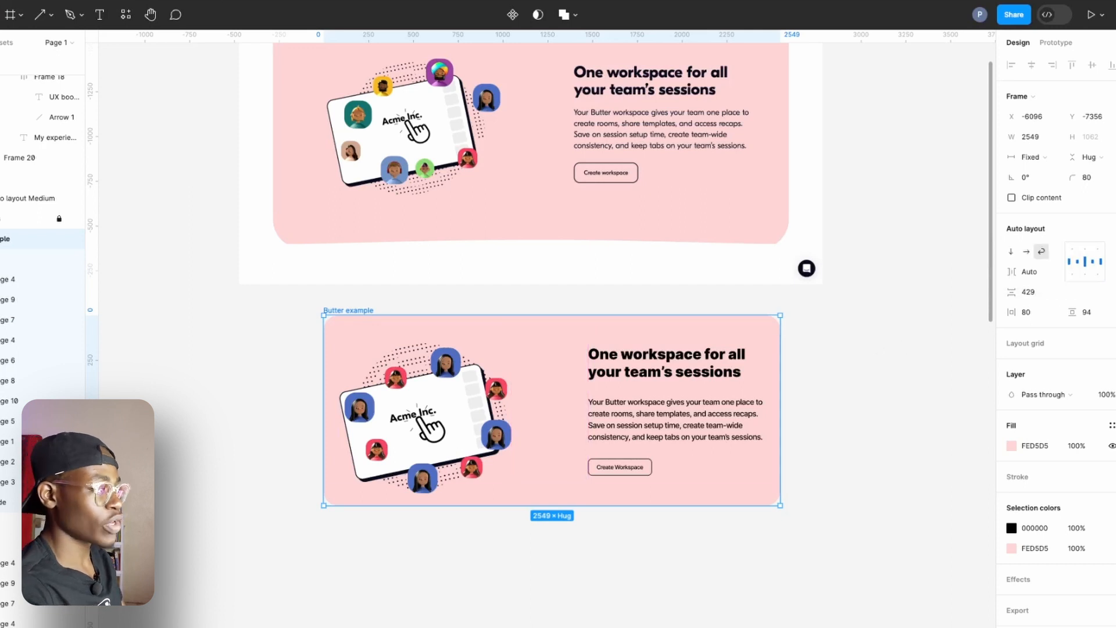
Review the card's advanced auto layout stroke options, keep strokes excluded from layout, and deselect the card.
{"action": "left_click", "coordinate": [1115, 252]}
{"action": "left_click", "coordinate": [963, 360]}
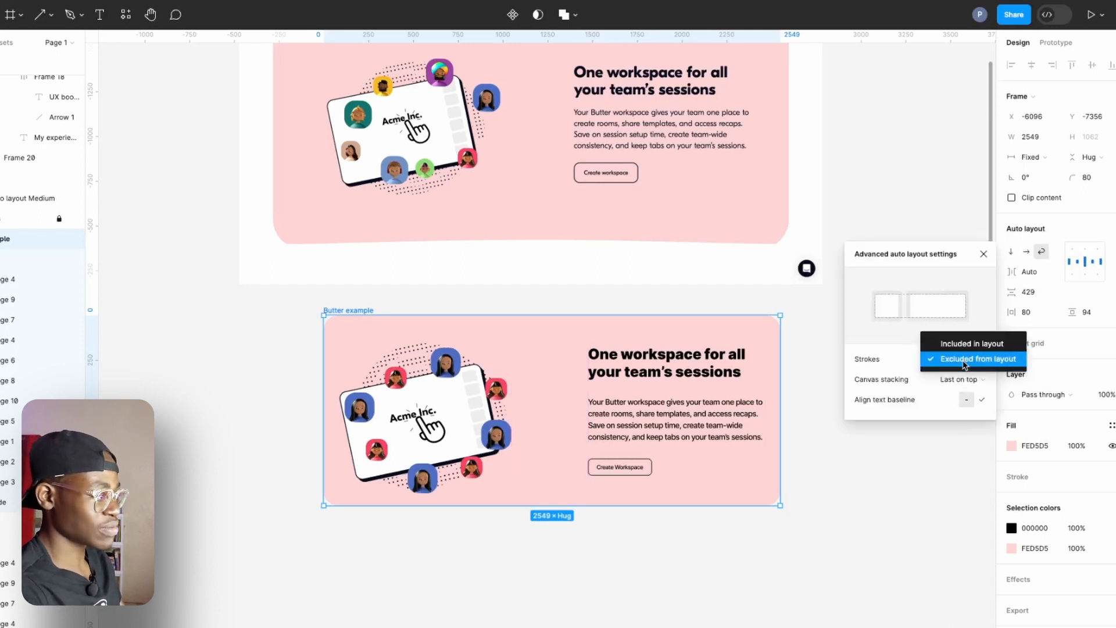
{"action": "left_click", "coordinate": [964, 360]}
{"action": "left_click", "coordinate": [828, 443]}
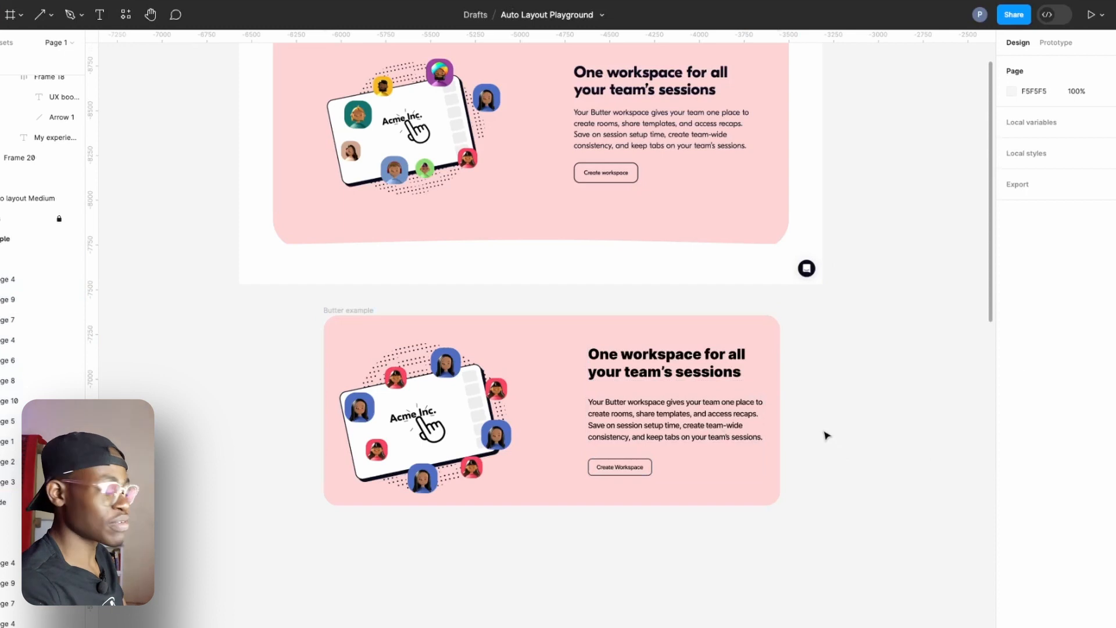
Switch to Butter's website in the browser and examine how the "One workspace" section adapts when the responsive preview is narrowed.
{"action": "left_click", "coordinate": [764, 393]}
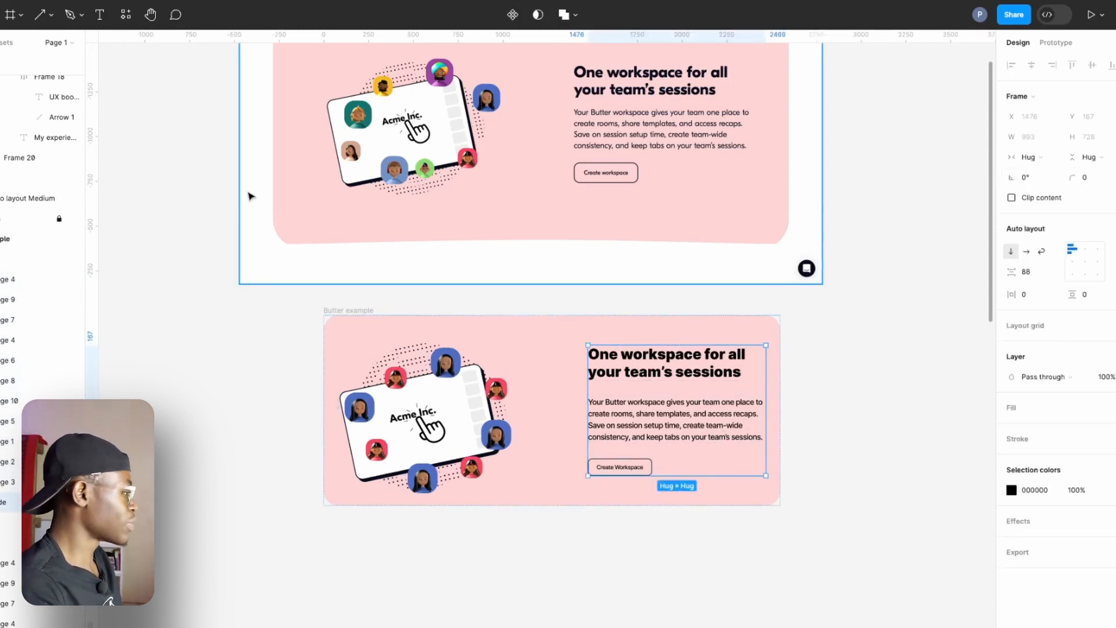
{"action": "key", "text": "ctrl+Left"}
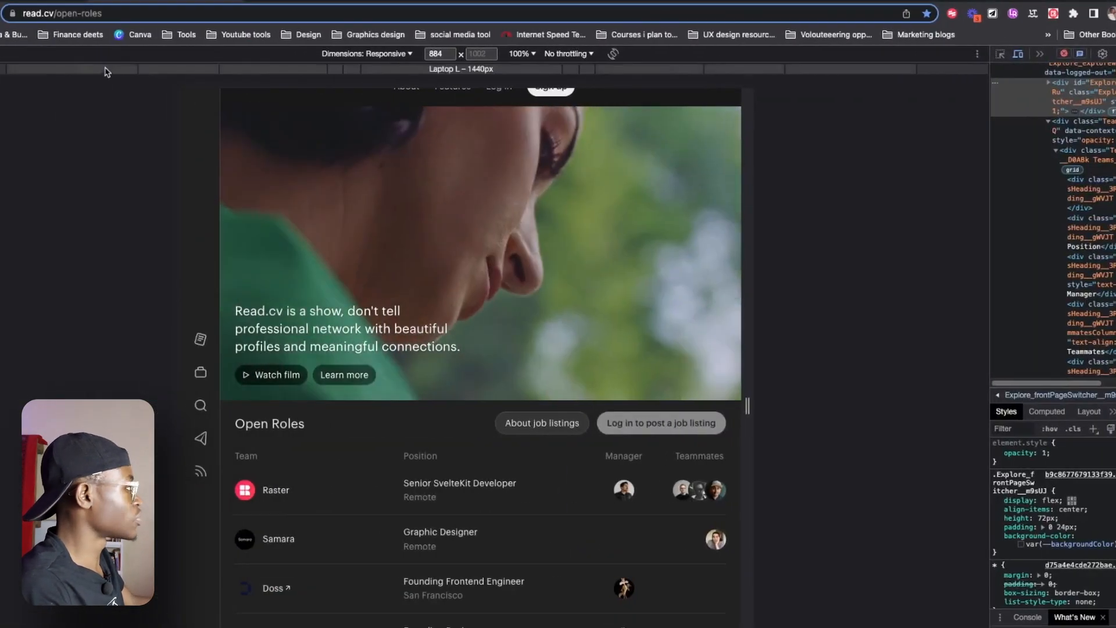
{"action": "left_click", "coordinate": [18, 1]}
{"action": "scroll", "coordinate": [639, 413], "scroll_direction": "down", "scroll_amount": 10}
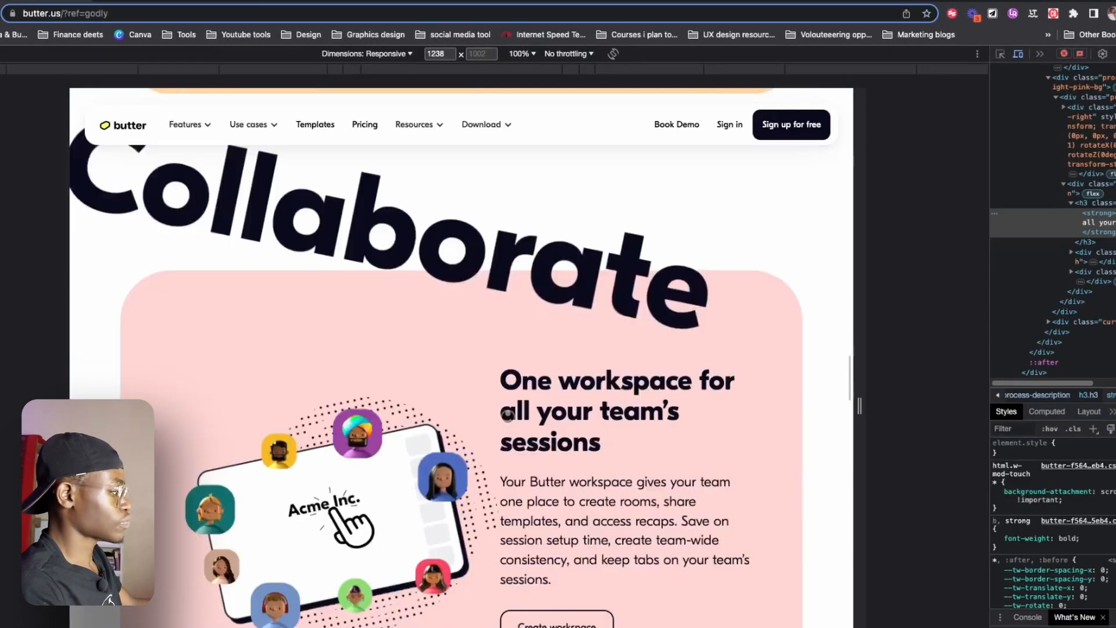
{"action": "scroll", "coordinate": [742, 413], "scroll_direction": "up", "scroll_amount": 2}
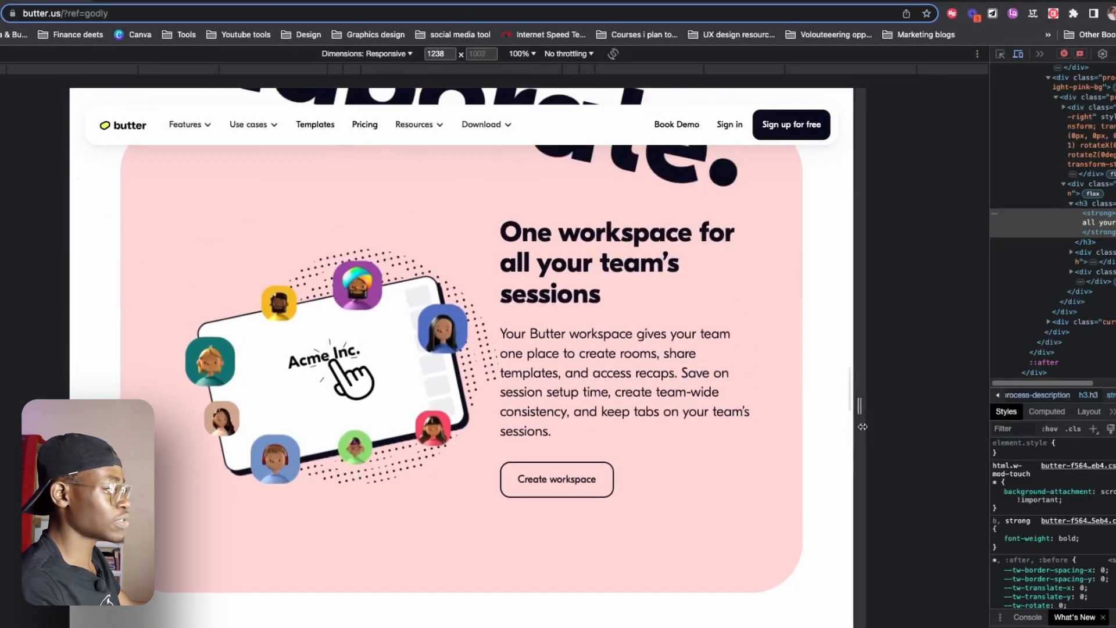
{"action": "left_click_drag", "start_coordinate": [860, 422], "coordinate": [775, 422]}
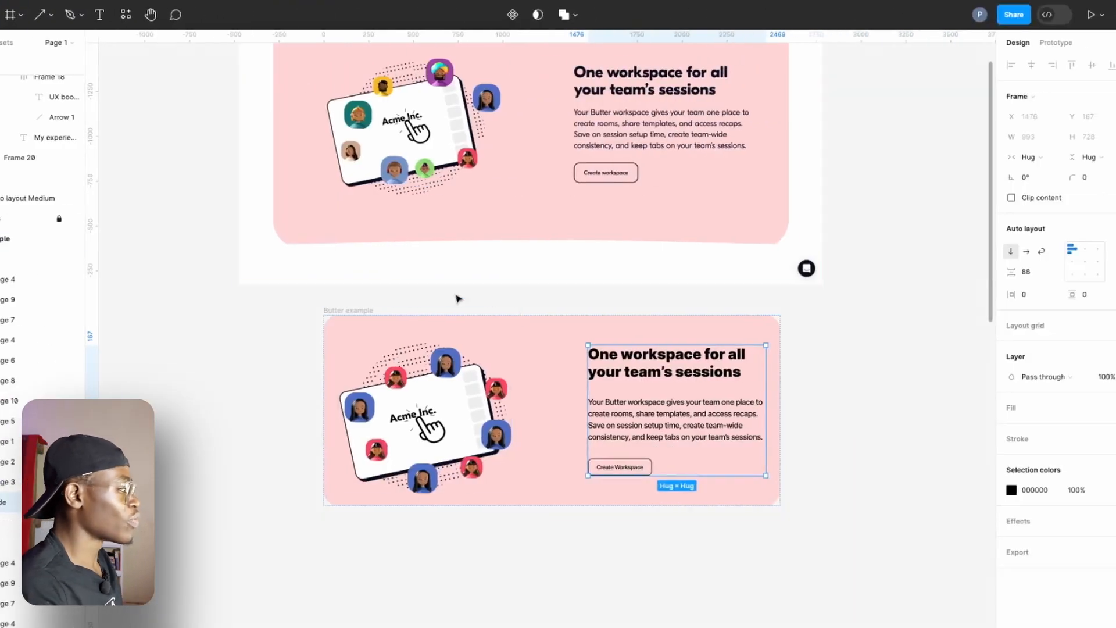
Back in Figma, set the width of the card's text container to Fill container.
{"action": "left_click", "coordinate": [361, 310]}
{"action": "left_click", "coordinate": [751, 400]}
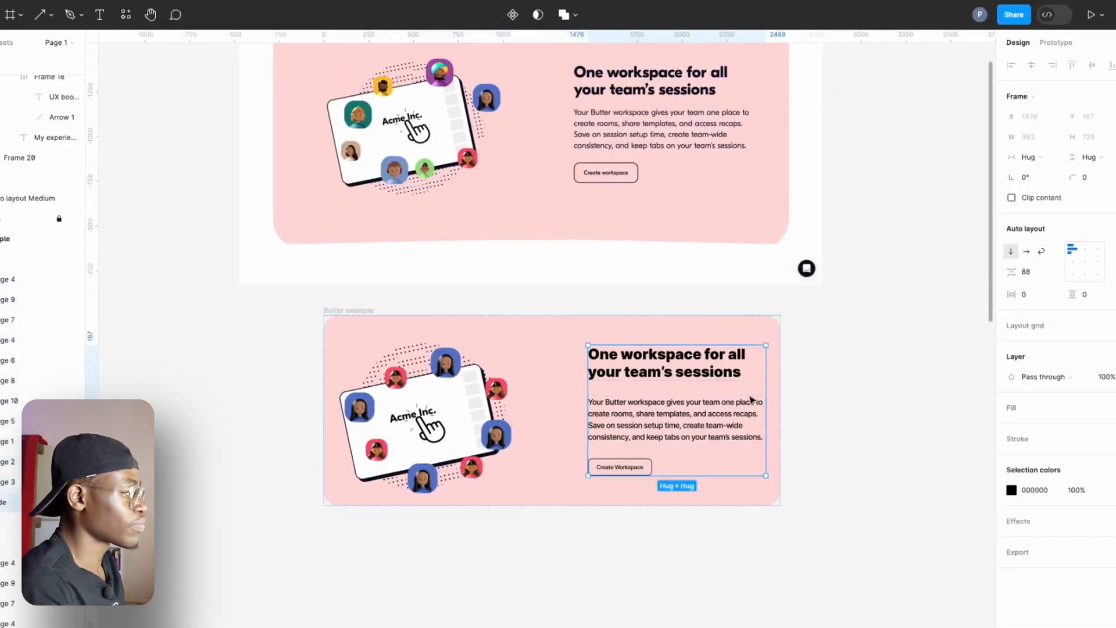
{"action": "left_click", "coordinate": [1029, 158]}
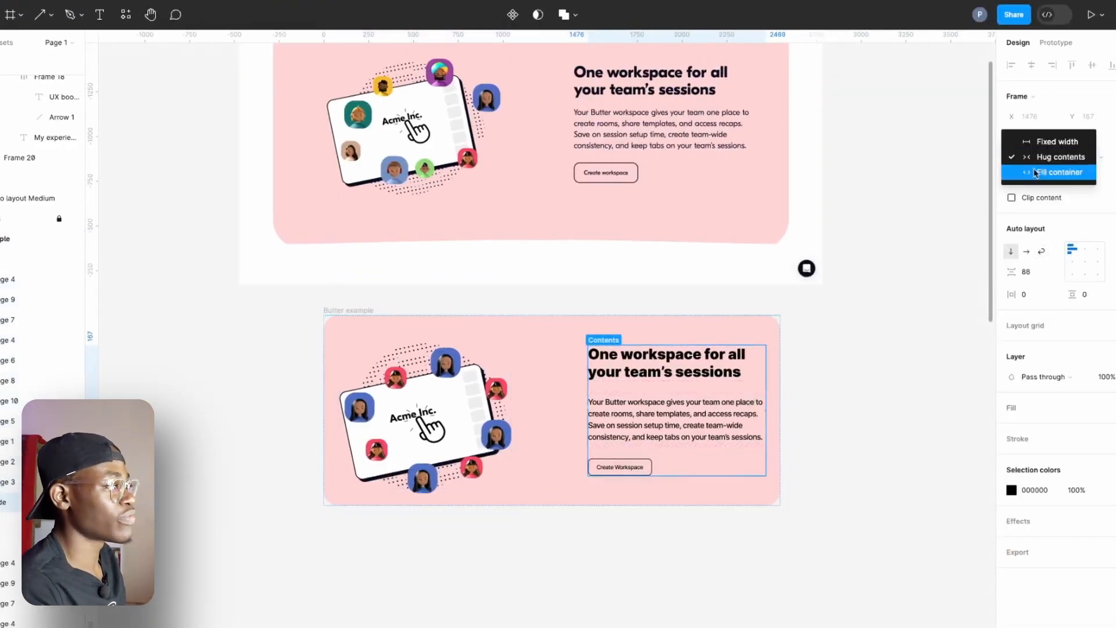
{"action": "left_click", "coordinate": [1035, 172]}
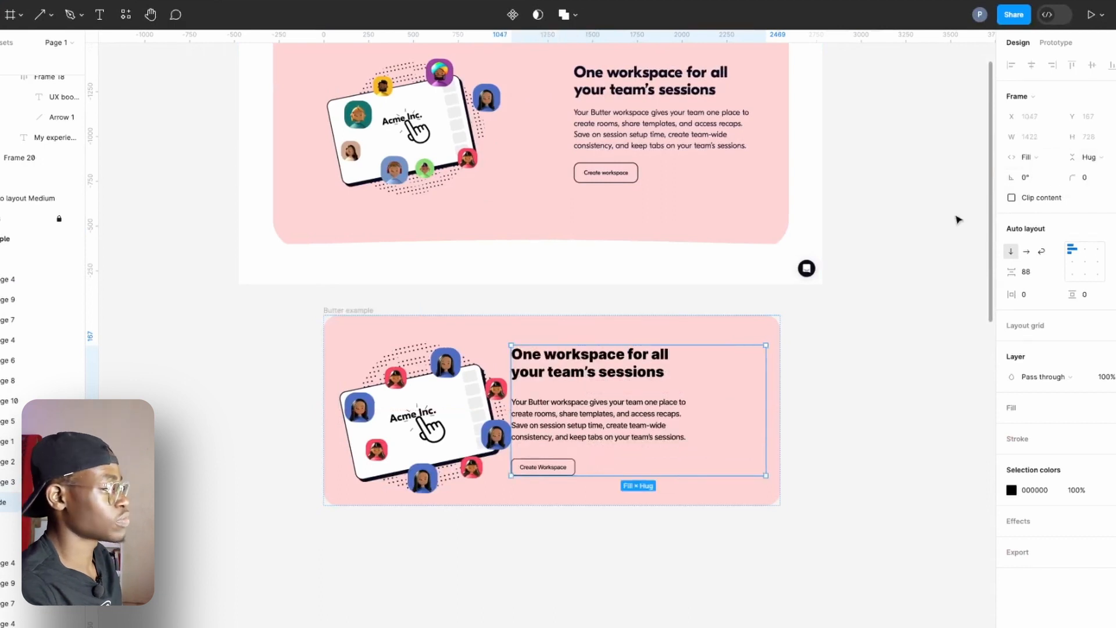
Limit the text container to a maximum width of 1000 and a minimum width of 500.
{"action": "left_click", "coordinate": [1055, 137]}
{"action": "left_click", "coordinate": [1050, 175]}
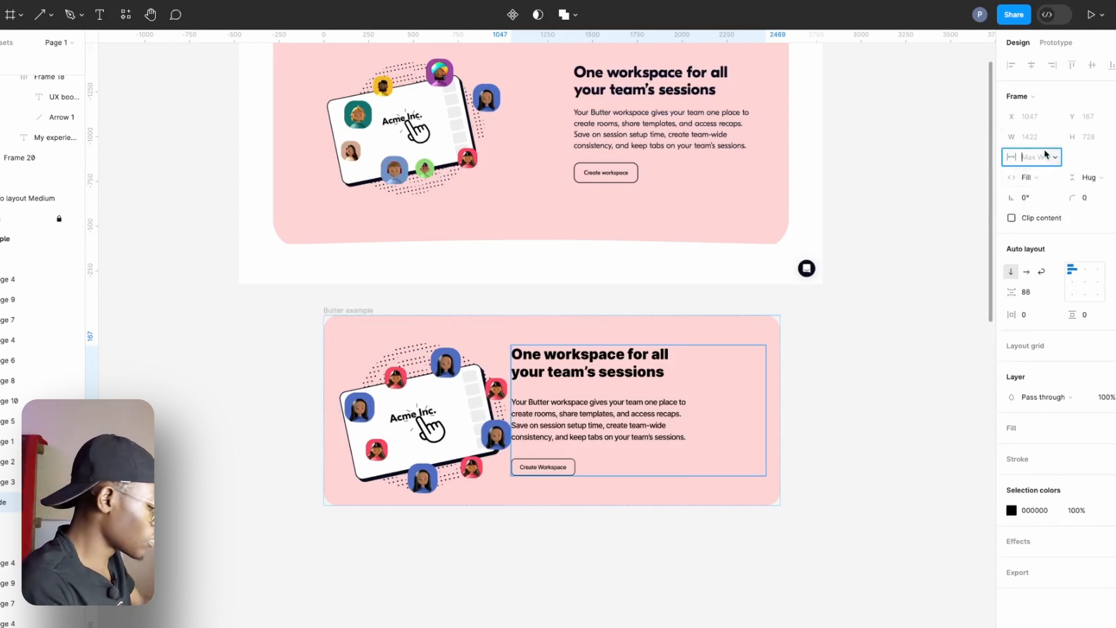
{"action": "type", "text": "1000"}
{"action": "key", "text": "Return"}
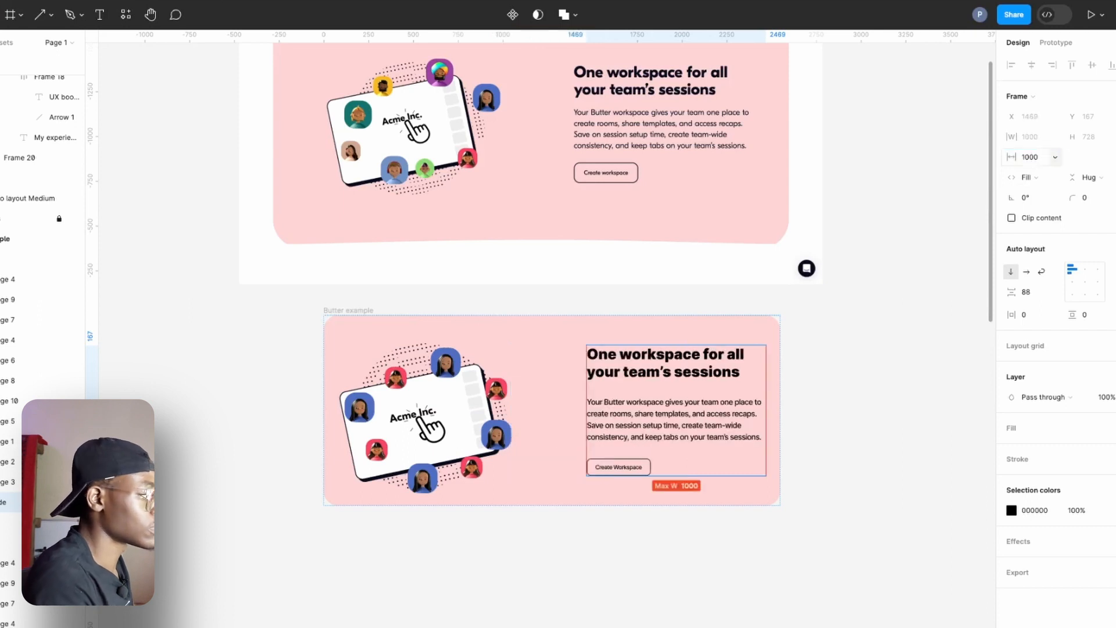
{"action": "left_click", "coordinate": [1054, 138]}
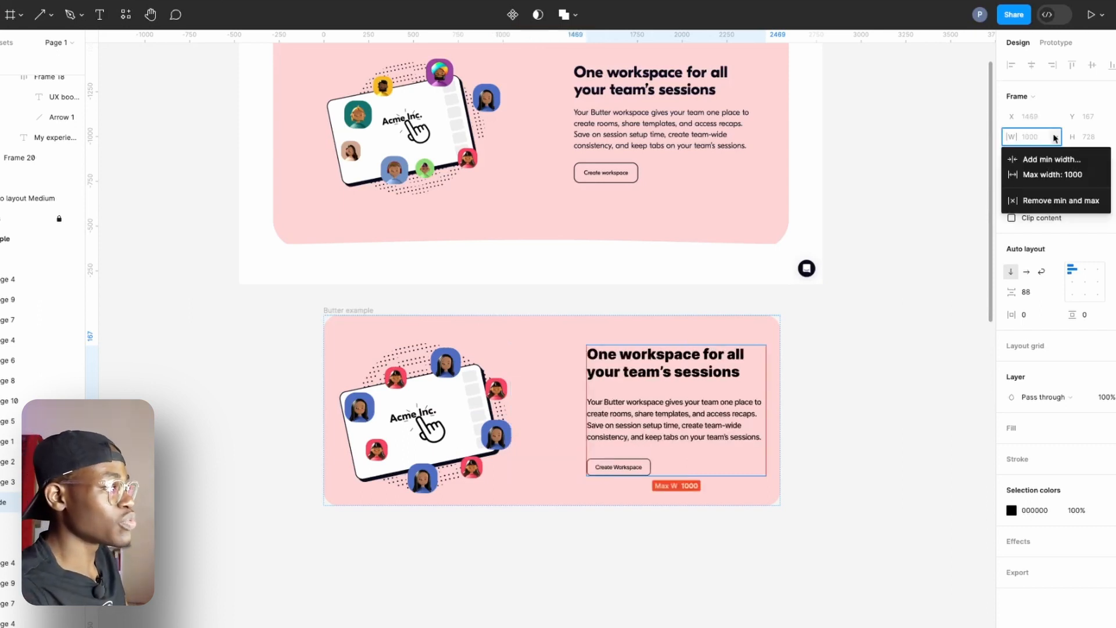
{"action": "left_click", "coordinate": [1046, 167]}
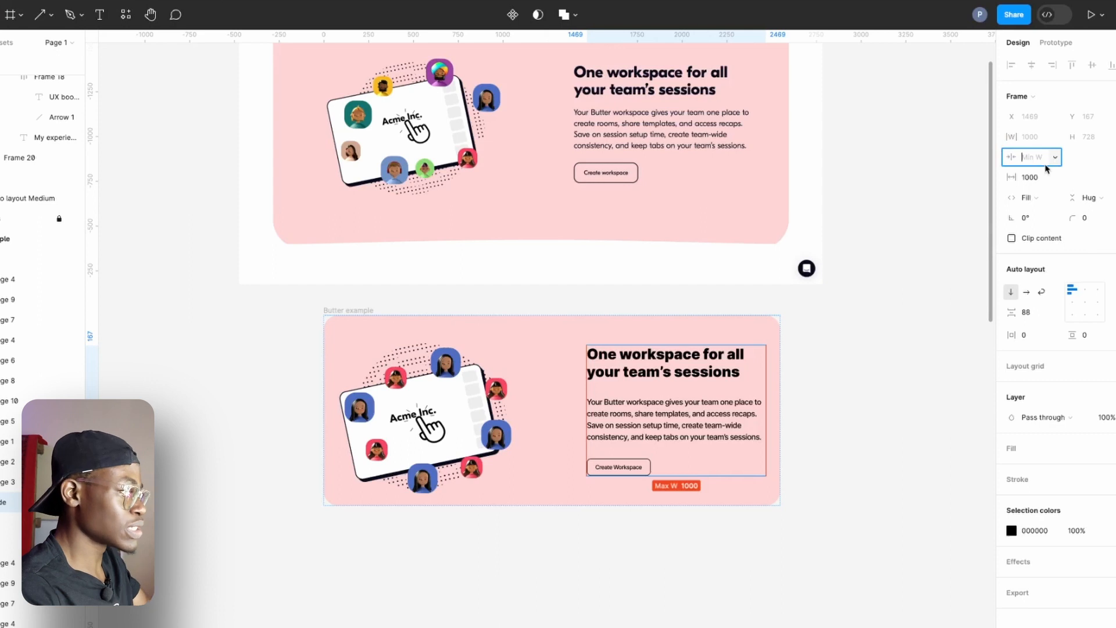
{"action": "type", "text": "500"}
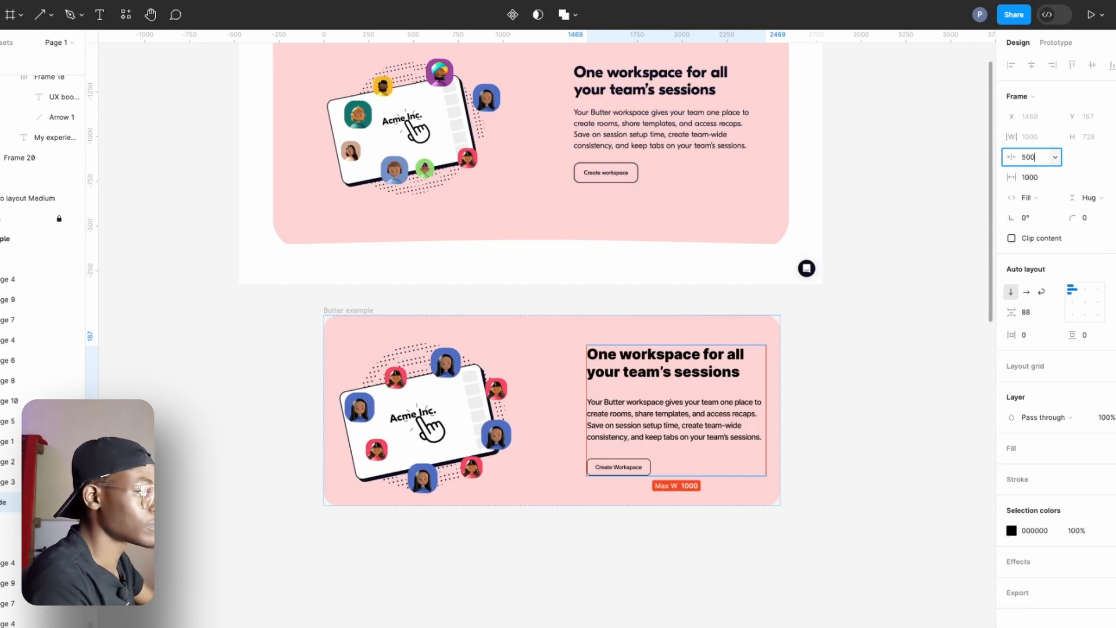
{"action": "key", "text": "Return"}
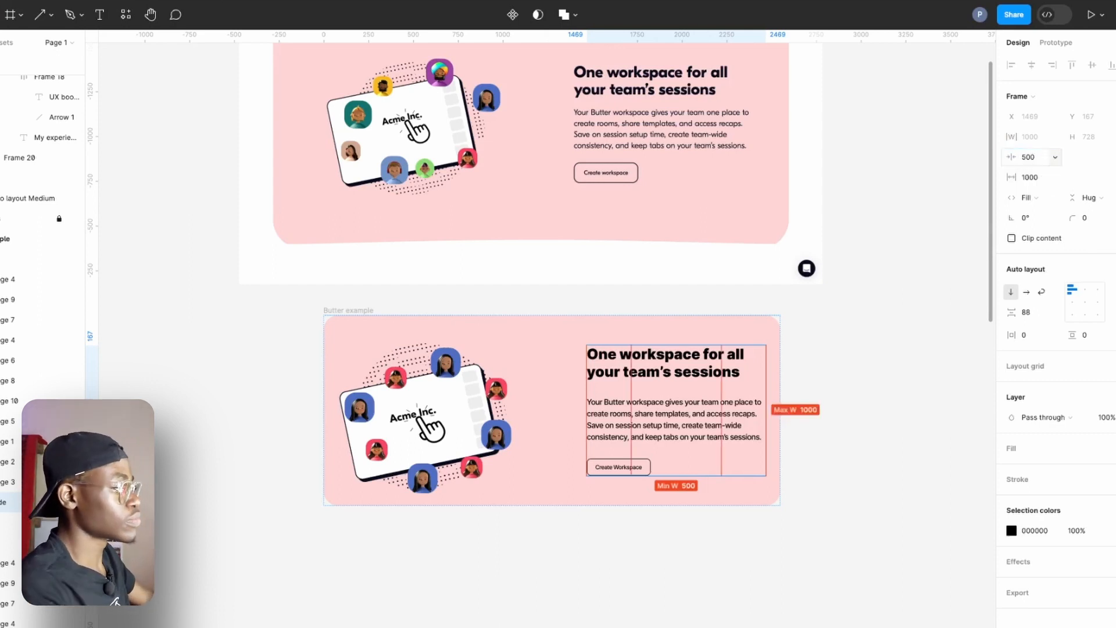
Try narrowing the card to about 2395 wide, and set its width to Hug contents.
{"action": "left_click", "coordinate": [814, 389]}
{"action": "left_click", "coordinate": [777, 343]}
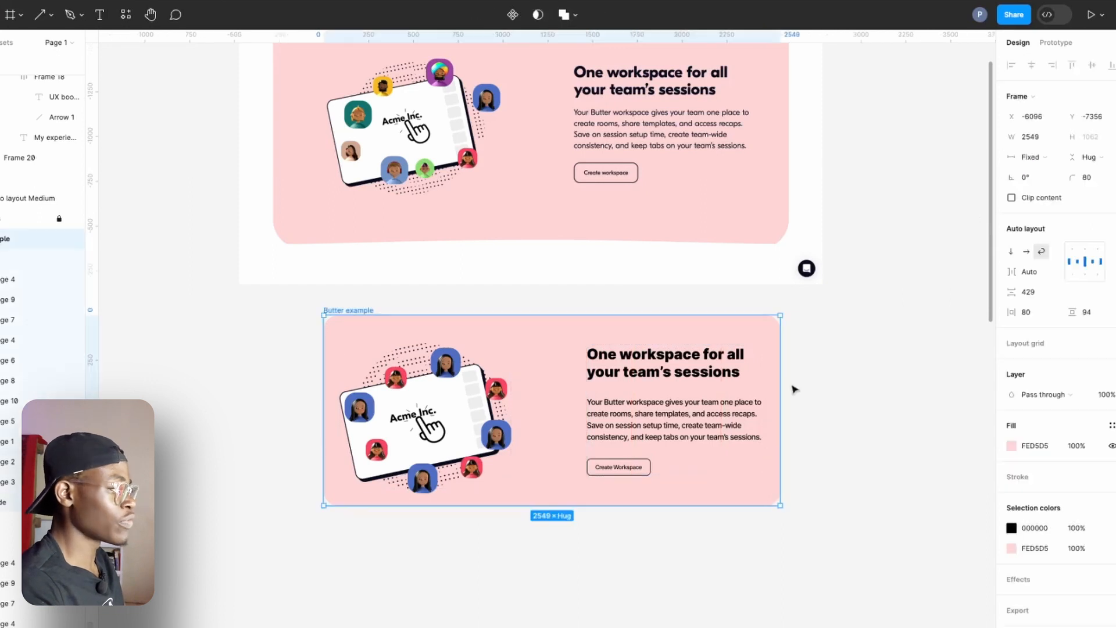
{"action": "left_click_drag", "start_coordinate": [784, 380], "coordinate": [752, 414]}
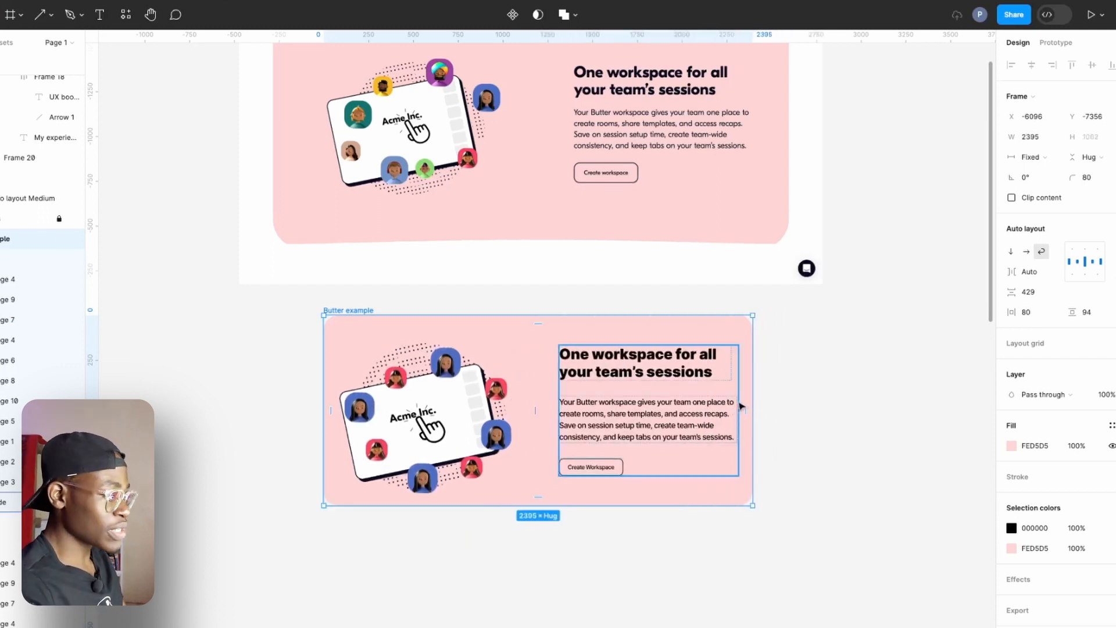
{"action": "left_click", "coordinate": [1033, 156]}
{"action": "left_click", "coordinate": [1039, 170]}
{"action": "left_click", "coordinate": [684, 428]}
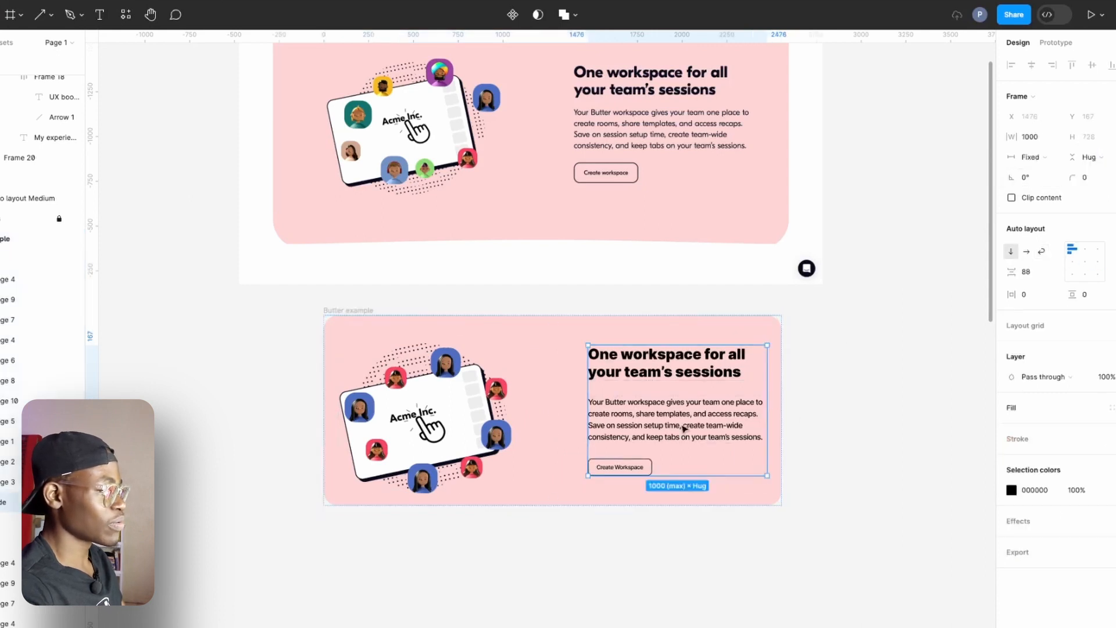
Test wrapping by narrowing the card to about 1992 and widening it to about 2650, and reset its width to Hug contents.
{"action": "left_click", "coordinate": [782, 400]}
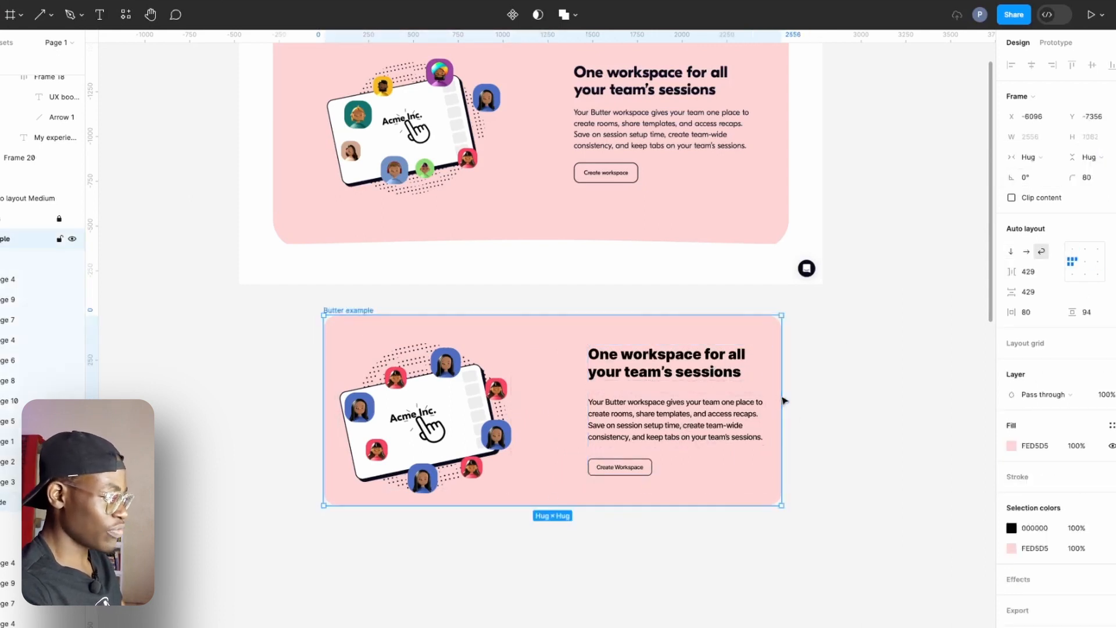
{"action": "left_click_drag", "start_coordinate": [780, 400], "coordinate": [681, 412]}
{"action": "scroll", "coordinate": [615, 366], "scroll_direction": "down", "scroll_amount": 3}
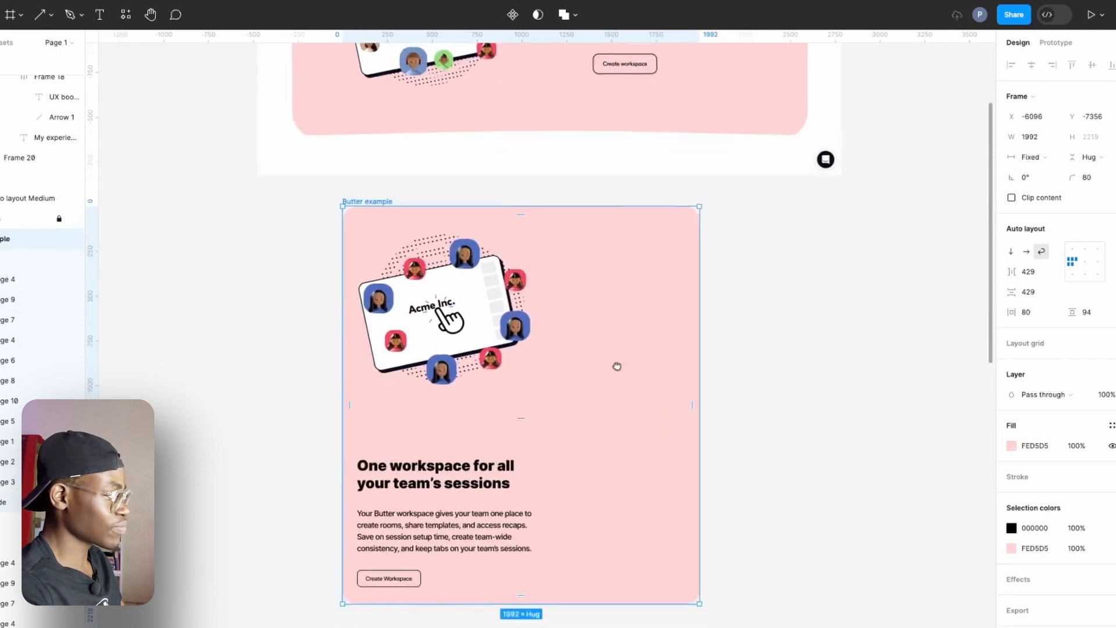
{"action": "left_click_drag", "start_coordinate": [693, 350], "coordinate": [827, 416]}
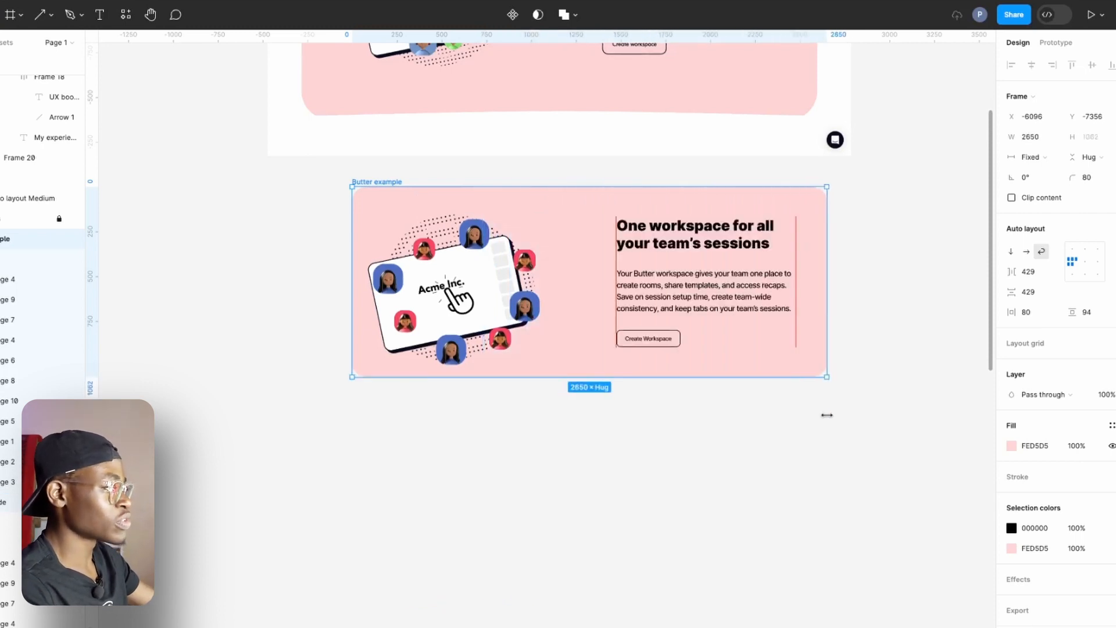
{"action": "left_click", "coordinate": [1032, 157]}
{"action": "left_click", "coordinate": [1044, 172]}
Set the heading and the paragraph inside the text container to Fill container width.
{"action": "left_click", "coordinate": [711, 283]}
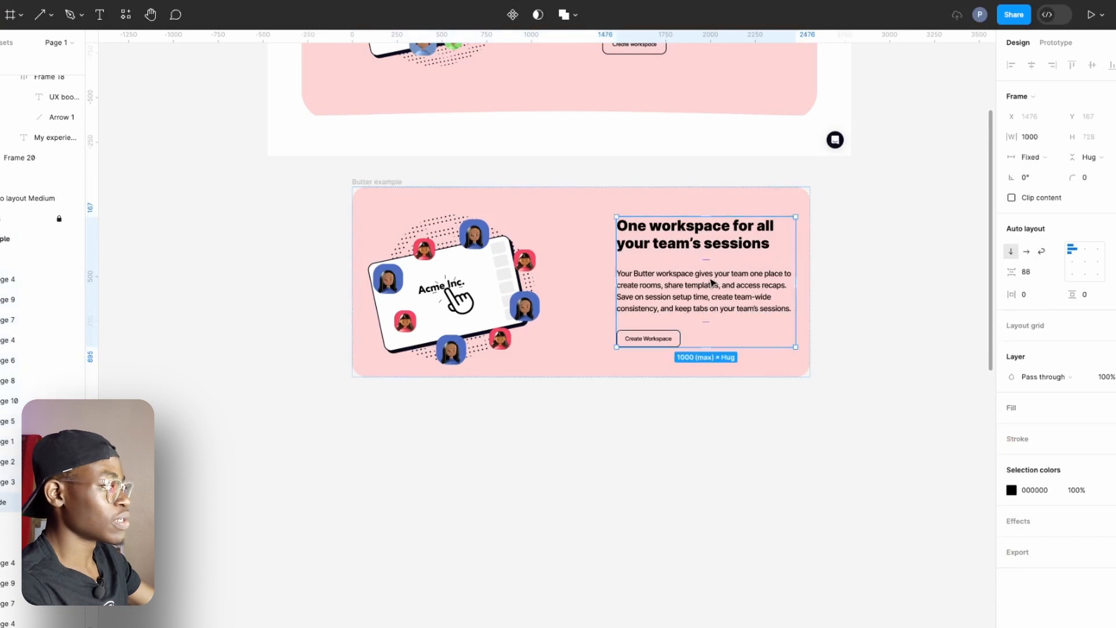
{"action": "left_click", "coordinate": [732, 240]}
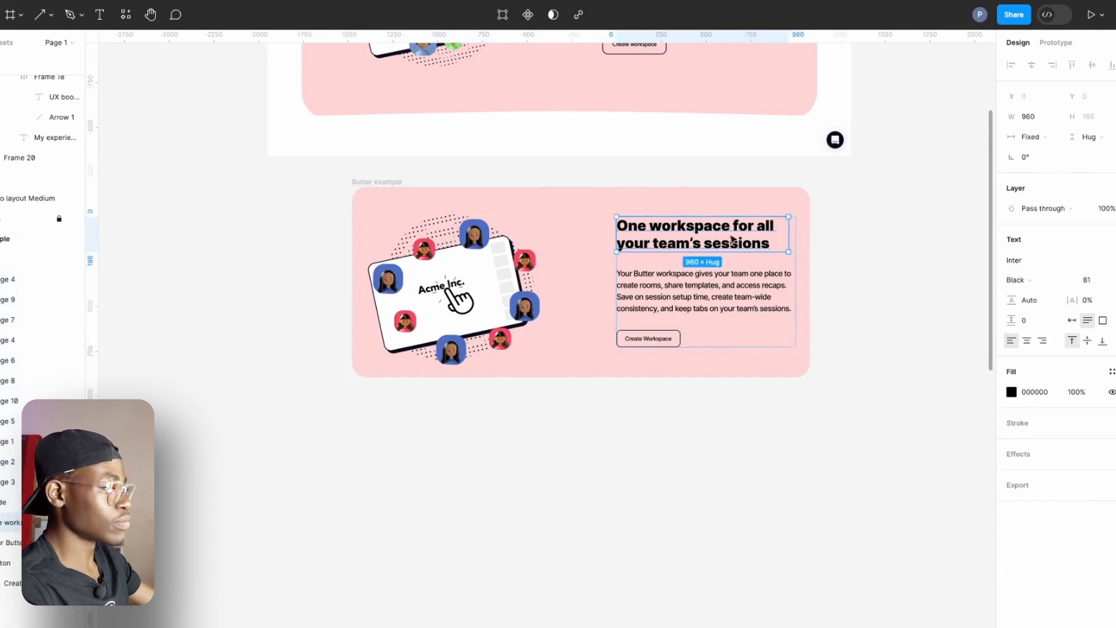
{"action": "left_click", "coordinate": [1028, 138]}
{"action": "left_click", "coordinate": [1040, 167]}
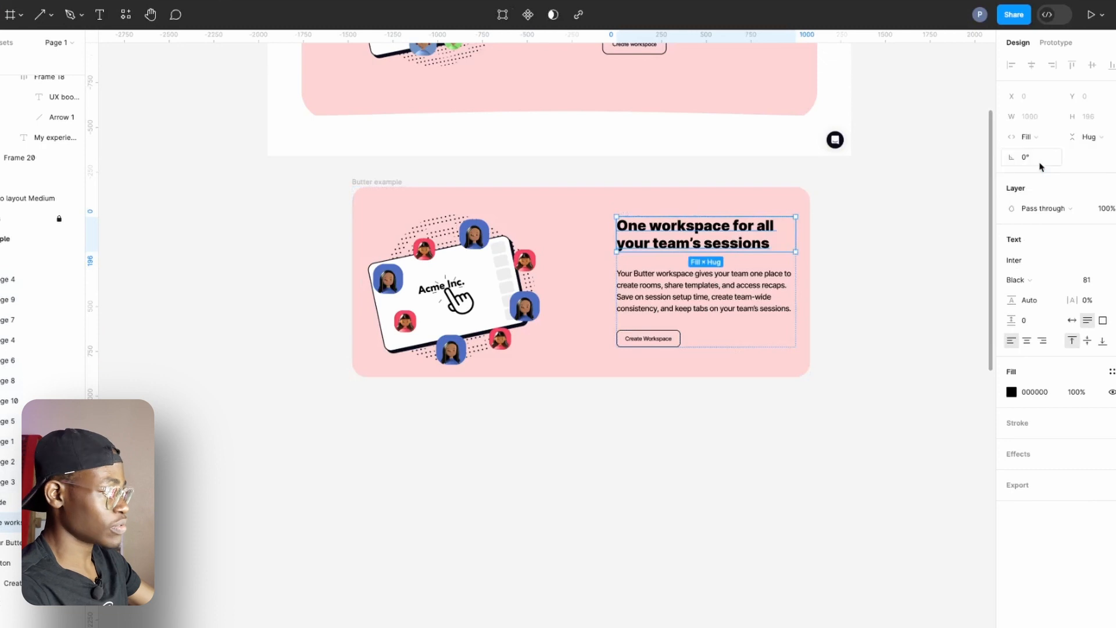
{"action": "left_click", "coordinate": [763, 302]}
{"action": "left_click", "coordinate": [1029, 139]}
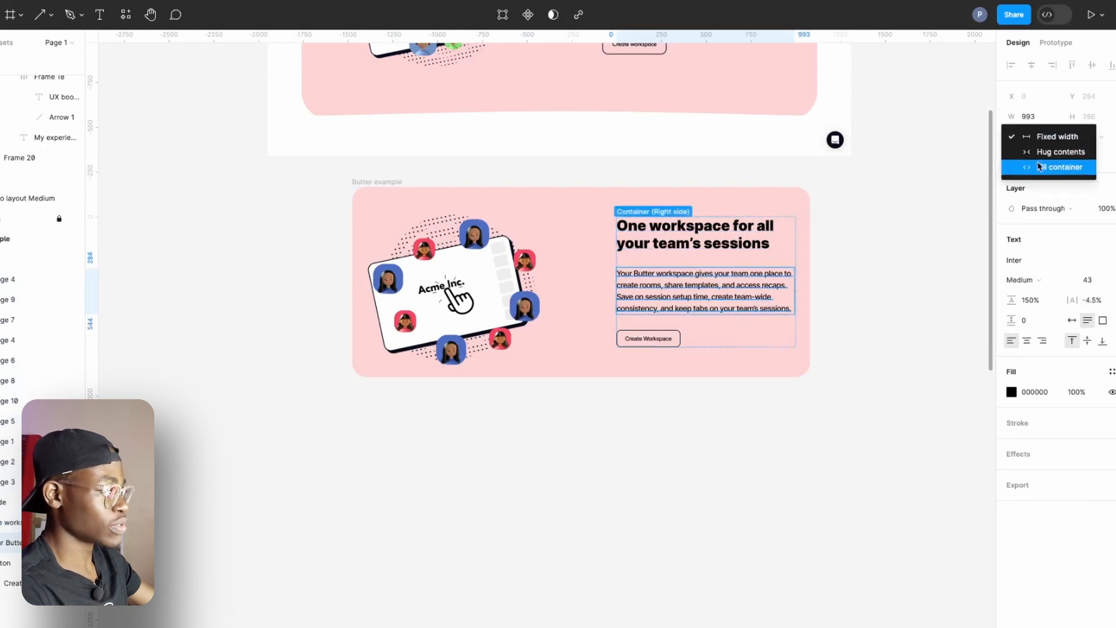
{"action": "left_click", "coordinate": [1039, 167]}
{"action": "left_click", "coordinate": [877, 297]}
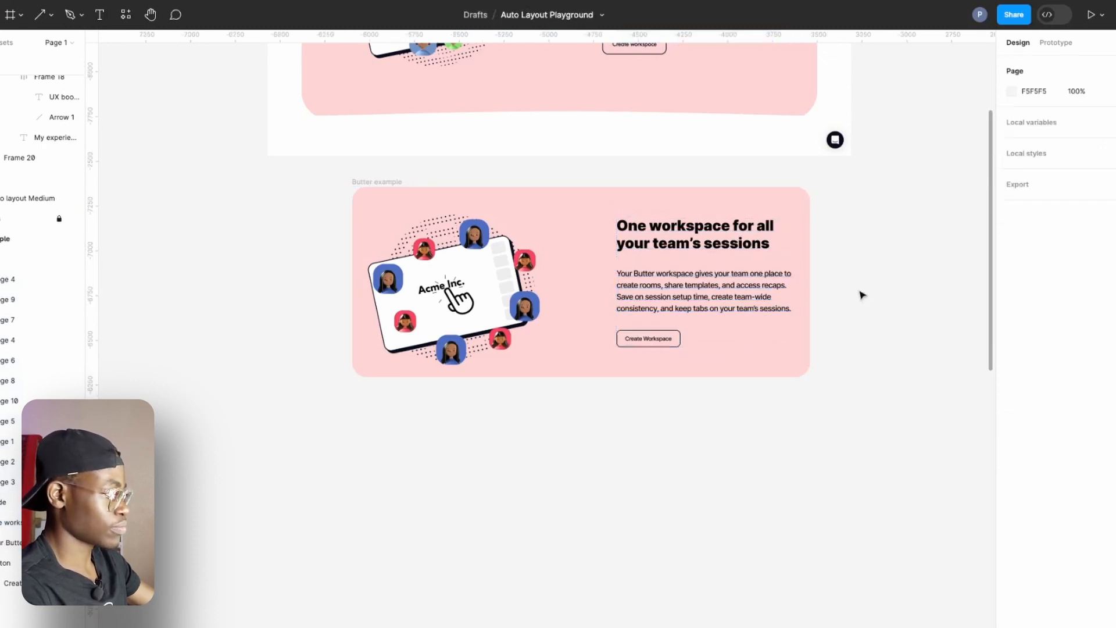
Widen the card to about 2639 and set its text container's width to Fill container.
{"action": "left_click", "coordinate": [805, 269]}
{"action": "left_click_drag", "start_coordinate": [809, 276], "coordinate": [825, 349]}
{"action": "left_click", "coordinate": [741, 269]}
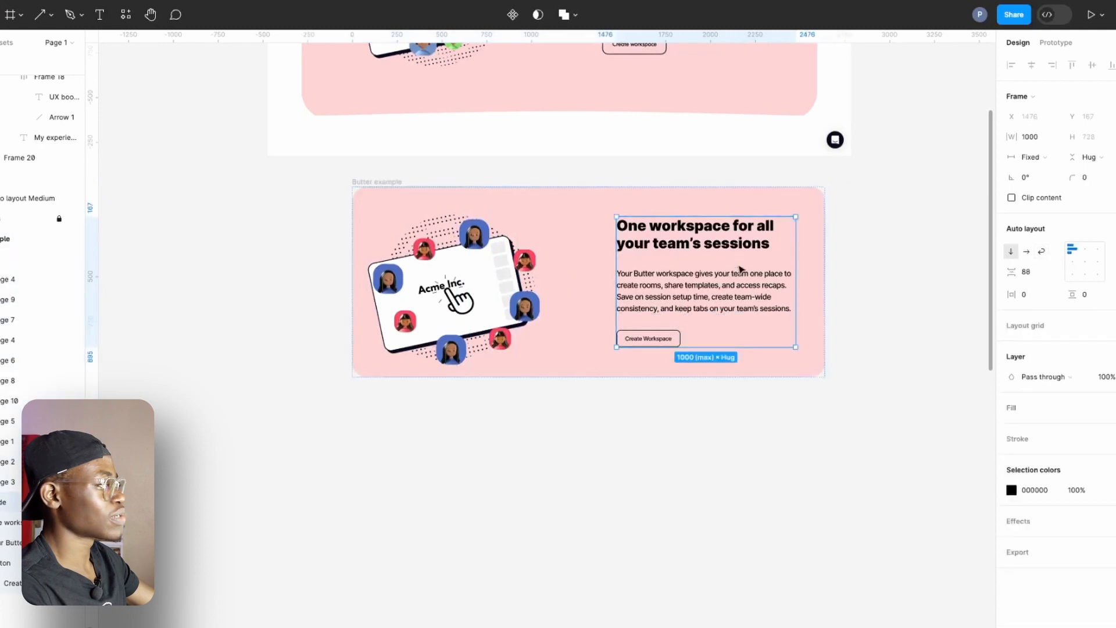
{"action": "left_click", "coordinate": [1030, 157]}
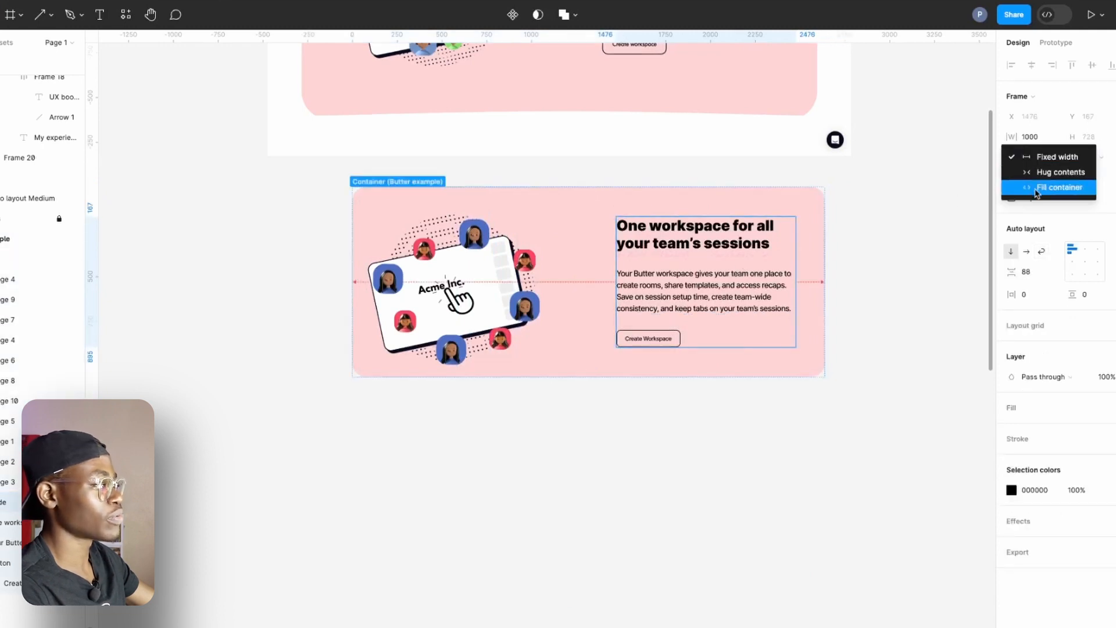
{"action": "left_click", "coordinate": [1033, 185]}
{"action": "key", "text": "Escape"}
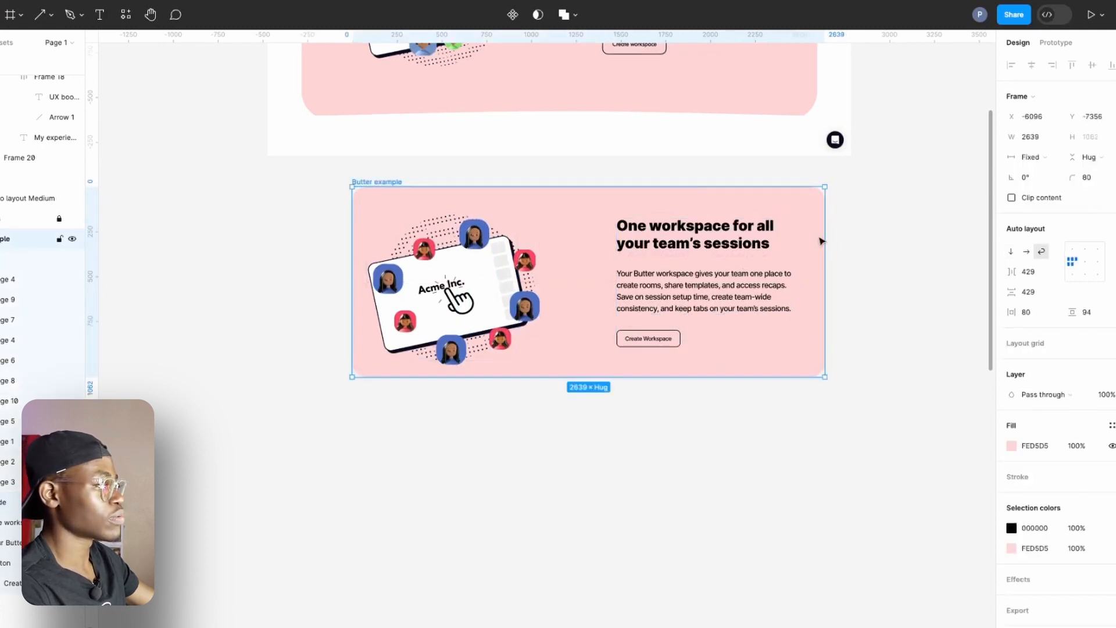
Narrow the card to about 2423 and arrange its contents with centred alignment and Auto horizontal spacing.
{"action": "mouse_move", "coordinate": [825, 240]}
{"action": "left_mouse_down"}
{"action": "mouse_move", "coordinate": [677, 269]}
{"action": "mouse_move", "coordinate": [777, 297]}
{"action": "mouse_move", "coordinate": [550, 286]}
{"action": "mouse_move", "coordinate": [789, 324]}
{"action": "left_mouse_up"}
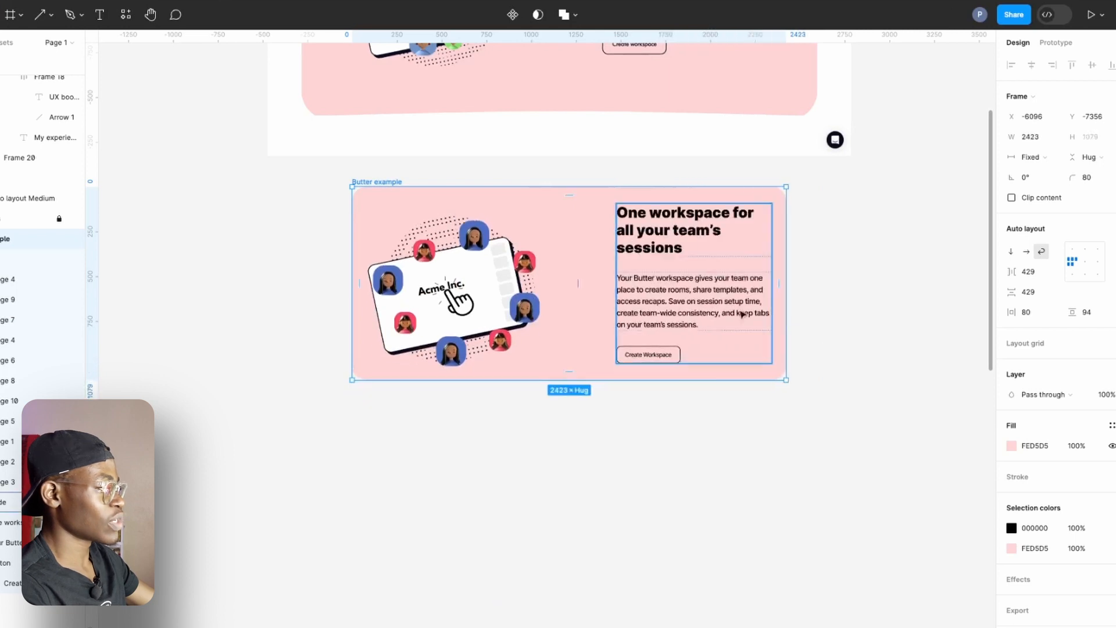
{"action": "left_click", "coordinate": [580, 283]}
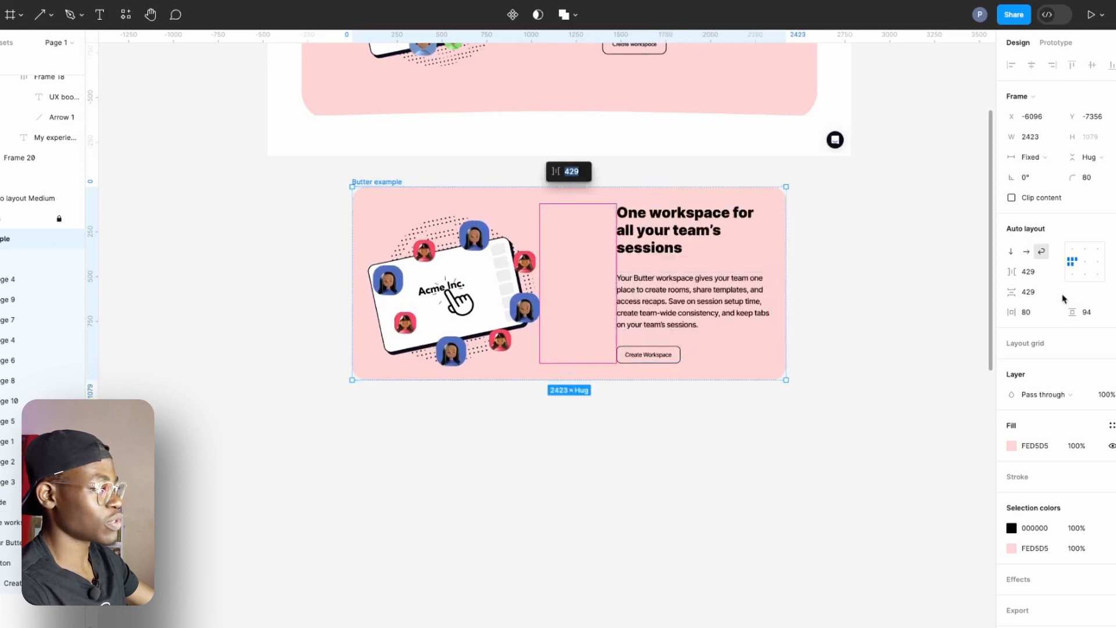
{"action": "left_click", "coordinate": [394, 183]}
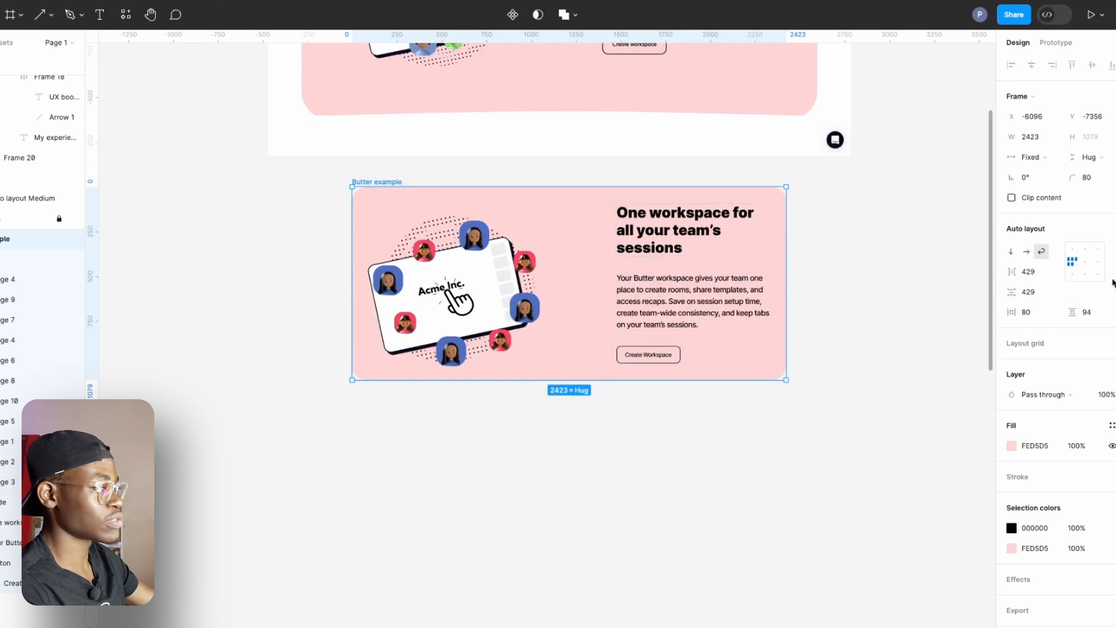
{"action": "left_click", "coordinate": [1089, 266]}
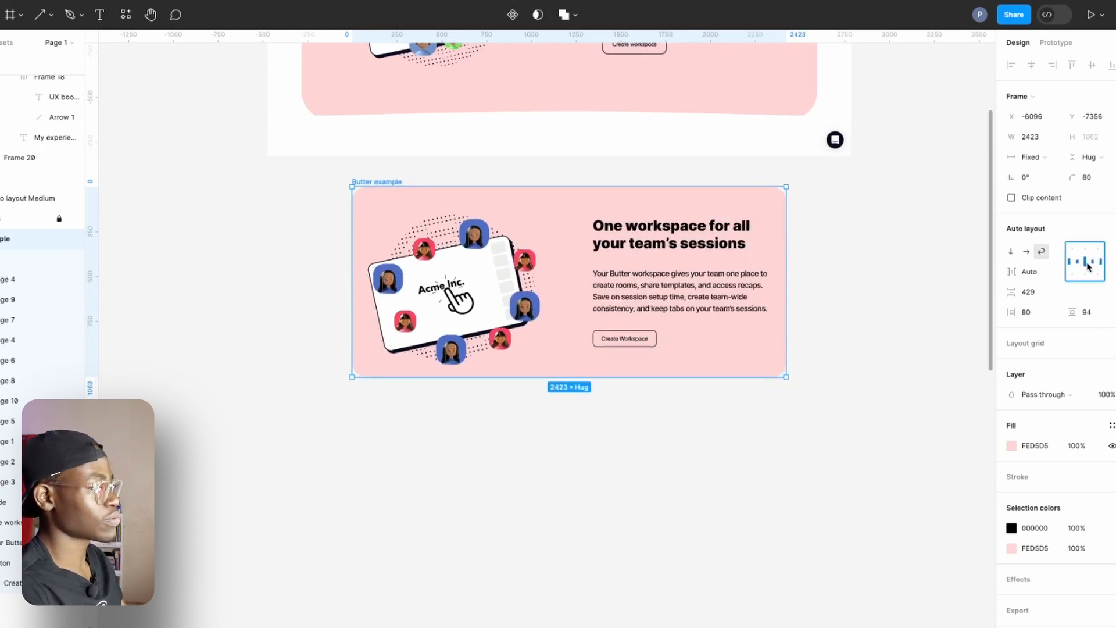
{"action": "left_click", "coordinate": [848, 251]}
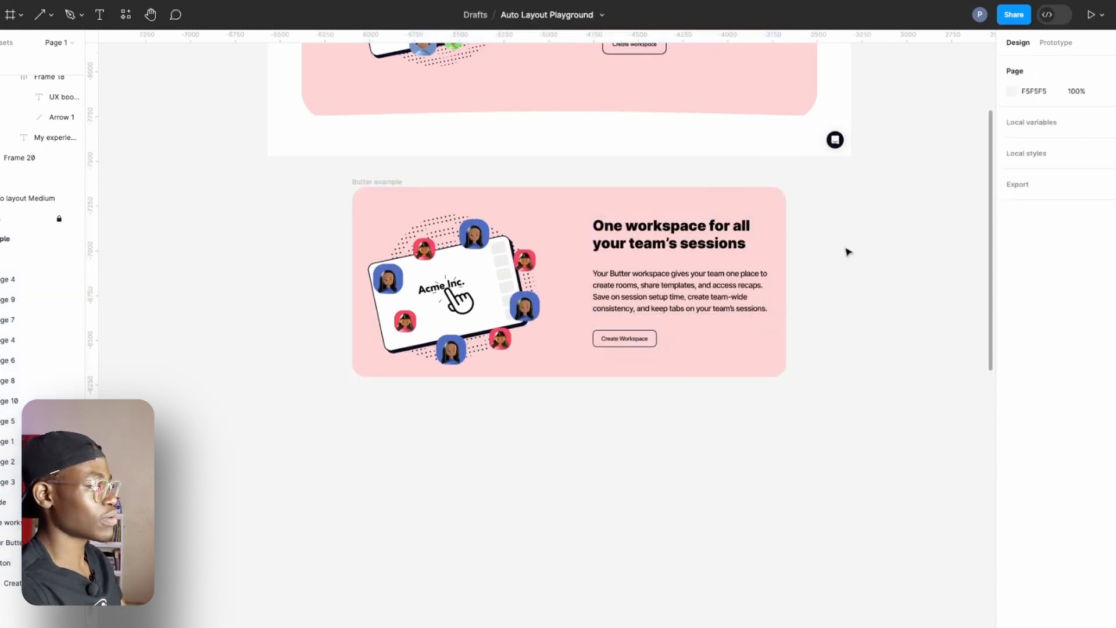
Narrow the card to about 2286 wide to test how the illustration and text respond.
{"action": "left_click", "coordinate": [787, 243]}
{"action": "left_click_drag", "start_coordinate": [787, 243], "coordinate": [761, 323]}
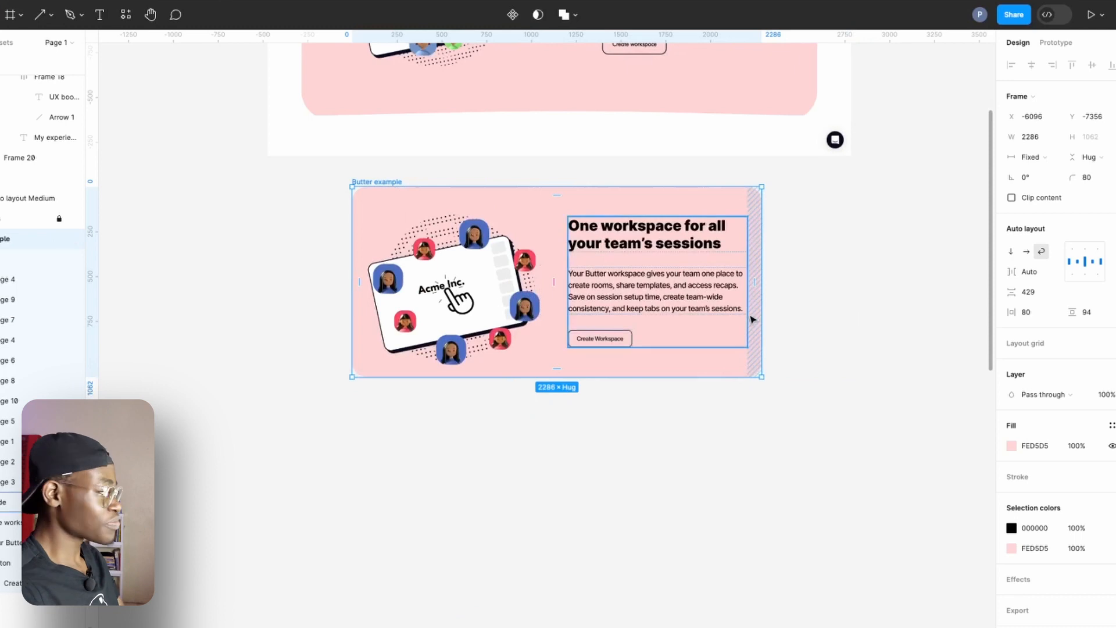
{"action": "scroll", "coordinate": [720, 332], "scroll_direction": "down", "scroll_amount": 6}
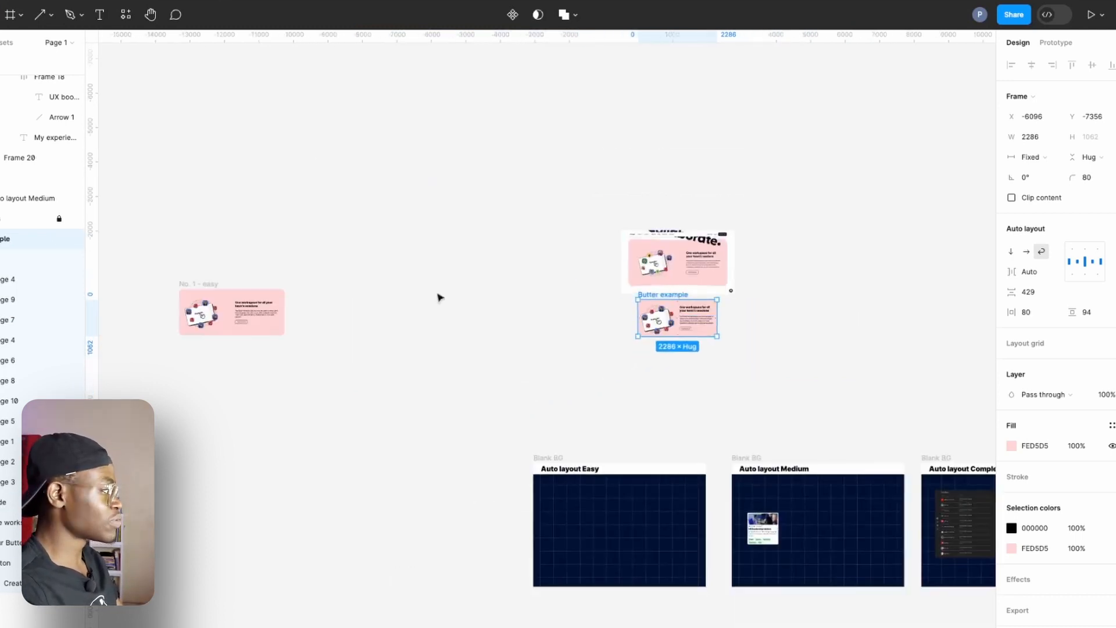
Place the Butter example card on the Auto layout Easy board.
{"action": "left_click_drag", "start_coordinate": [662, 295], "coordinate": [570, 507]}
{"action": "left_click_drag", "start_coordinate": [690, 470], "coordinate": [577, 215]}
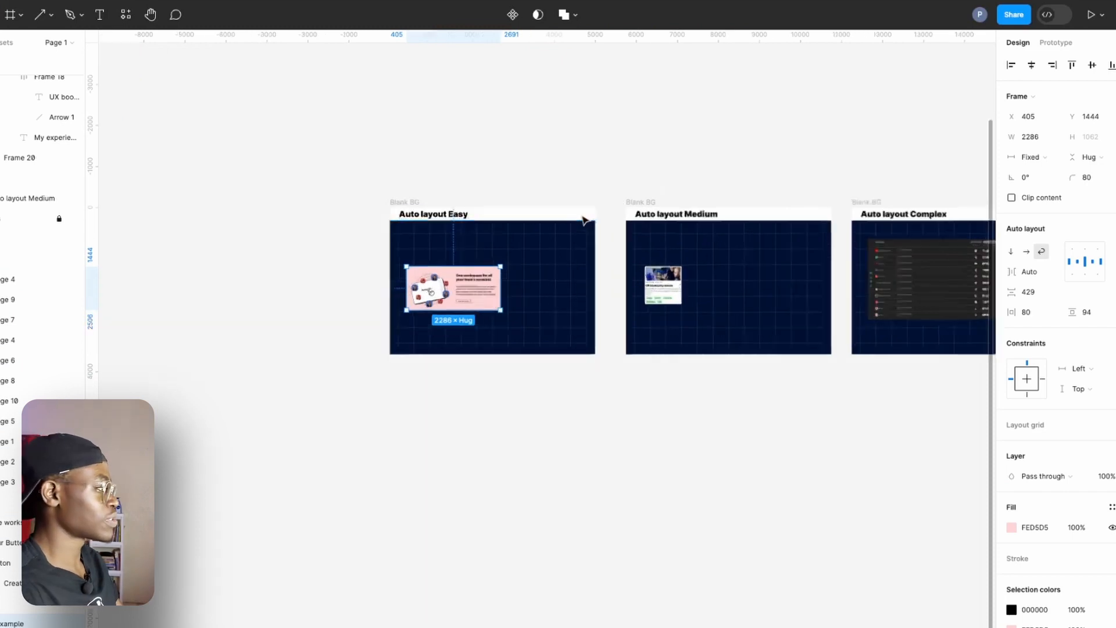
{"action": "scroll", "coordinate": [578, 215], "scroll_direction": "up", "scroll_amount": 5}
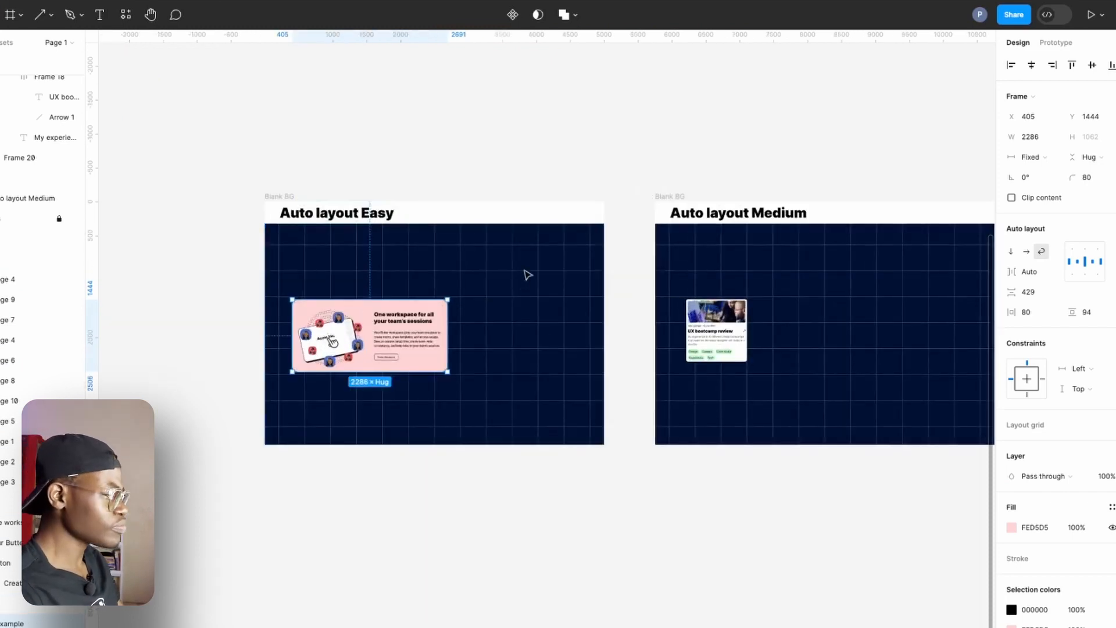
Widen the UX bootcamp review card on the Auto layout Medium board to its maximum width of 1000.
{"action": "left_click_drag", "start_coordinate": [528, 275], "coordinate": [425, 307]}
{"action": "left_click_drag", "start_coordinate": [621, 326], "coordinate": [476, 305]}
{"action": "scroll", "coordinate": [476, 305], "scroll_direction": "up", "scroll_amount": 5}
{"action": "left_click_drag", "start_coordinate": [581, 314], "coordinate": [505, 315]}
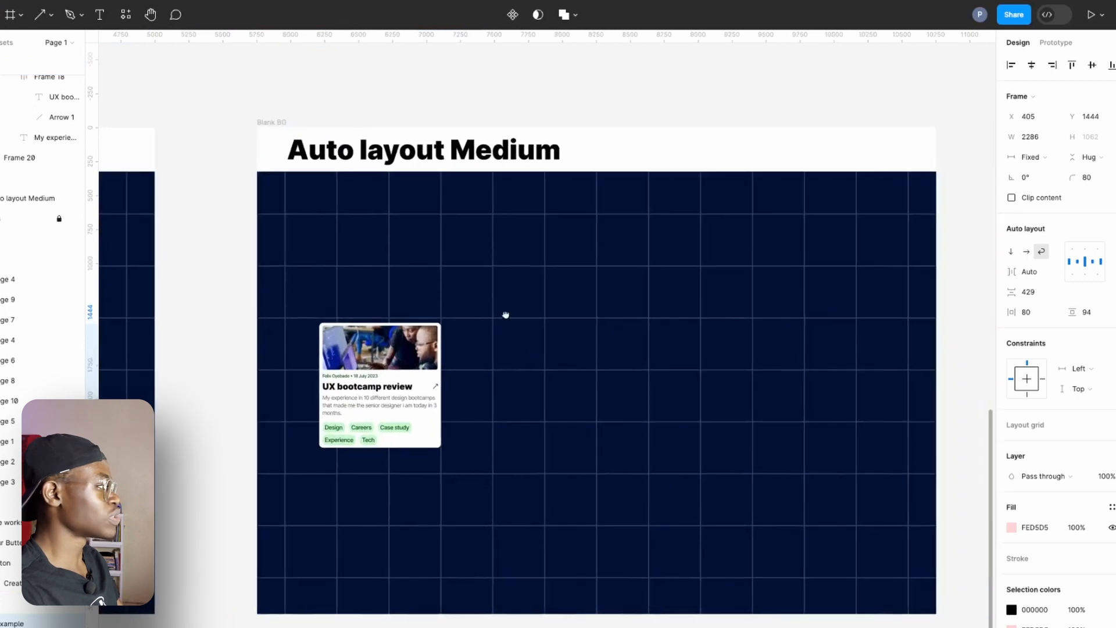
{"action": "scroll", "coordinate": [398, 289], "scroll_direction": "down", "scroll_amount": 3}
{"action": "scroll", "coordinate": [490, 299], "scroll_direction": "right", "scroll_amount": 1}
{"action": "scroll", "coordinate": [401, 373], "scroll_direction": "up", "scroll_amount": 5}
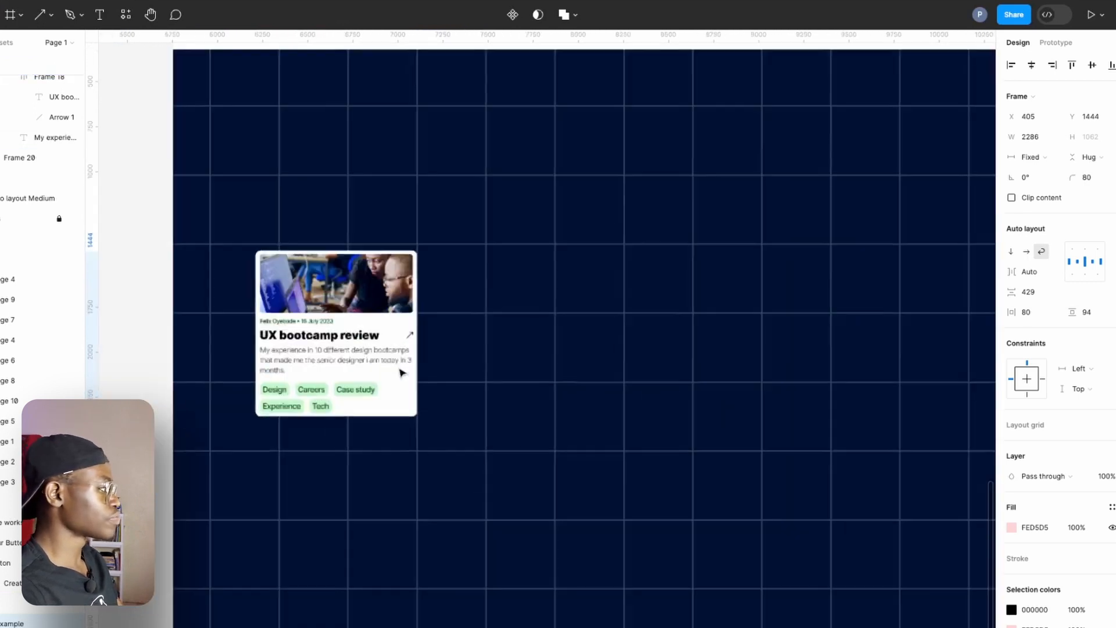
{"action": "left_click", "coordinate": [395, 384]}
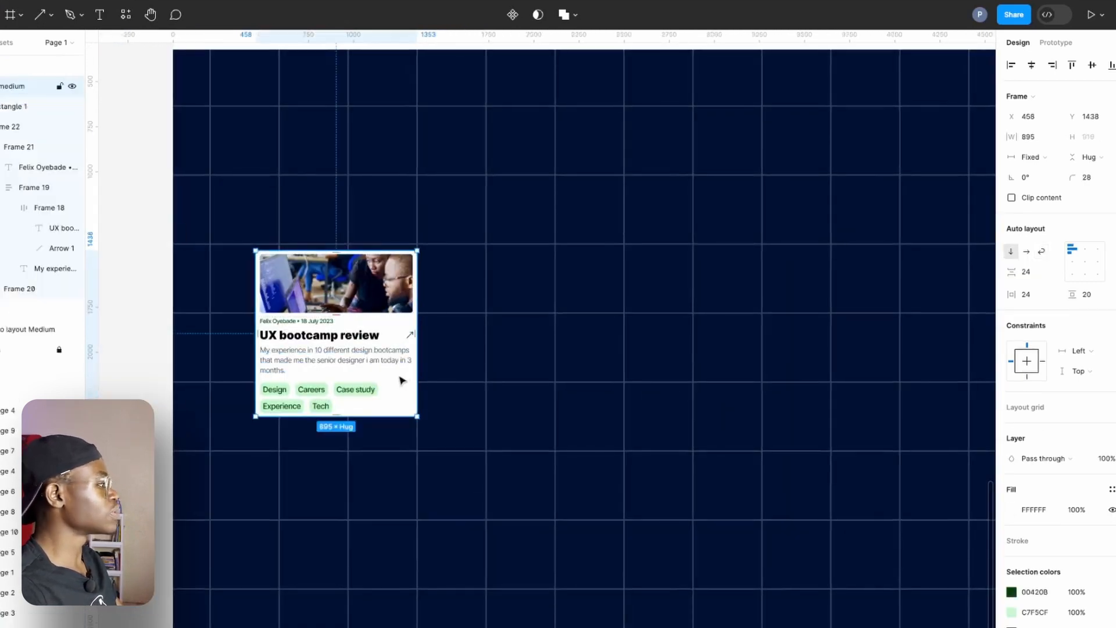
{"action": "scroll", "coordinate": [401, 381], "scroll_direction": "up", "scroll_amount": 3}
{"action": "scroll", "coordinate": [401, 381], "scroll_direction": "left", "scroll_amount": 1}
{"action": "left_click_drag", "start_coordinate": [456, 459], "coordinate": [700, 488]}
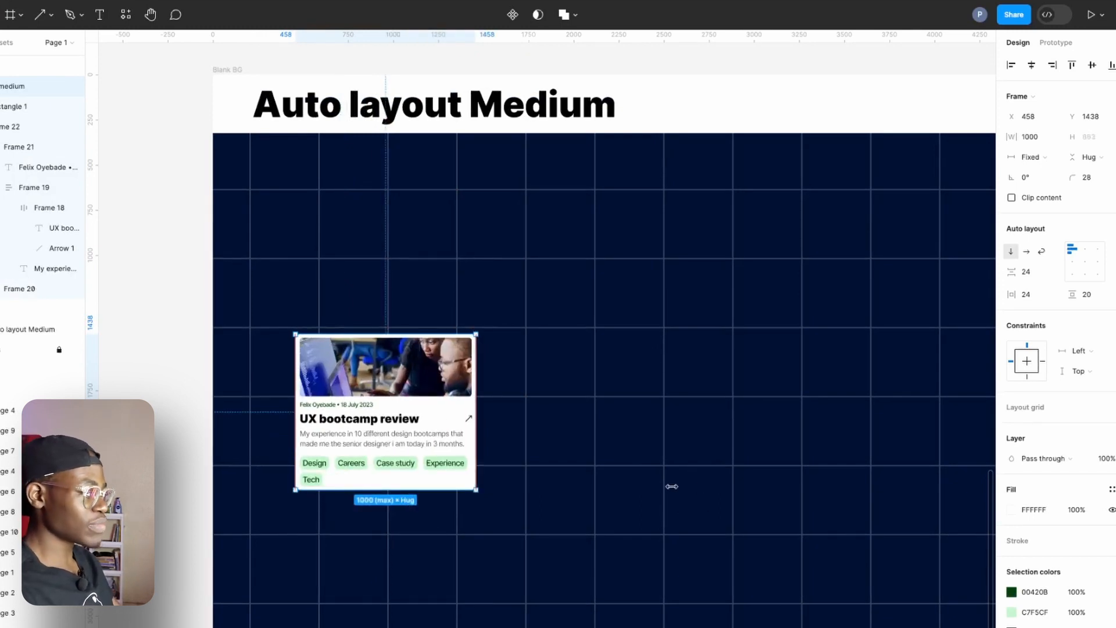
{"action": "left_click_drag", "start_coordinate": [671, 485], "coordinate": [667, 483]}
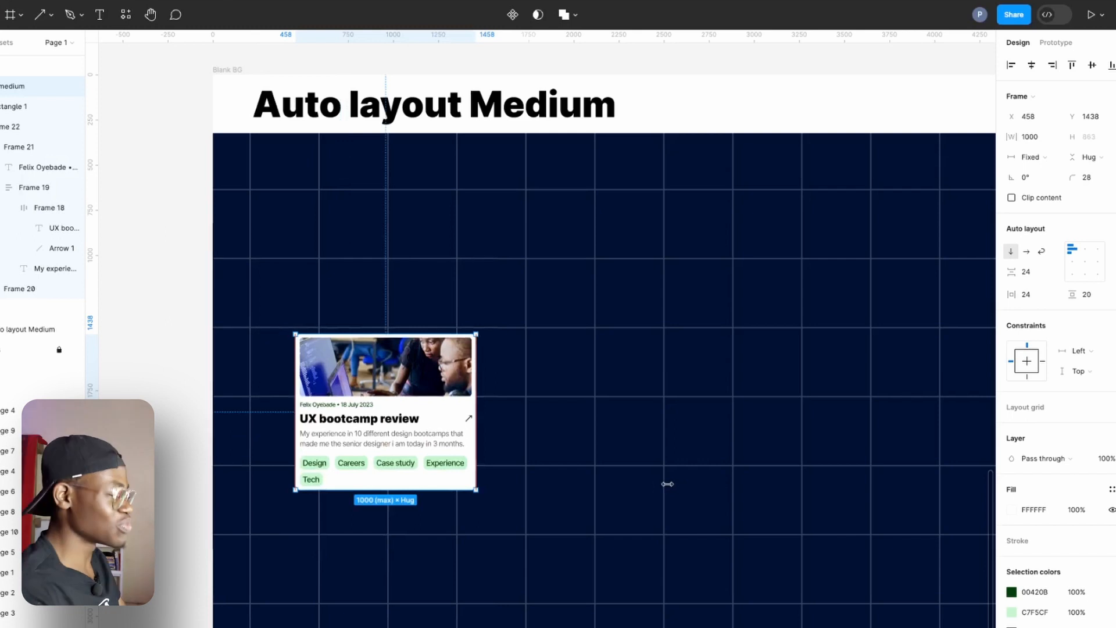
{"action": "left_click_drag", "start_coordinate": [568, 459], "coordinate": [485, 464]}
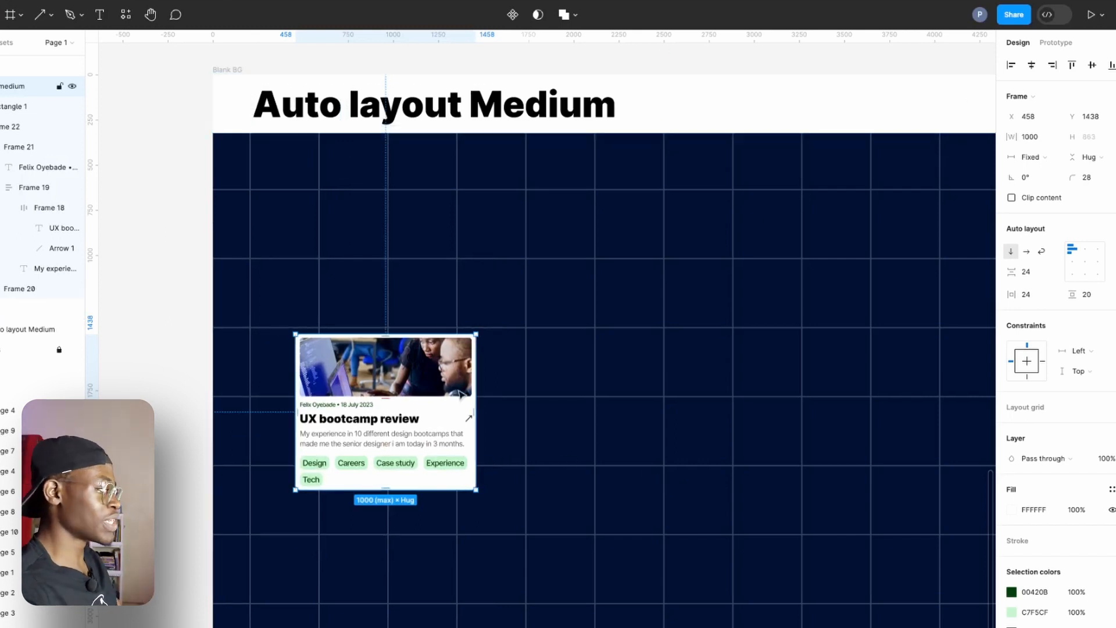
Move the UX bootcamp review card off the Auto layout Medium board onto empty canvas and duplicate it.
{"action": "scroll", "coordinate": [442, 368], "scroll_direction": "up", "scroll_amount": 5}
{"action": "scroll", "coordinate": [442, 367], "scroll_direction": "left", "scroll_amount": 2}
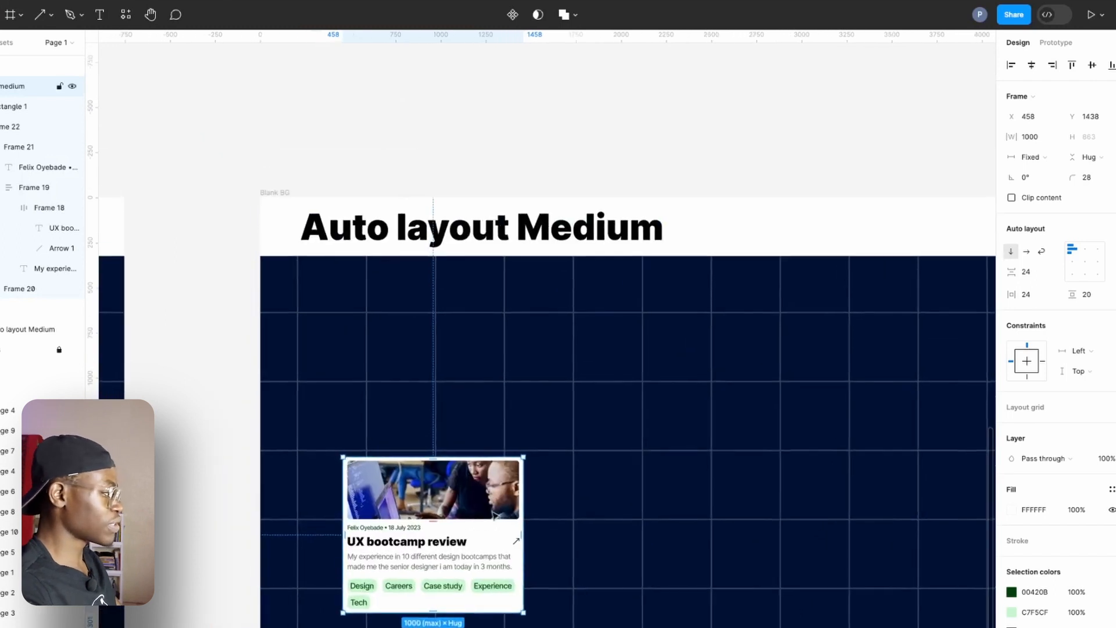
{"action": "left_click_drag", "start_coordinate": [492, 560], "coordinate": [472, 111]}
{"action": "scroll", "coordinate": [530, 119], "scroll_direction": "up", "scroll_amount": 10}
{"action": "left_click_drag", "start_coordinate": [448, 438], "coordinate": [505, 426]}
{"action": "left_click", "coordinate": [404, 173]}
{"action": "key", "text": "super+z"}
{"action": "left_click_drag", "start_coordinate": [285, 93], "coordinate": [233, 32]}
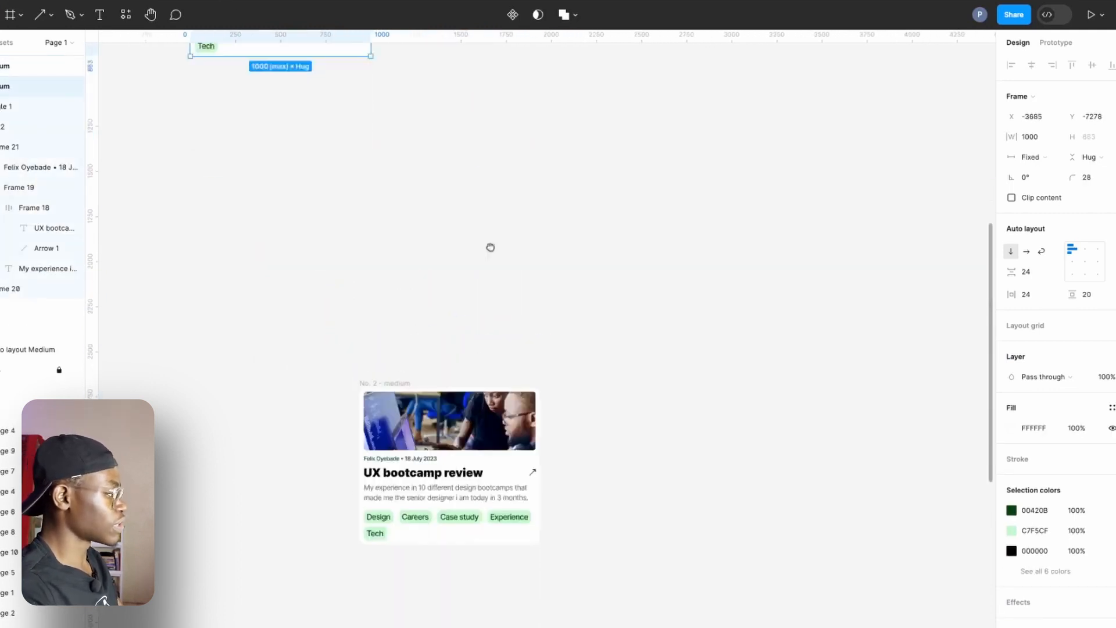
Rename the lower of the two medium cards as "No. 2 - medium (copy)".
{"action": "scroll", "coordinate": [491, 247], "scroll_direction": "down", "scroll_amount": 3}
{"action": "scroll", "coordinate": [490, 246], "scroll_direction": "up", "scroll_amount": 4}
{"action": "double_click", "coordinate": [411, 285]}
{"action": "type", "text": "(copy)"}
{"action": "left_click", "coordinate": [473, 274]}
Move the title, arrow and description out of the medium card copy onto the canvas, removing their leftover frame.
{"action": "scroll", "coordinate": [473, 274], "scroll_direction": "down", "scroll_amount": 2}
{"action": "scroll", "coordinate": [473, 274], "scroll_direction": "right", "scroll_amount": 3}
{"action": "left_click", "coordinate": [391, 323]}
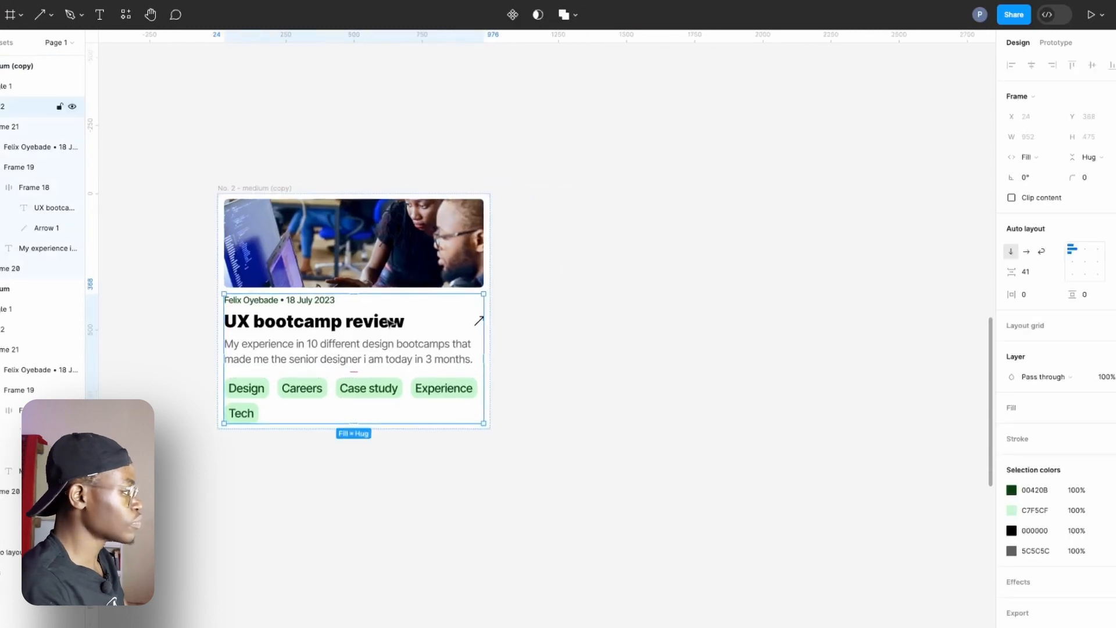
{"action": "double_click", "coordinate": [342, 320]}
{"action": "double_click", "coordinate": [341, 321]}
{"action": "left_click", "coordinate": [316, 345], "text": "shift"}
{"action": "left_click", "coordinate": [749, 334]}
{"action": "left_click_drag", "start_coordinate": [315, 345], "coordinate": [738, 267]}
{"action": "double_click", "coordinate": [751, 312]}
{"action": "double_click", "coordinate": [665, 304]}
{"action": "left_click_drag", "start_coordinate": [665, 304], "coordinate": [611, 279]}
{"action": "left_click", "coordinate": [684, 303]}
{"action": "key", "text": "Delete"}
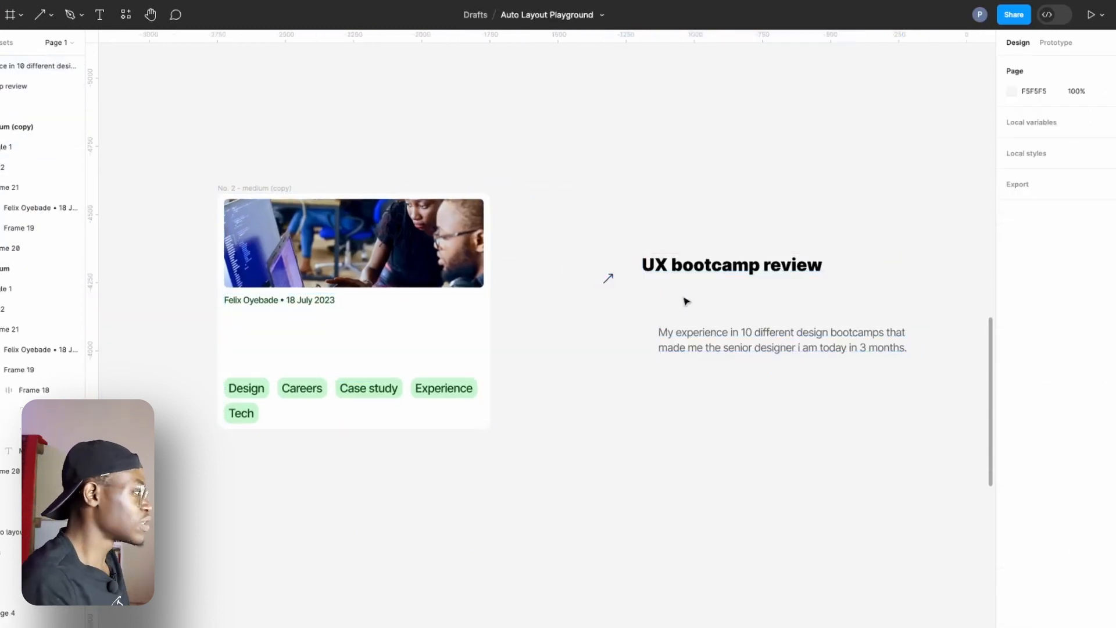
Move the Design, Careers, Case study, Experience and Tech tags together out of the card copy to beneath the loose description.
{"action": "double_click", "coordinate": [384, 387]}
{"action": "double_click", "coordinate": [380, 388]}
{"action": "left_click", "coordinate": [304, 388], "text": "shift"}
{"action": "left_click", "coordinate": [250, 389], "text": "shift"}
{"action": "left_click", "coordinate": [245, 414], "text": "shift"}
{"action": "left_click", "coordinate": [436, 390], "text": "shift"}
{"action": "left_click_drag", "start_coordinate": [436, 390], "coordinate": [874, 421]}
Move the author and date line and the image out of the card copy, and delete the emptied card.
{"action": "double_click", "coordinate": [274, 305]}
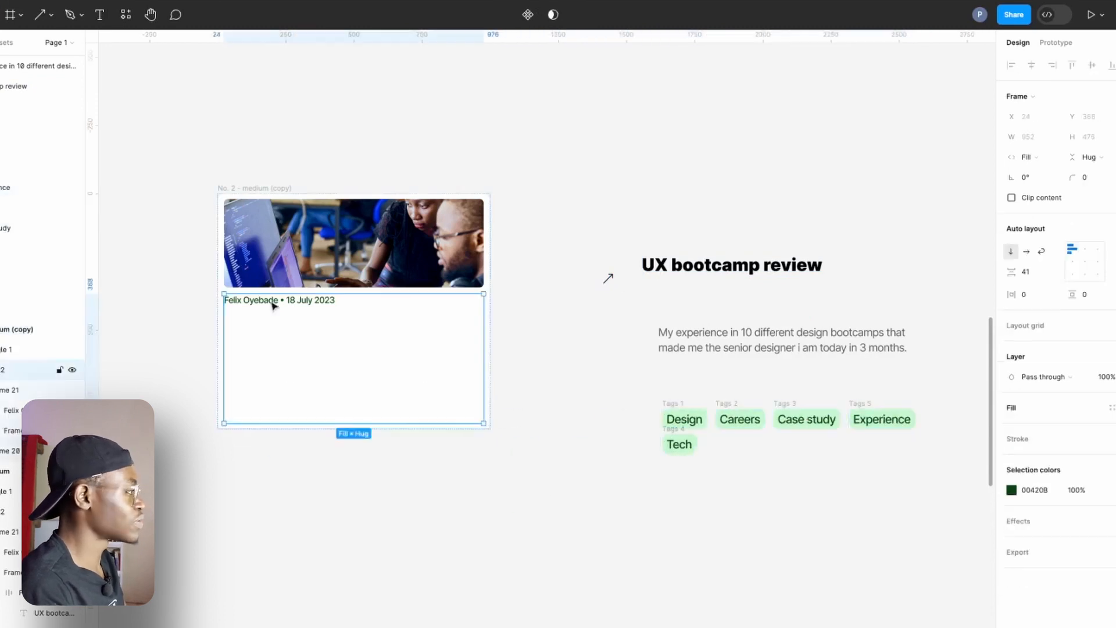
{"action": "double_click", "coordinate": [273, 303]}
{"action": "left_click_drag", "start_coordinate": [276, 301], "coordinate": [708, 308]}
{"action": "double_click", "coordinate": [487, 261]}
{"action": "left_click_drag", "start_coordinate": [487, 261], "coordinate": [832, 174]}
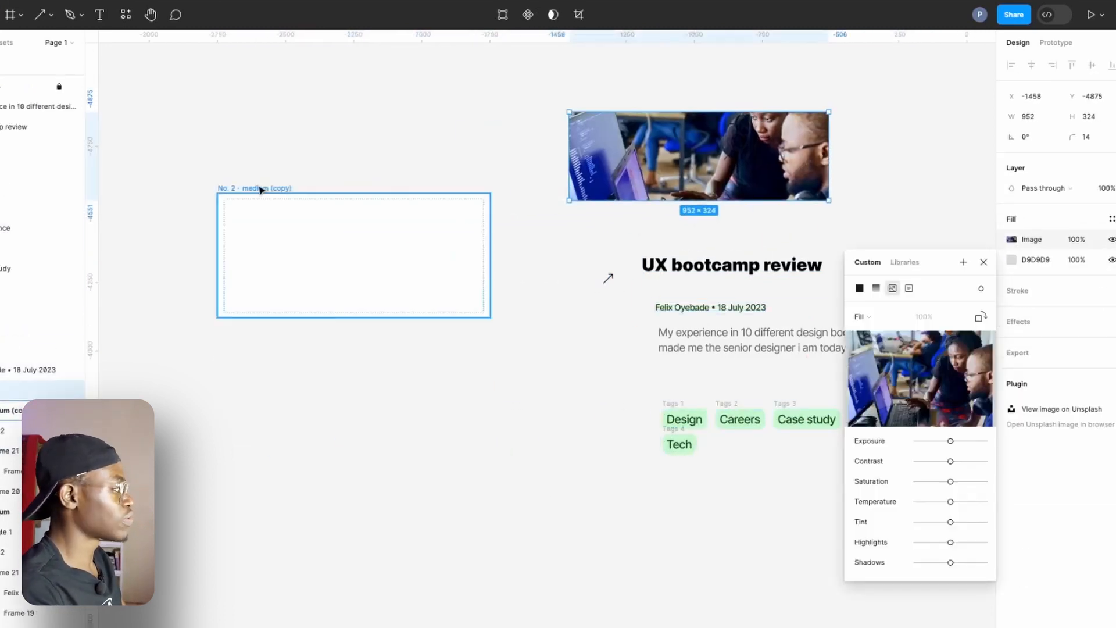
{"action": "left_click", "coordinate": [259, 188]}
{"action": "key", "text": "Delete"}
Move the loose image closer above the title and bring the original medium card beside the loose elements.
{"action": "scroll", "coordinate": [453, 280], "scroll_direction": "right", "scroll_amount": 5}
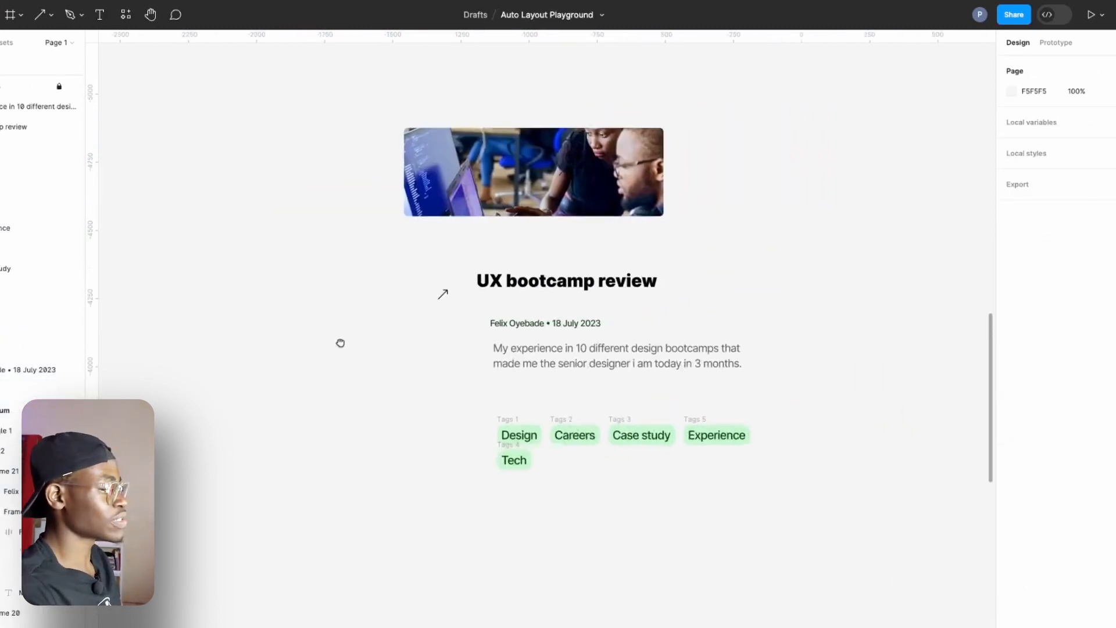
{"action": "left_click_drag", "start_coordinate": [517, 197], "coordinate": [583, 222]}
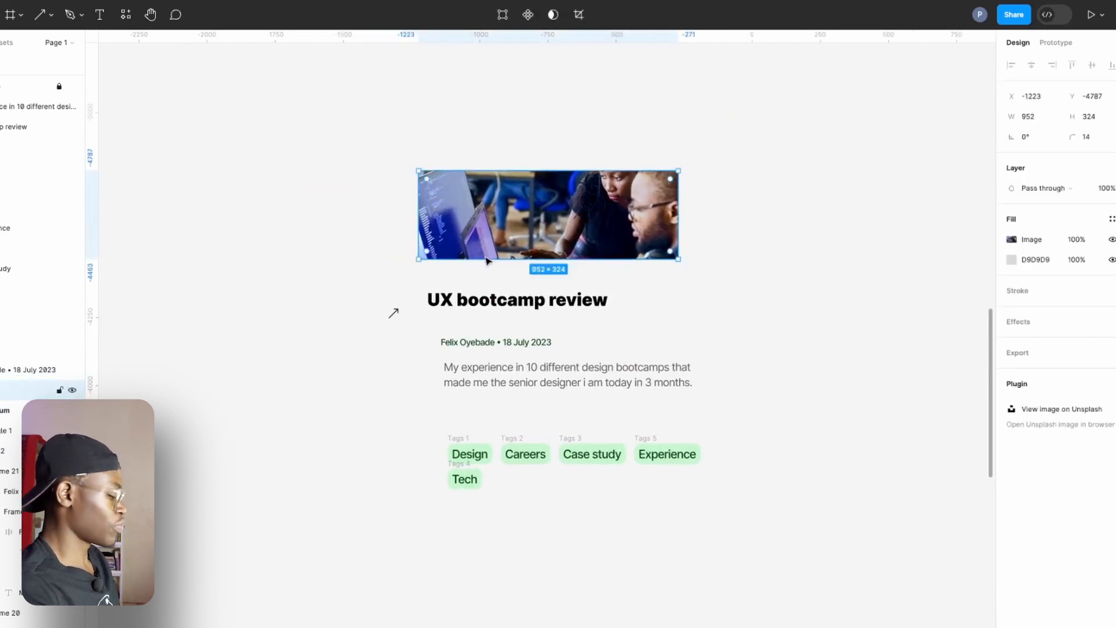
{"action": "scroll", "coordinate": [485, 265], "scroll_direction": "down", "scroll_amount": 5}
{"action": "left_click_drag", "start_coordinate": [357, 111], "coordinate": [377, 302]}
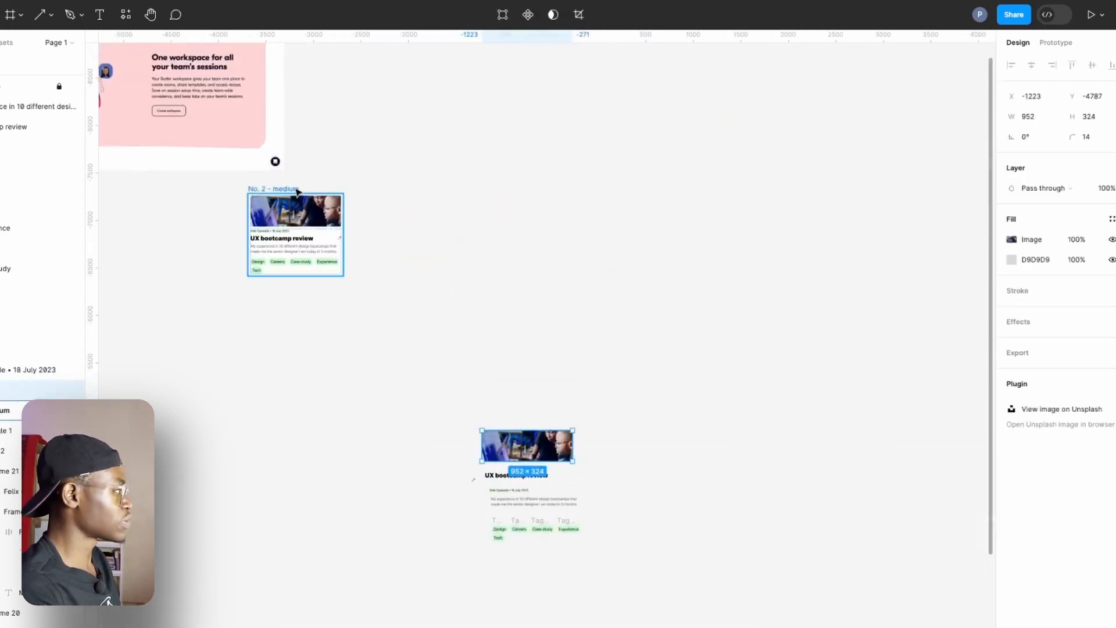
{"action": "left_click_drag", "start_coordinate": [302, 193], "coordinate": [399, 441]}
{"action": "left_click_drag", "start_coordinate": [525, 418], "coordinate": [511, 290]}
{"action": "scroll", "coordinate": [509, 305], "scroll_direction": "up", "scroll_amount": 5}
{"action": "scroll", "coordinate": [502, 365], "scroll_direction": "up", "scroll_amount": 5}
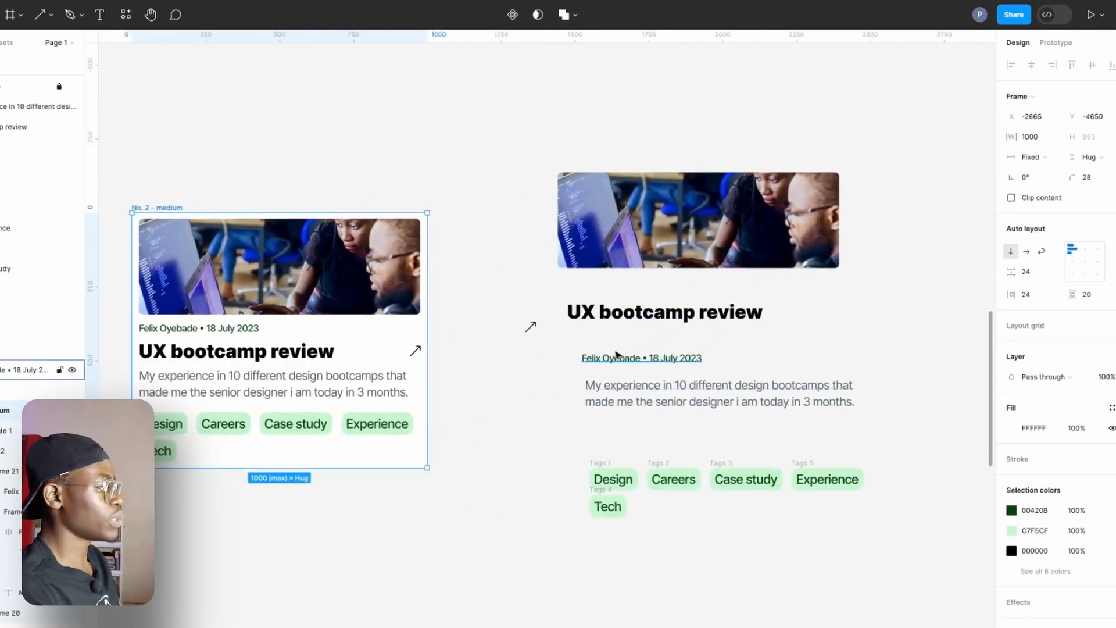
Try wrapping the loose image in auto layout and open its minimum and maximum width options.
{"action": "left_click", "coordinate": [661, 264]}
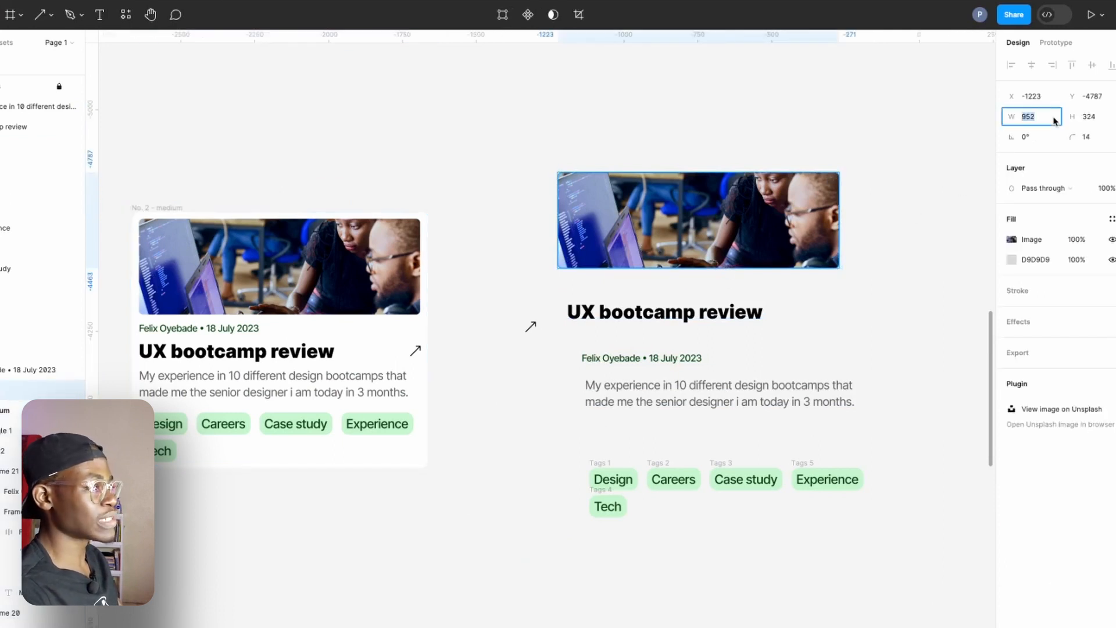
{"action": "left_click", "coordinate": [675, 395]}
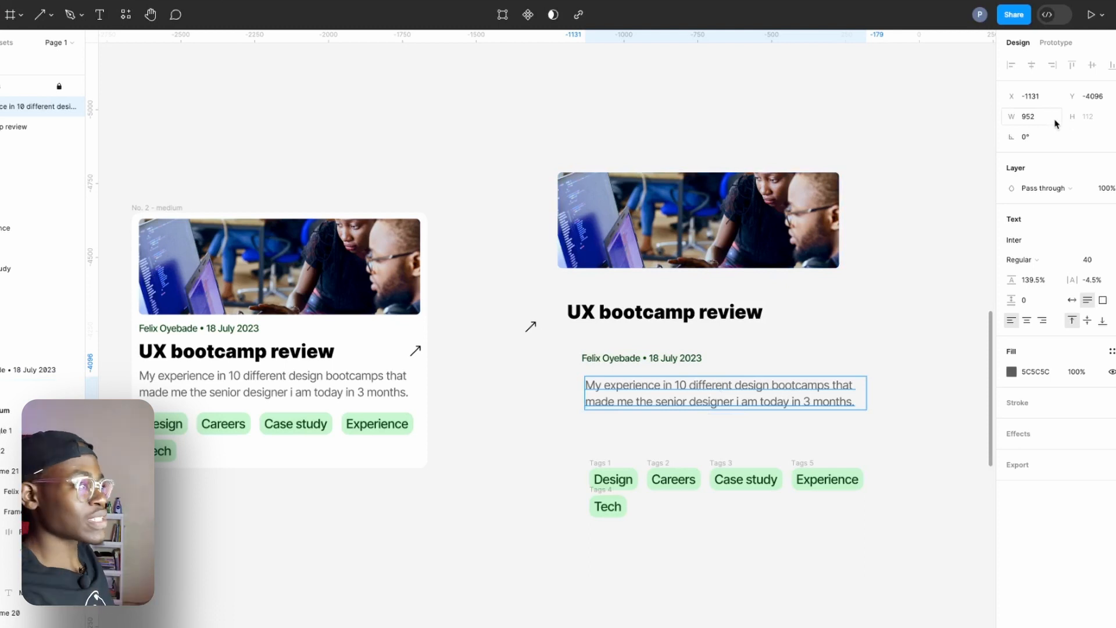
{"action": "left_click", "coordinate": [650, 243]}
{"action": "key", "text": "shift+a"}
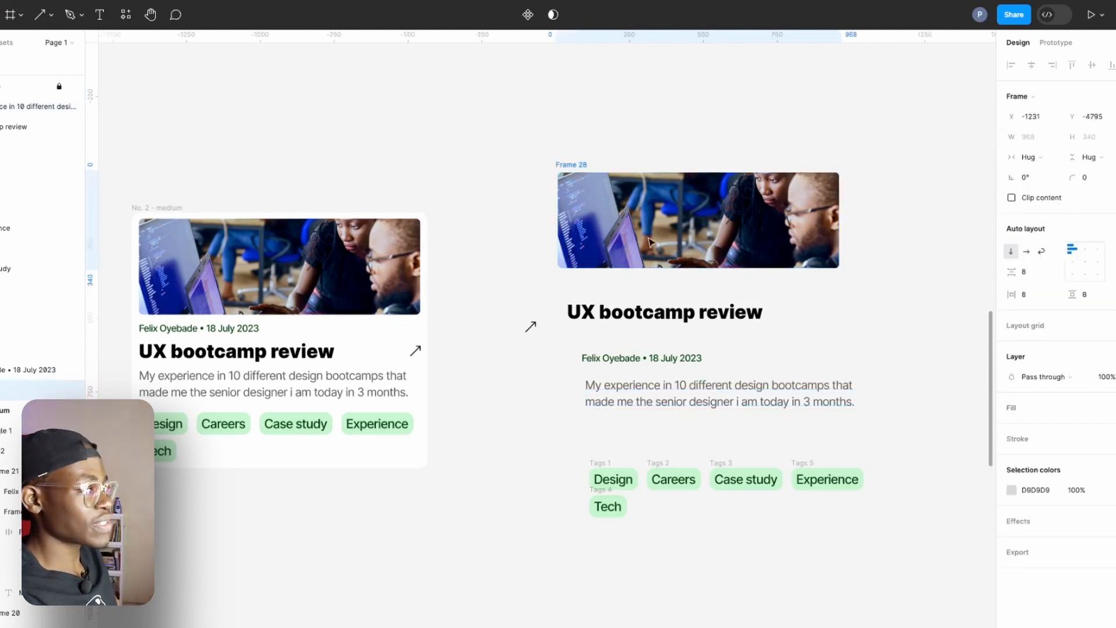
{"action": "left_click", "coordinate": [1055, 137]}
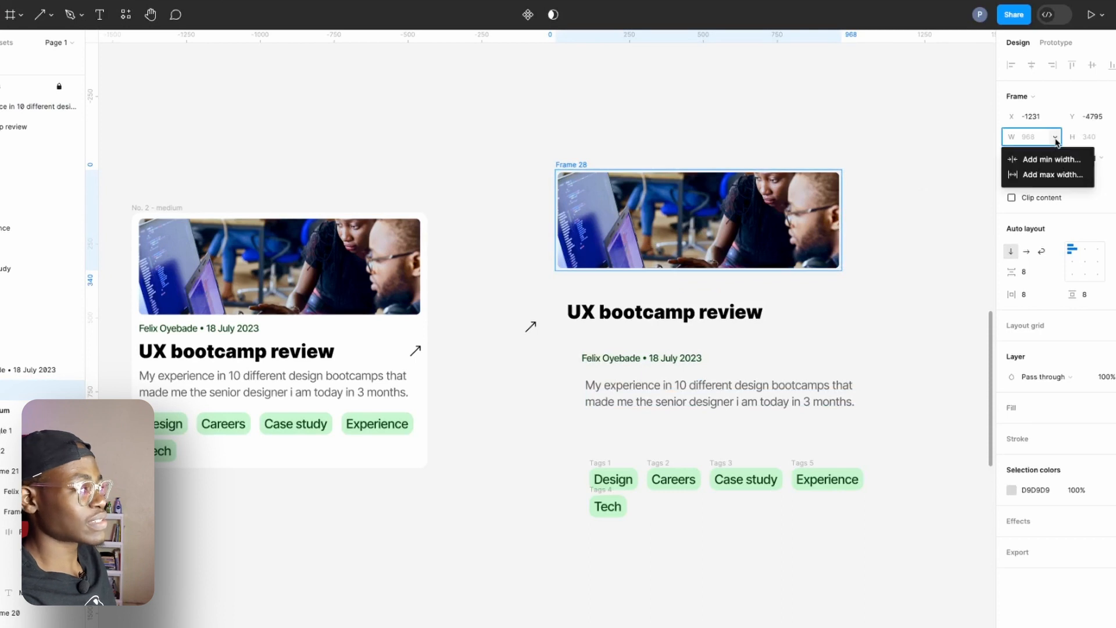
{"action": "left_click", "coordinate": [792, 165]}
{"action": "left_click", "coordinate": [709, 170]}
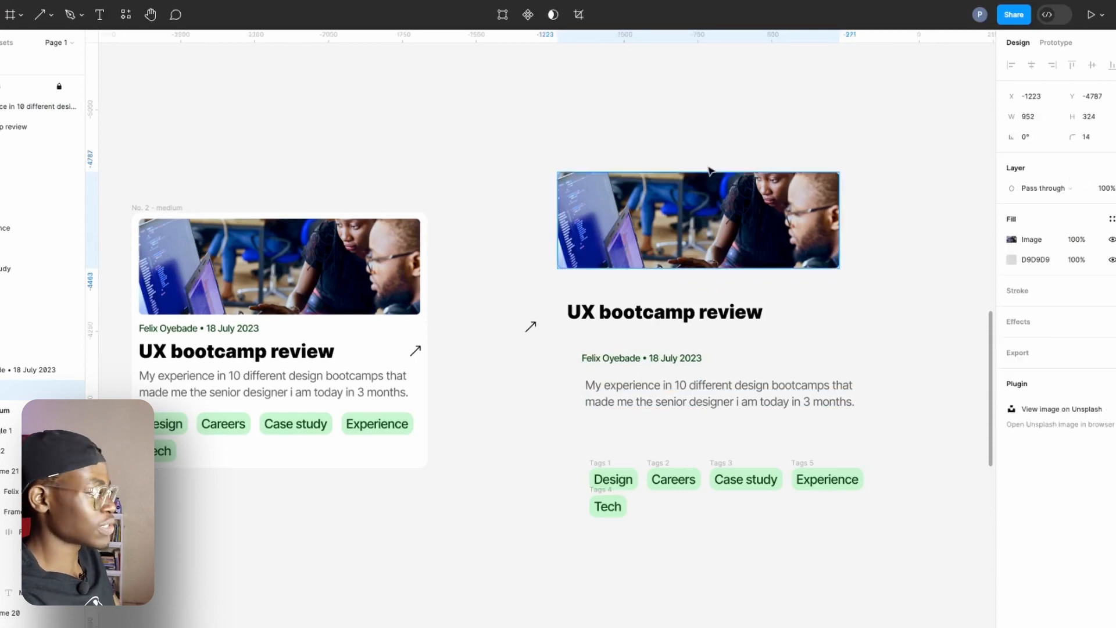
{"action": "left_click", "coordinate": [685, 156]}
{"action": "left_click", "coordinate": [679, 229]}
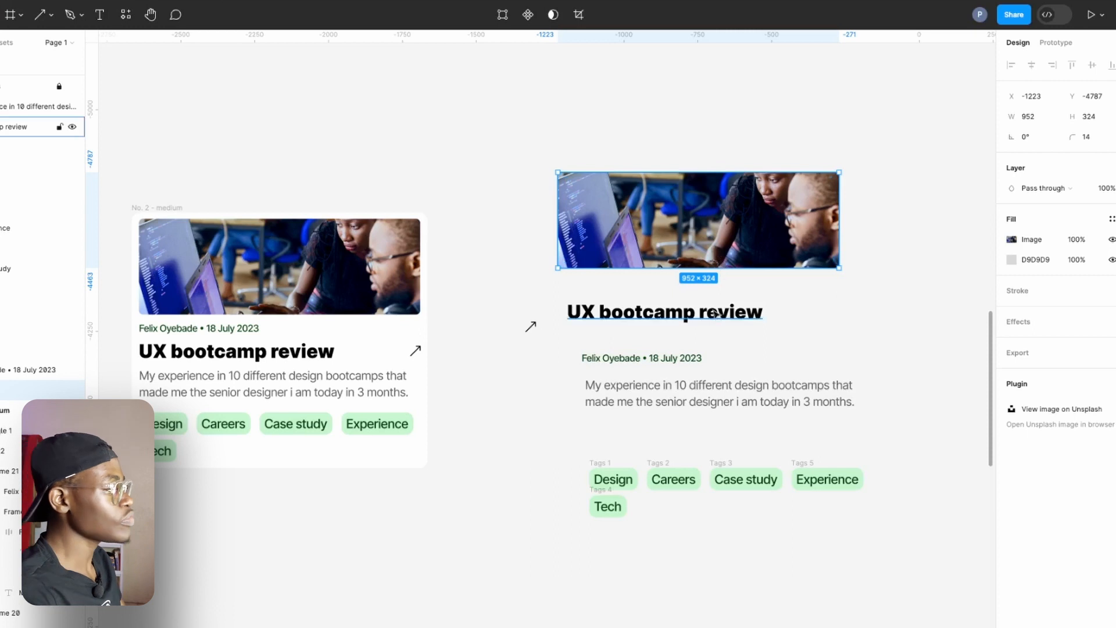
Align the title beneath the image, set its text box to Auto width, and place the arrow at the far end of its line.
{"action": "left_click", "coordinate": [689, 316]}
{"action": "left_click_drag", "start_coordinate": [669, 315], "coordinate": [660, 303]}
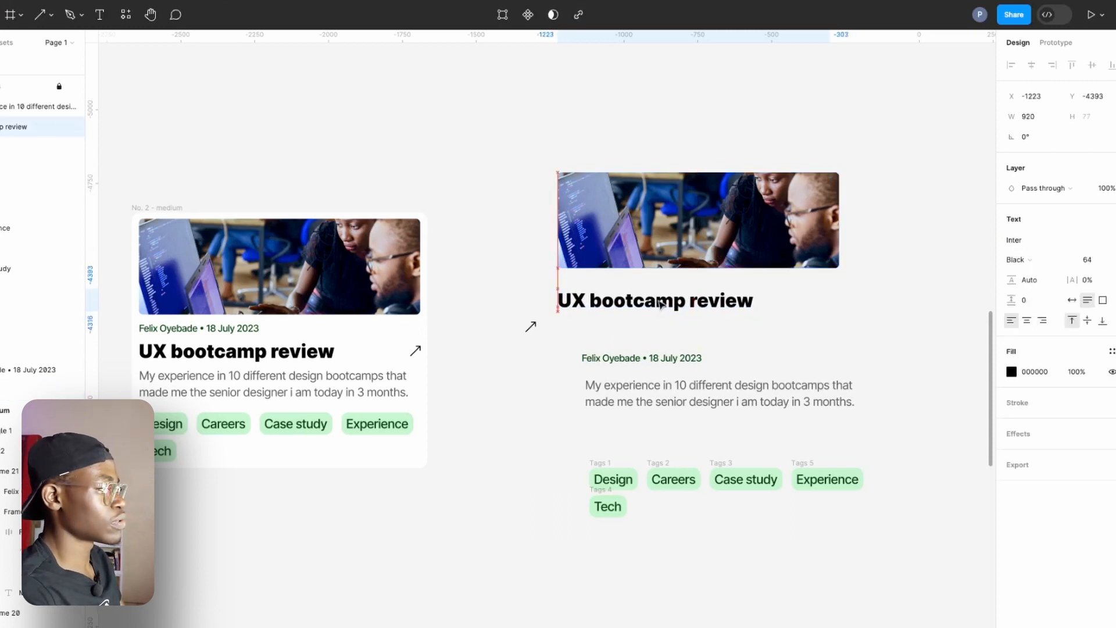
{"action": "left_click", "coordinate": [1071, 300]}
{"action": "left_click", "coordinate": [531, 328]}
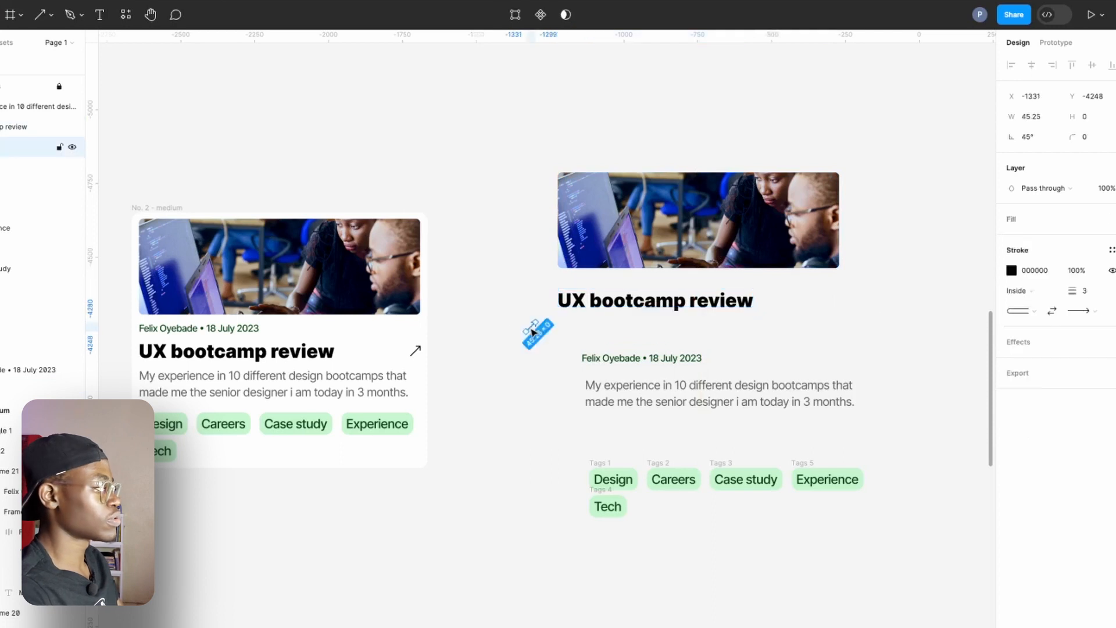
{"action": "left_click_drag", "start_coordinate": [537, 330], "coordinate": [822, 303]}
Place the author and date line between image and title, and stack the description and five tags below the title.
{"action": "left_click_drag", "start_coordinate": [624, 360], "coordinate": [600, 286]}
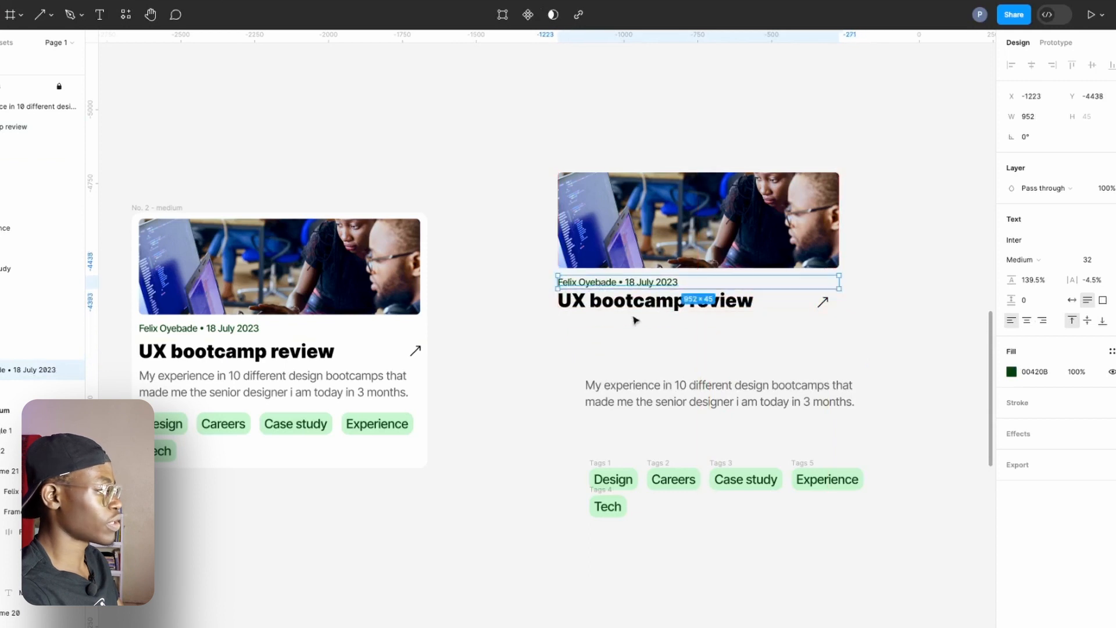
{"action": "left_click_drag", "start_coordinate": [635, 397], "coordinate": [605, 340]}
{"action": "left_click_drag", "start_coordinate": [578, 435], "coordinate": [874, 548]}
{"action": "left_click_drag", "start_coordinate": [838, 484], "coordinate": [808, 387]}
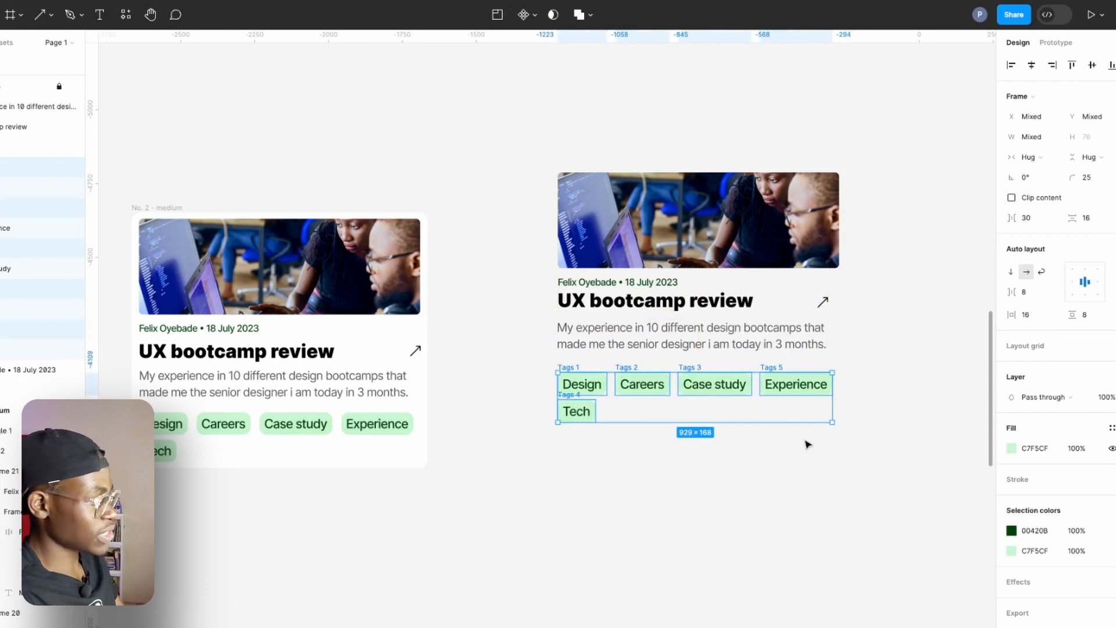
Wrap the five tags in an auto layout frame with horizontal direction and Hug contents width.
{"action": "left_click", "coordinate": [590, 500]}
{"action": "left_click_drag", "start_coordinate": [554, 470], "coordinate": [854, 357]}
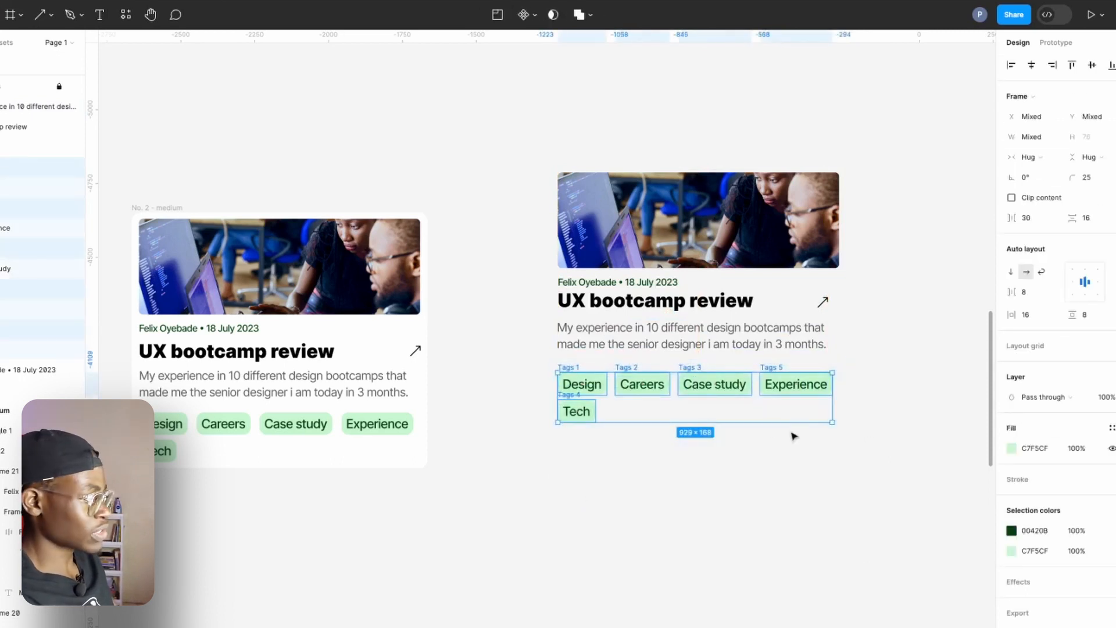
{"action": "key", "text": "shift+a"}
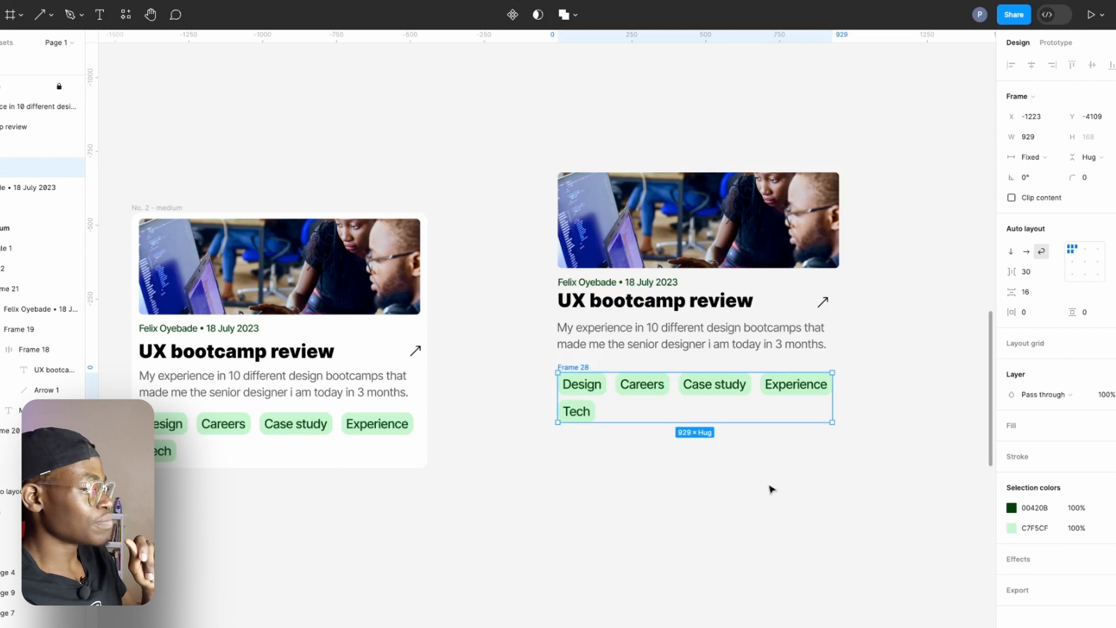
{"action": "left_click", "coordinate": [1025, 255]}
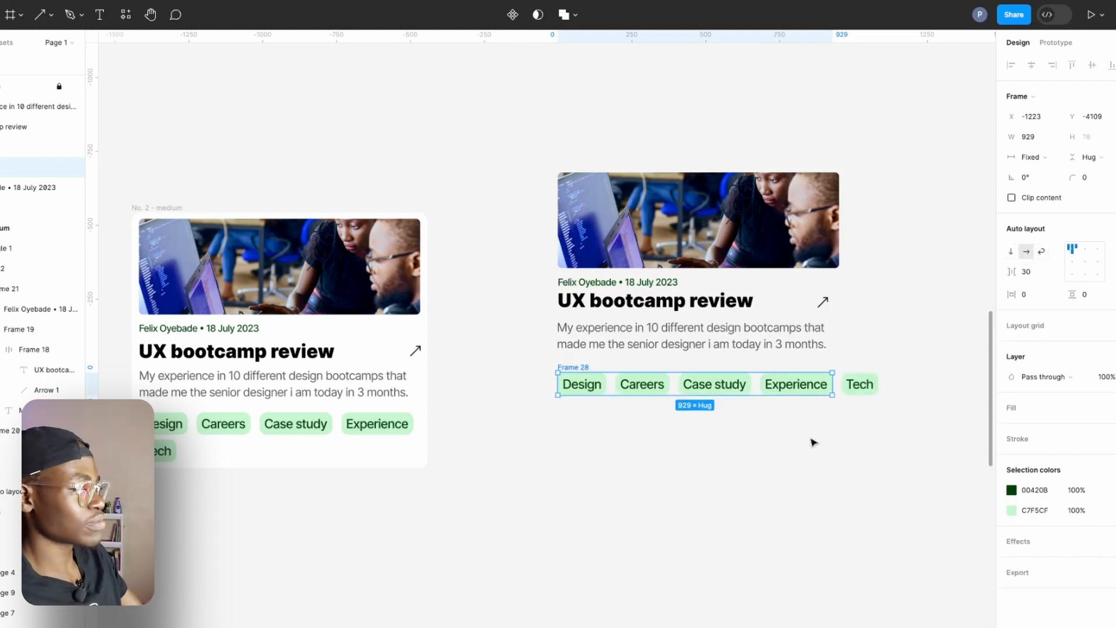
{"action": "left_click", "coordinate": [1032, 157]}
{"action": "left_click", "coordinate": [1040, 173]}
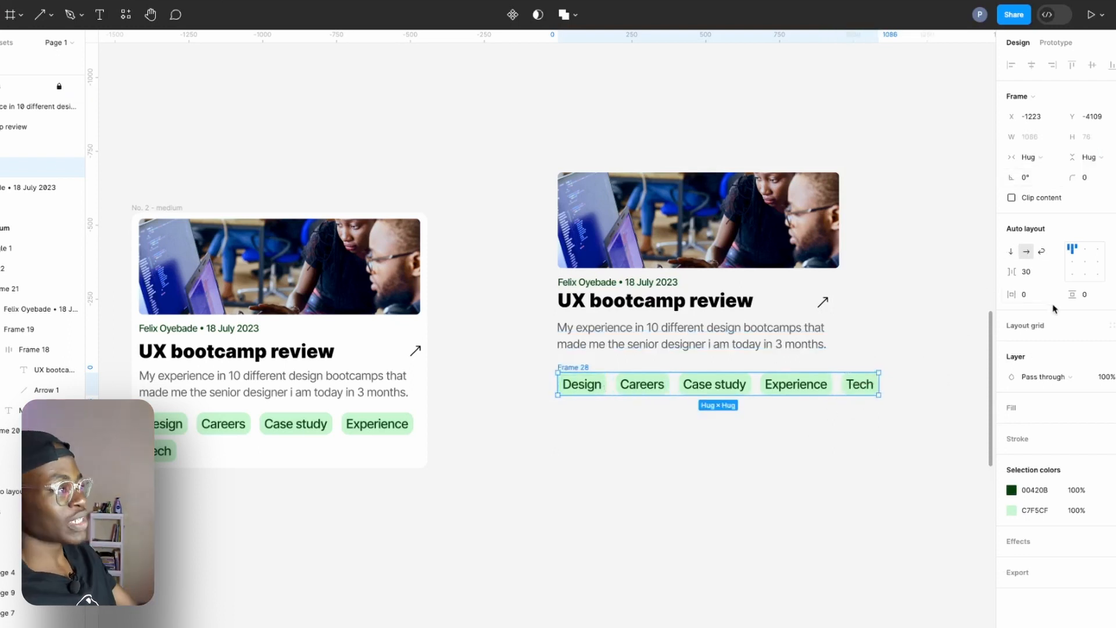
Try the vertical direction on the tags frame, set it to Wrap, and narrow it to about 910 wide.
{"action": "left_click", "coordinate": [1010, 251]}
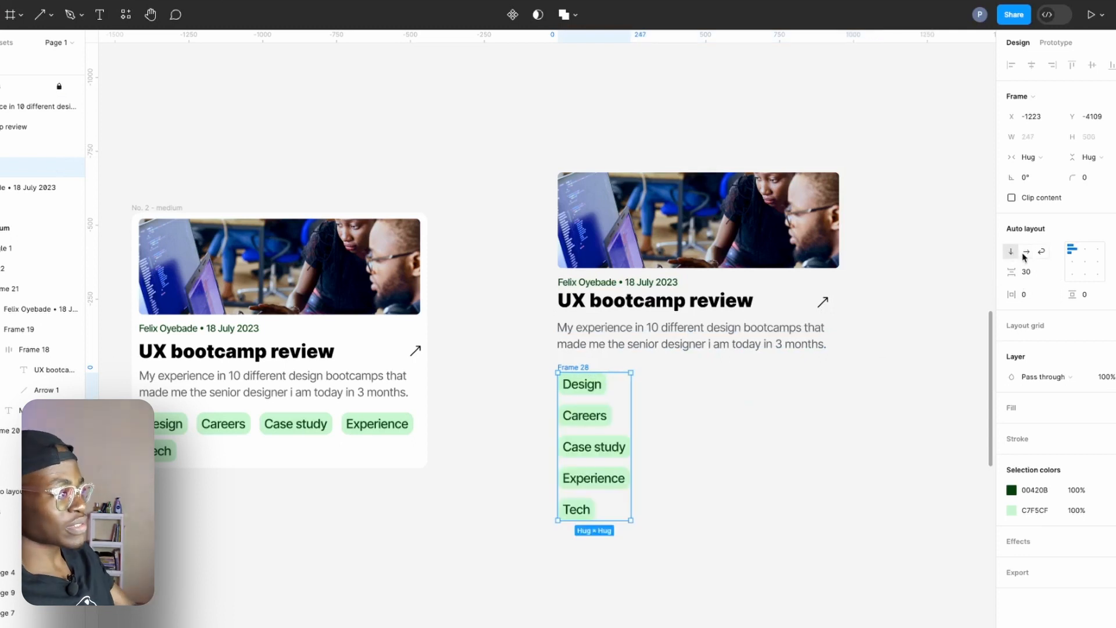
{"action": "left_click", "coordinate": [1026, 251]}
{"action": "left_click", "coordinate": [1042, 252]}
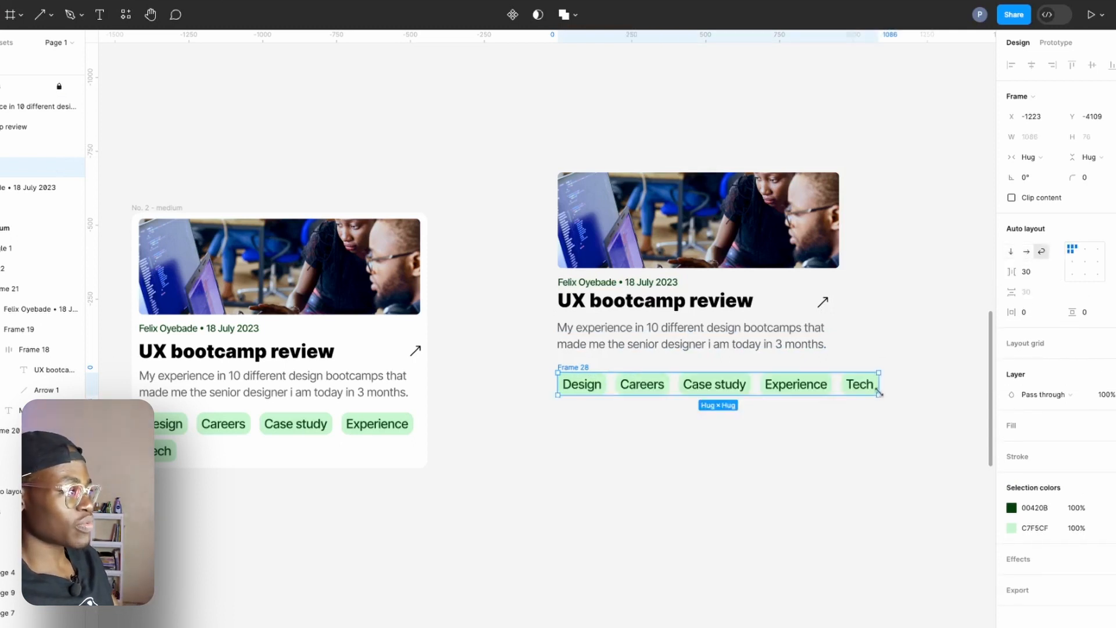
{"action": "left_click_drag", "start_coordinate": [878, 386], "coordinate": [826, 396]}
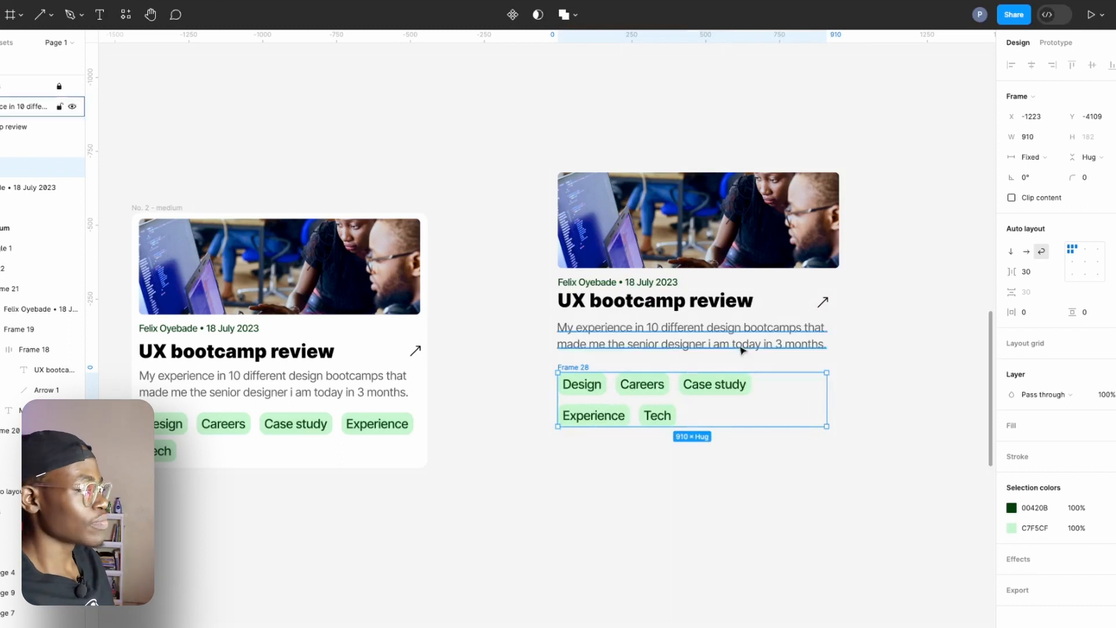
Wrap the title and arrow in a horizontal auto layout frame, and stack it with the author and date line in a vertical one.
{"action": "left_click", "coordinate": [721, 335]}
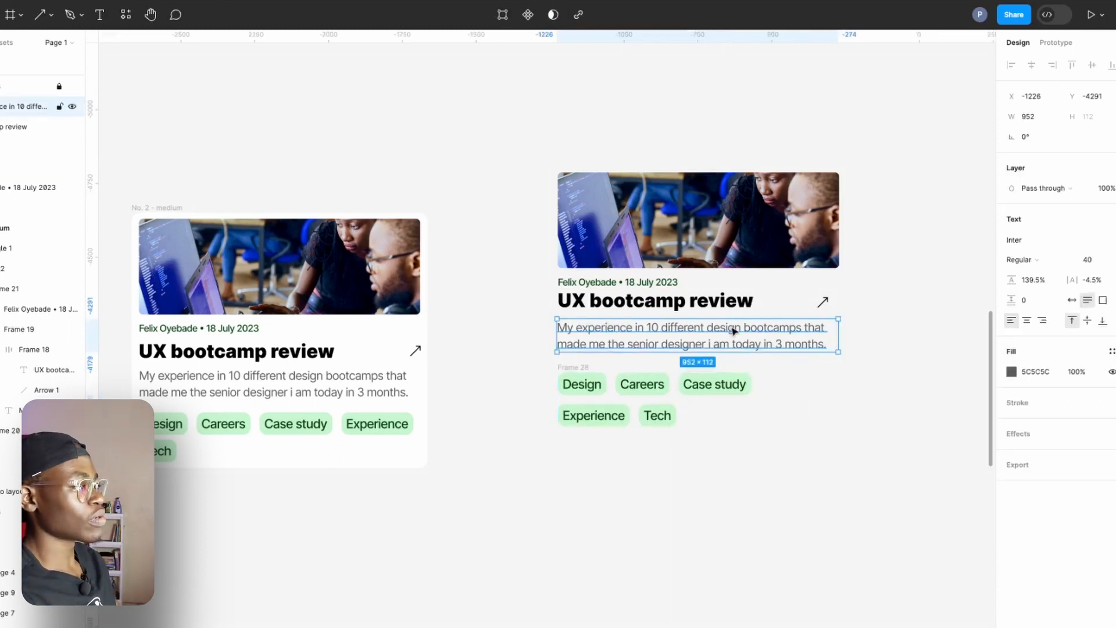
{"action": "left_click", "coordinate": [722, 309]}
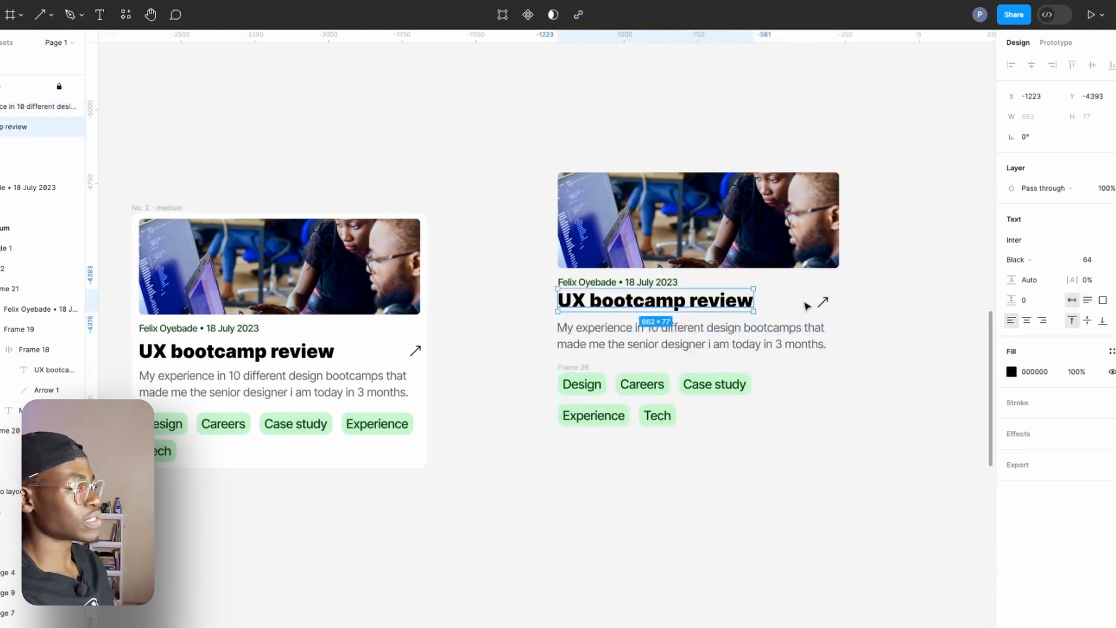
{"action": "left_click", "coordinate": [823, 303], "text": "shift"}
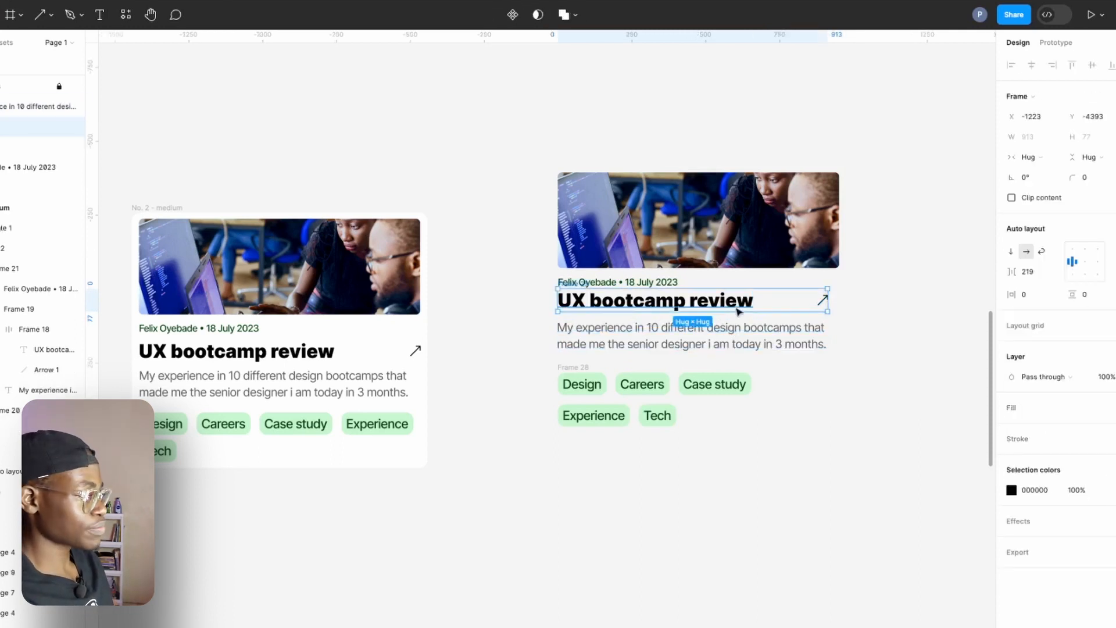
{"action": "left_click", "coordinate": [652, 280], "text": "shift"}
{"action": "key", "text": "shift+a"}
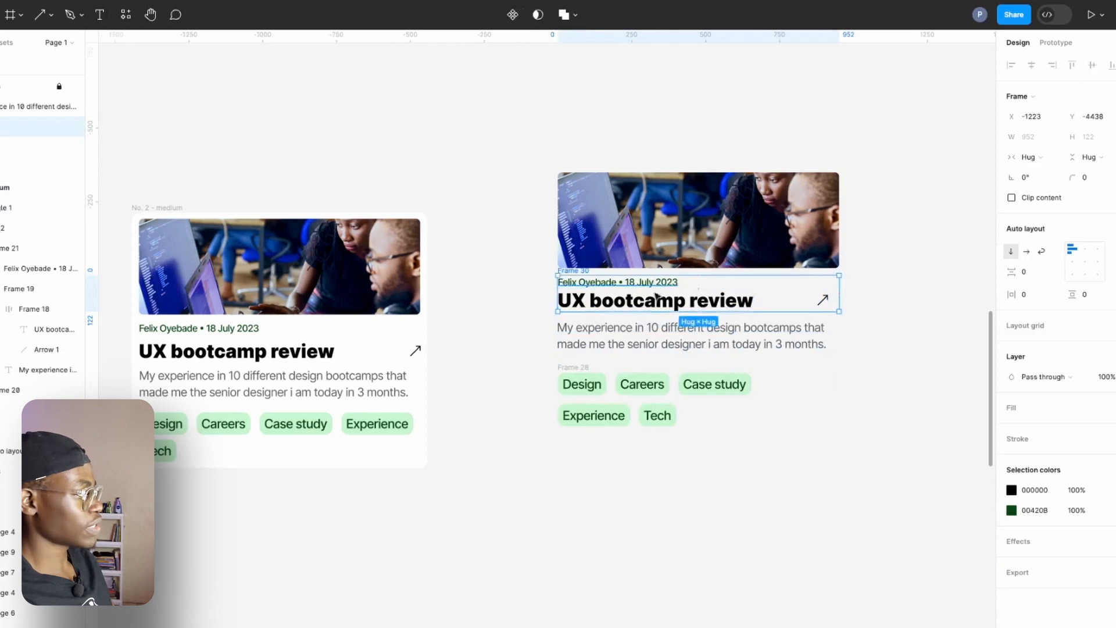
Wrap the heading group and description in a vertical auto layout frame, and move it down to about 48 below the image.
{"action": "left_click", "coordinate": [631, 328], "text": "shift"}
{"action": "key", "text": "shift+a"}
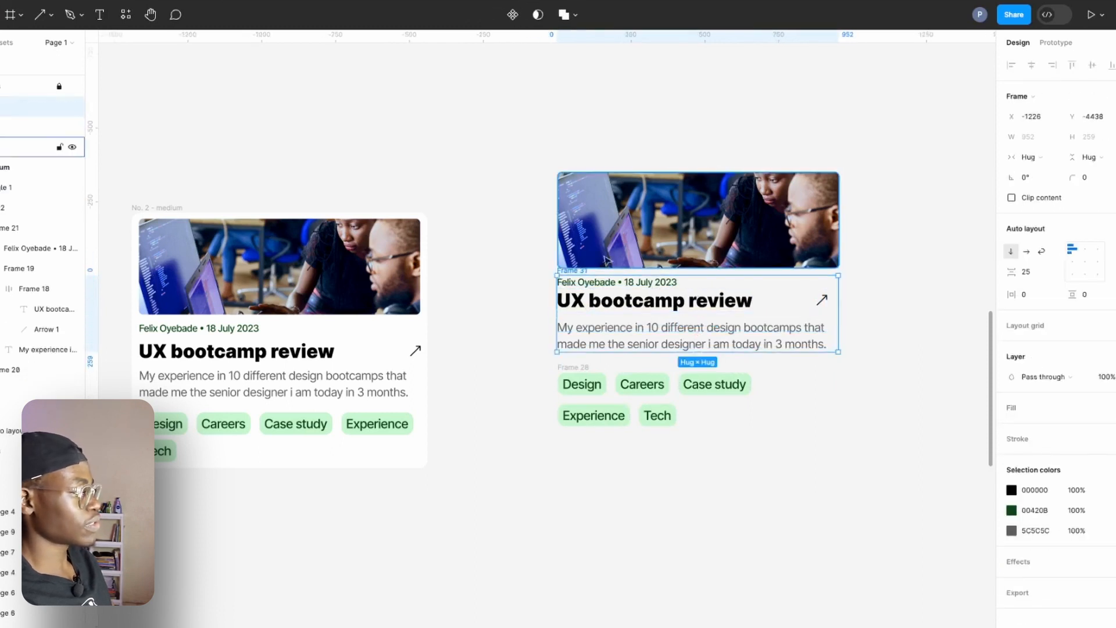
{"action": "key", "text": "Escape"}
{"action": "left_click", "coordinate": [577, 271]}
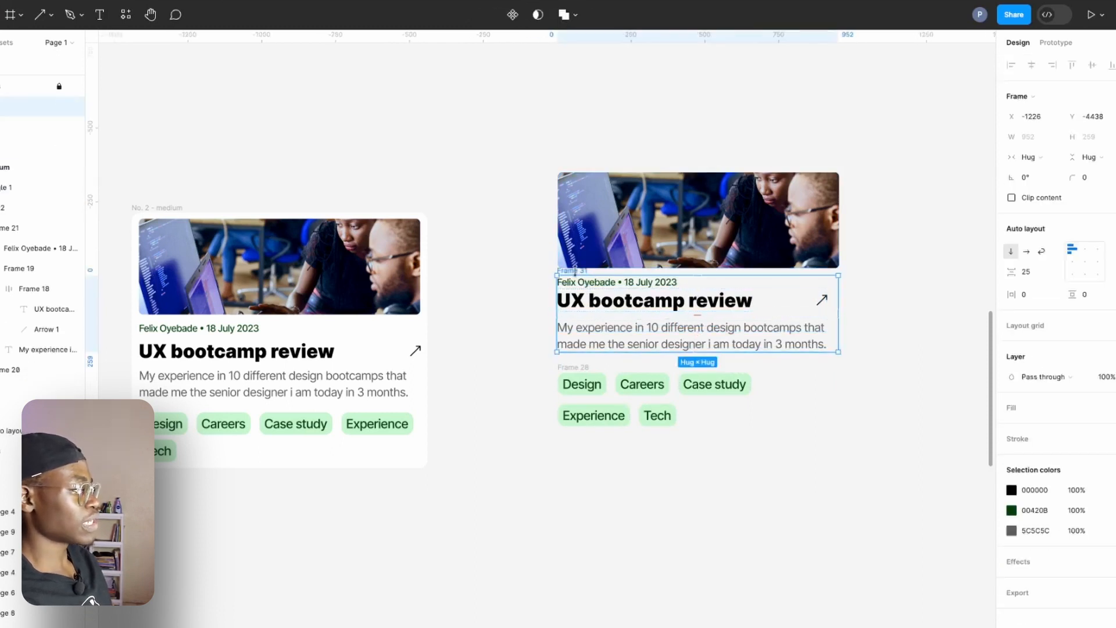
{"action": "left_click_drag", "start_coordinate": [578, 272], "coordinate": [583, 280]}
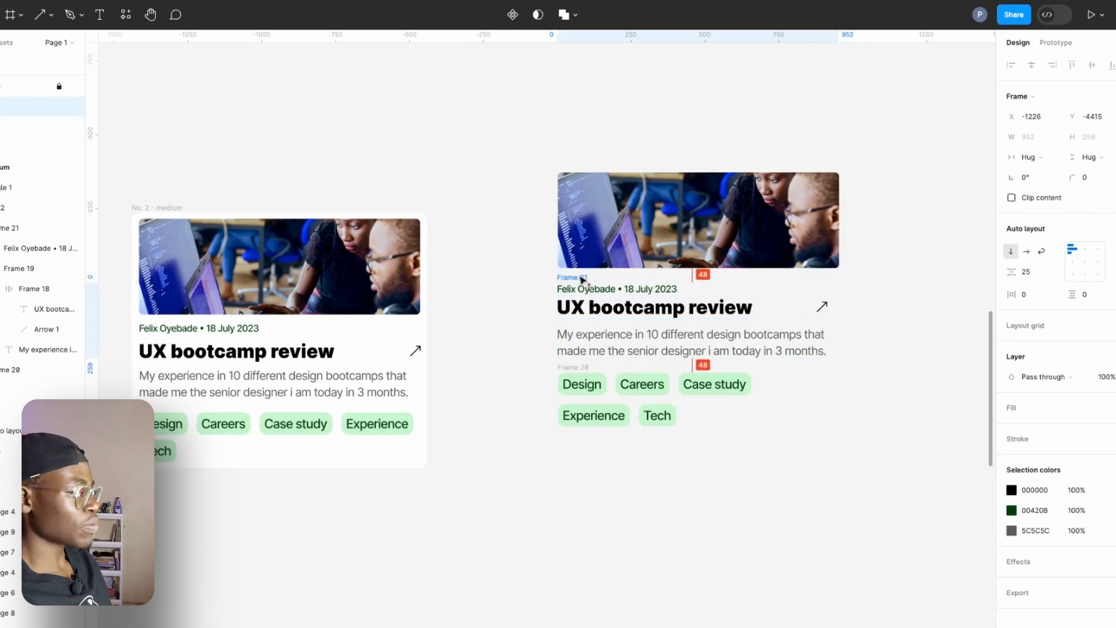
Combine the text group and tags frame in a vertical auto layout frame, and wrap that with the image in an outer card frame.
{"action": "left_click", "coordinate": [587, 371]}
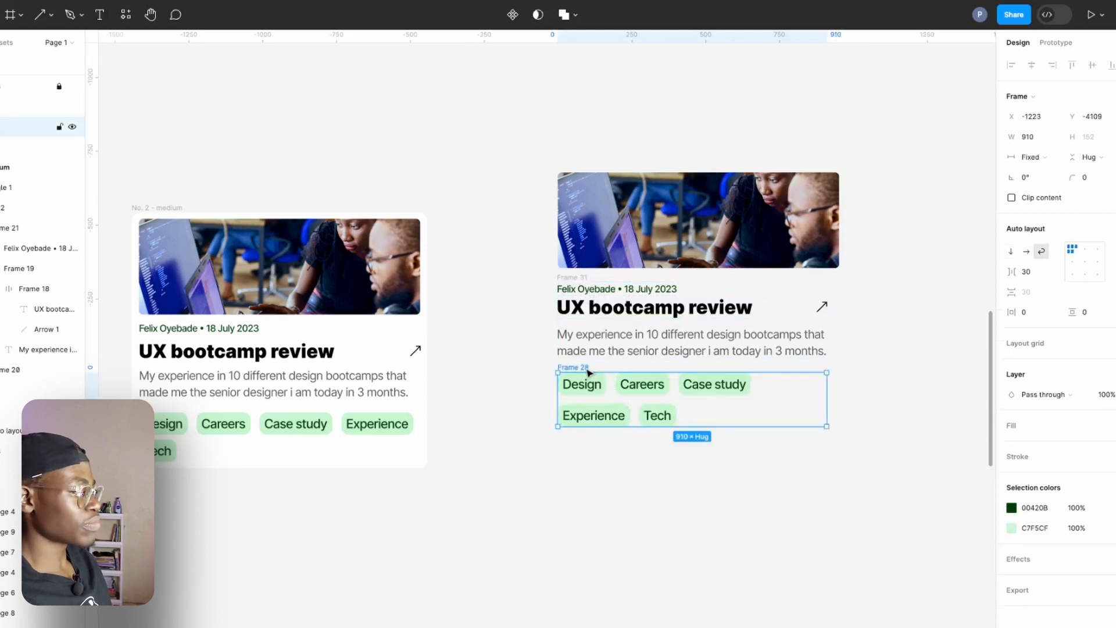
{"action": "left_click", "coordinate": [581, 275], "text": "shift"}
{"action": "left_click", "coordinate": [660, 251], "text": "shift"}
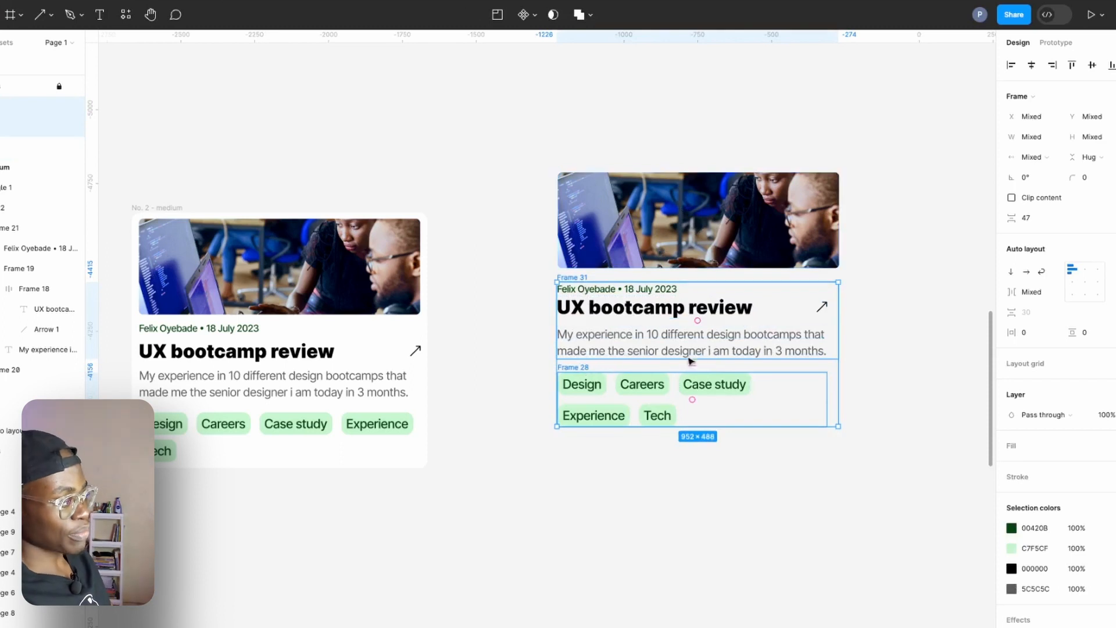
{"action": "key", "text": "shift+a"}
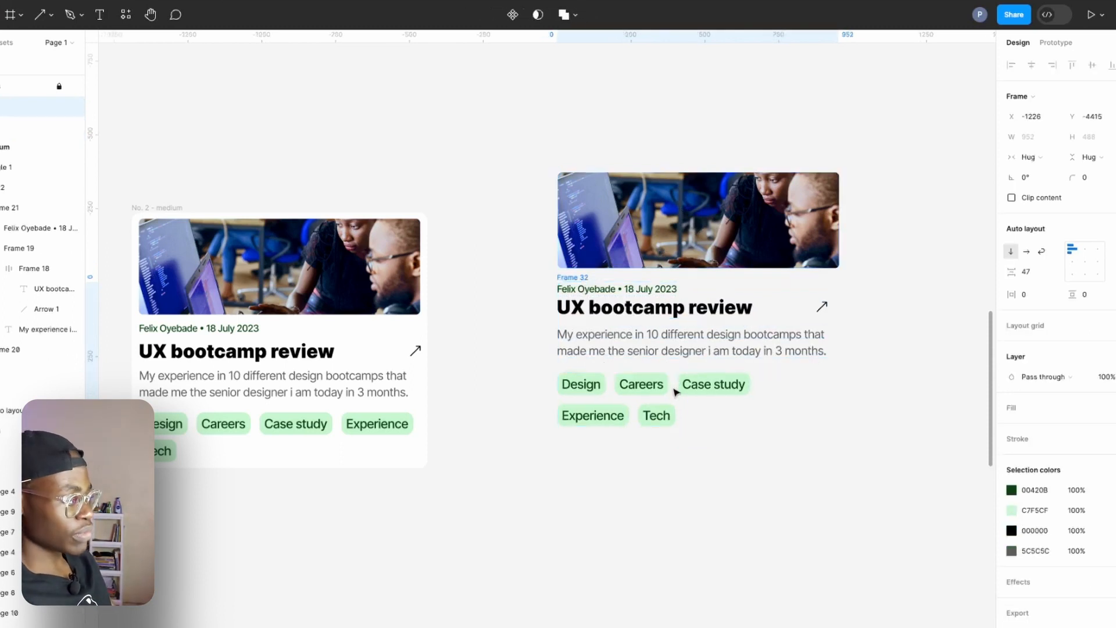
{"action": "key", "text": "Return"}
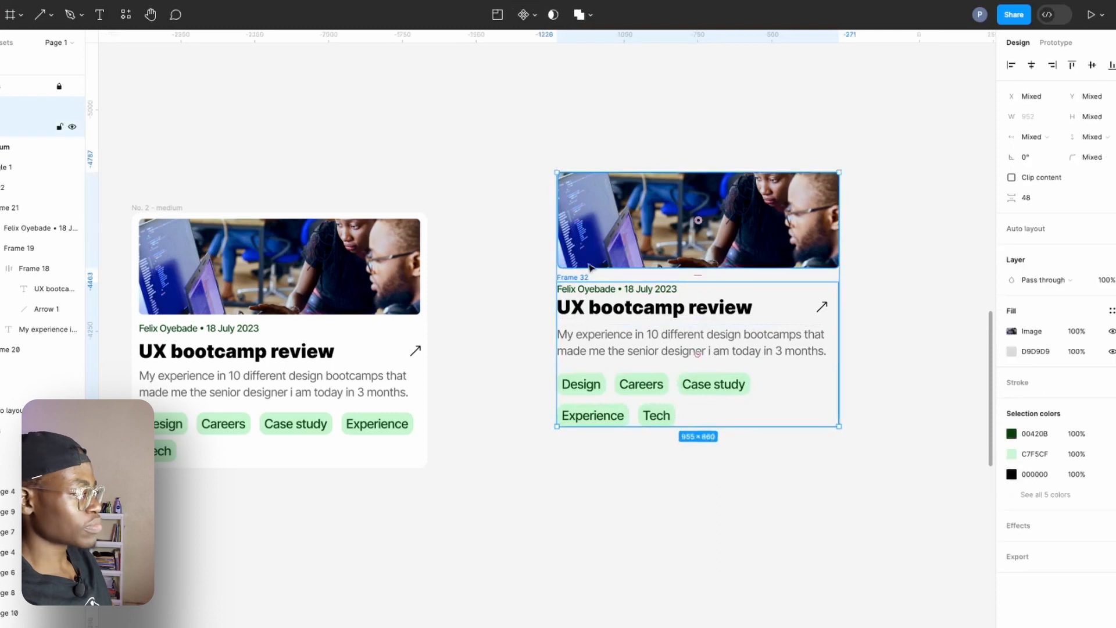
{"action": "key", "text": "shift+a"}
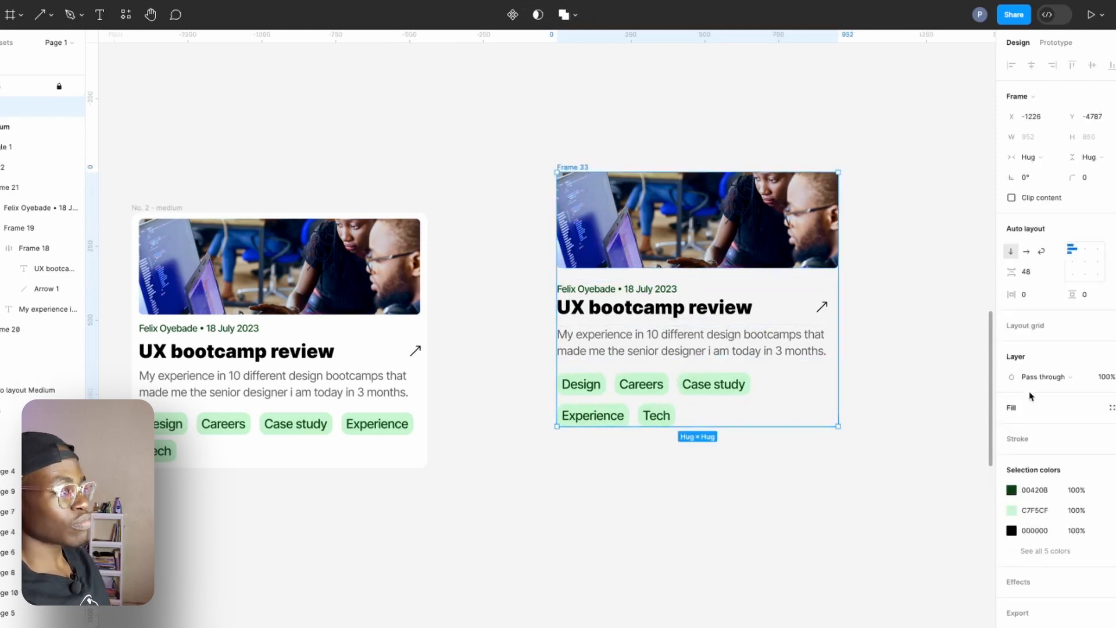
Fill the card frame with white FFFFFF, pad it 32 horizontally and 24 vertically, and round its corners to 32.
{"action": "left_click", "coordinate": [1033, 413]}
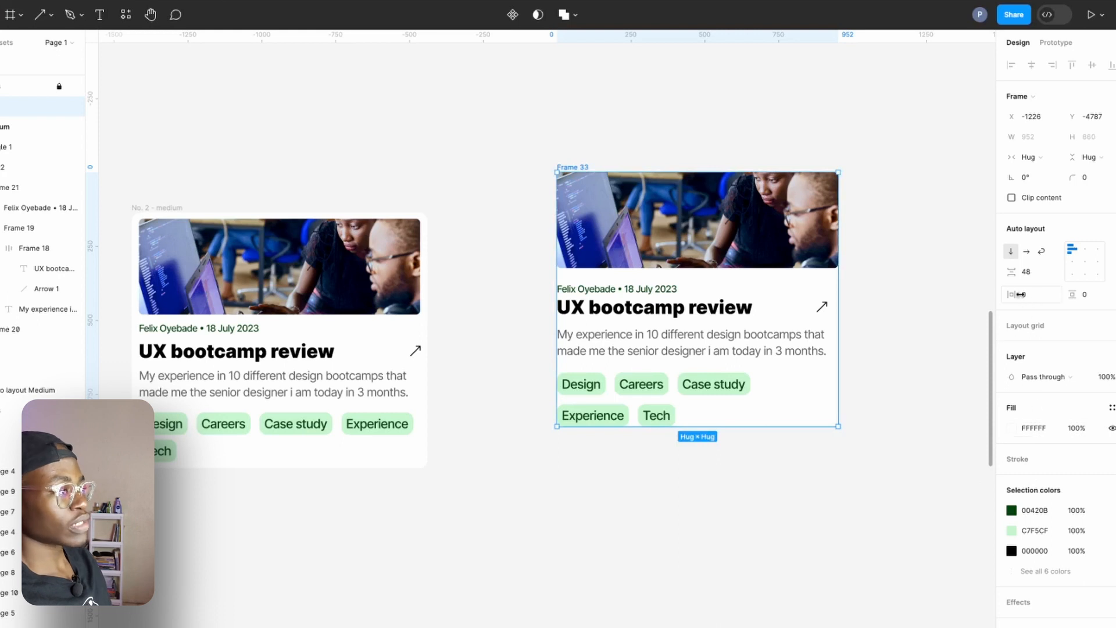
{"action": "left_click_drag", "start_coordinate": [1019, 294], "coordinate": [1102, 313]}
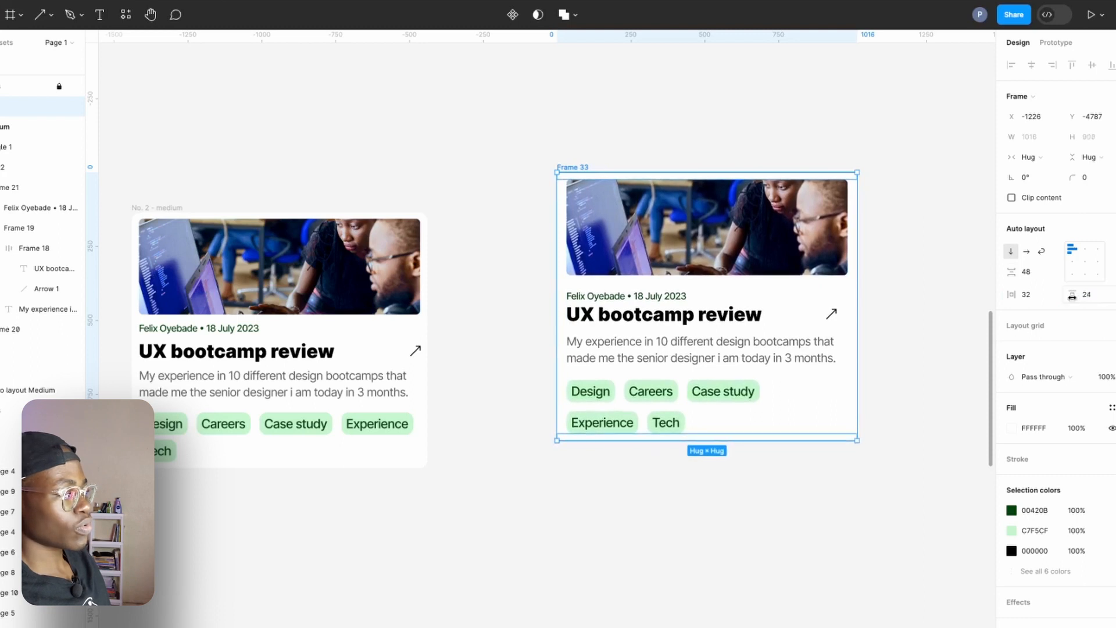
{"action": "left_click_drag", "start_coordinate": [1085, 180], "coordinate": [264, 240]}
Set the card frame's corner radius to 28 and its horizontal padding to 24.
{"action": "left_click", "coordinate": [786, 221]}
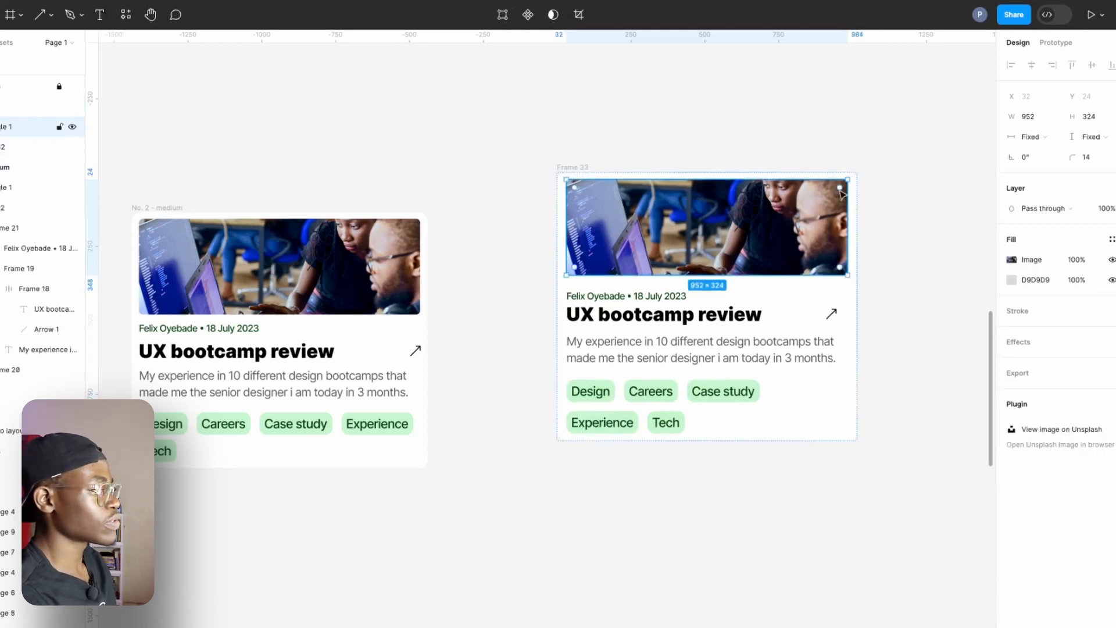
{"action": "left_click", "coordinate": [573, 169]}
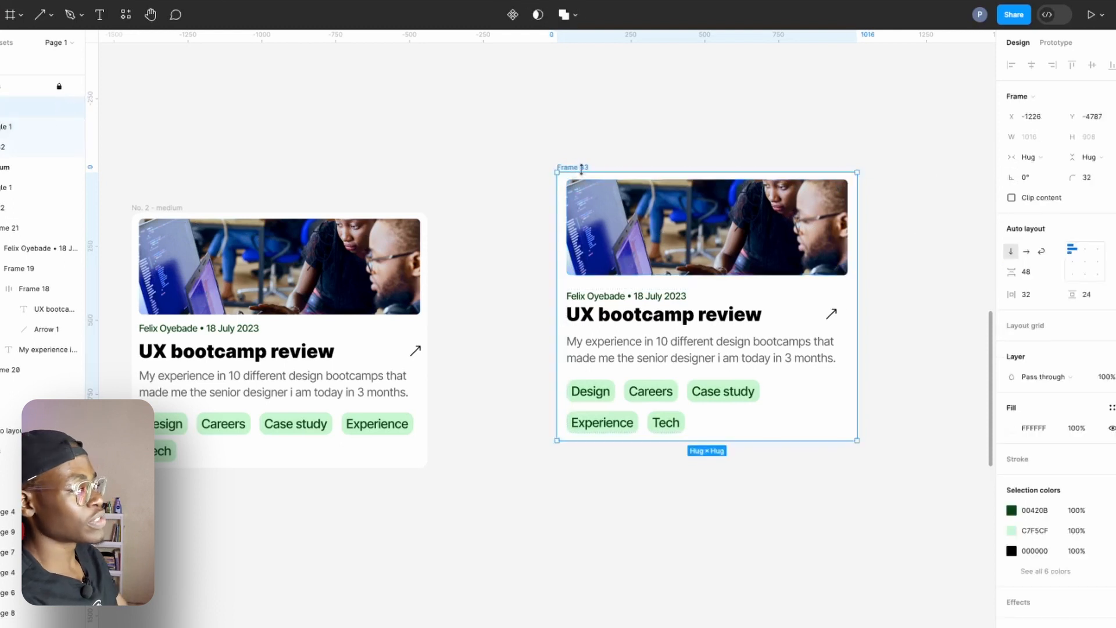
{"action": "left_click", "coordinate": [688, 228]}
{"action": "scroll", "coordinate": [804, 182], "scroll_direction": "up", "scroll_amount": 5}
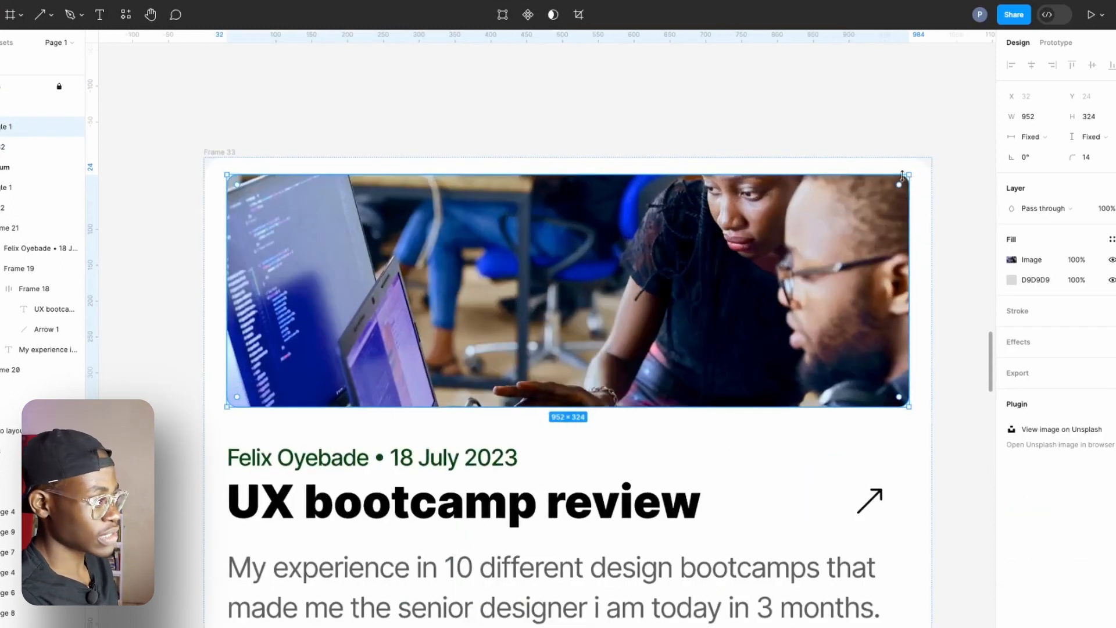
{"action": "left_click", "coordinate": [230, 150]}
{"action": "left_click", "coordinate": [1089, 181]}
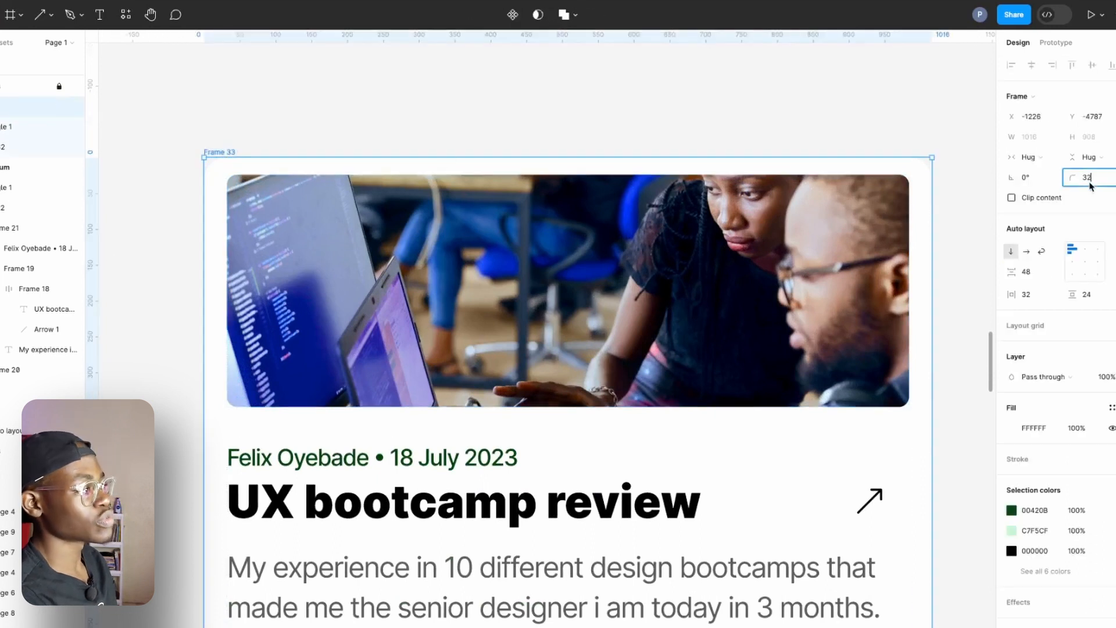
{"action": "type", "text": "2"}
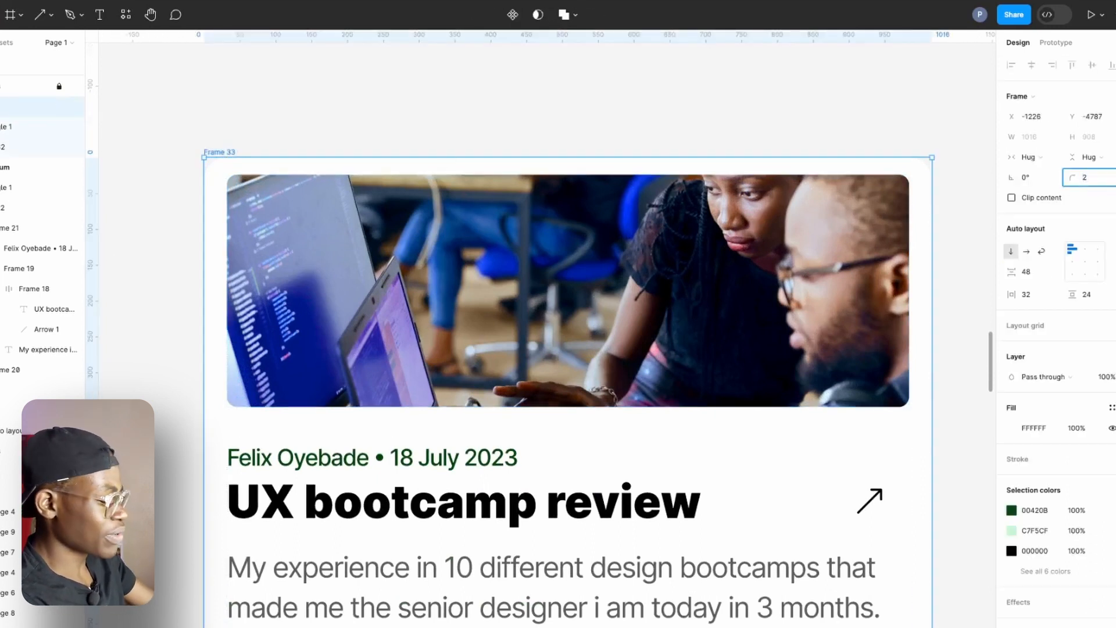
{"action": "left_click", "coordinate": [239, 137]}
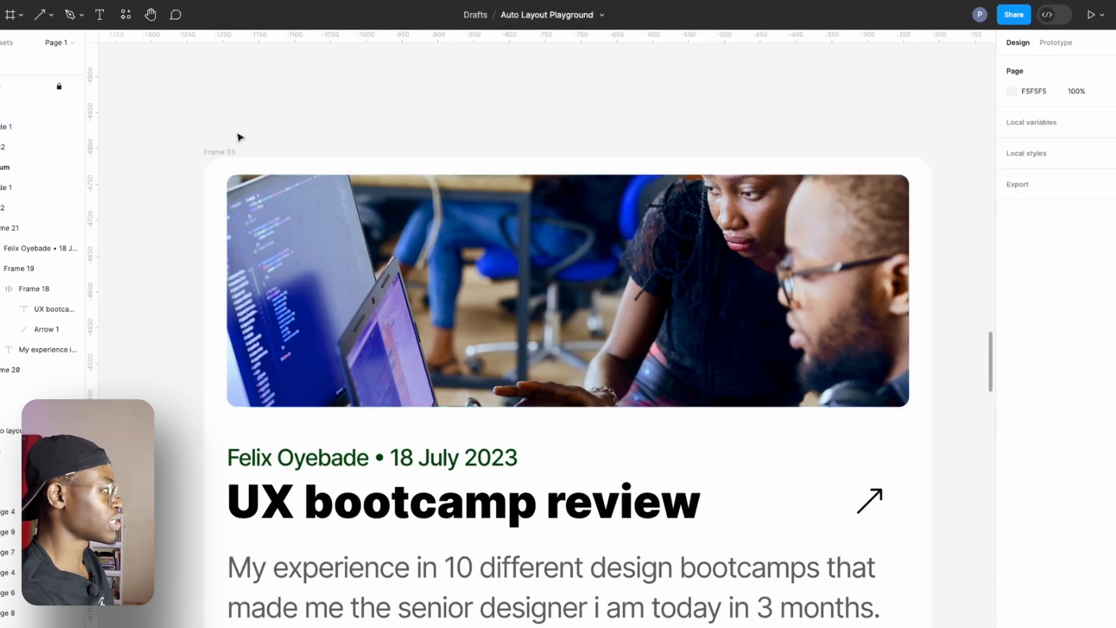
{"action": "left_click", "coordinate": [219, 152]}
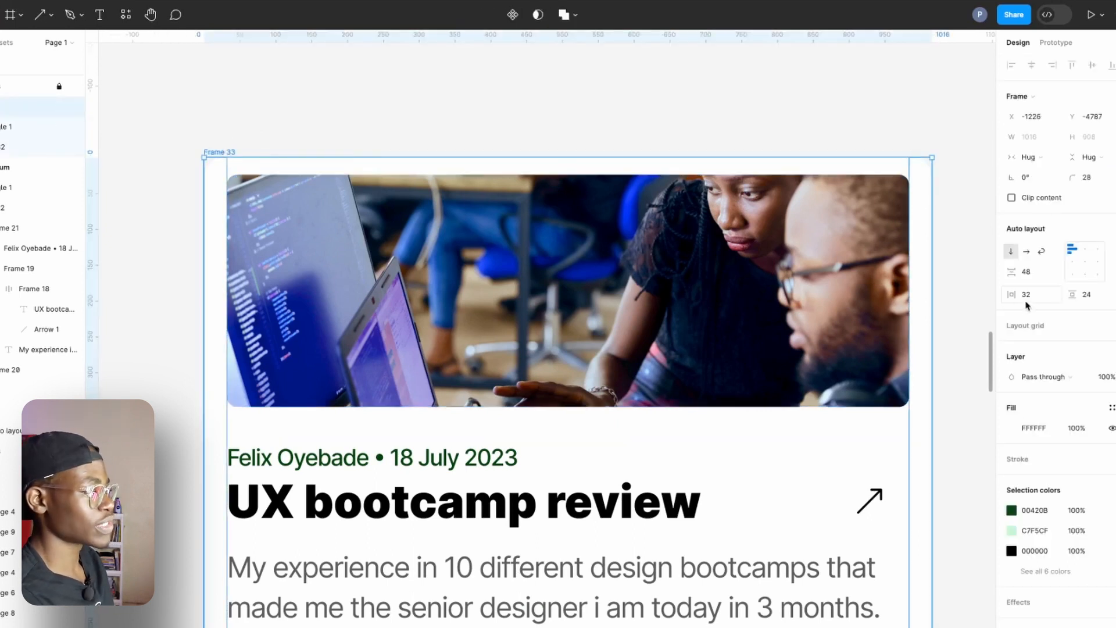
{"action": "left_click_drag", "start_coordinate": [1015, 295], "coordinate": [1007, 298]}
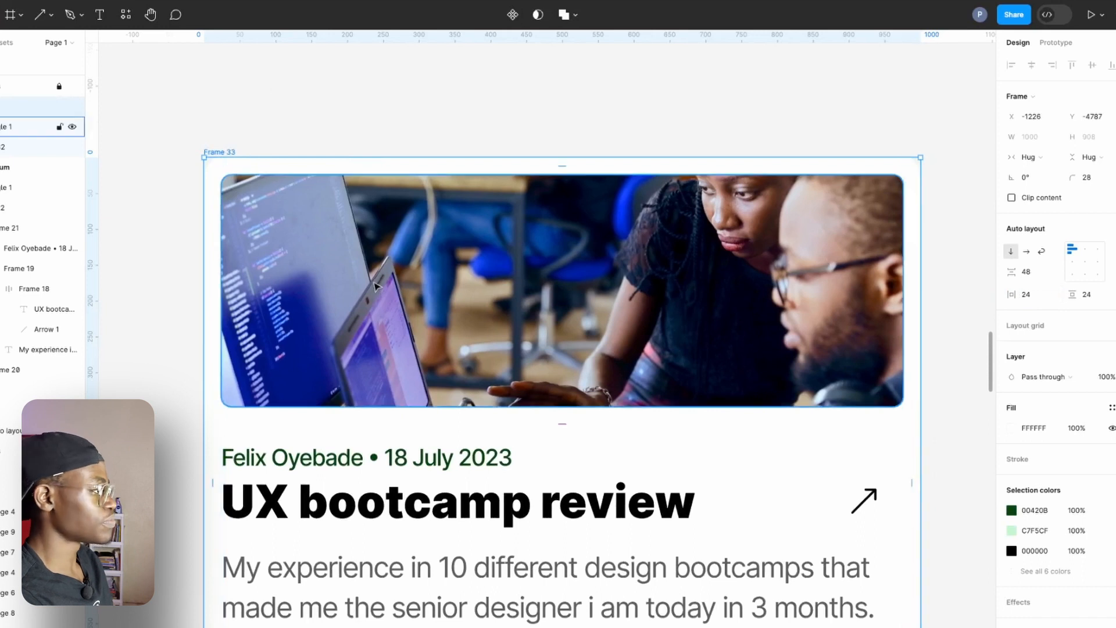
Set the width of the image inside the card to Fill container.
{"action": "scroll", "coordinate": [377, 288], "scroll_direction": "down", "scroll_amount": 3}
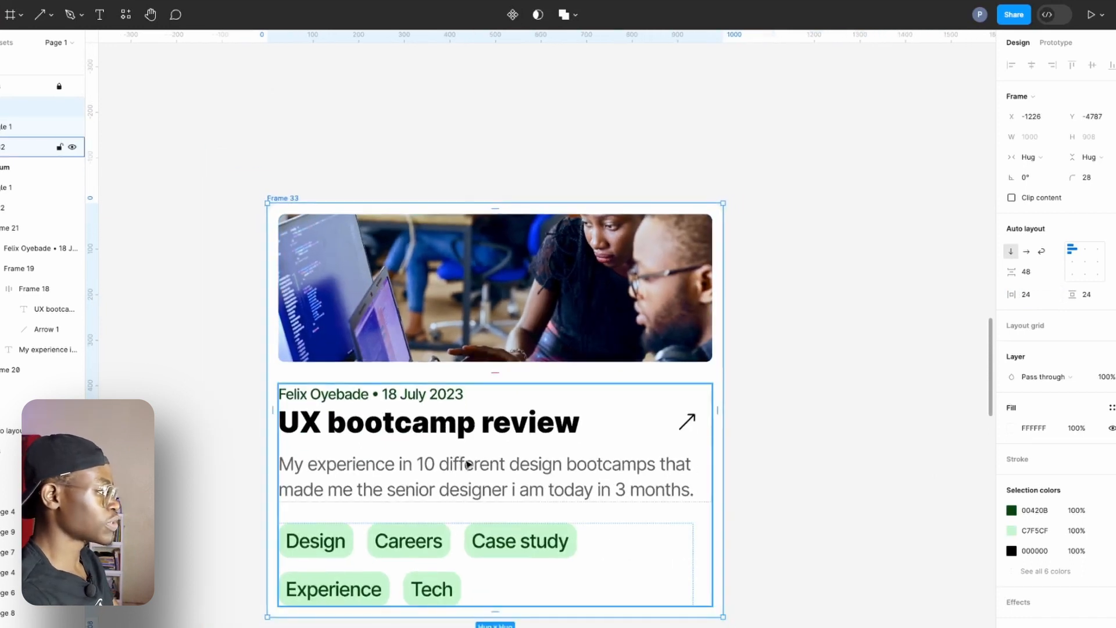
{"action": "left_click", "coordinate": [546, 343]}
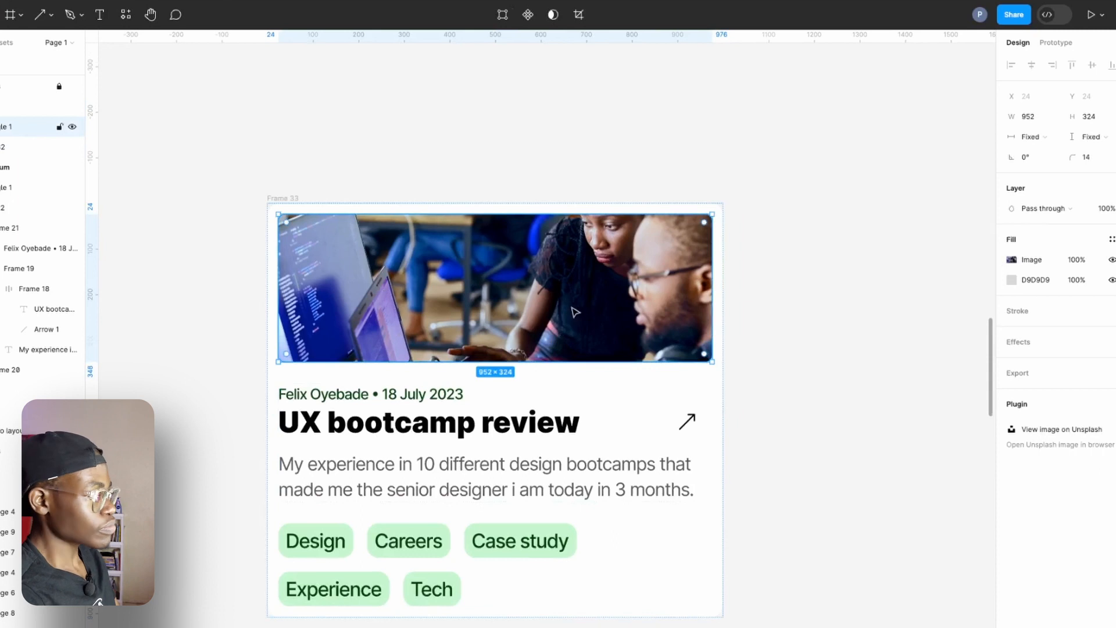
{"action": "left_click", "coordinate": [1030, 140]}
{"action": "left_click", "coordinate": [1046, 153]}
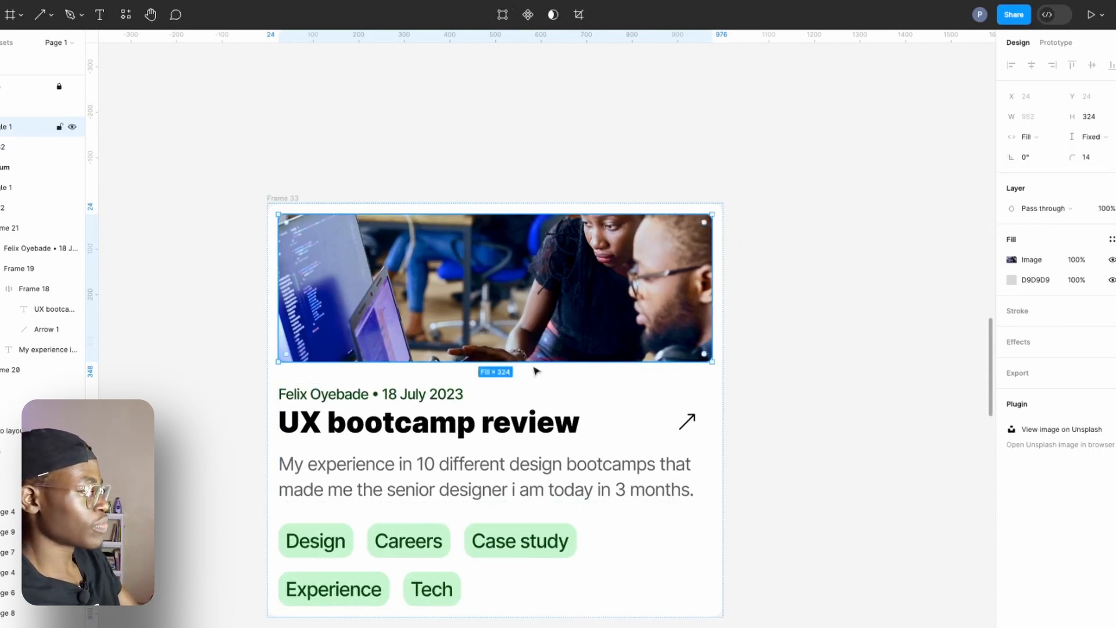
Set the heading group and its nested title and arrow row to Fill container width.
{"action": "left_click", "coordinate": [425, 395]}
{"action": "double_click", "coordinate": [425, 395]}
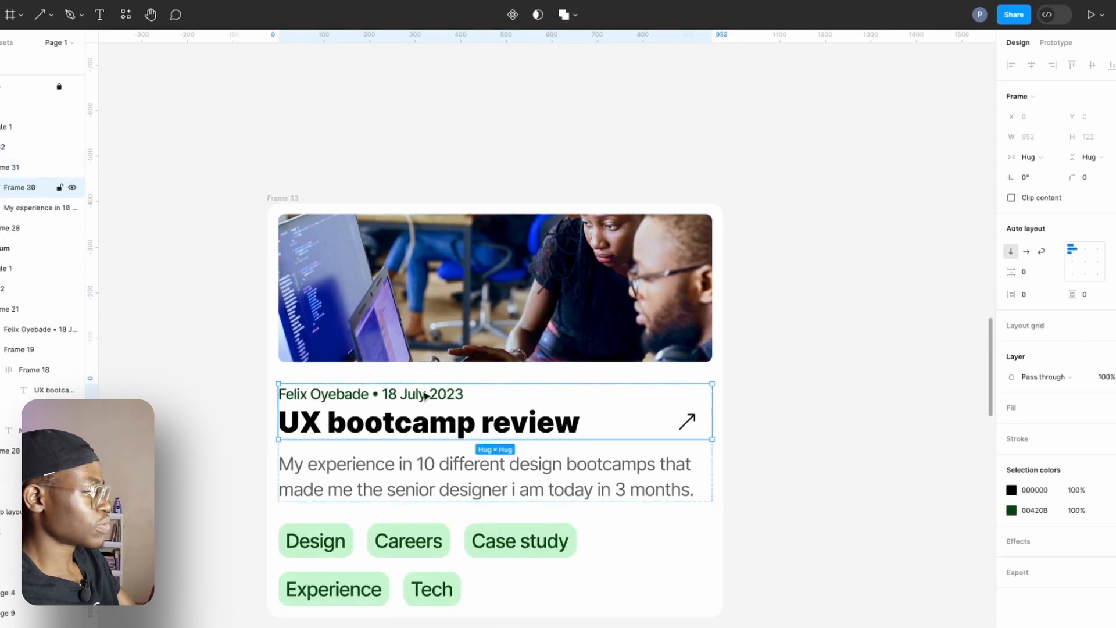
{"action": "left_click", "coordinate": [1032, 157]}
{"action": "left_click", "coordinate": [1040, 172]}
{"action": "double_click", "coordinate": [545, 414]}
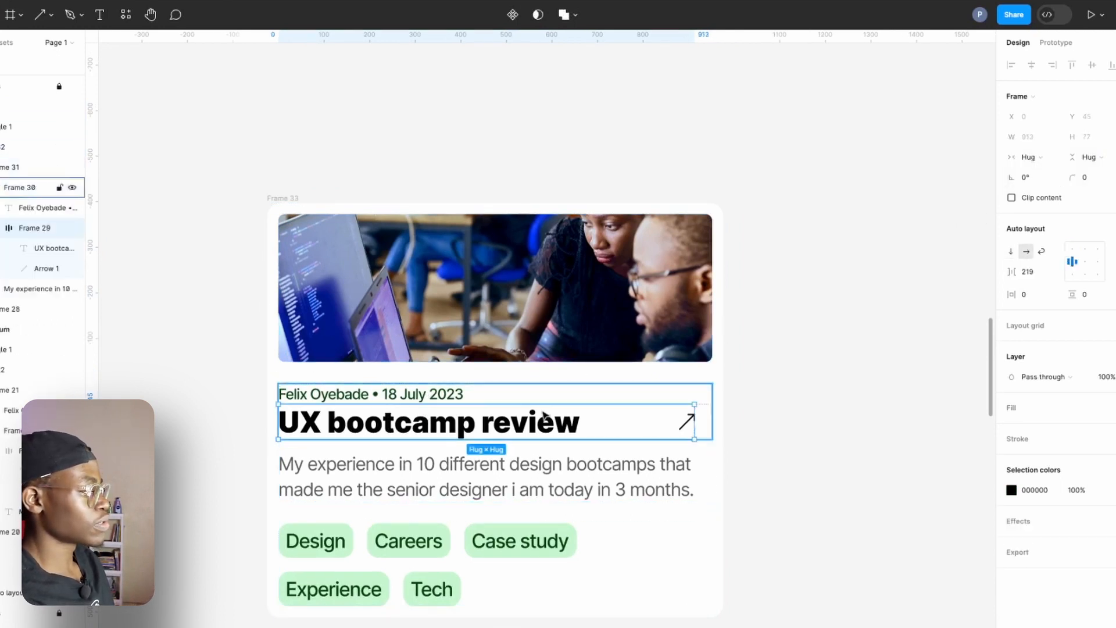
{"action": "left_click", "coordinate": [1028, 157]}
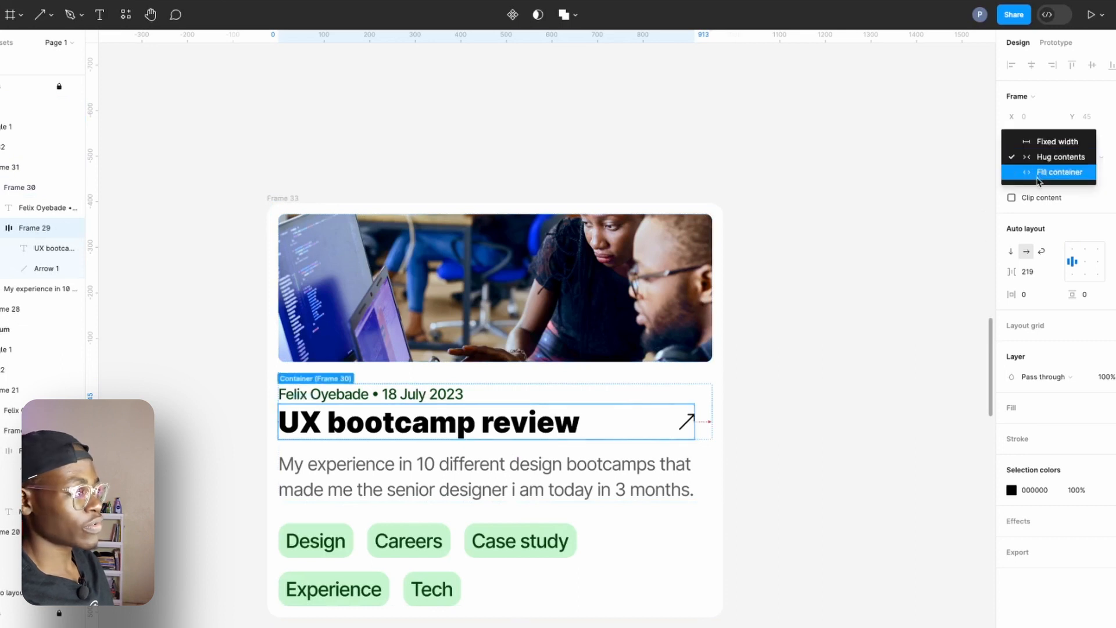
{"action": "left_click", "coordinate": [1040, 170]}
Set the author and date line and the description text to Fill container width.
{"action": "left_click", "coordinate": [282, 395]}
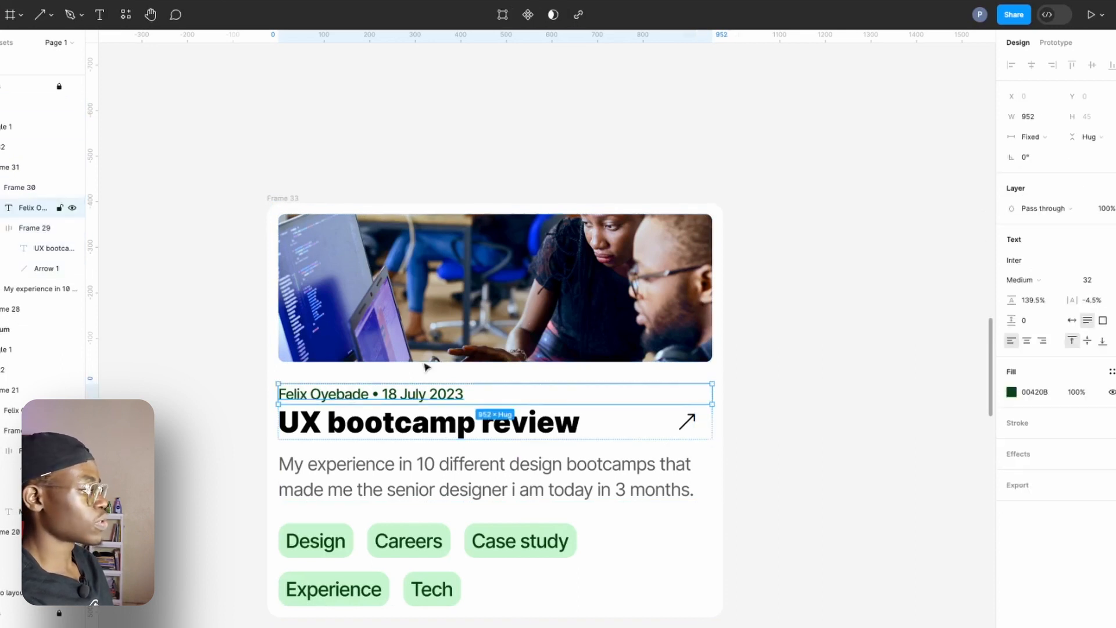
{"action": "left_click", "coordinate": [1016, 145]}
{"action": "left_click", "coordinate": [1052, 166]}
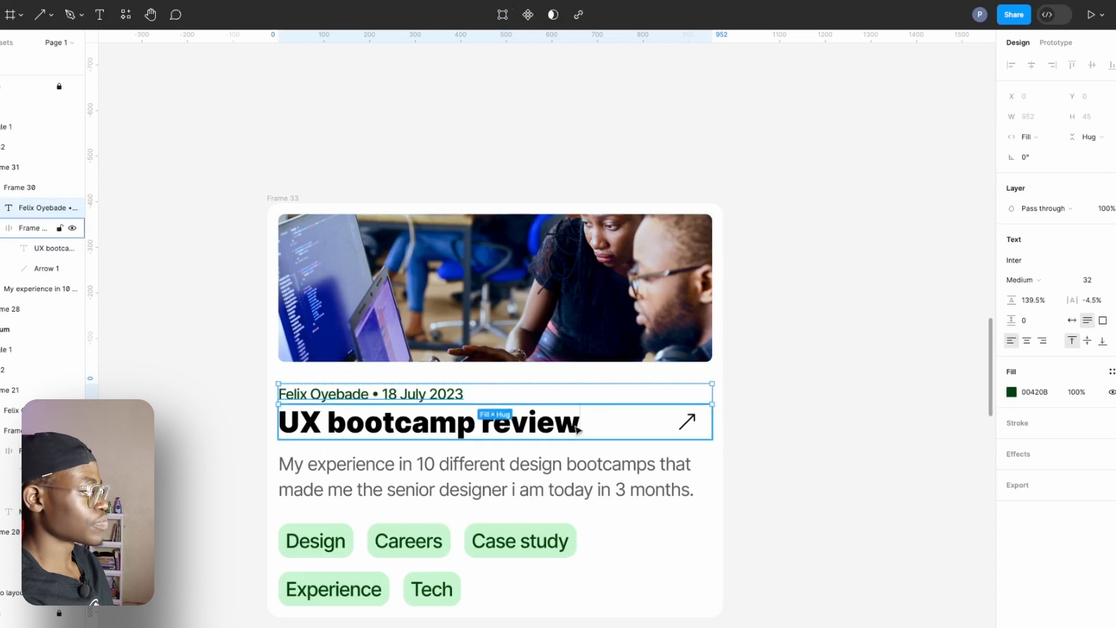
{"action": "left_click", "coordinate": [548, 471]}
{"action": "left_click", "coordinate": [1030, 136]}
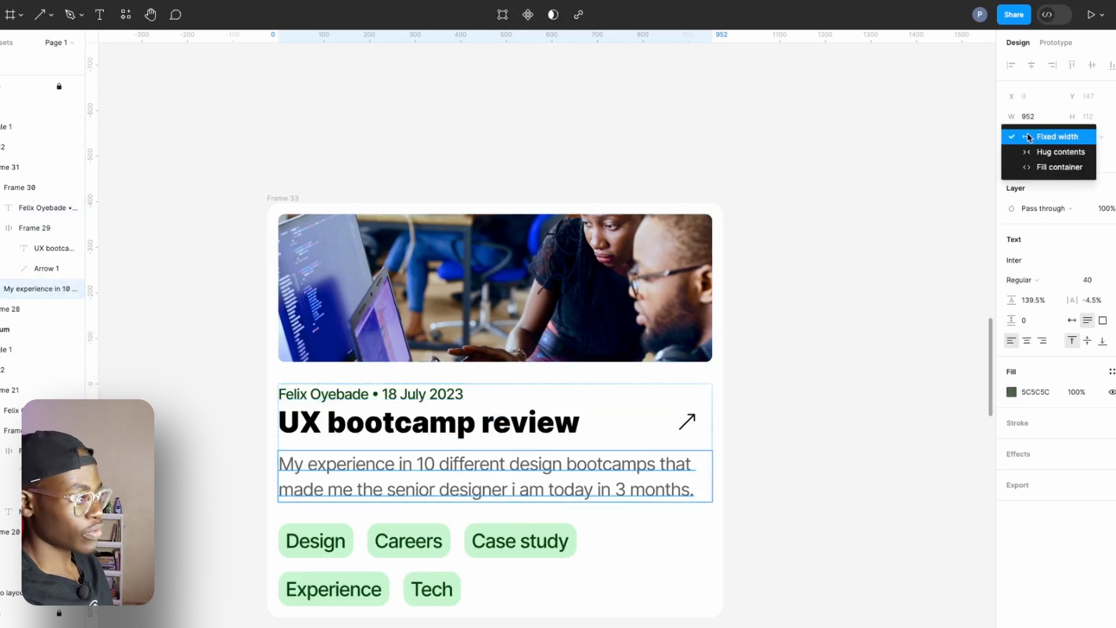
{"action": "left_click", "coordinate": [1049, 167]}
Set the tag row's width to Fill container so it spans the card's content area.
{"action": "scroll", "coordinate": [609, 478], "scroll_direction": "right", "scroll_amount": 3}
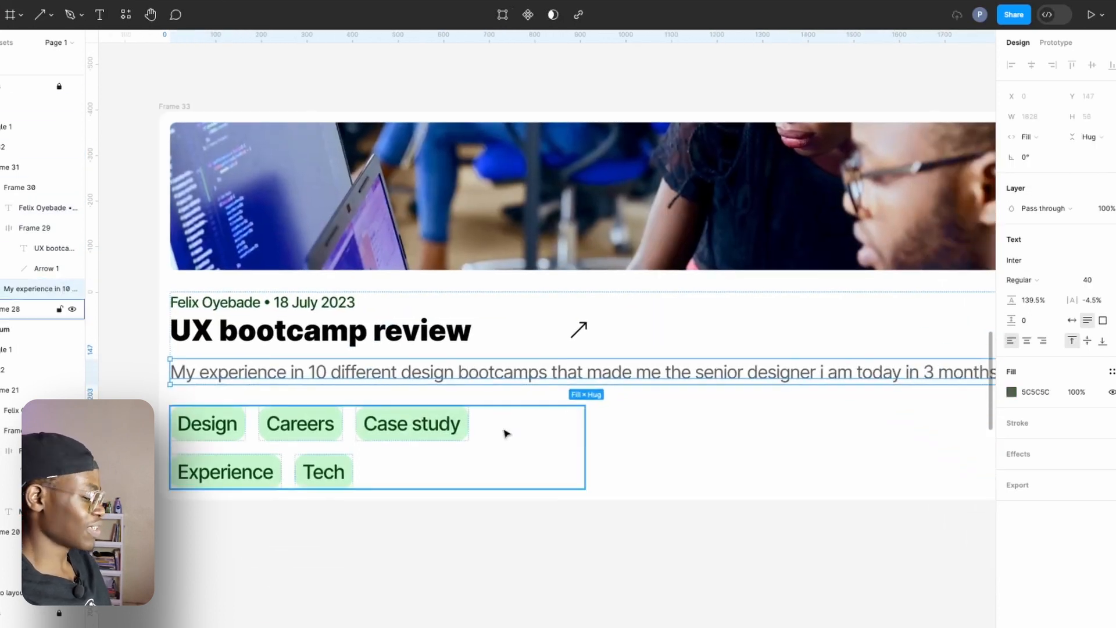
{"action": "scroll", "coordinate": [506, 431], "scroll_direction": "down", "scroll_amount": 4}
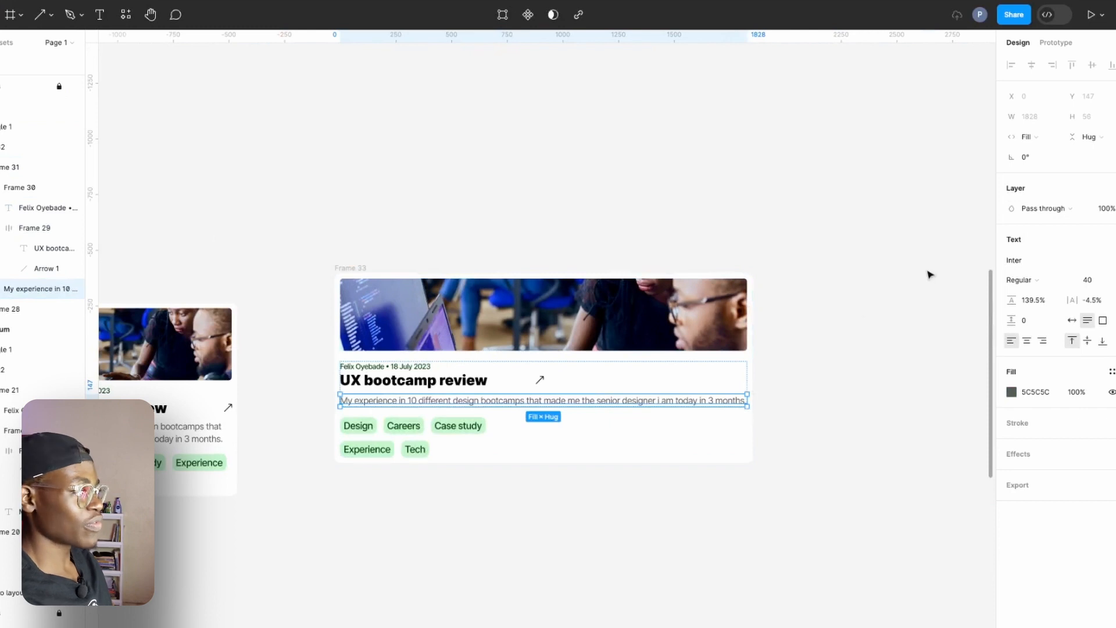
{"action": "left_click", "coordinate": [399, 449]}
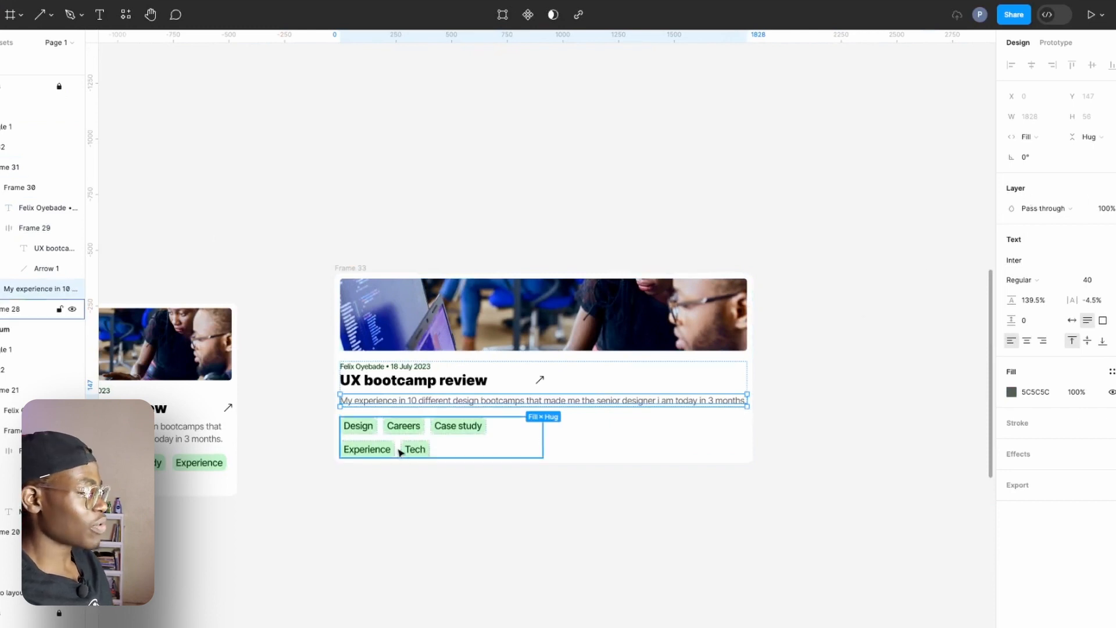
{"action": "left_click", "coordinate": [1034, 157]}
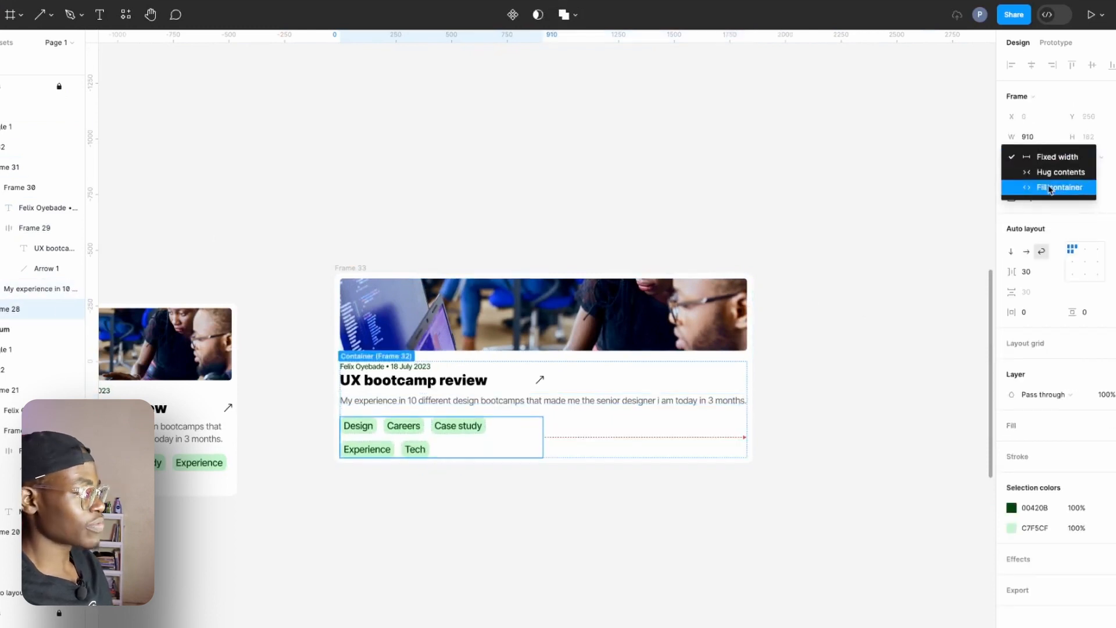
{"action": "left_click", "coordinate": [1059, 187]}
Try widening the card frame to test how its contents respond.
{"action": "left_click", "coordinate": [369, 273]}
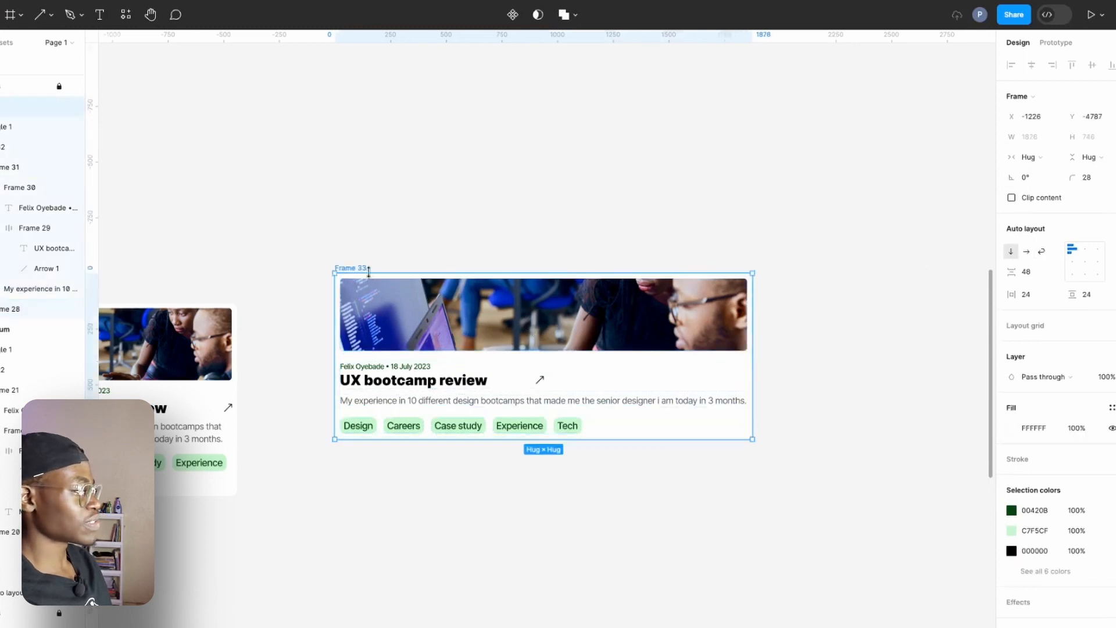
{"action": "left_click_drag", "start_coordinate": [753, 361], "coordinate": [792, 411]}
{"action": "double_click", "coordinate": [793, 413]}
Set the frame holding all text and tags below the image to Fill container width.
{"action": "left_click", "coordinate": [643, 404]}
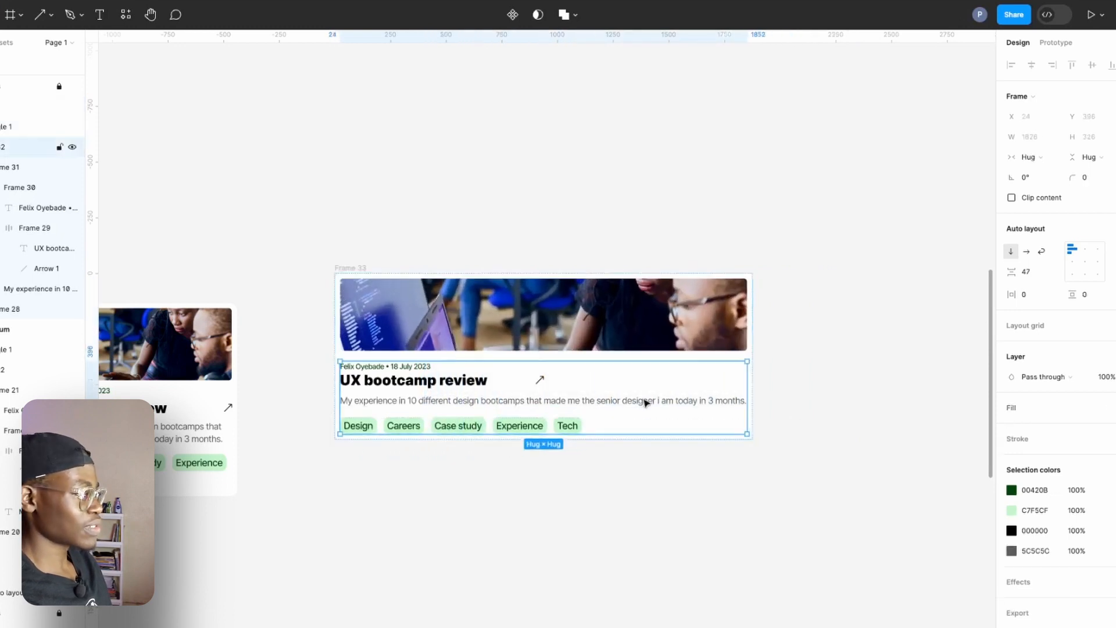
{"action": "left_click", "coordinate": [1032, 158]}
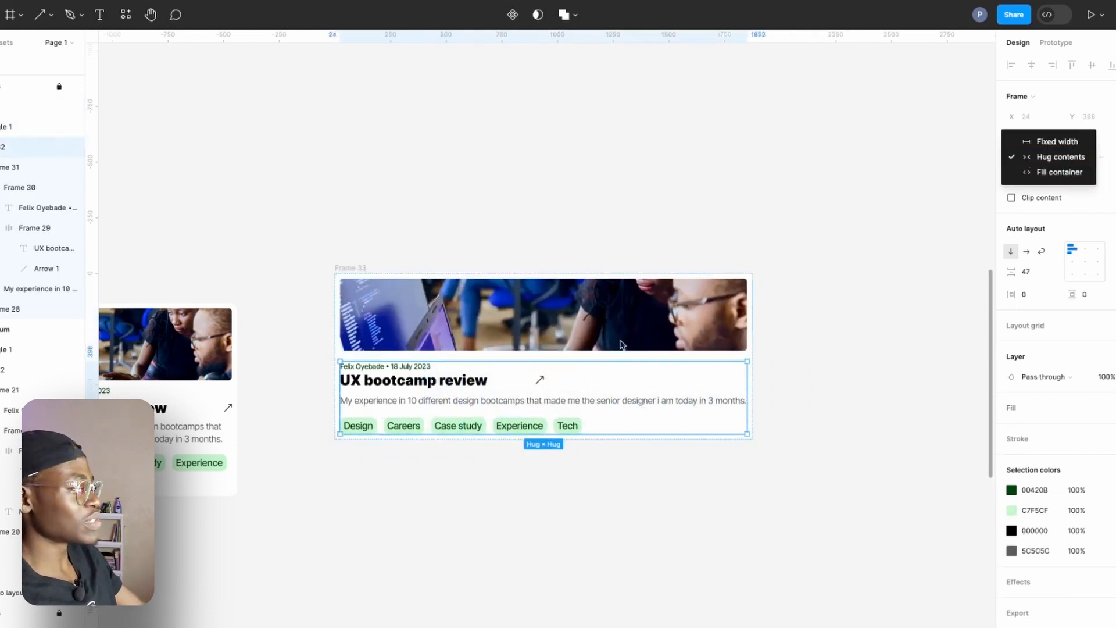
{"action": "left_click", "coordinate": [1058, 172]}
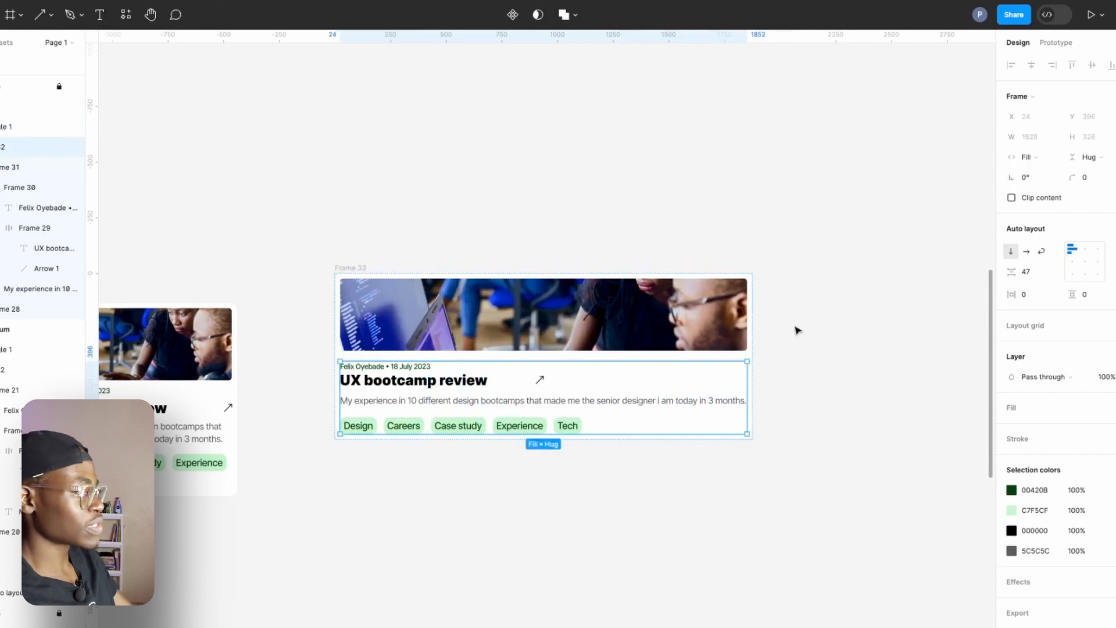
Rename the rebuilt card frame as "Copy".
{"action": "left_click", "coordinate": [349, 267]}
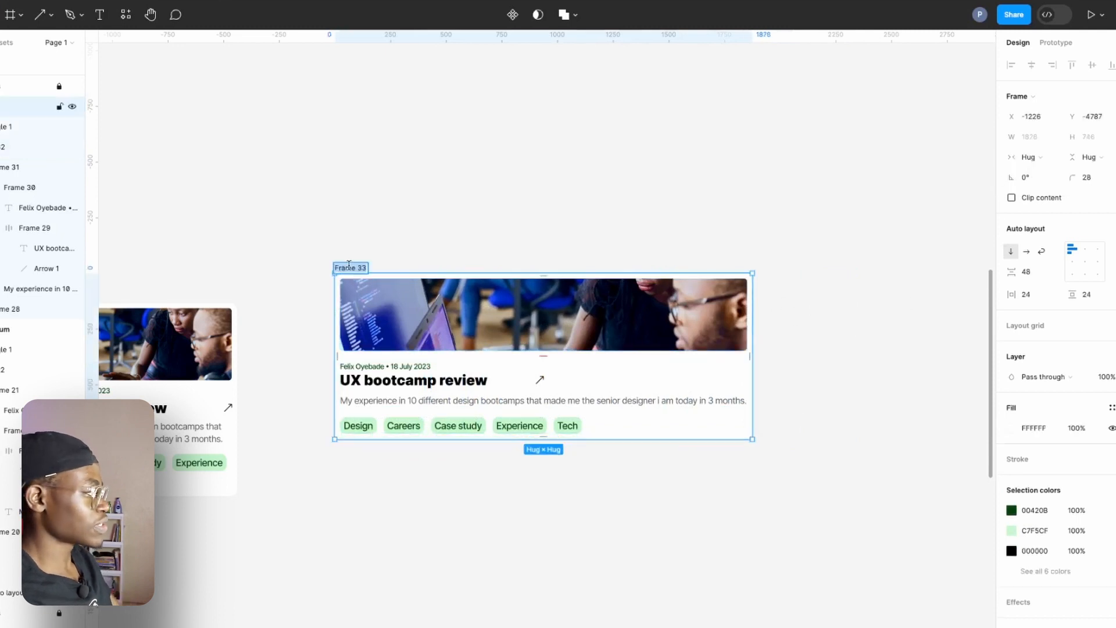
{"action": "double_click", "coordinate": [350, 267]}
{"action": "type", "text": "Cop"}
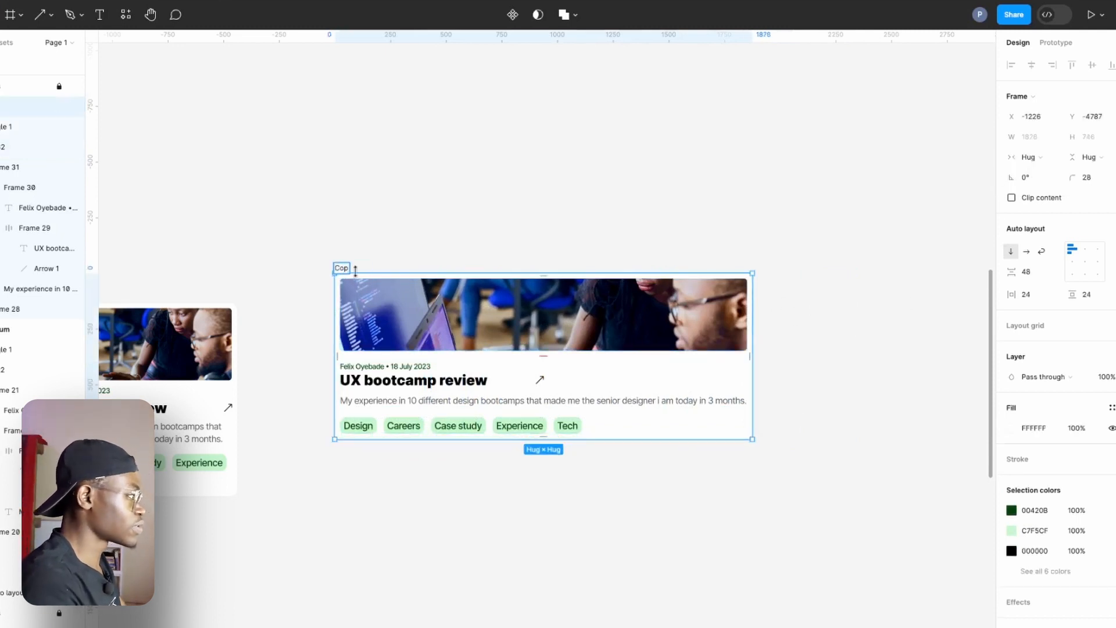
{"action": "type", "text": "y"}
{"action": "key", "text": "Return"}
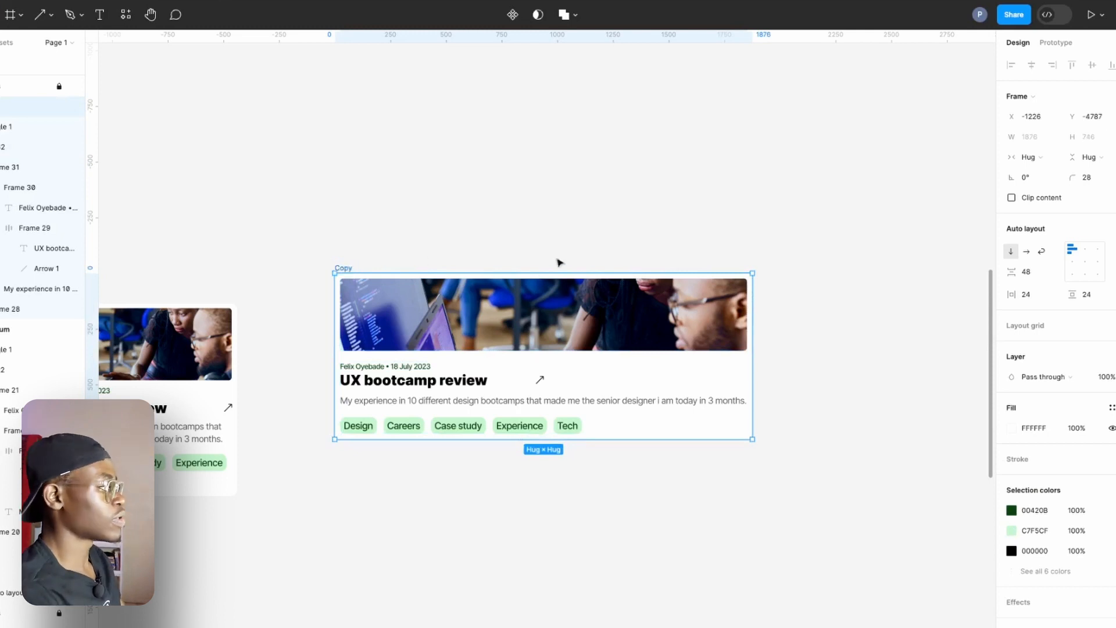
Try narrowing the Copy card to a width of about 709 to test its responsiveness.
{"action": "left_click_drag", "start_coordinate": [752, 360], "coordinate": [493, 366]}
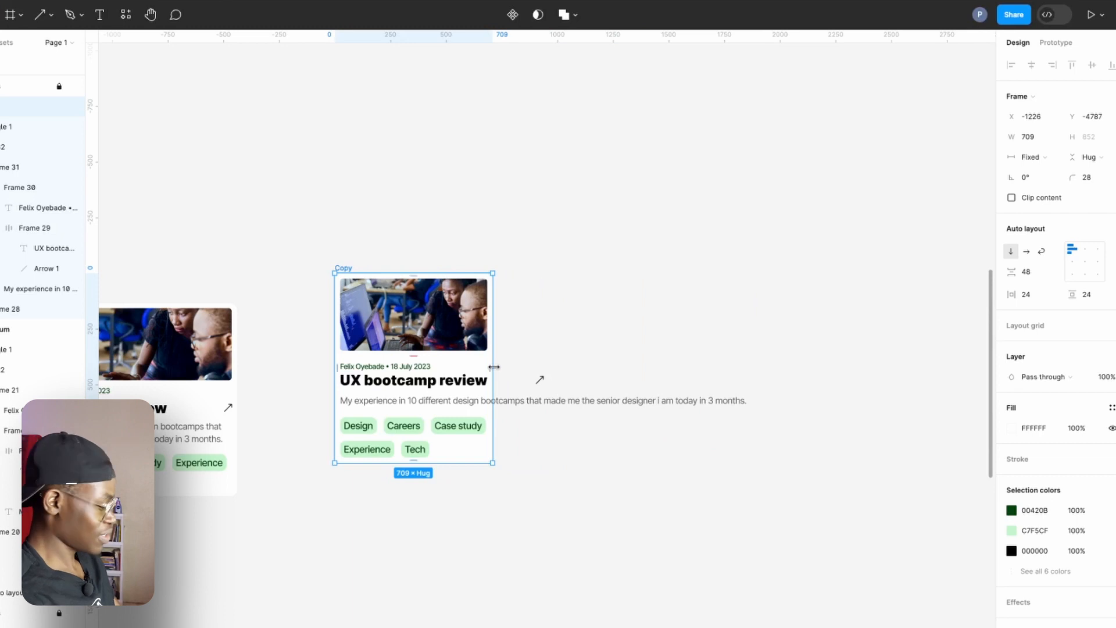
{"action": "double_click", "coordinate": [494, 366]}
Set the frame grouping the heading and description to Fill container width.
{"action": "left_click", "coordinate": [443, 377]}
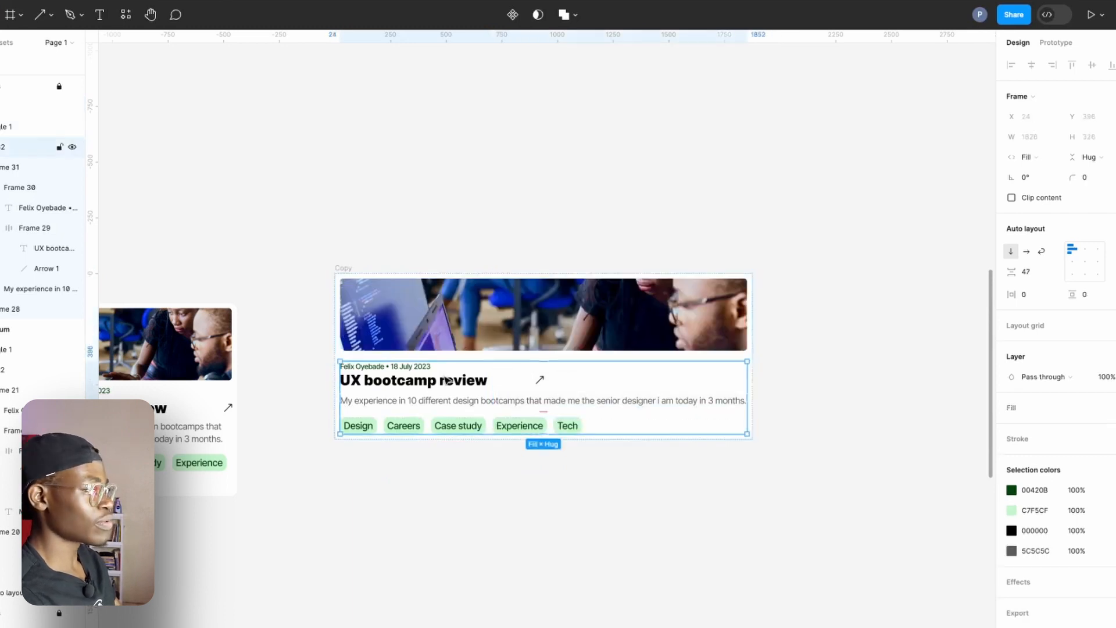
{"action": "left_click", "coordinate": [449, 386]}
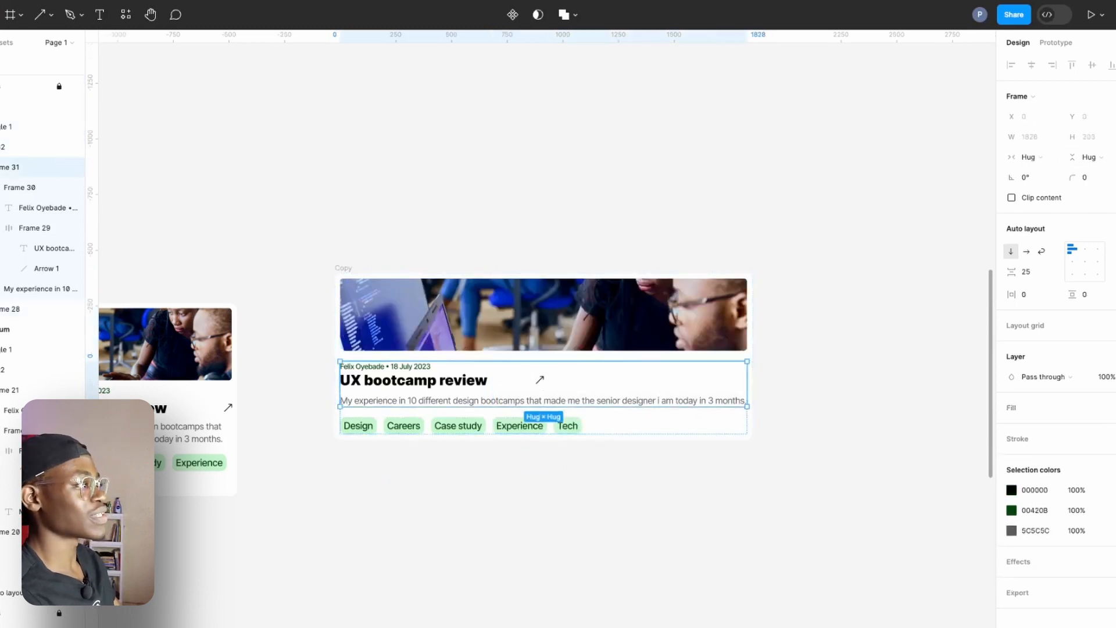
{"action": "left_click", "coordinate": [1031, 157]}
{"action": "left_click", "coordinate": [1044, 174]}
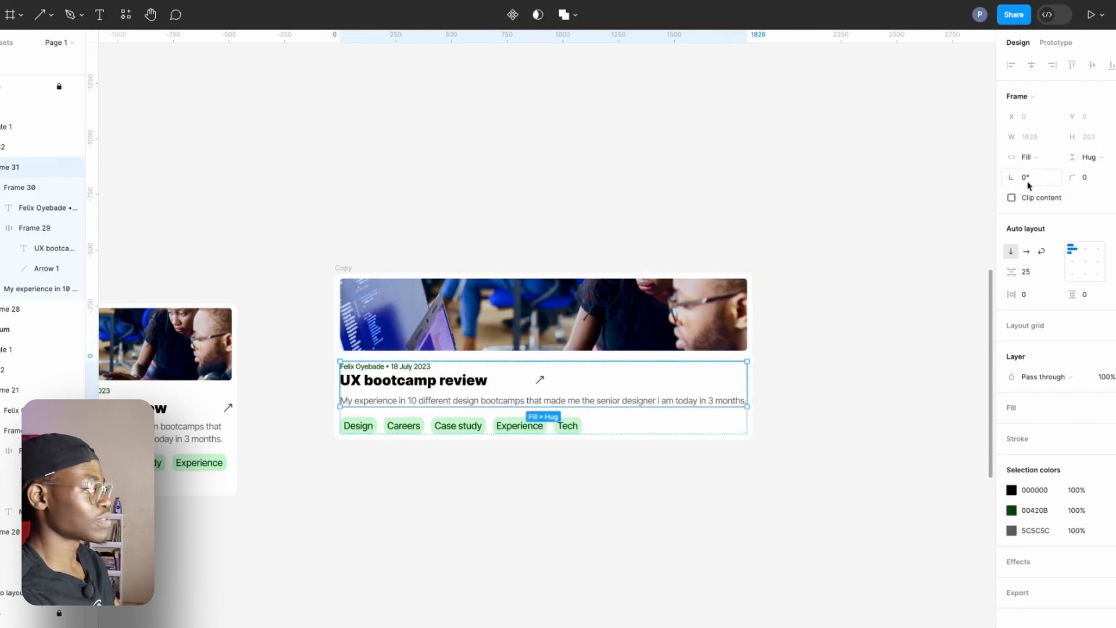
Set the "UX bootcamp review" title text to Fill container width within its row with the arrow.
{"action": "left_click", "coordinate": [468, 380]}
{"action": "left_click", "coordinate": [473, 382]}
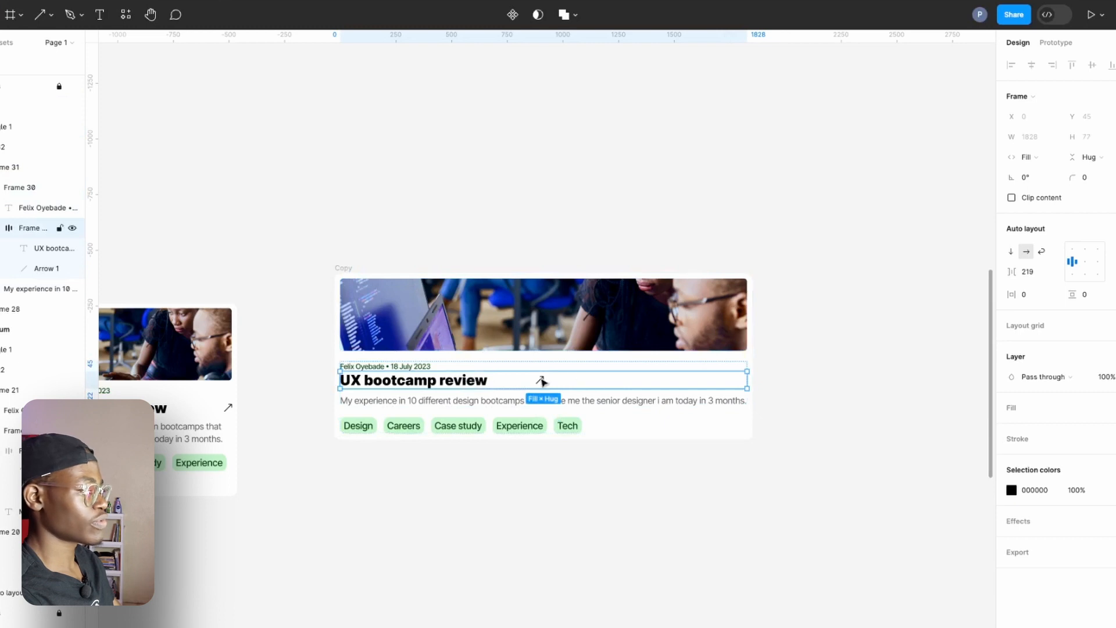
{"action": "left_click", "coordinate": [541, 380]}
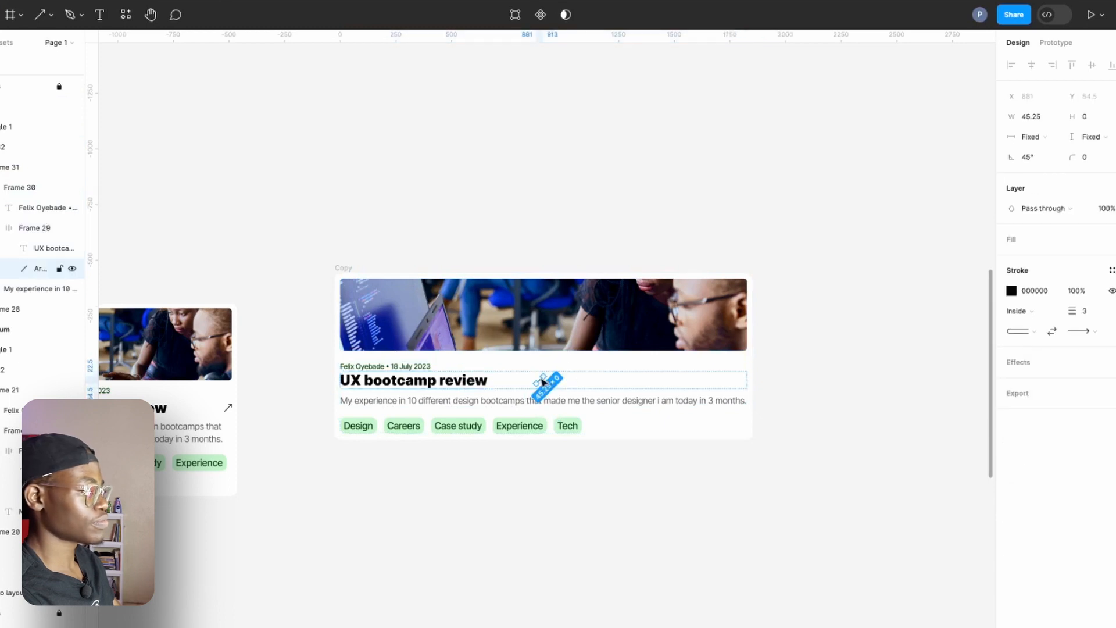
{"action": "left_click", "coordinate": [590, 384]}
{"action": "left_click", "coordinate": [448, 382]}
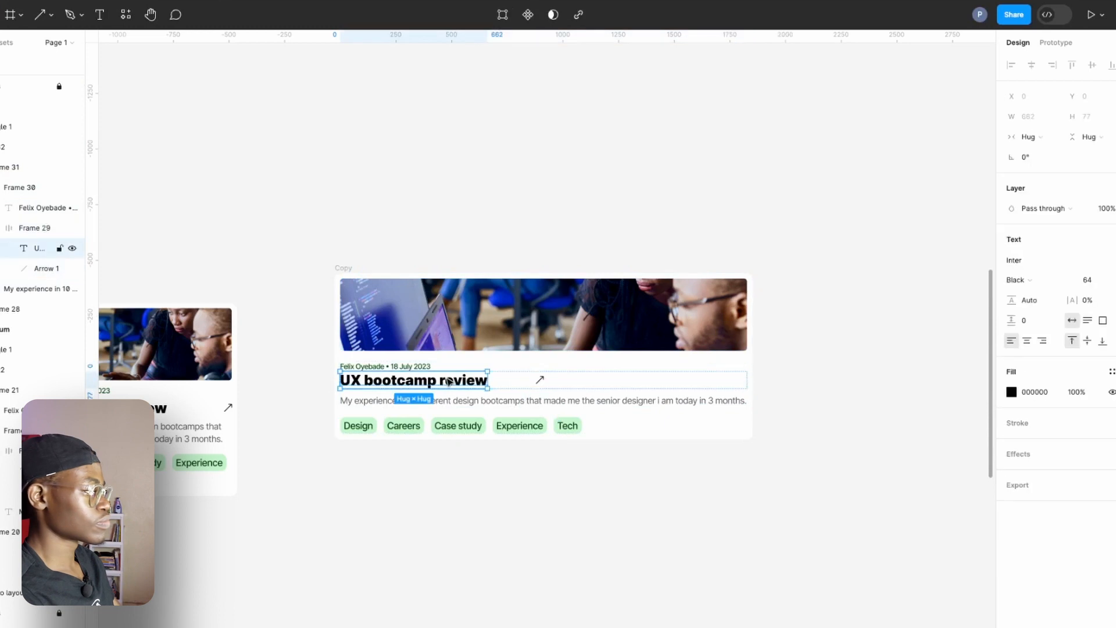
{"action": "left_click", "coordinate": [1028, 137]}
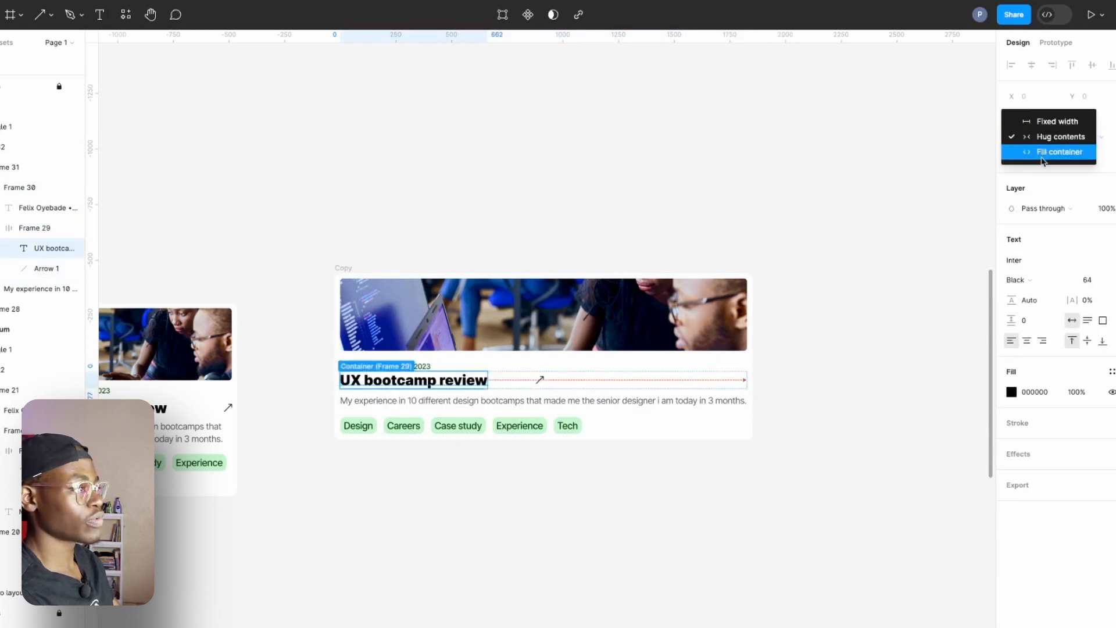
{"action": "left_click", "coordinate": [1040, 152]}
Resize the Copy card to a width of 1300.
{"action": "left_click", "coordinate": [351, 268]}
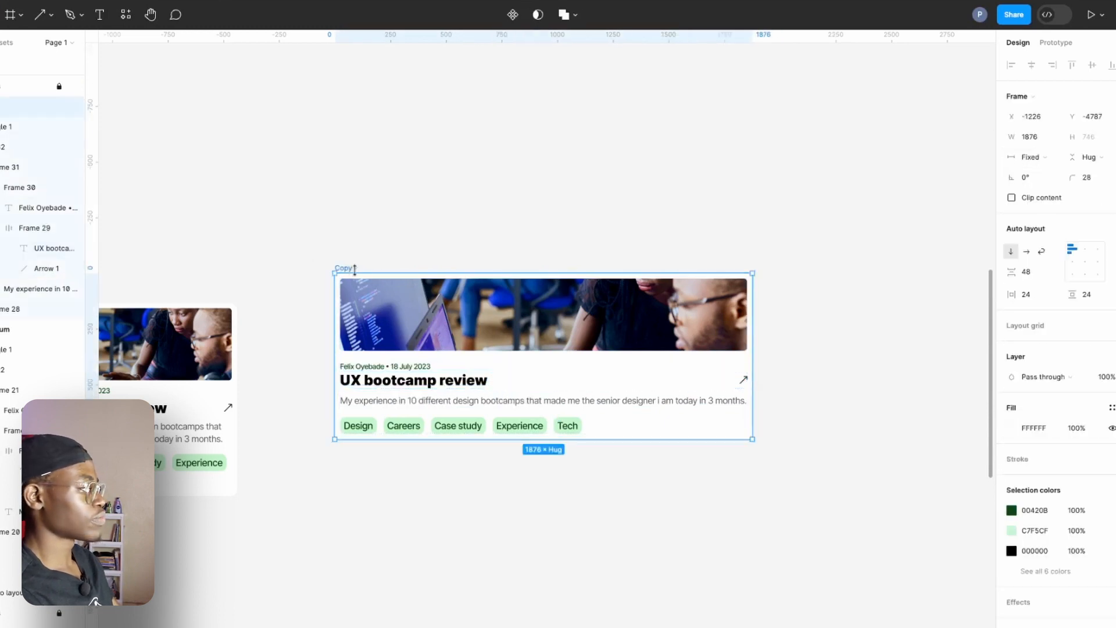
{"action": "left_click_drag", "start_coordinate": [756, 360], "coordinate": [622, 366]}
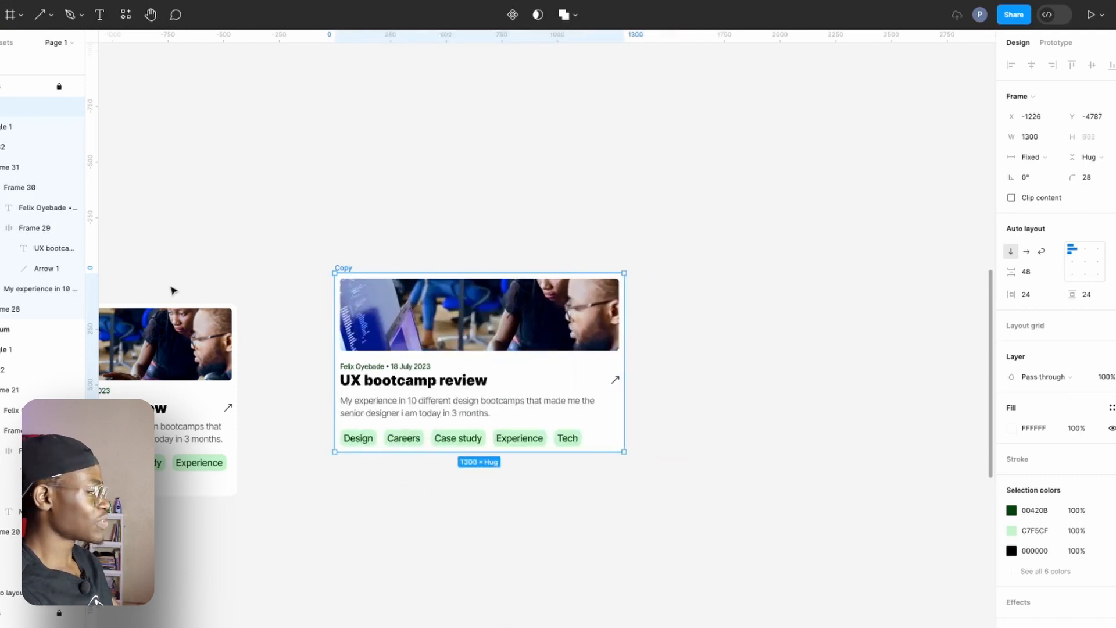
Try to widen the original "No. 2 - medium" card beyond its maximum width.
{"action": "scroll", "coordinate": [280, 256], "scroll_direction": "left", "scroll_amount": 5}
{"action": "left_click", "coordinate": [279, 257]}
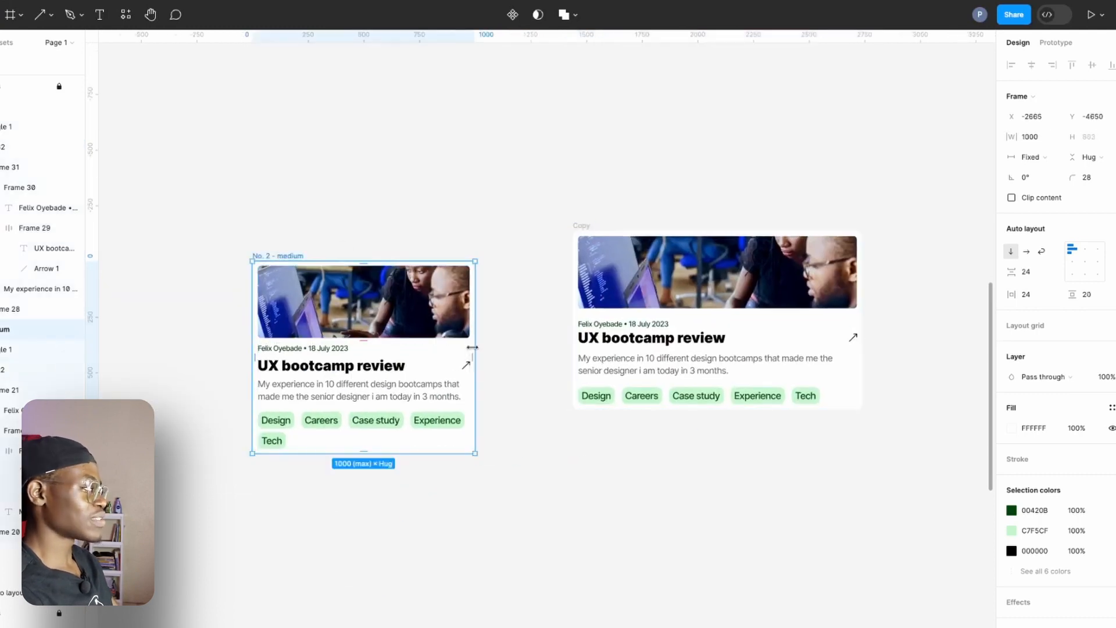
{"action": "left_click_drag", "start_coordinate": [476, 348], "coordinate": [489, 365]}
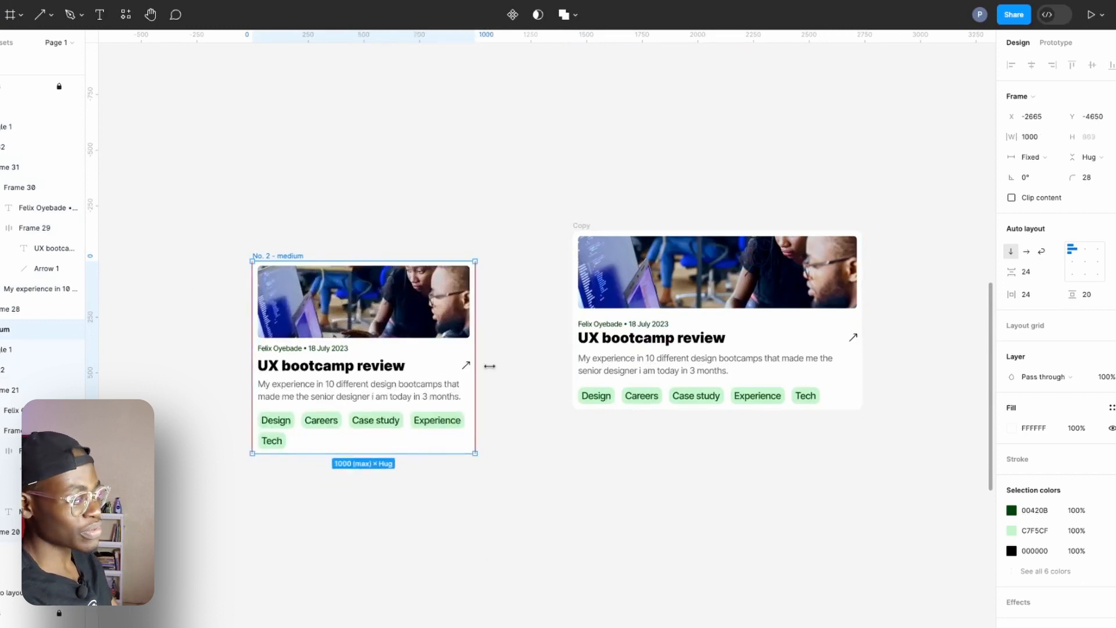
Add a maximum width of 1000 to the image in the Copy card.
{"action": "left_click", "coordinate": [585, 230]}
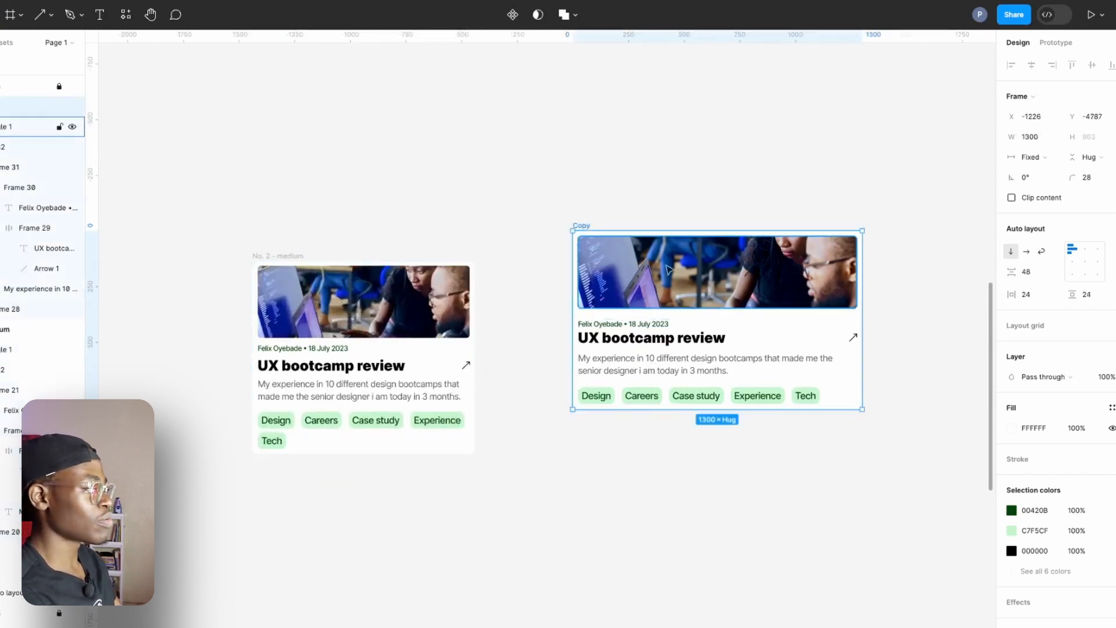
{"action": "left_click_drag", "start_coordinate": [668, 268], "coordinate": [551, 267]}
{"action": "scroll", "coordinate": [551, 267], "scroll_direction": "down", "scroll_amount": 2}
{"action": "scroll", "coordinate": [581, 274], "scroll_direction": "up", "scroll_amount": 5}
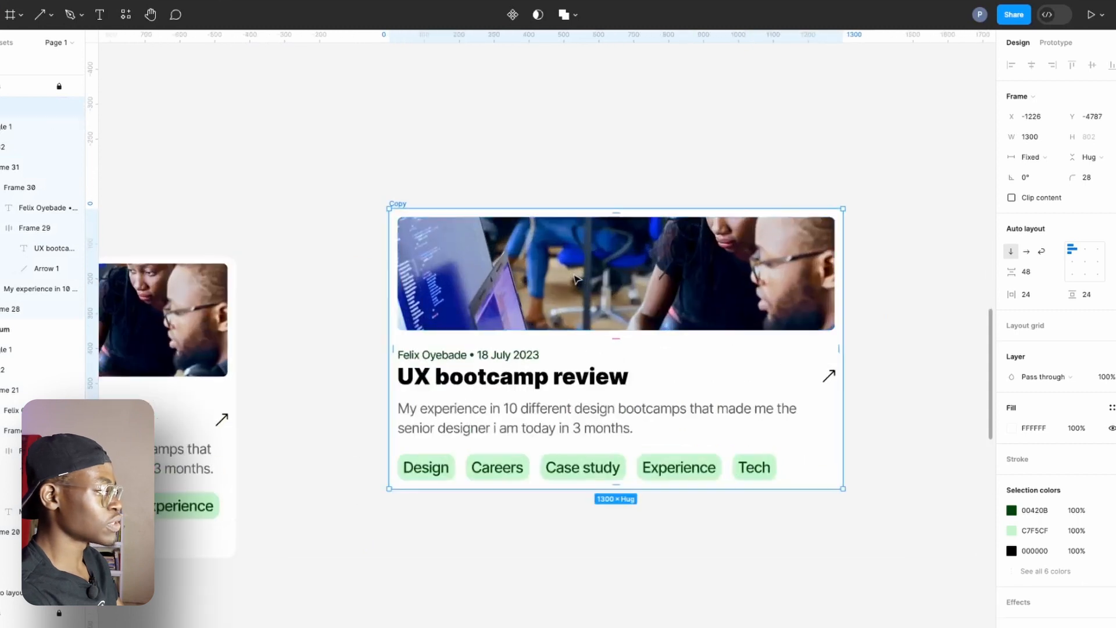
{"action": "left_click", "coordinate": [591, 277]}
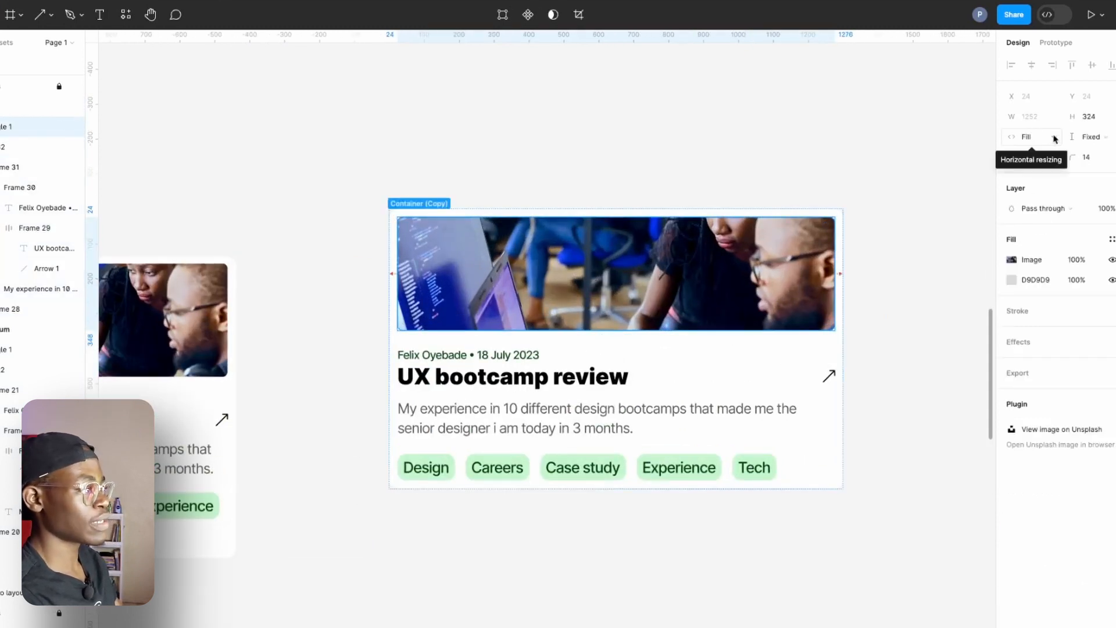
{"action": "left_click", "coordinate": [196, 313]}
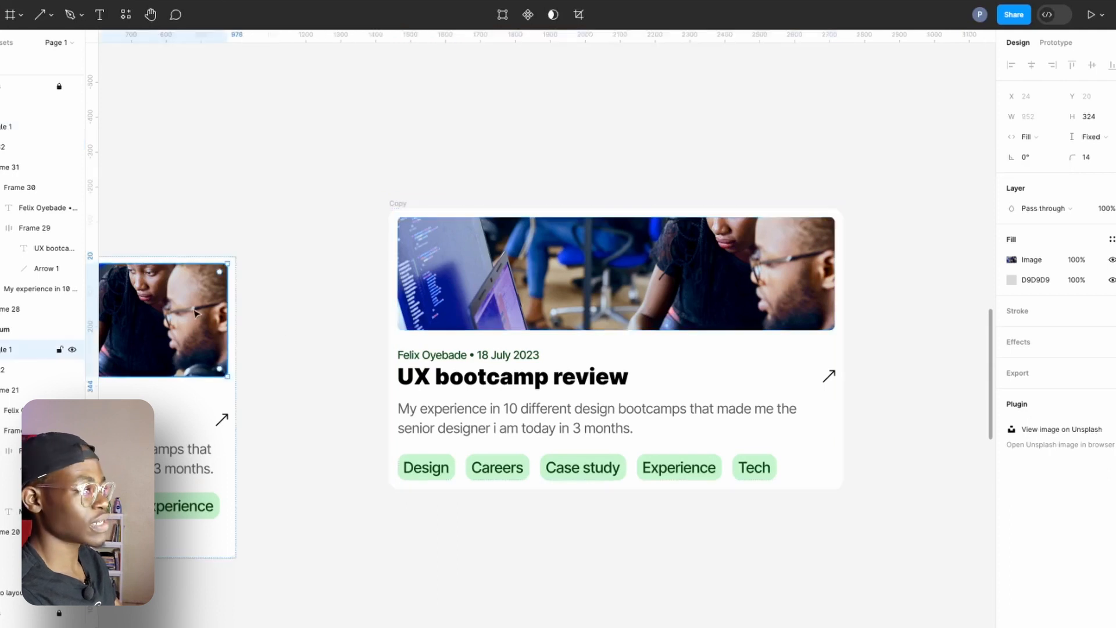
{"action": "left_click", "coordinate": [630, 309]}
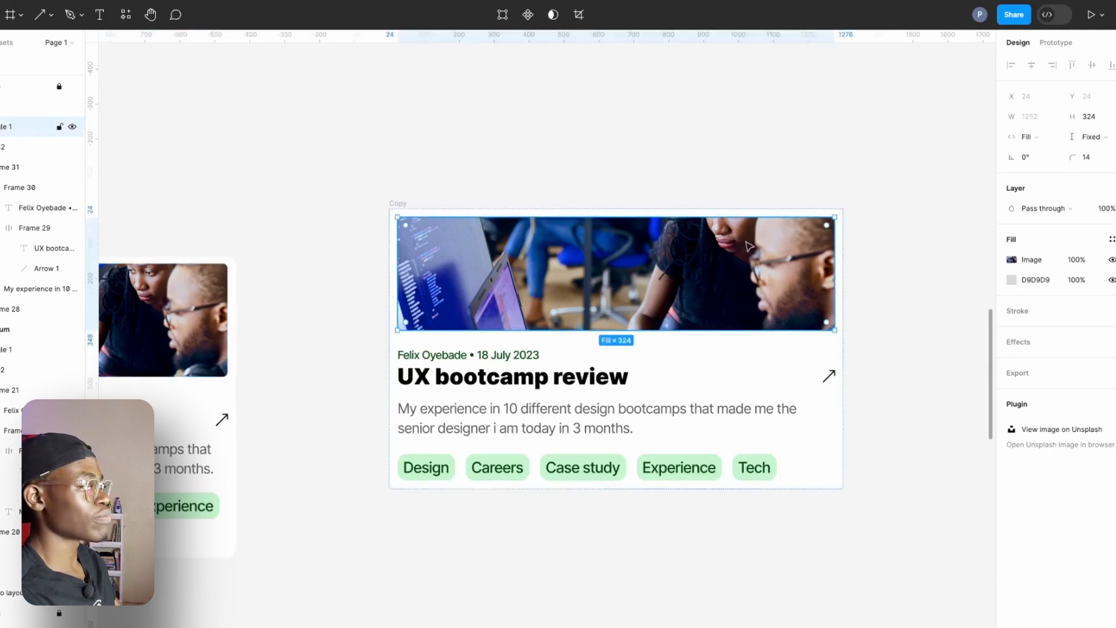
{"action": "left_click", "coordinate": [955, 128]}
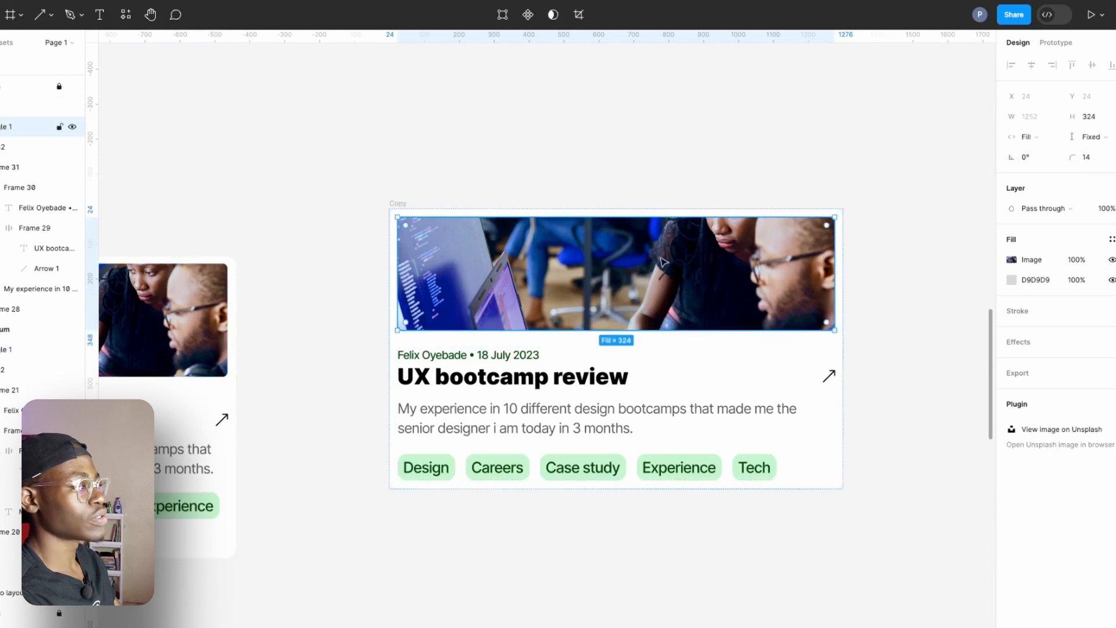
{"action": "left_click", "coordinate": [1057, 118]}
{"action": "left_click", "coordinate": [1046, 152]}
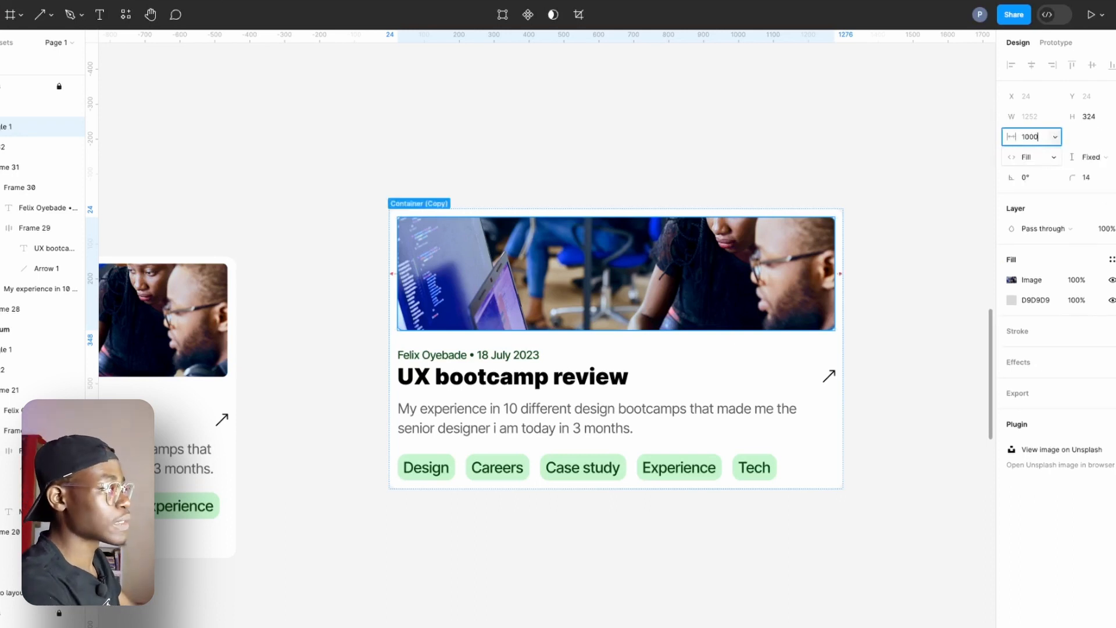
{"action": "key", "text": "Return"}
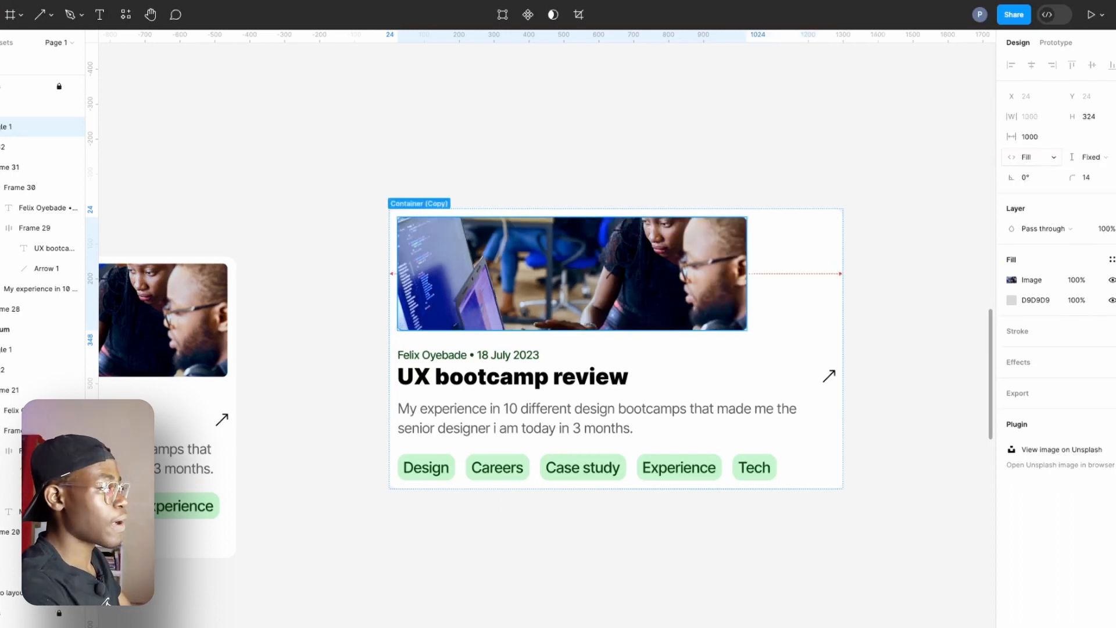
Add a minimum width of 500 to the Copy card's image.
{"action": "left_click", "coordinate": [1054, 119]}
{"action": "left_click", "coordinate": [1050, 138]}
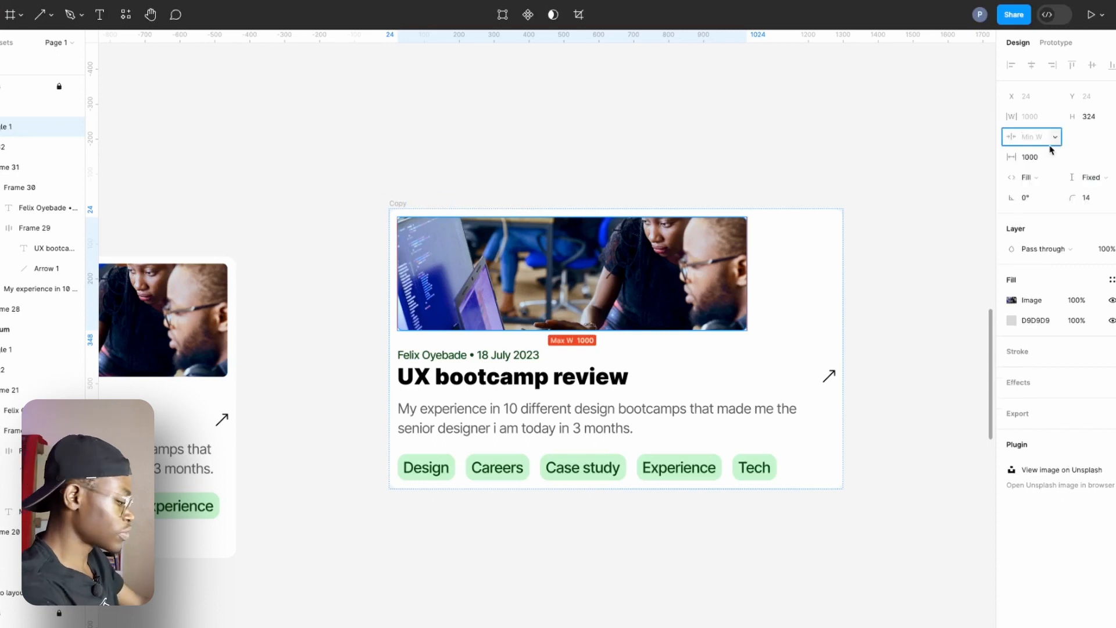
{"action": "key", "text": "Return"}
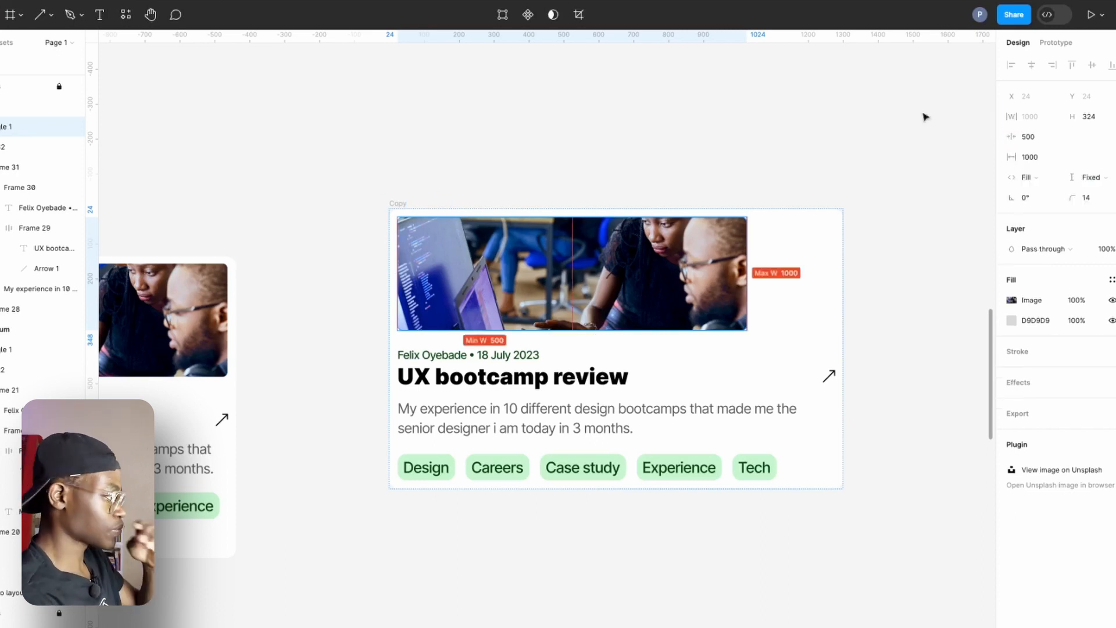
Give the frame holding the date, title and arrow in the Copy card a maximum width of 1000 and a minimum width of 500.
{"action": "left_click", "coordinate": [470, 356]}
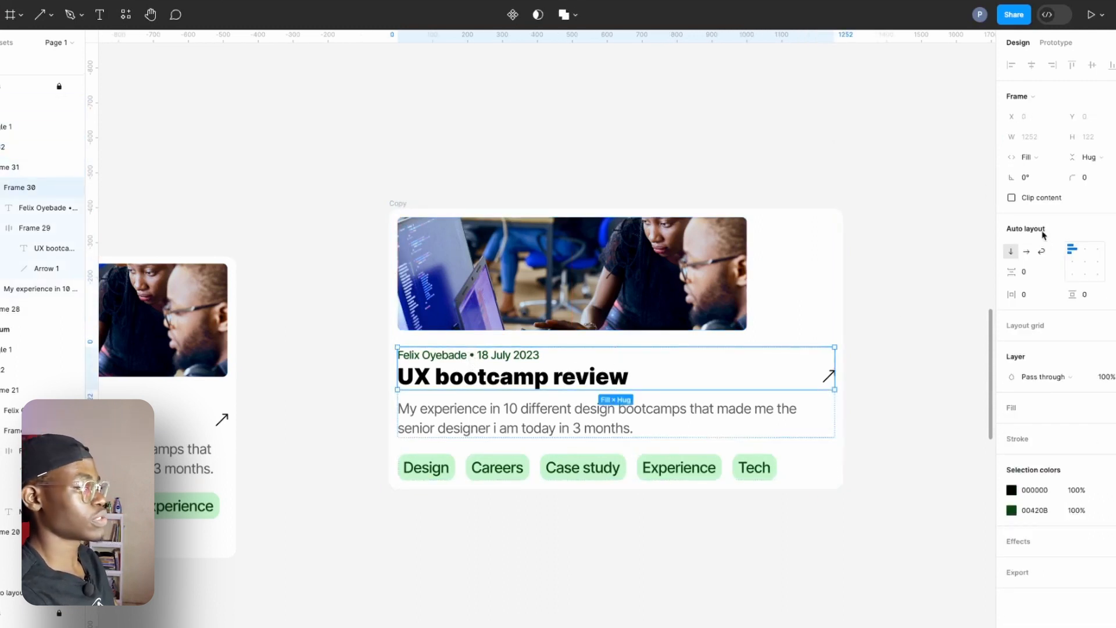
{"action": "left_click", "coordinate": [1053, 137]}
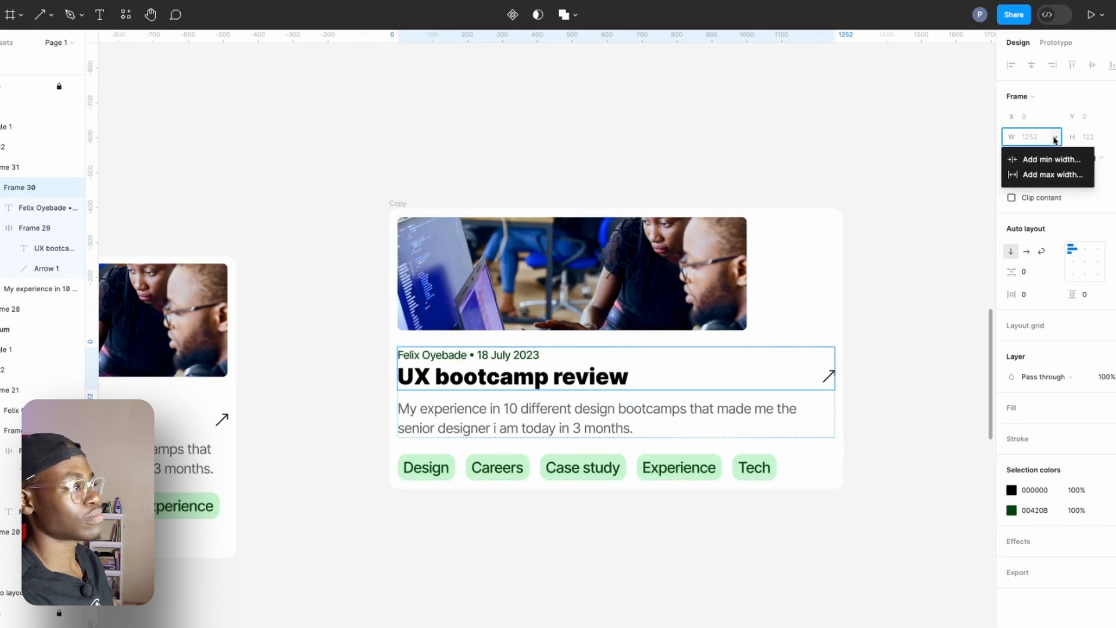
{"action": "left_click", "coordinate": [1050, 182]}
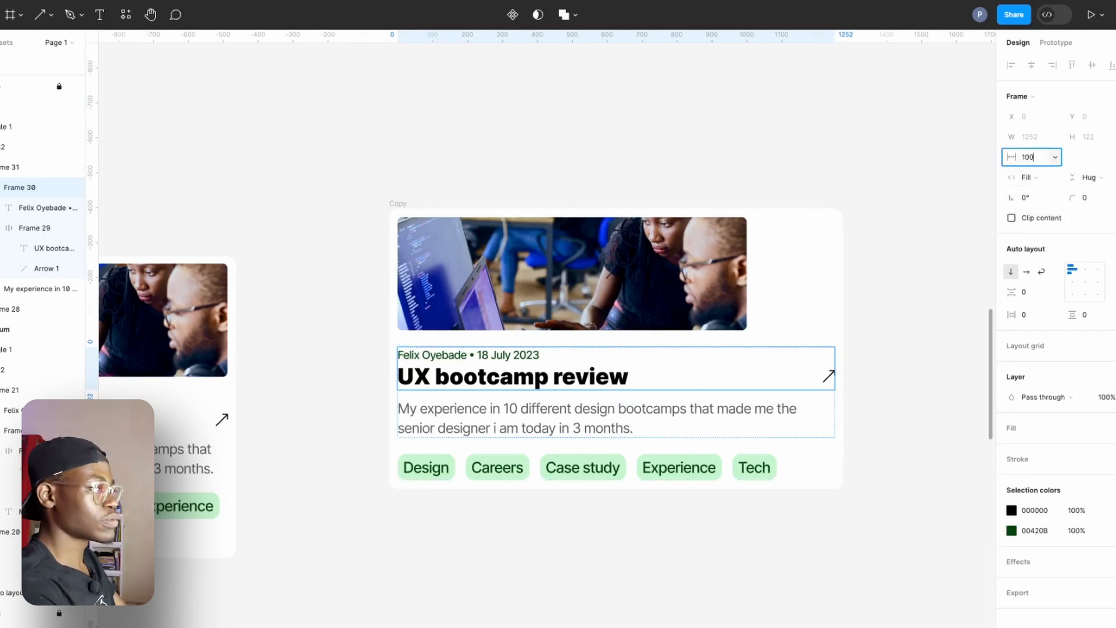
{"action": "type", "text": "1000"}
{"action": "key", "text": "Return"}
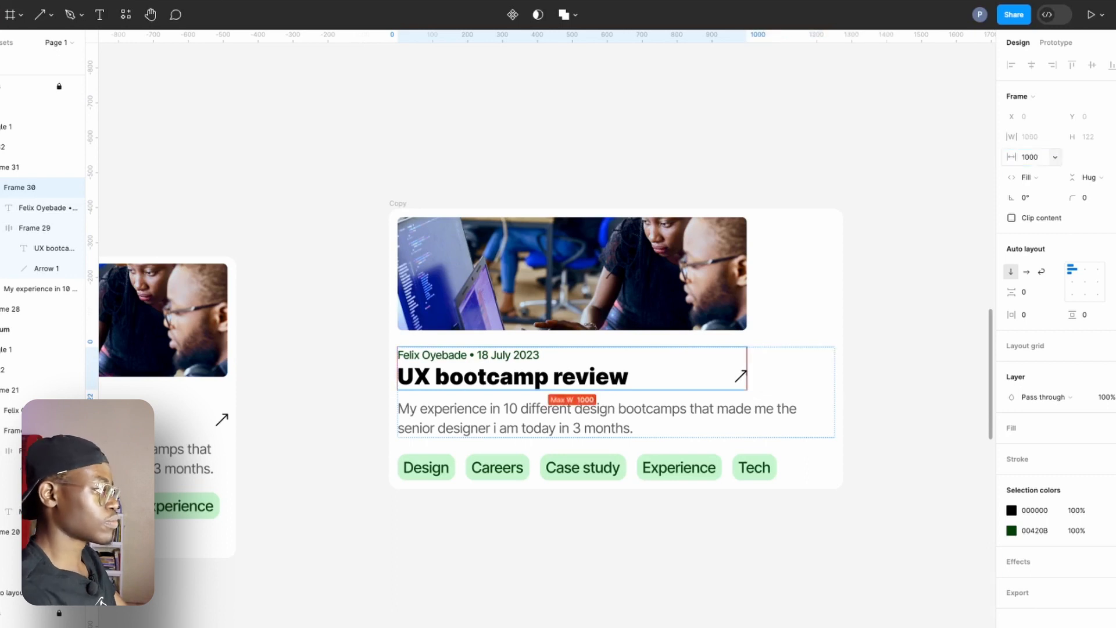
{"action": "left_click", "coordinate": [1054, 137]}
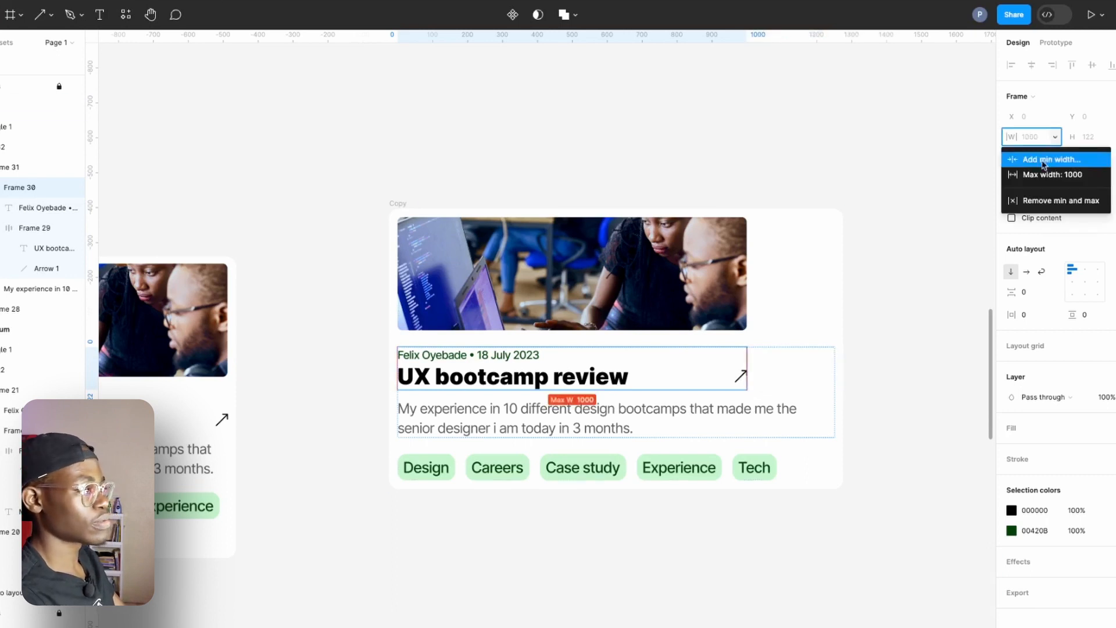
{"action": "left_click", "coordinate": [1042, 160]}
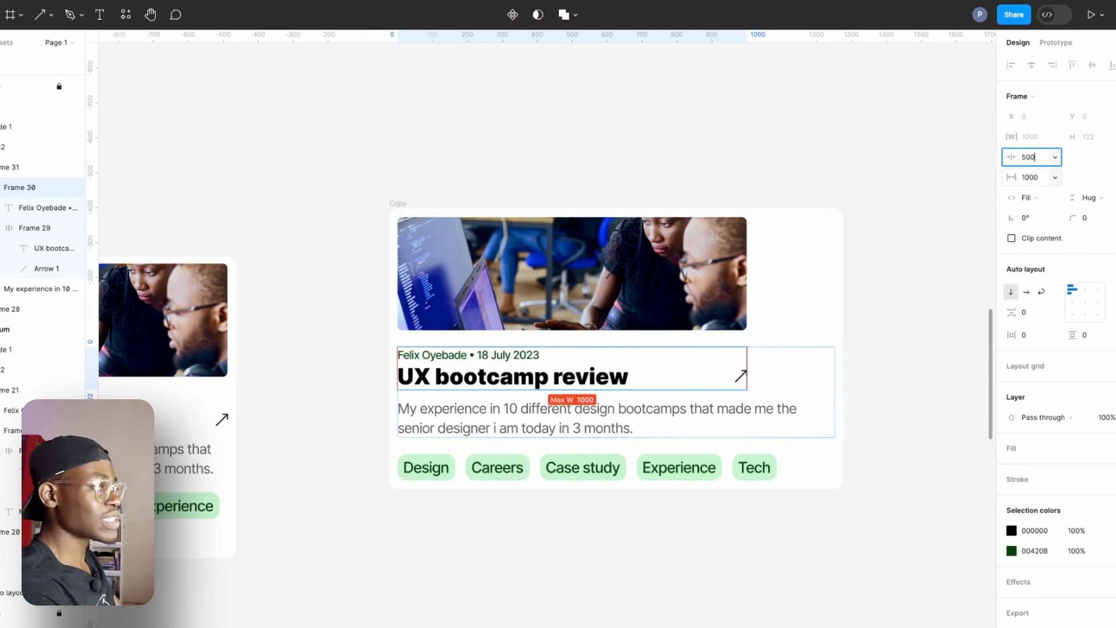
{"action": "key", "text": "Return"}
Give the whole Copy card a maximum width of 1000 and a minimum width of 500.
{"action": "left_click", "coordinate": [775, 304]}
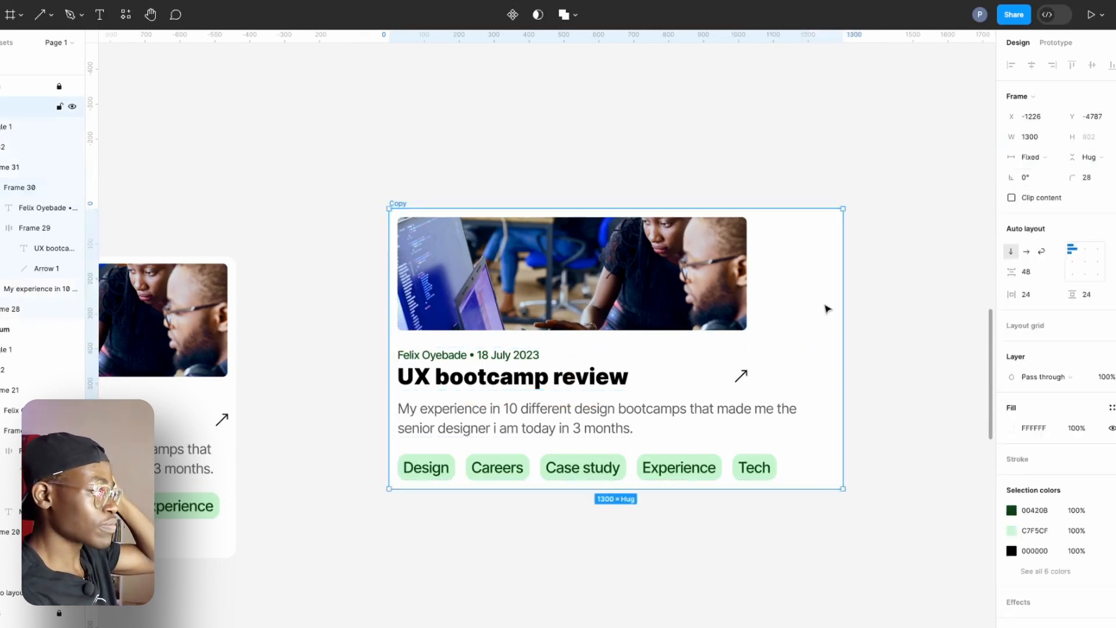
{"action": "left_click", "coordinate": [1055, 138]}
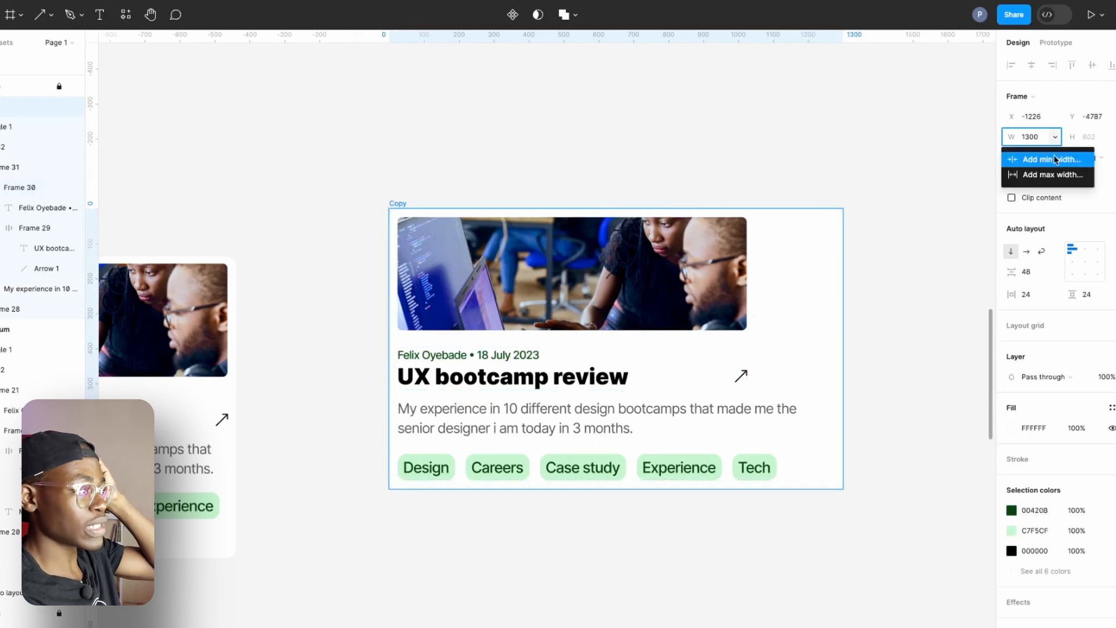
{"action": "left_click", "coordinate": [1059, 175]}
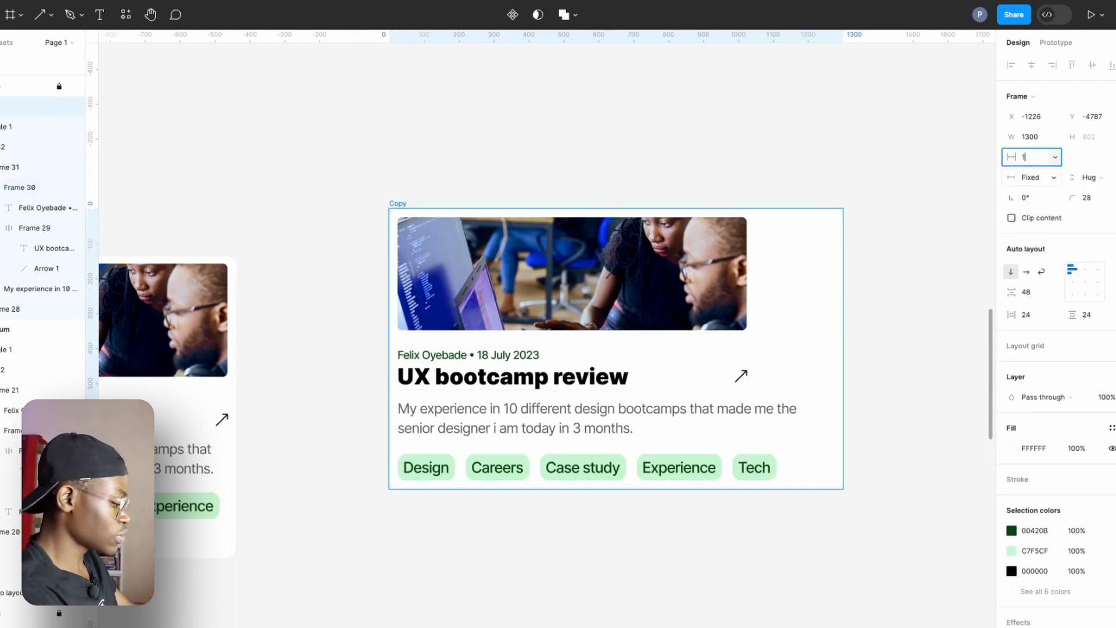
{"action": "type", "text": "1000"}
{"action": "key", "text": "Return"}
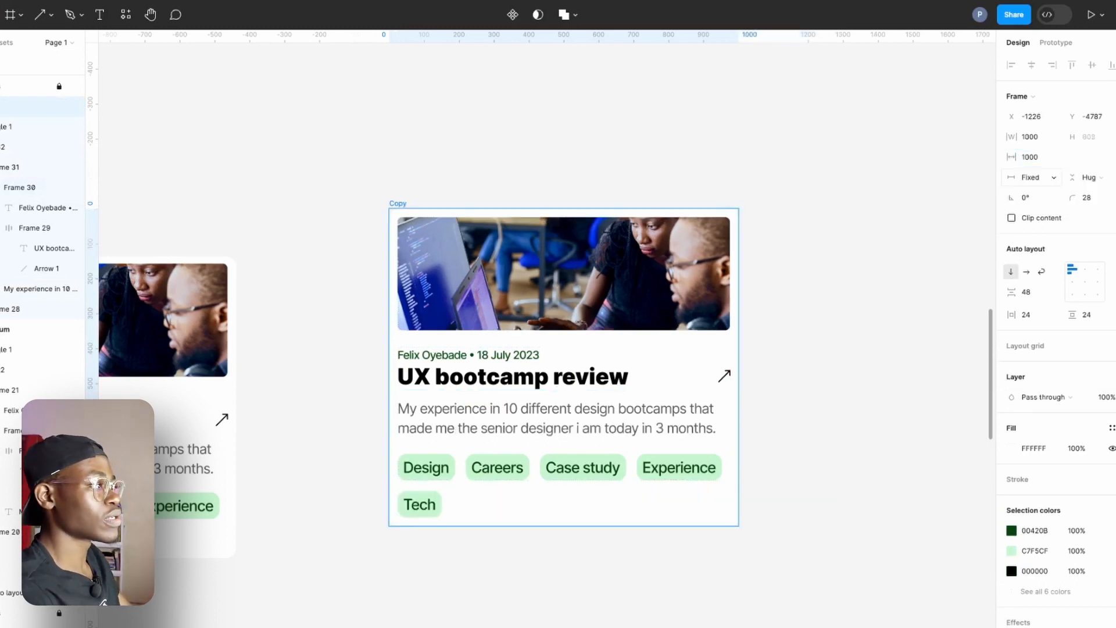
{"action": "left_click", "coordinate": [1055, 137]}
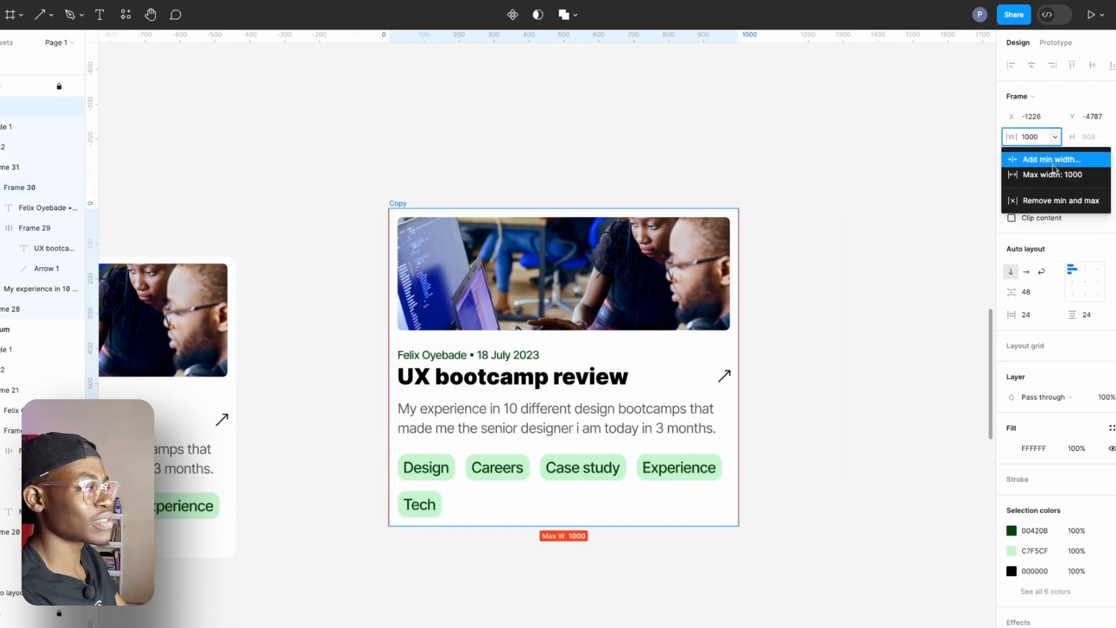
{"action": "left_click", "coordinate": [1051, 158]}
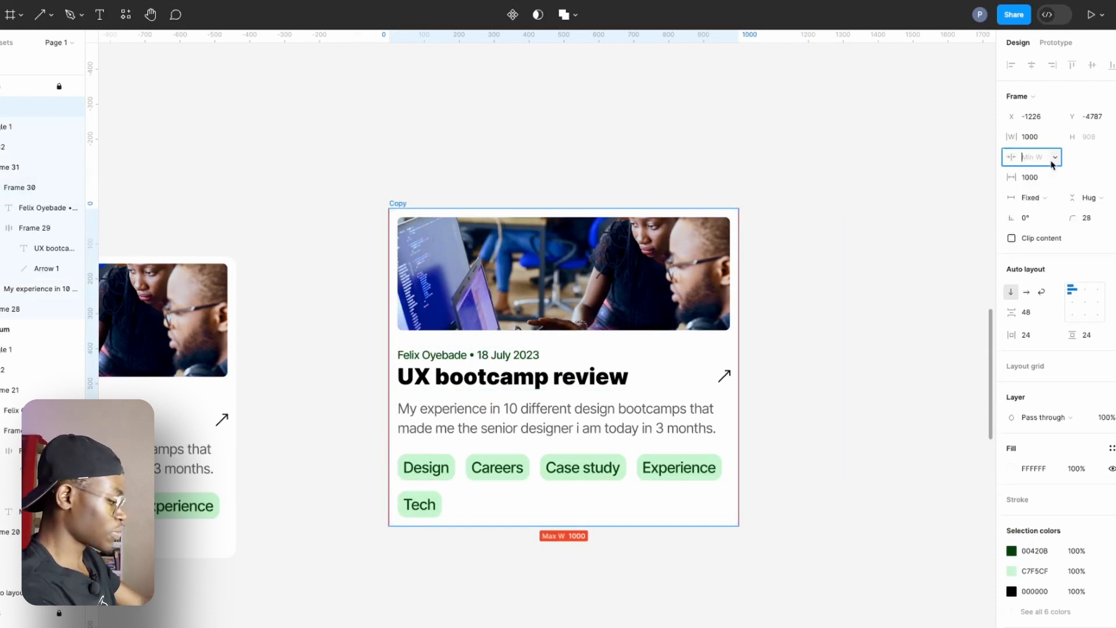
{"action": "key", "text": "Return"}
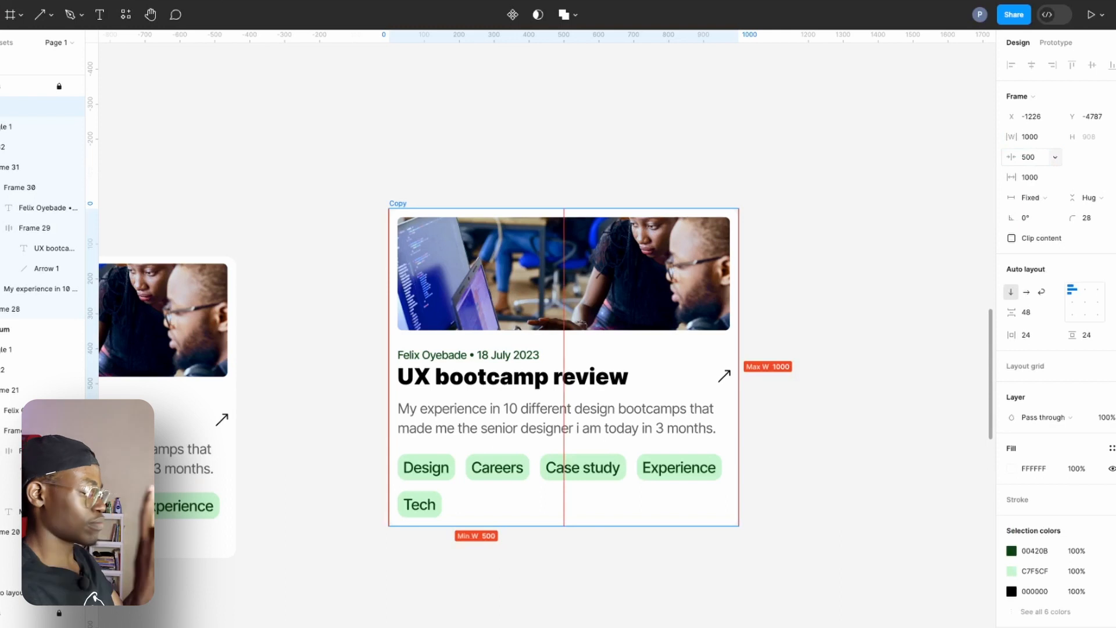
Test the Copy card's resizing by narrowing it to its 500 minimum and widening it again to about 700.
{"action": "left_click", "coordinate": [401, 204]}
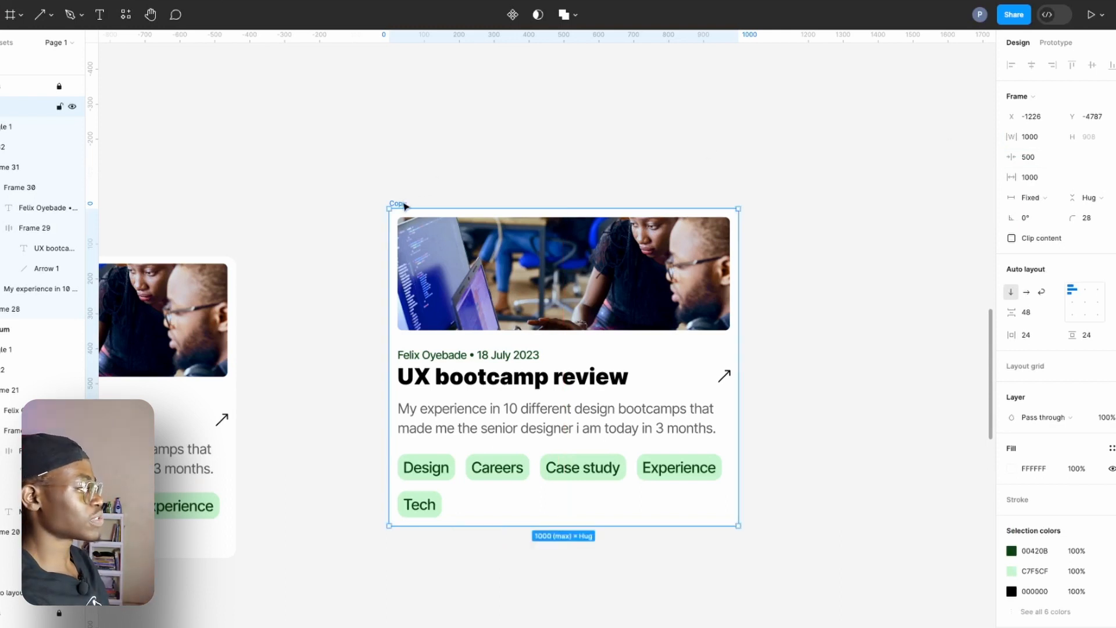
{"action": "left_click_drag", "start_coordinate": [740, 338], "coordinate": [364, 372]}
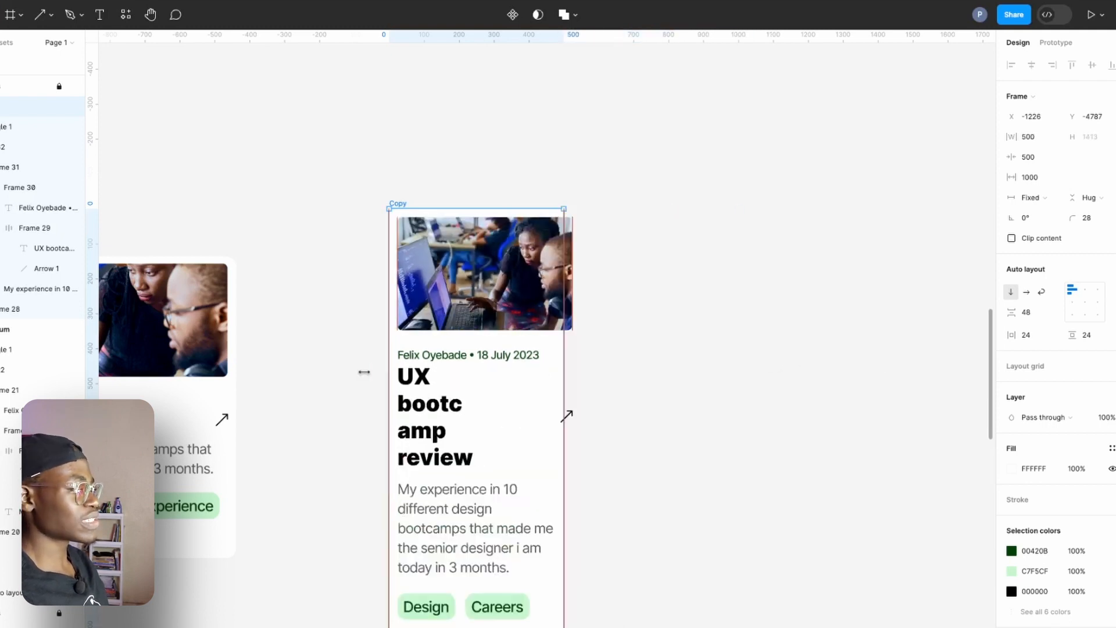
{"action": "left_click_drag", "start_coordinate": [439, 368], "coordinate": [633, 367]}
Remove the minimum and maximum widths from the Copy card's image.
{"action": "left_click", "coordinate": [585, 276]}
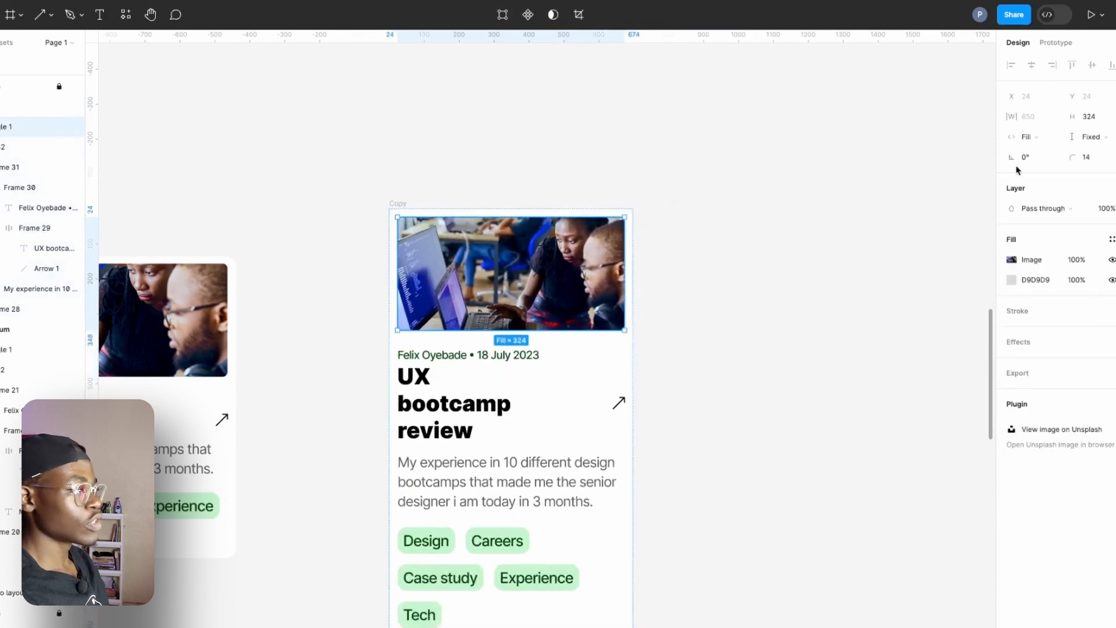
{"action": "left_click", "coordinate": [1054, 116]}
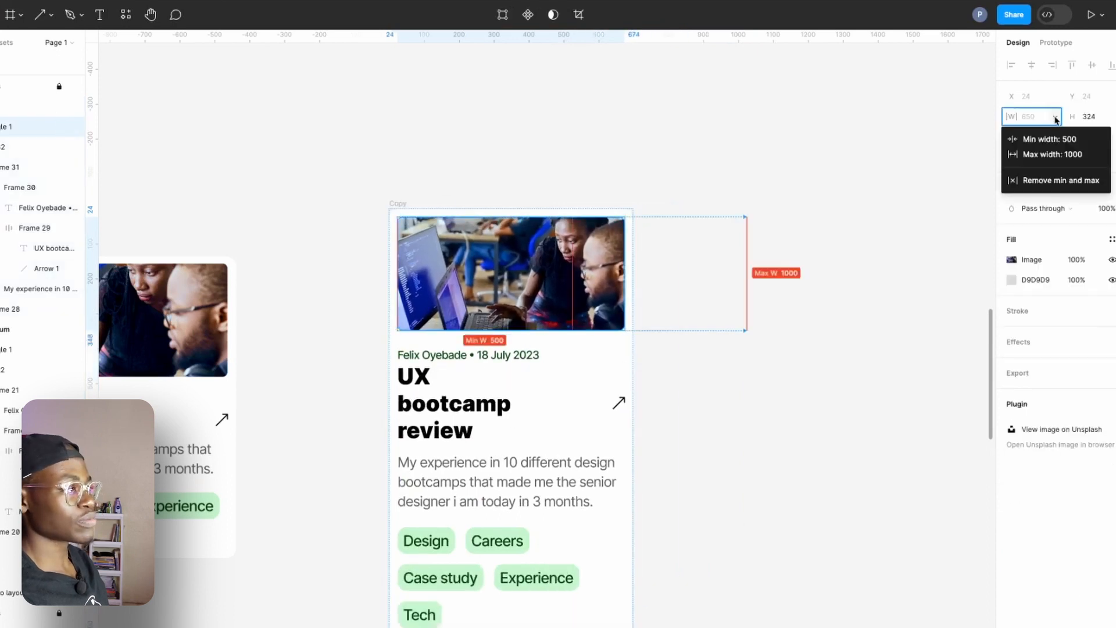
{"action": "left_click", "coordinate": [1043, 178]}
{"action": "left_click", "coordinate": [1051, 117]}
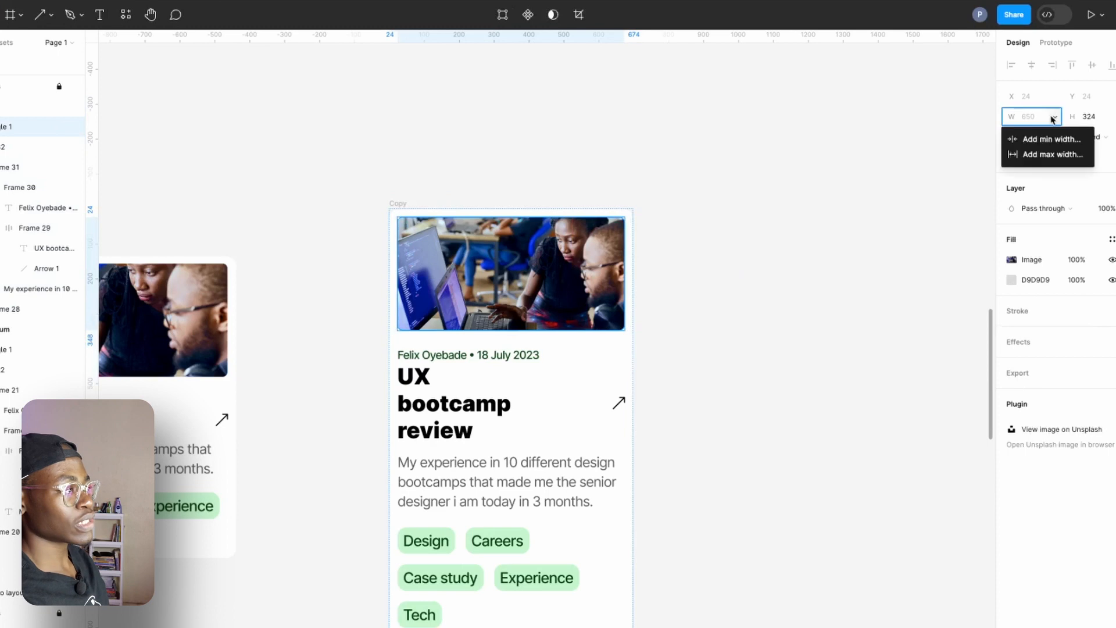
{"action": "left_click", "coordinate": [1041, 153]}
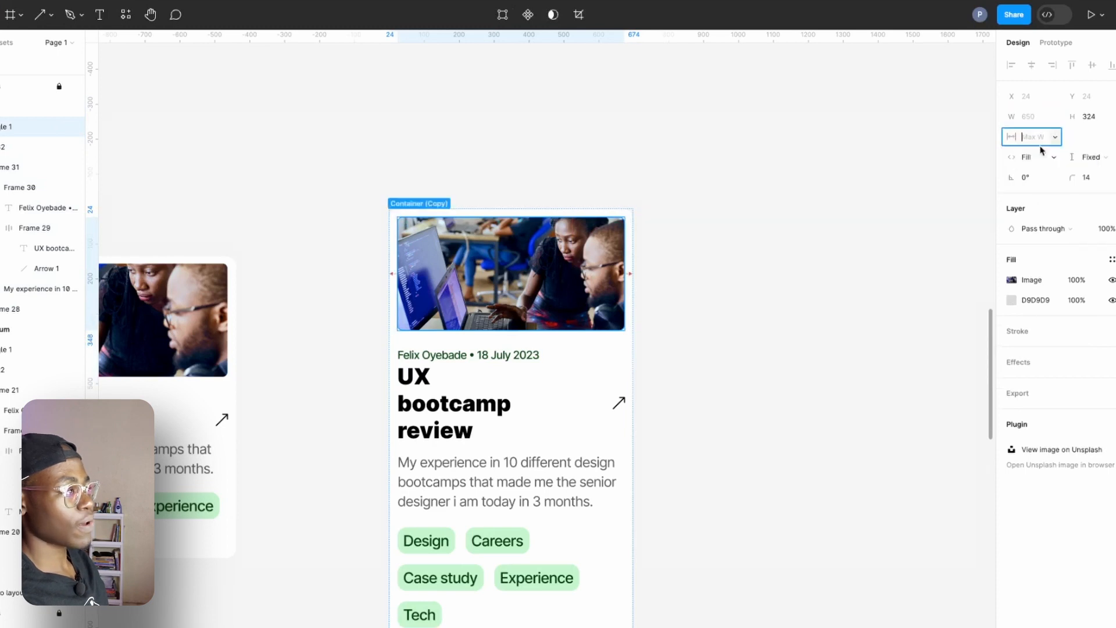
{"action": "left_click", "coordinate": [864, 187]}
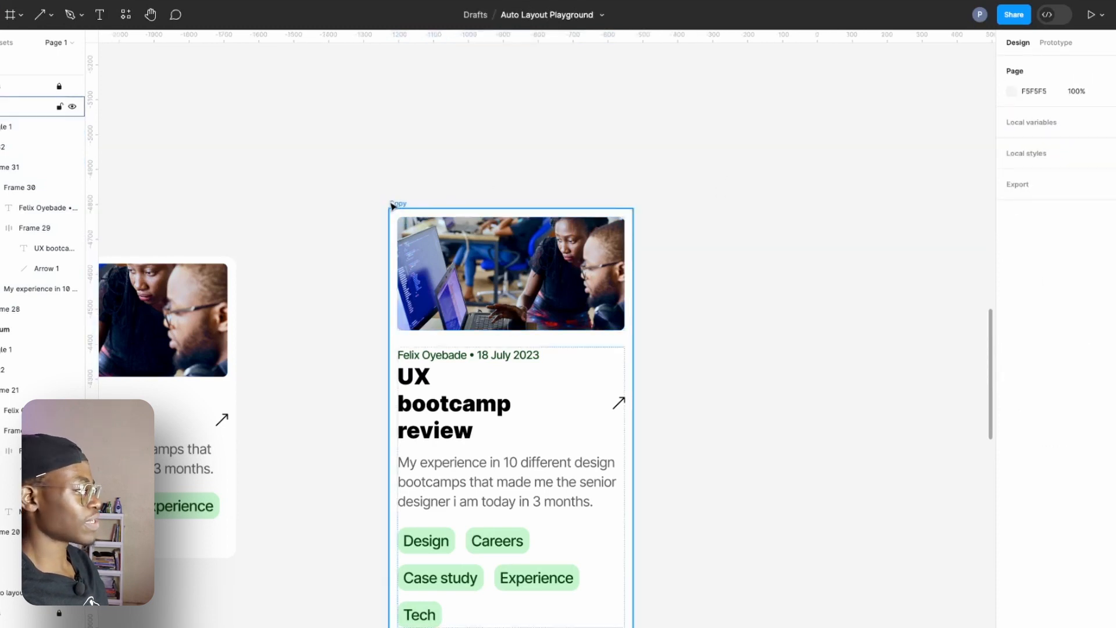
Widen the Copy card to 950.
{"action": "left_click", "coordinate": [397, 203]}
{"action": "left_click_drag", "start_coordinate": [660, 295], "coordinate": [720, 374]}
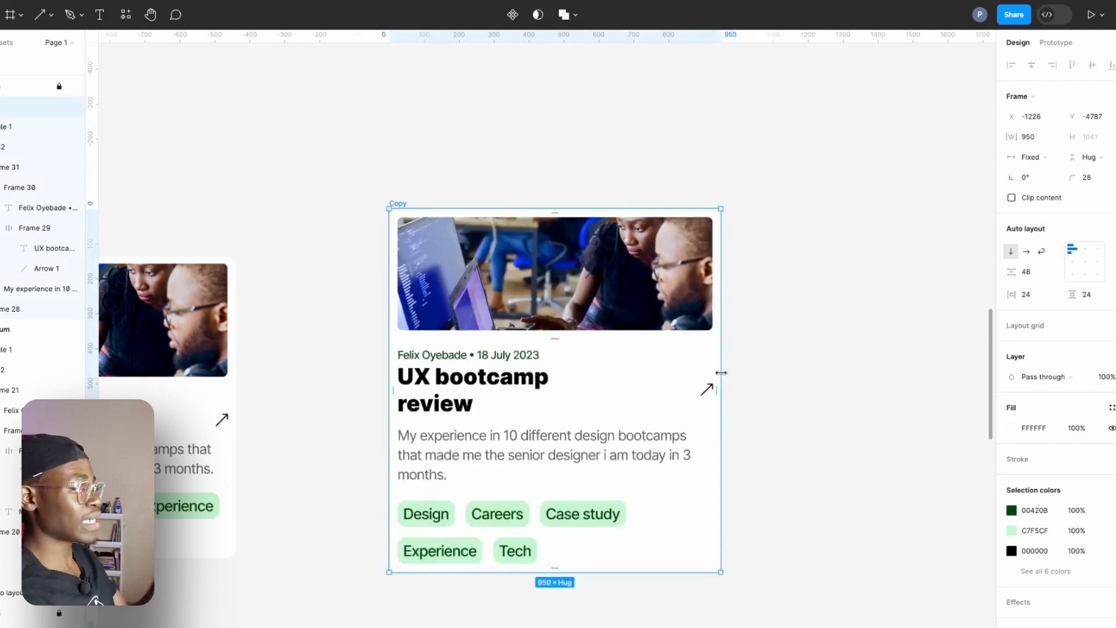
Add a minimum width of 400 to the description paragraph in the Copy card.
{"action": "double_click", "coordinate": [643, 448]}
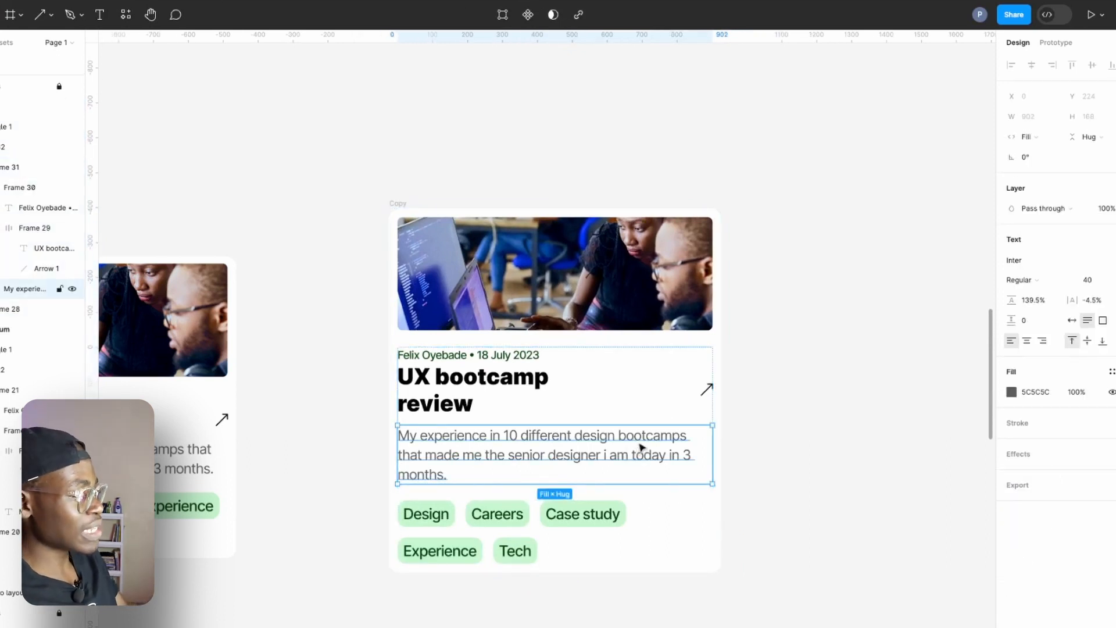
{"action": "left_click", "coordinate": [1054, 117]}
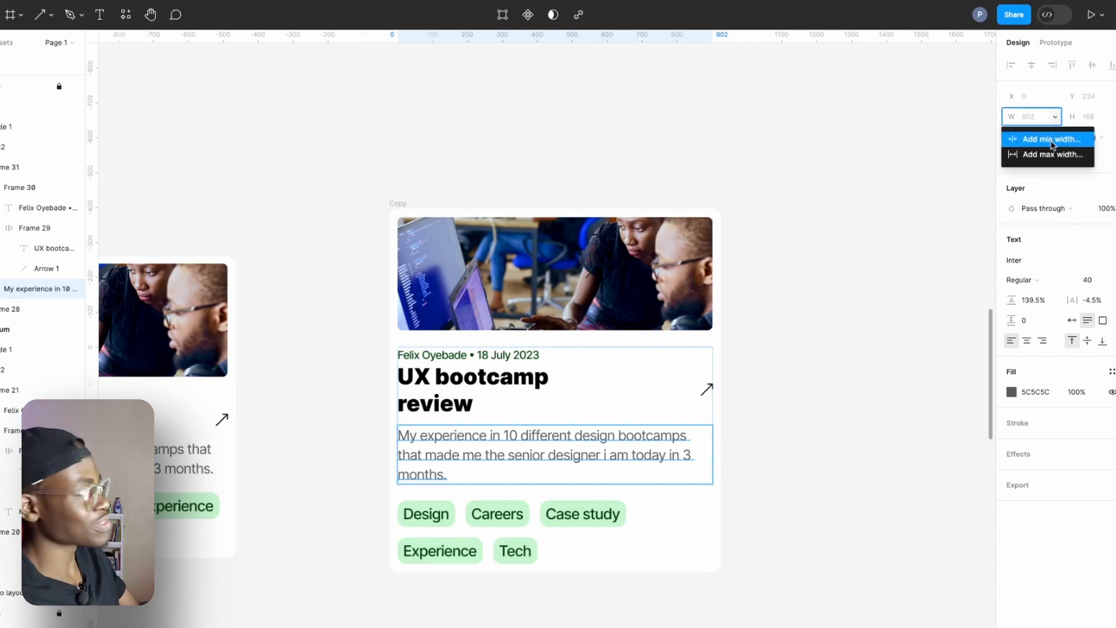
{"action": "left_click", "coordinate": [1052, 140]}
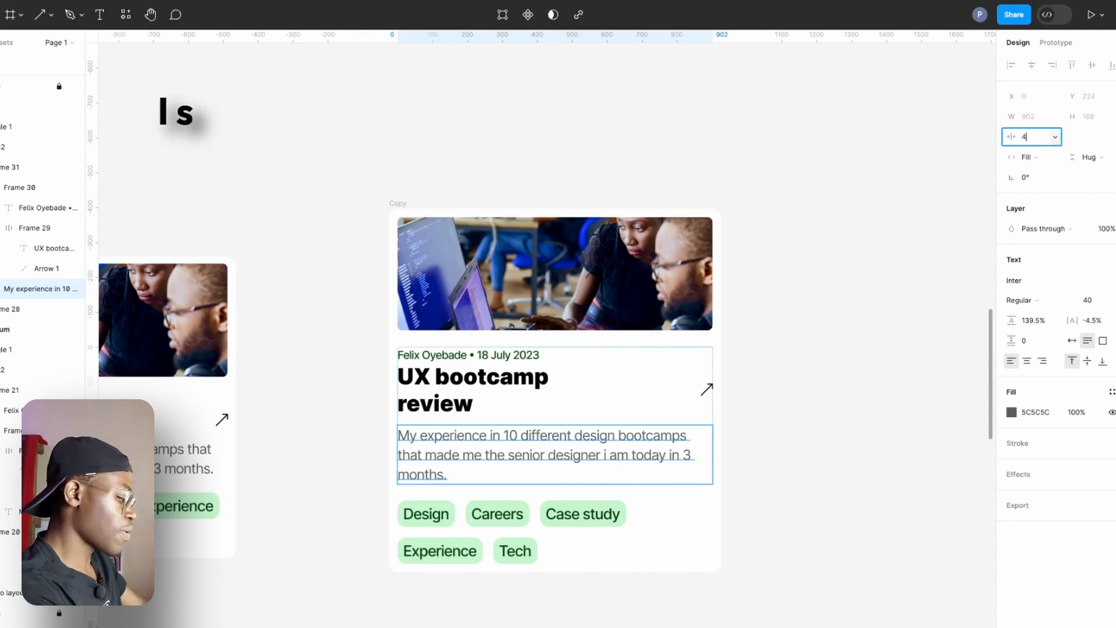
{"action": "key", "text": "BackSpace"}
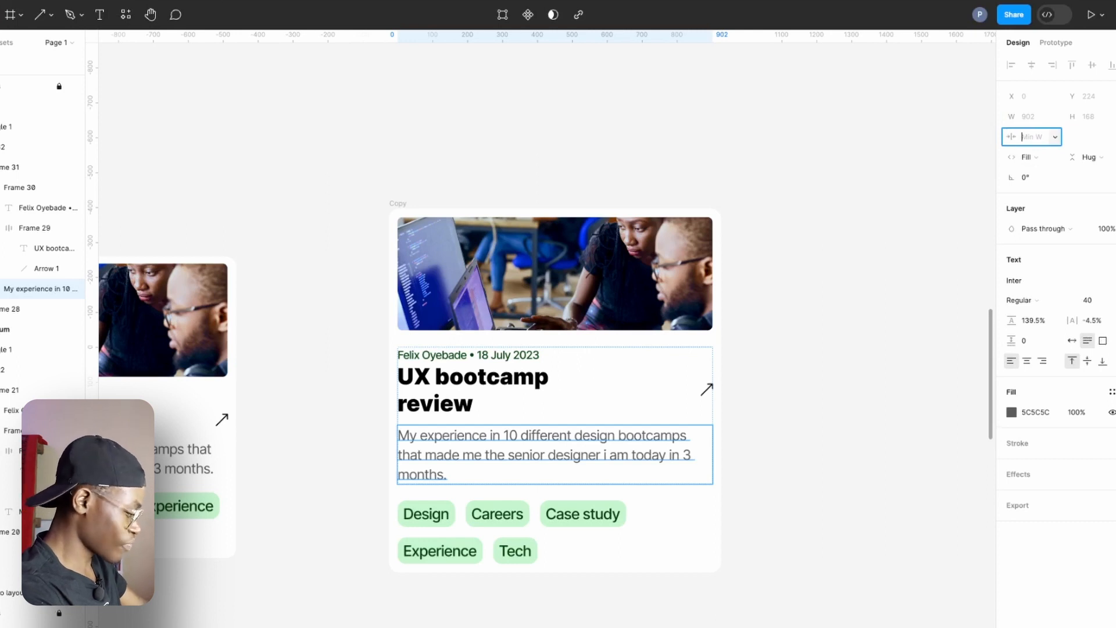
{"action": "type", "text": "400"}
{"action": "key", "text": "Return"}
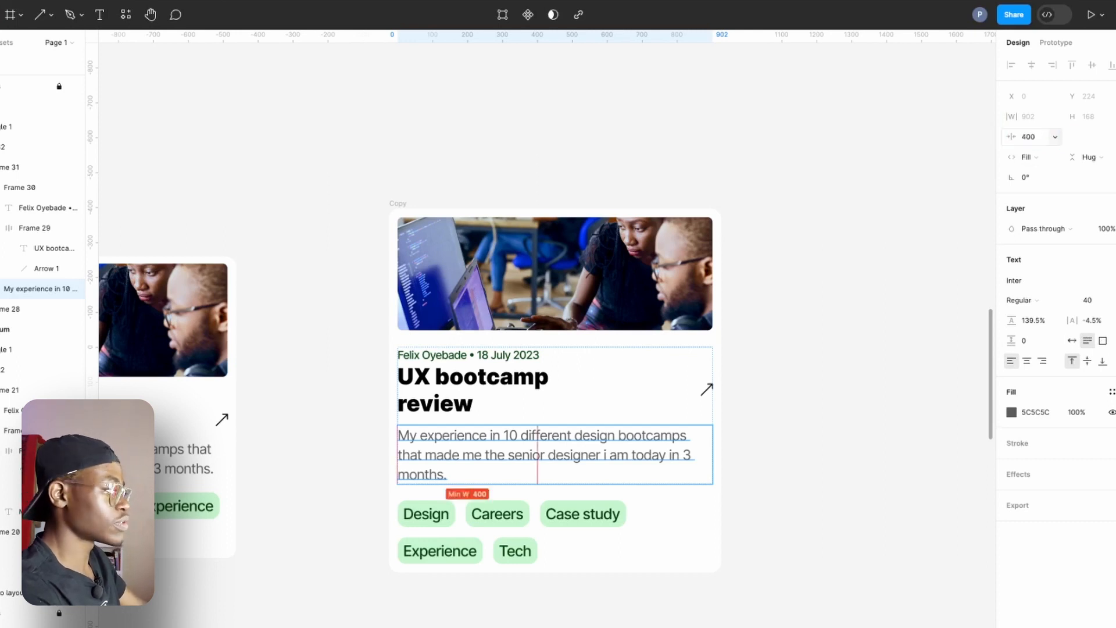
Resize the Copy card to a width of 926.
{"action": "left_click", "coordinate": [399, 204]}
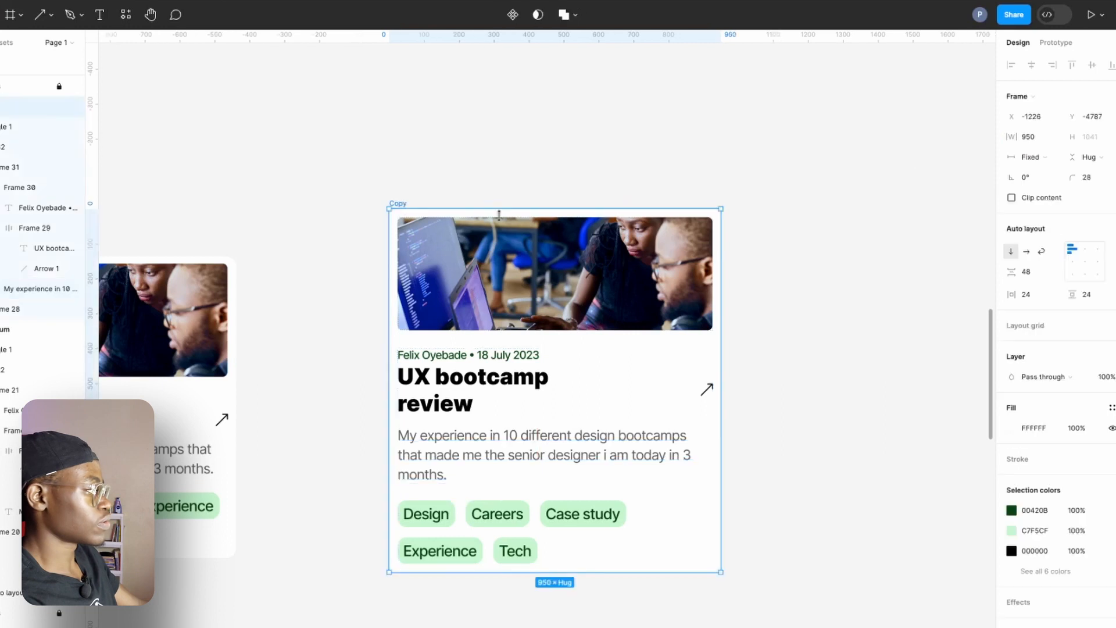
{"action": "left_click_drag", "start_coordinate": [718, 303], "coordinate": [712, 355]}
{"action": "left_click_drag", "start_coordinate": [204, 339], "coordinate": [327, 304]}
{"action": "left_click", "coordinate": [377, 204]}
{"action": "left_click", "coordinate": [579, 423]}
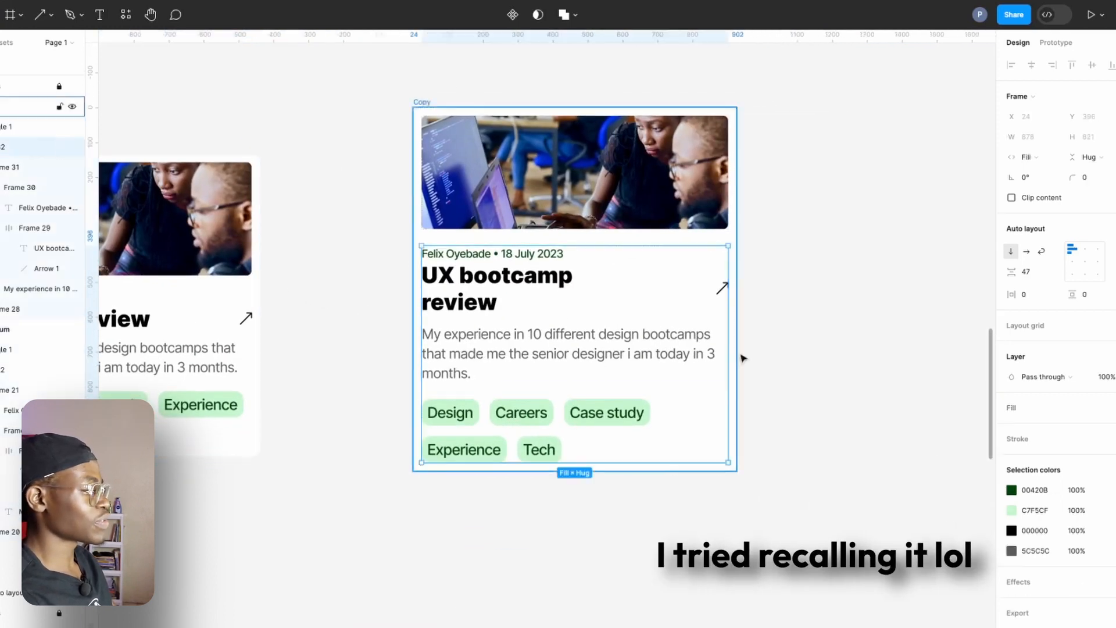
Narrow the Copy card to its minimum width of 500.
{"action": "left_click", "coordinate": [420, 103]}
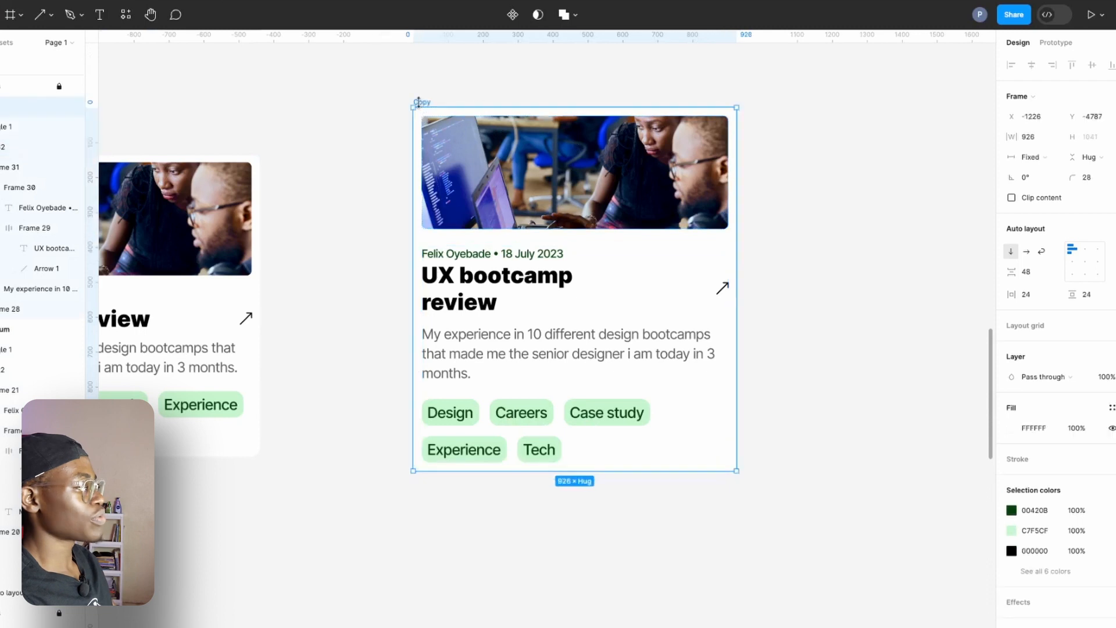
{"action": "left_click_drag", "start_coordinate": [736, 308], "coordinate": [448, 298]}
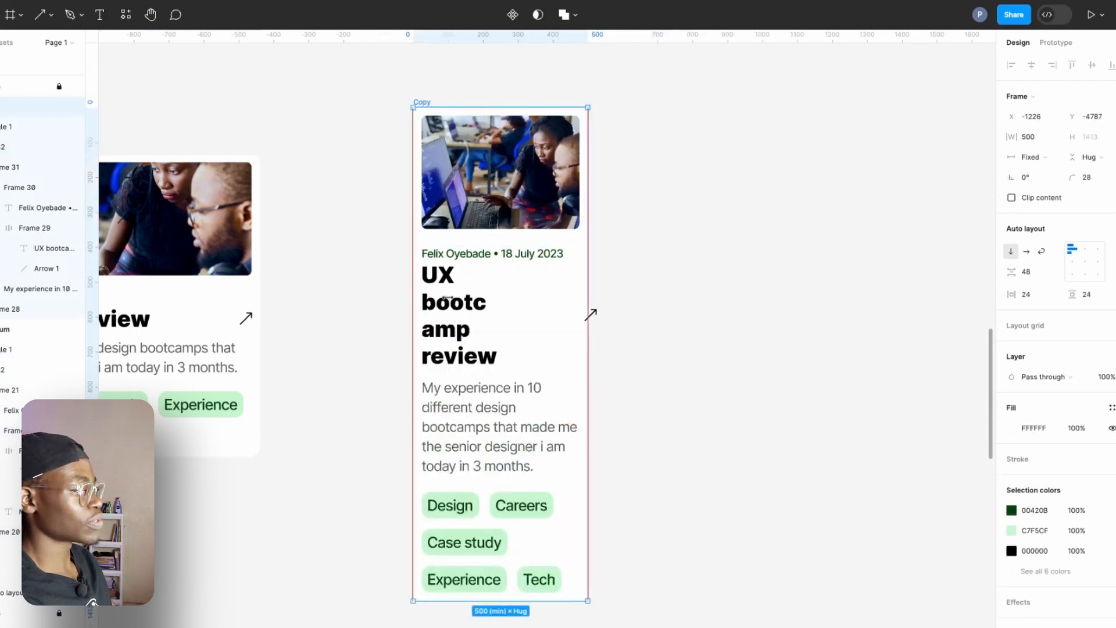
{"action": "left_click_drag", "start_coordinate": [301, 289], "coordinate": [442, 330]}
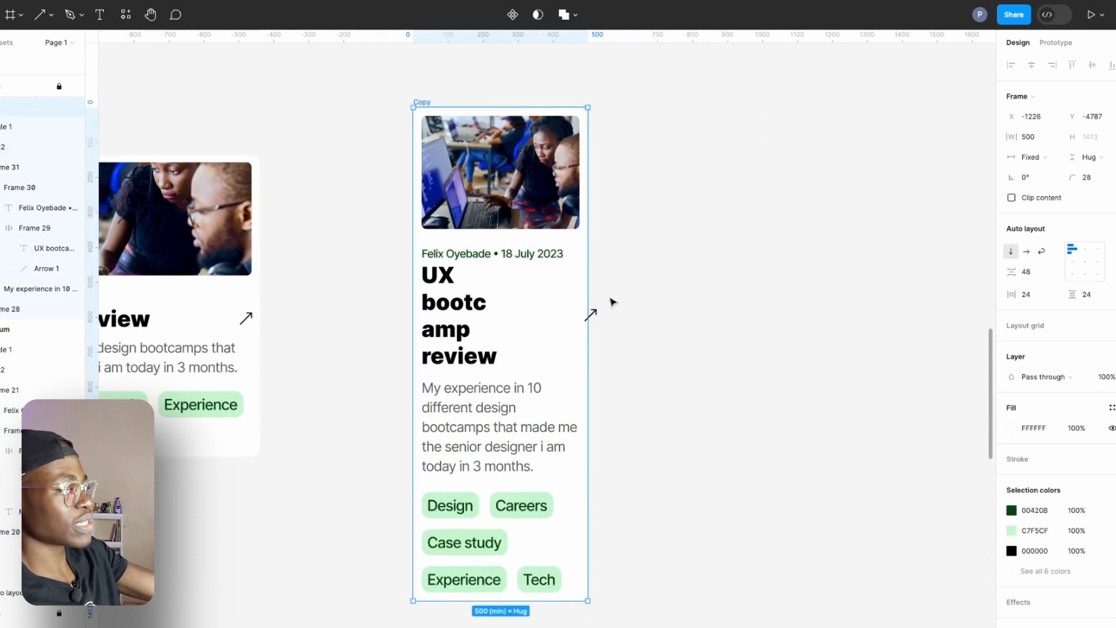
Set the horizontal resizing of the arrow beside the Copy card's title to Fill container.
{"action": "left_click", "coordinate": [463, 319]}
{"action": "left_click", "coordinate": [462, 319]}
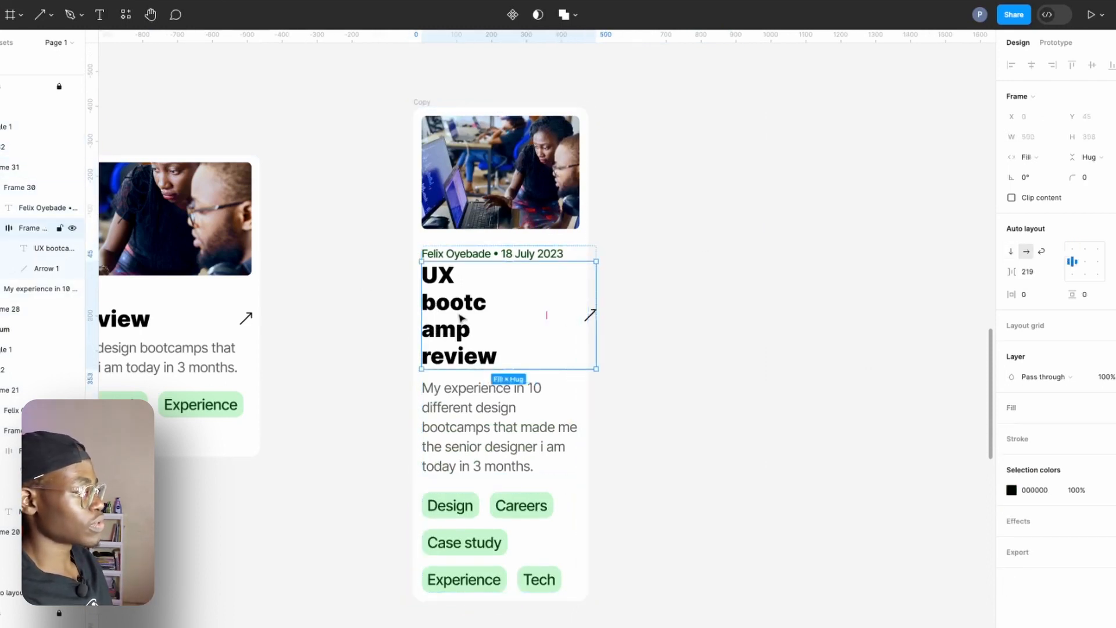
{"action": "left_click", "coordinate": [462, 319]}
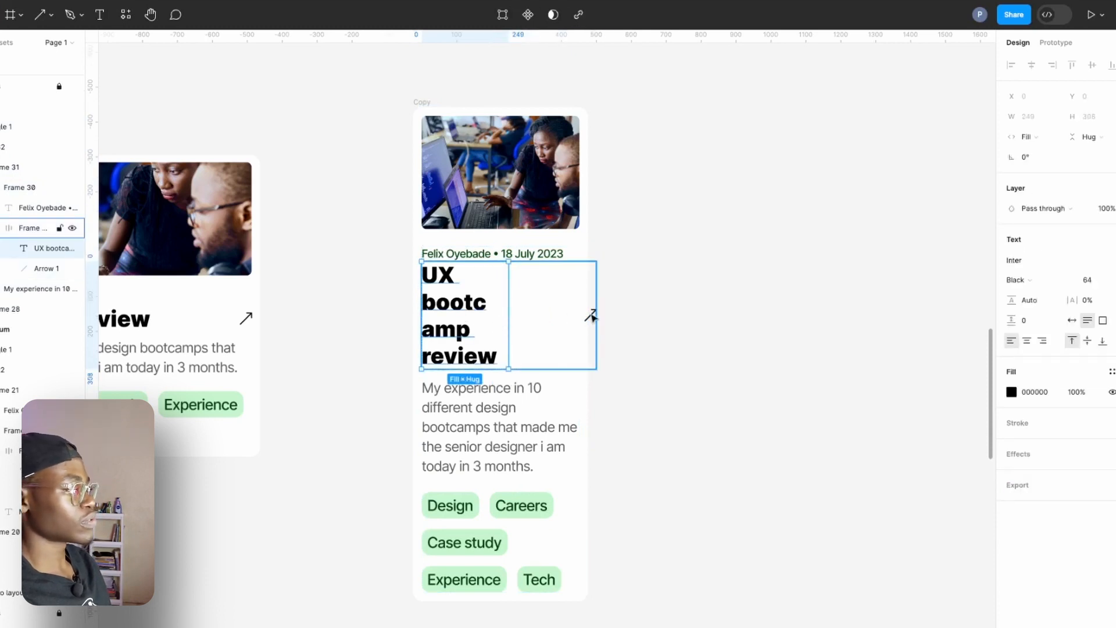
{"action": "left_click", "coordinate": [591, 316]}
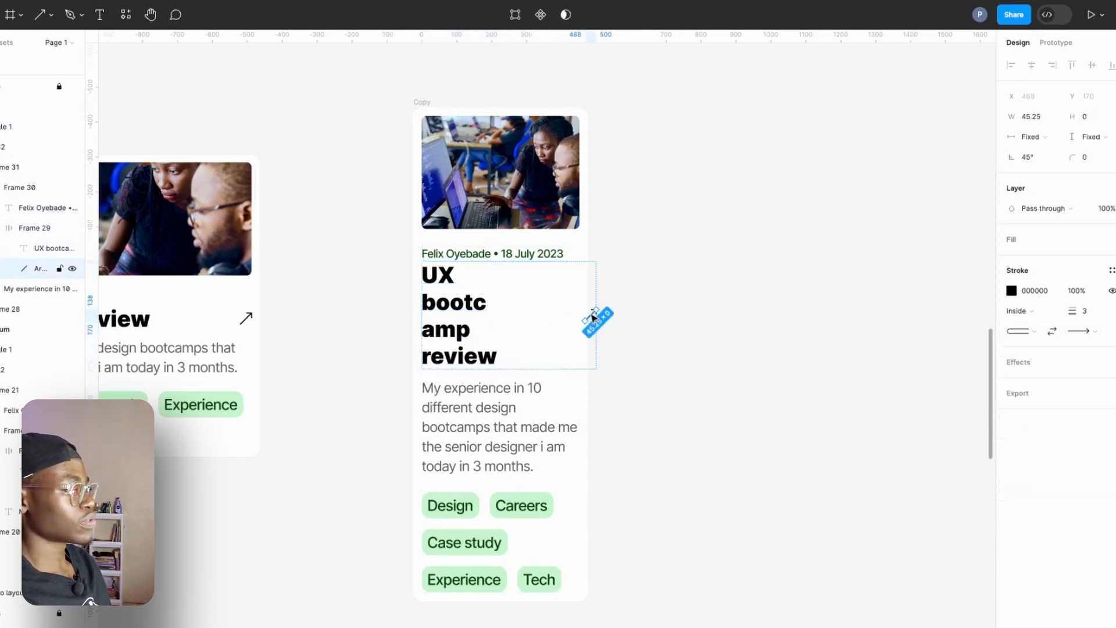
{"action": "left_click", "coordinate": [1053, 136]}
{"action": "left_click", "coordinate": [1046, 156]}
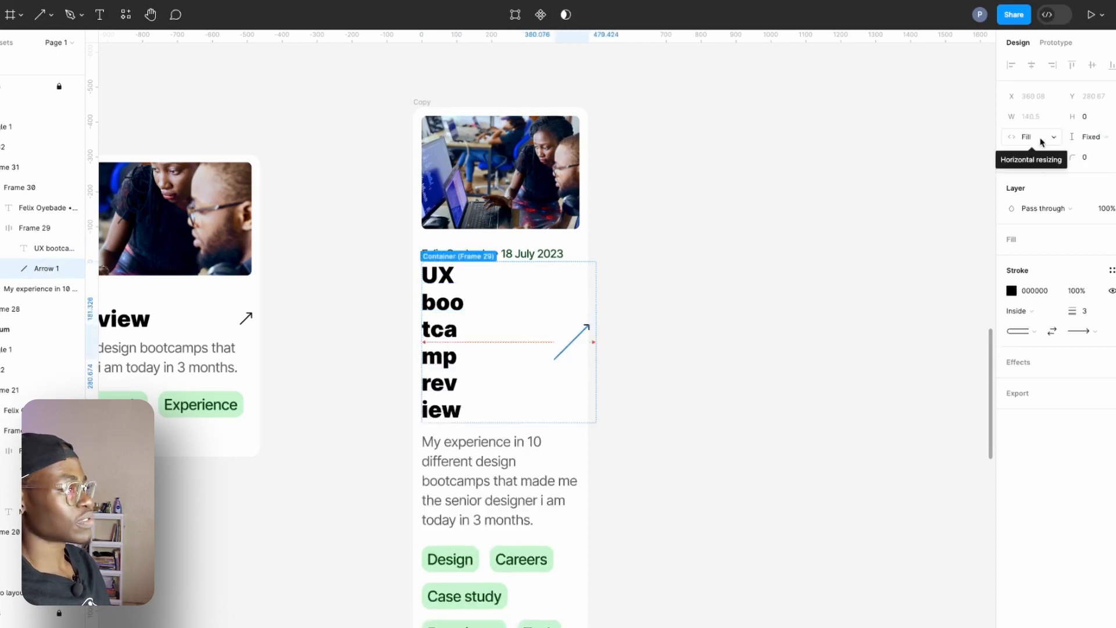
Undo the arrow's Fill container resizing and reduce the gap between the title and arrow in the Copy card's title row.
{"action": "key", "text": "ctrl+z"}
{"action": "left_click", "coordinate": [590, 331]}
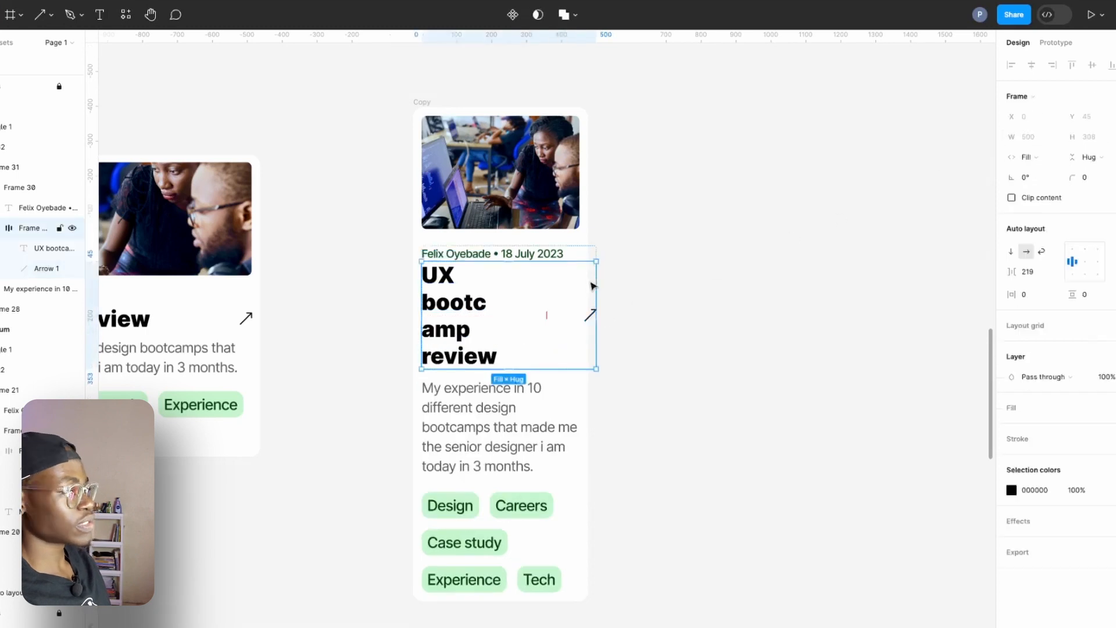
{"action": "left_click", "coordinate": [1053, 137]}
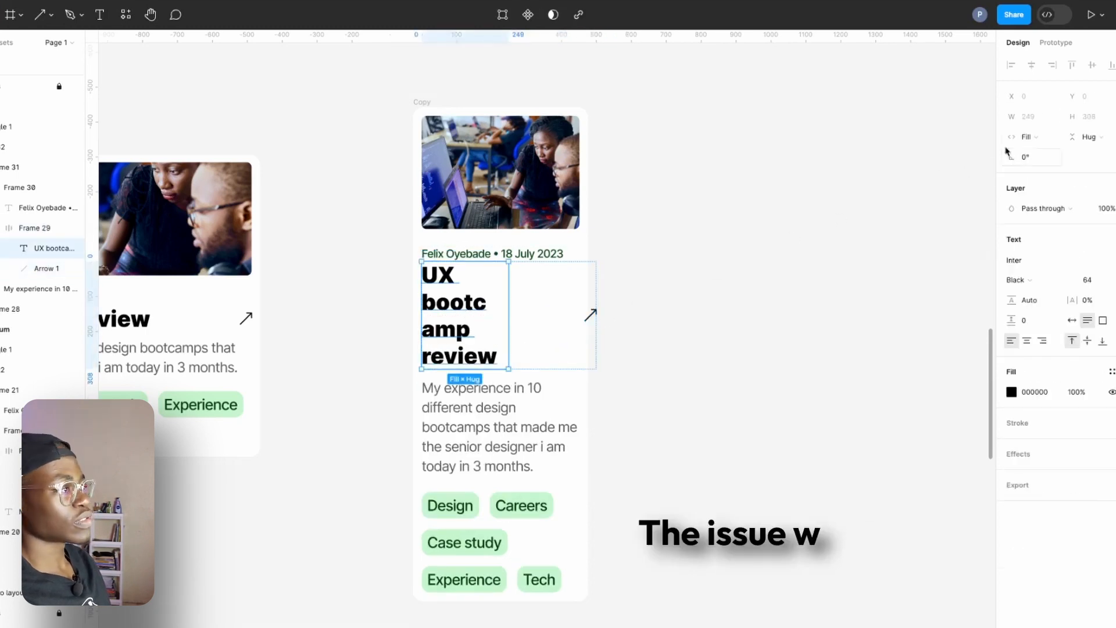
{"action": "left_click", "coordinate": [1054, 116]}
{"action": "left_click", "coordinate": [528, 300]}
{"action": "left_click", "coordinate": [530, 301]}
{"action": "left_click", "coordinate": [591, 315]}
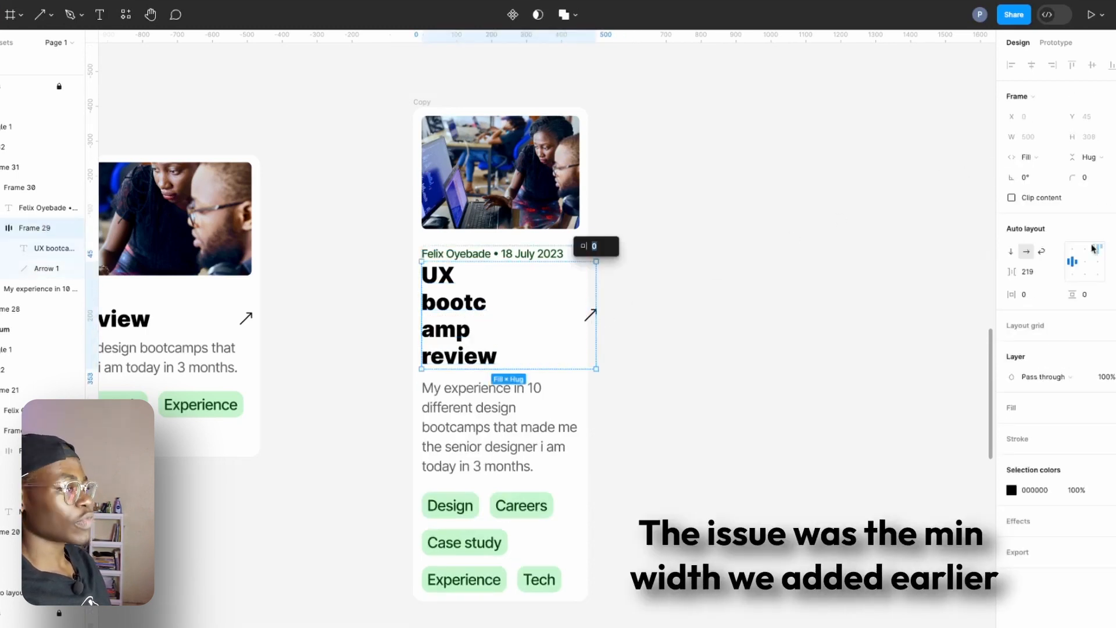
{"action": "left_click", "coordinate": [1011, 251]}
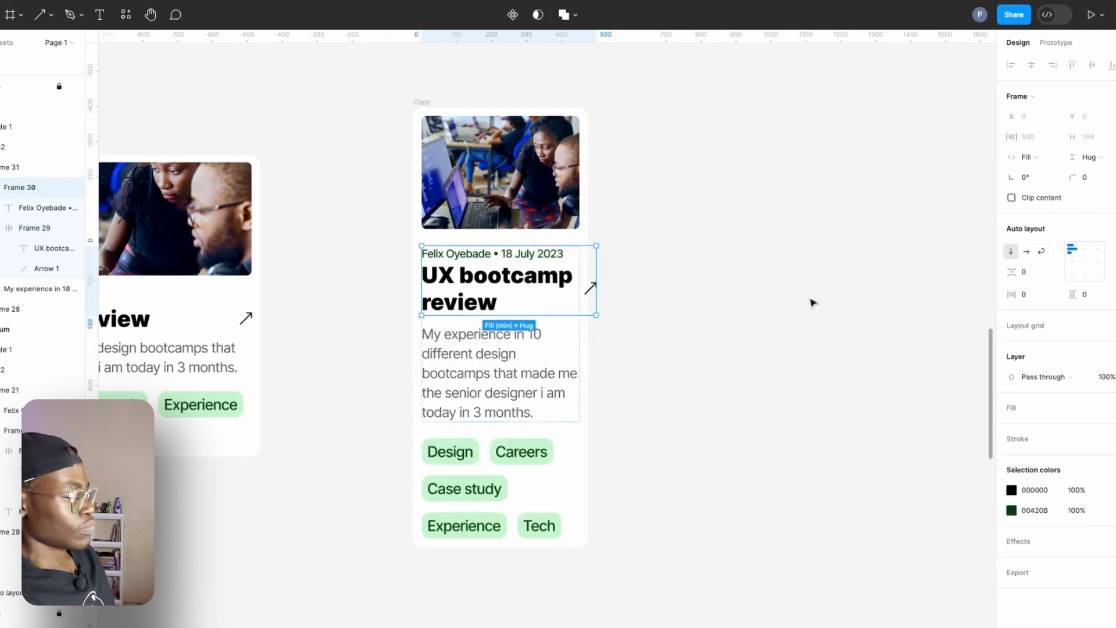
Resize the whole Copy card to a width of 944.
{"action": "left_click", "coordinate": [581, 360]}
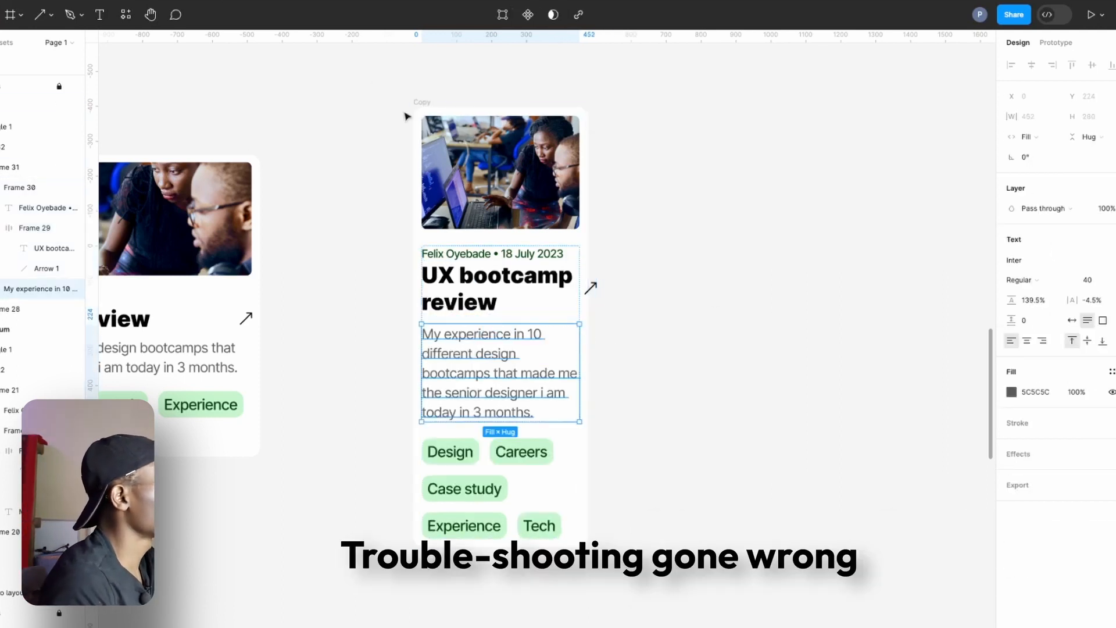
{"action": "left_click", "coordinate": [422, 104]}
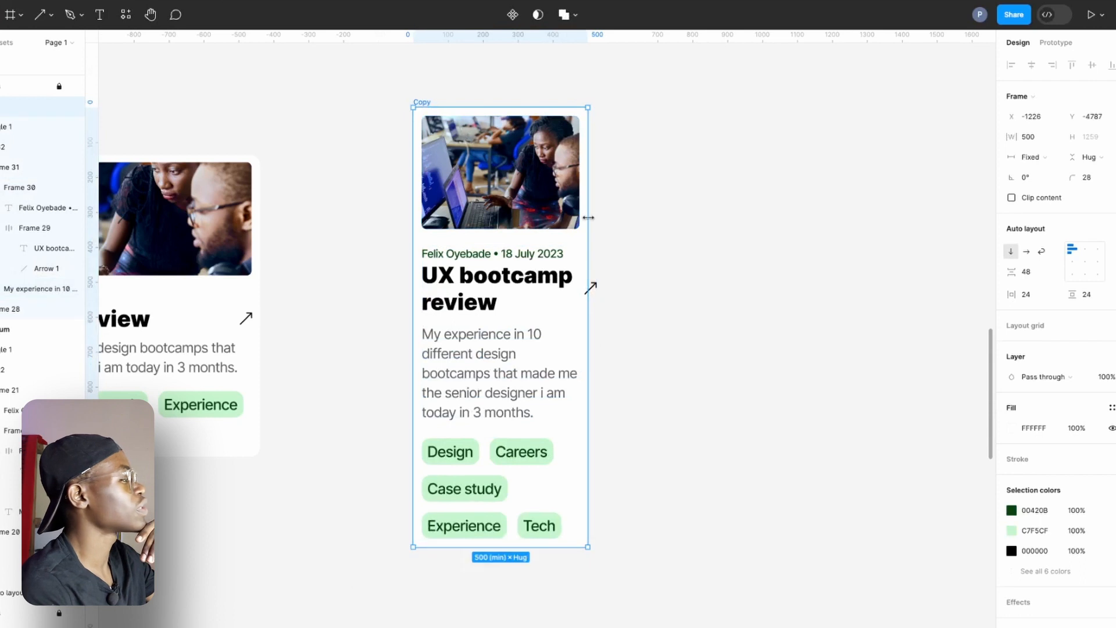
{"action": "left_click_drag", "start_coordinate": [588, 232], "coordinate": [826, 256]}
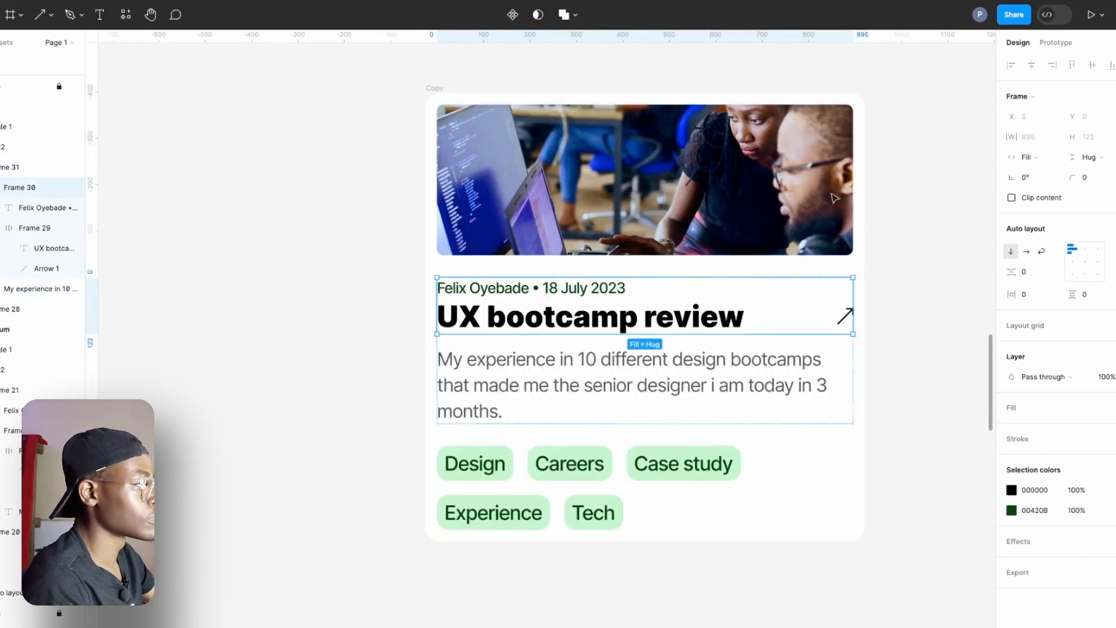
{"action": "key", "text": "Escape"}
{"action": "left_click", "coordinate": [432, 88]}
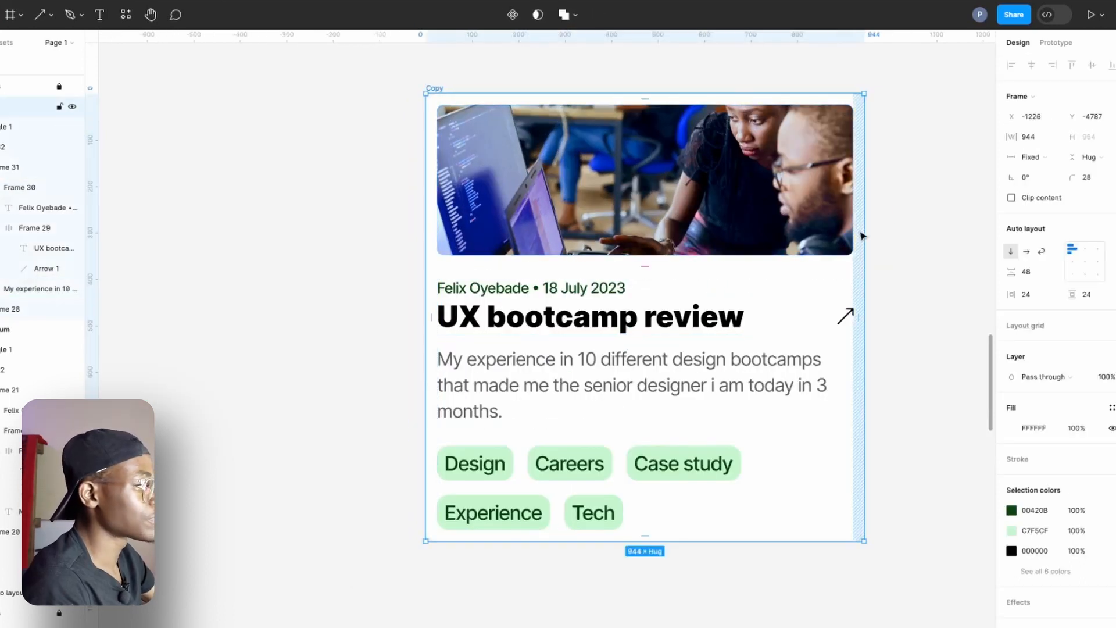
Narrow the Copy card to its minimum width of 500 and widen it again to 727.
{"action": "left_click_drag", "start_coordinate": [865, 233], "coordinate": [578, 230]}
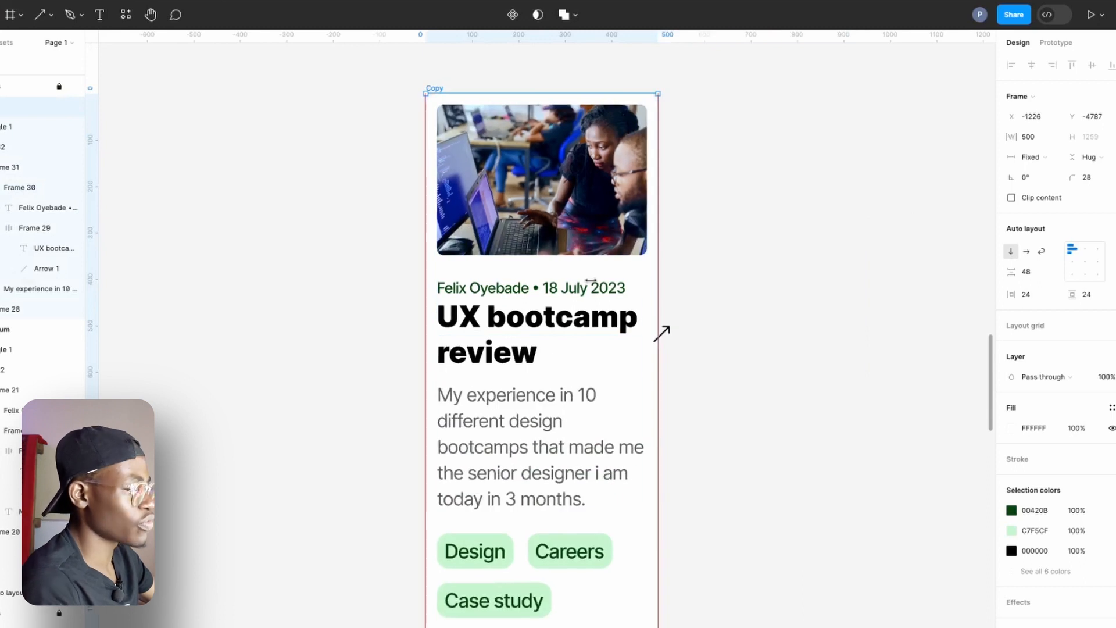
{"action": "left_click_drag", "start_coordinate": [590, 282], "coordinate": [674, 340]}
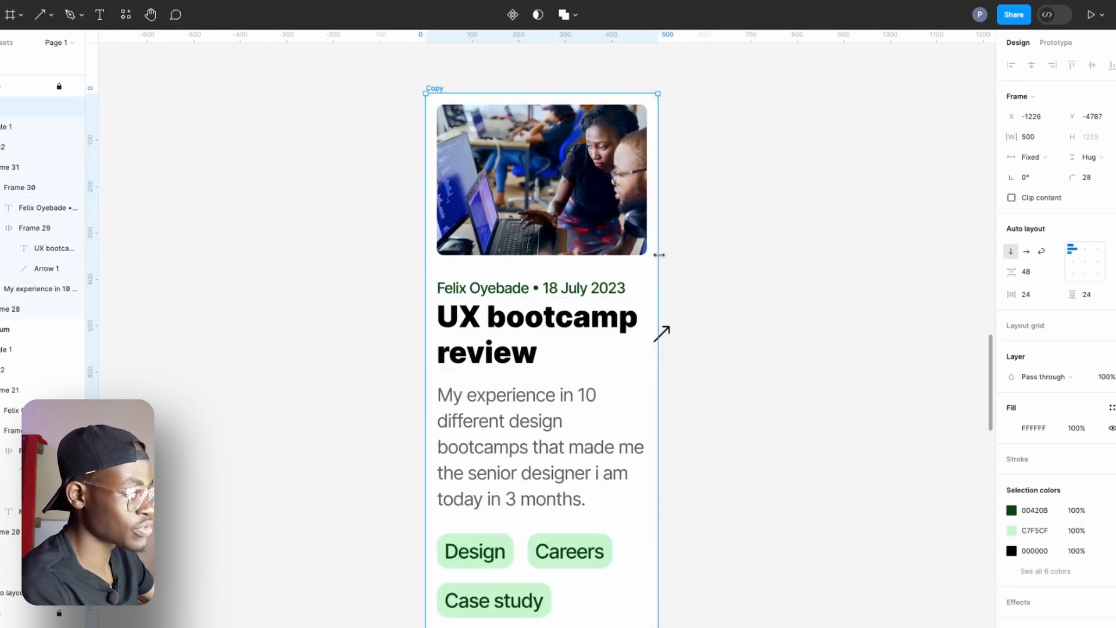
{"action": "left_click_drag", "start_coordinate": [658, 255], "coordinate": [354, 341]}
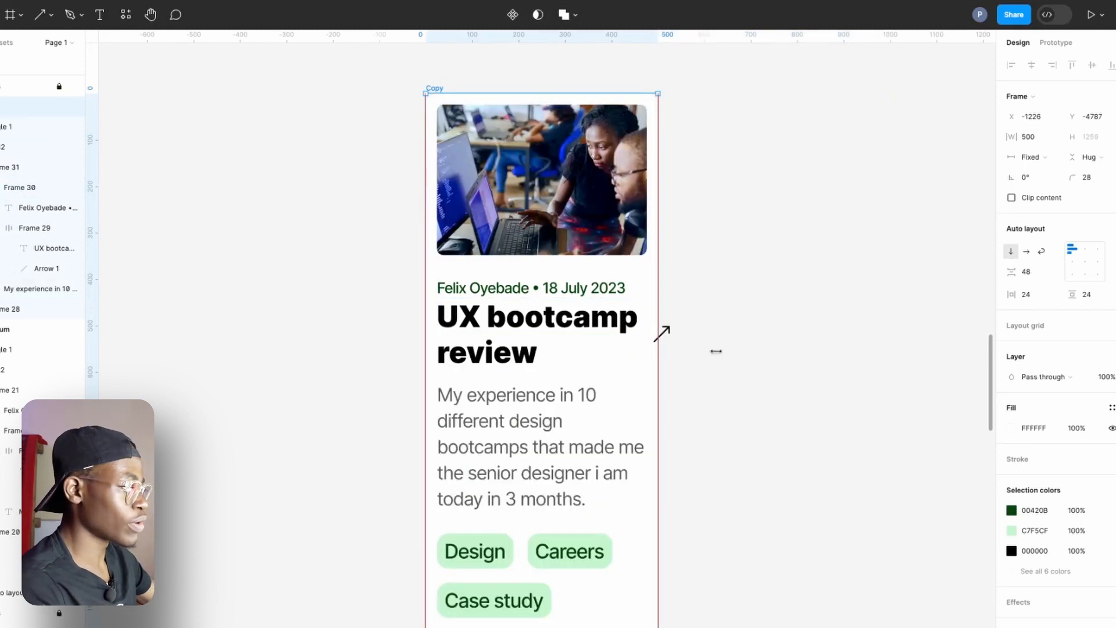
{"action": "left_click_drag", "start_coordinate": [716, 351], "coordinate": [768, 351]}
Widen the original No. 2 medium card to its maximum width of 1000.
{"action": "scroll", "coordinate": [721, 347], "scroll_direction": "down", "scroll_amount": 5, "text": "ctrl"}
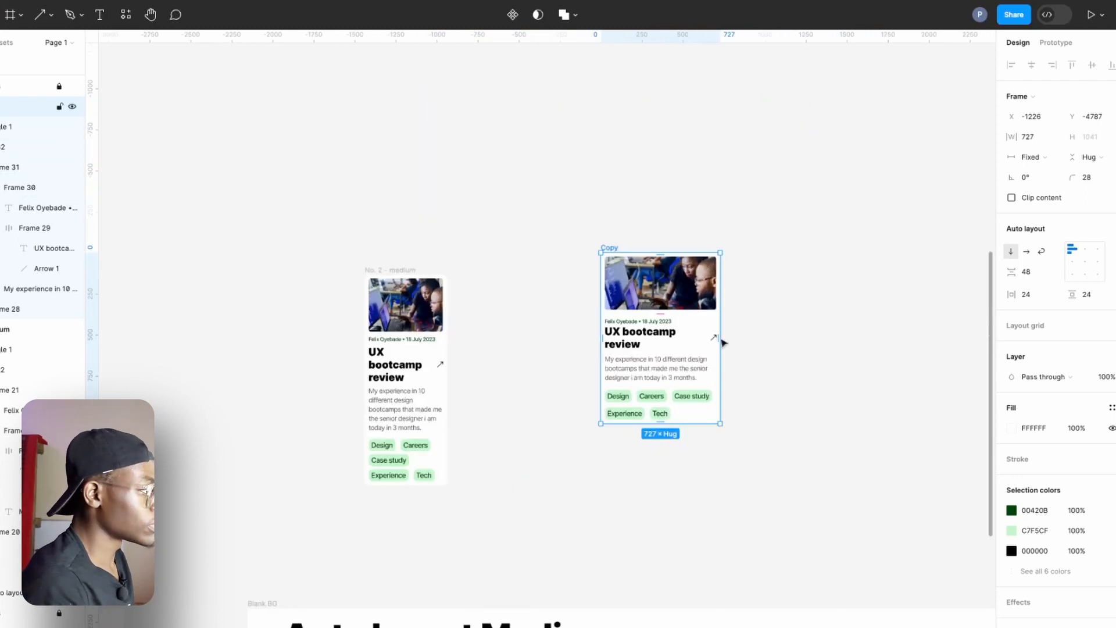
{"action": "scroll", "coordinate": [722, 343], "scroll_direction": "down", "scroll_amount": 3}
{"action": "scroll", "coordinate": [521, 252], "scroll_direction": "down", "scroll_amount": 5, "text": "ctrl"}
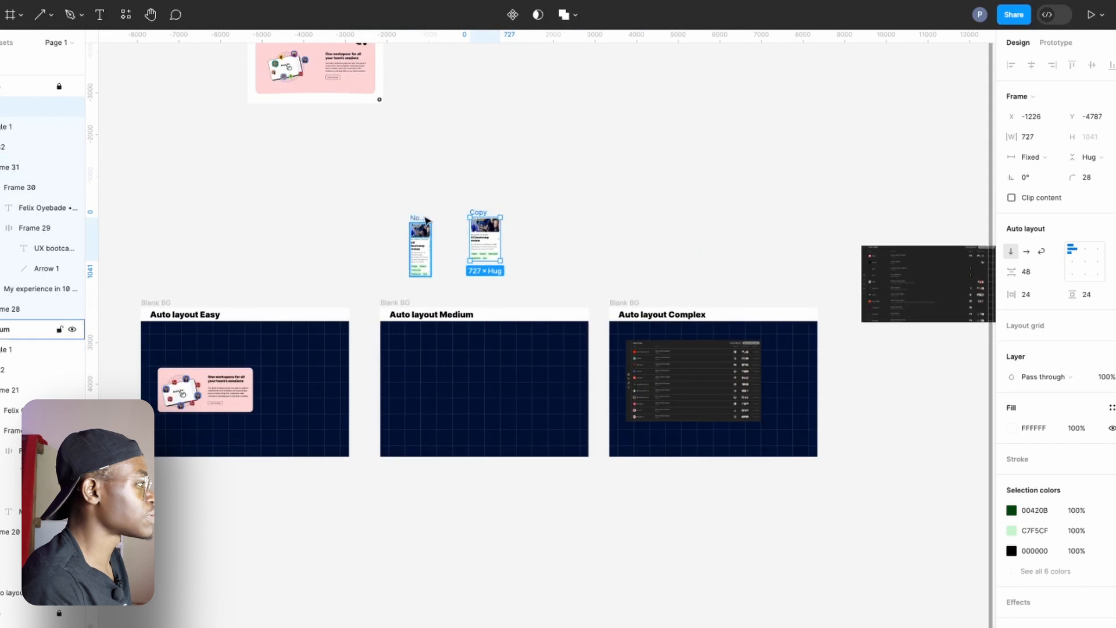
{"action": "left_click", "coordinate": [426, 222]}
{"action": "left_click_drag", "start_coordinate": [431, 234], "coordinate": [457, 240]}
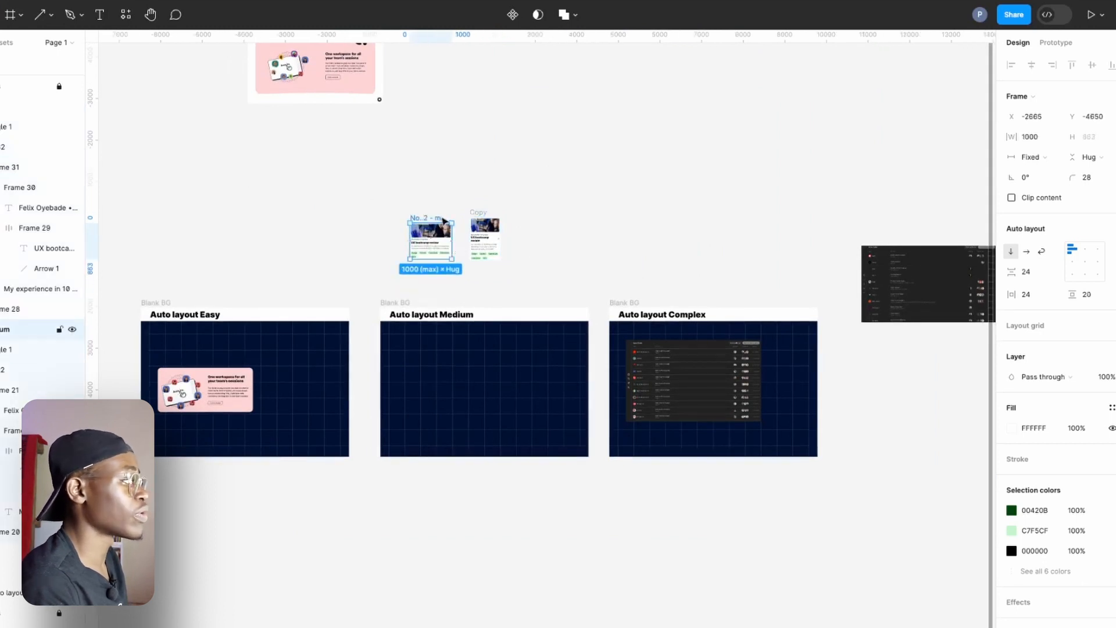
Place the No. 2 medium card on the Auto layout Medium board and move the Copy card up beside the pink workspace banner.
{"action": "left_click_drag", "start_coordinate": [443, 220], "coordinate": [434, 364]}
{"action": "left_click_drag", "start_coordinate": [487, 219], "coordinate": [470, 82]}
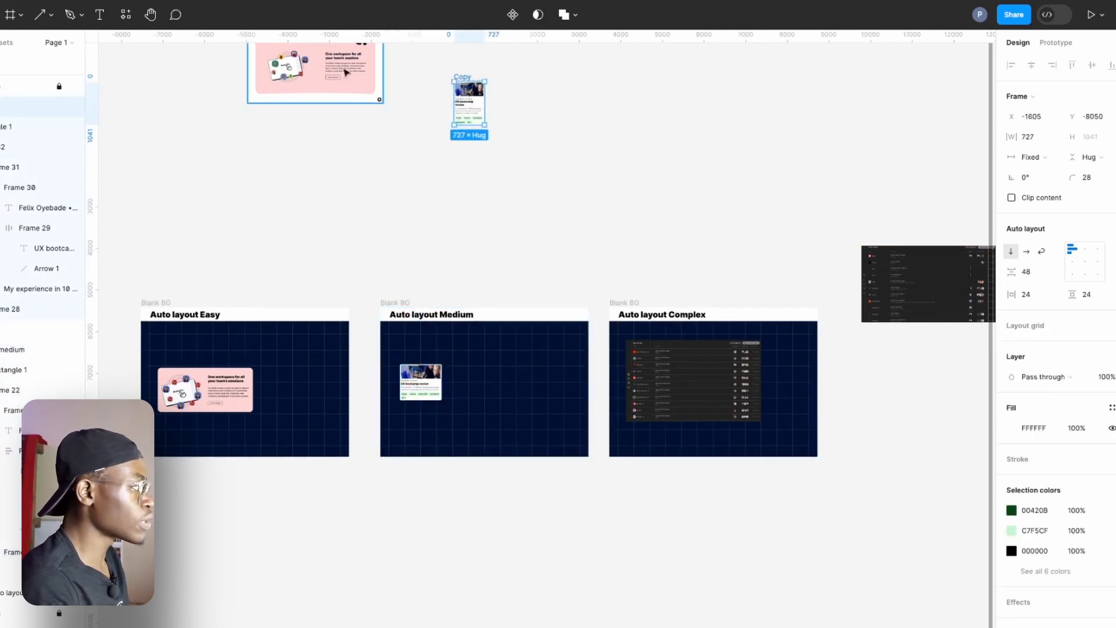
Examine the dark job listing reference image beside the Auto layout Complex board, including its rows and sidebar icons.
{"action": "scroll", "coordinate": [738, 372], "scroll_direction": "right", "scroll_amount": 5}
{"action": "scroll", "coordinate": [738, 372], "scroll_direction": "down", "scroll_amount": 2}
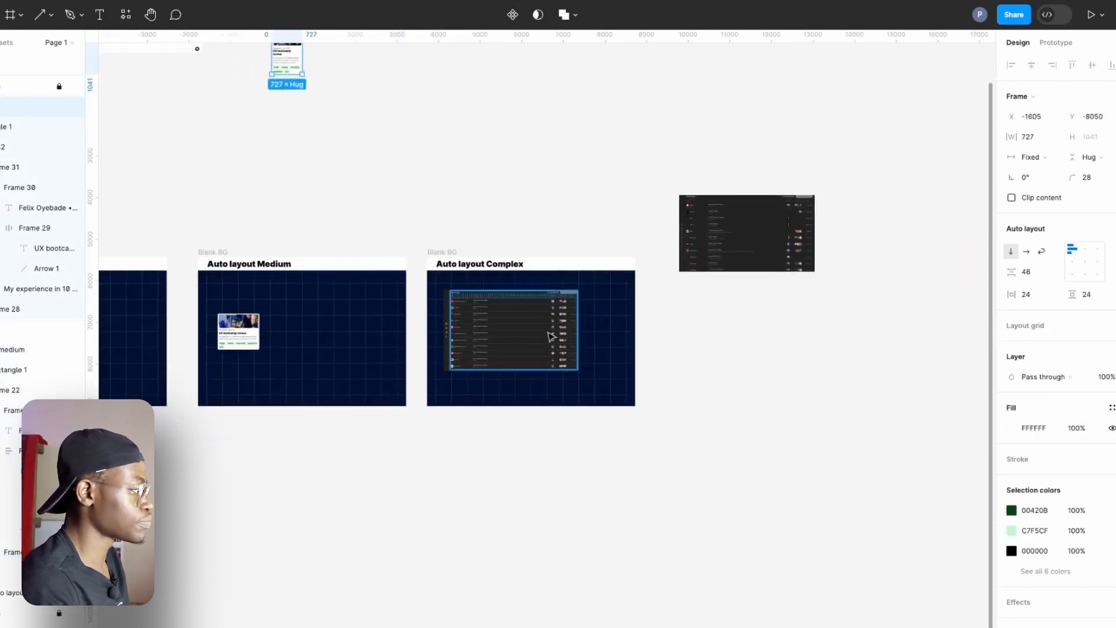
{"action": "scroll", "coordinate": [550, 335], "scroll_direction": "up", "scroll_amount": 5}
{"action": "left_click_drag", "start_coordinate": [893, 184], "coordinate": [707, 274]}
{"action": "scroll", "coordinate": [722, 270], "scroll_direction": "up", "scroll_amount": 8}
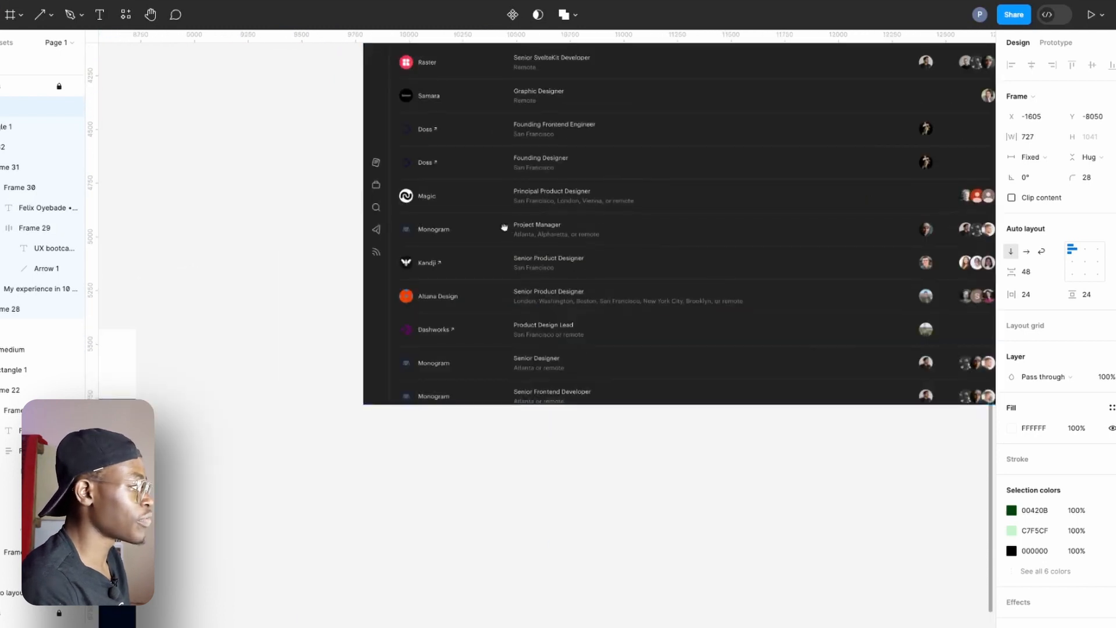
{"action": "left_click_drag", "start_coordinate": [504, 227], "coordinate": [373, 467]}
{"action": "scroll", "coordinate": [403, 399], "scroll_direction": "up", "scroll_amount": 5}
{"action": "scroll", "coordinate": [401, 399], "scroll_direction": "down", "scroll_amount": 7}
Resize the Open Roles table frame on the Auto layout Complex board to a width of 2744.
{"action": "left_click_drag", "start_coordinate": [400, 399], "coordinate": [984, 112]}
{"action": "left_click_drag", "start_coordinate": [484, 427], "coordinate": [809, 297]}
{"action": "scroll", "coordinate": [413, 342], "scroll_direction": "up", "scroll_amount": 5}
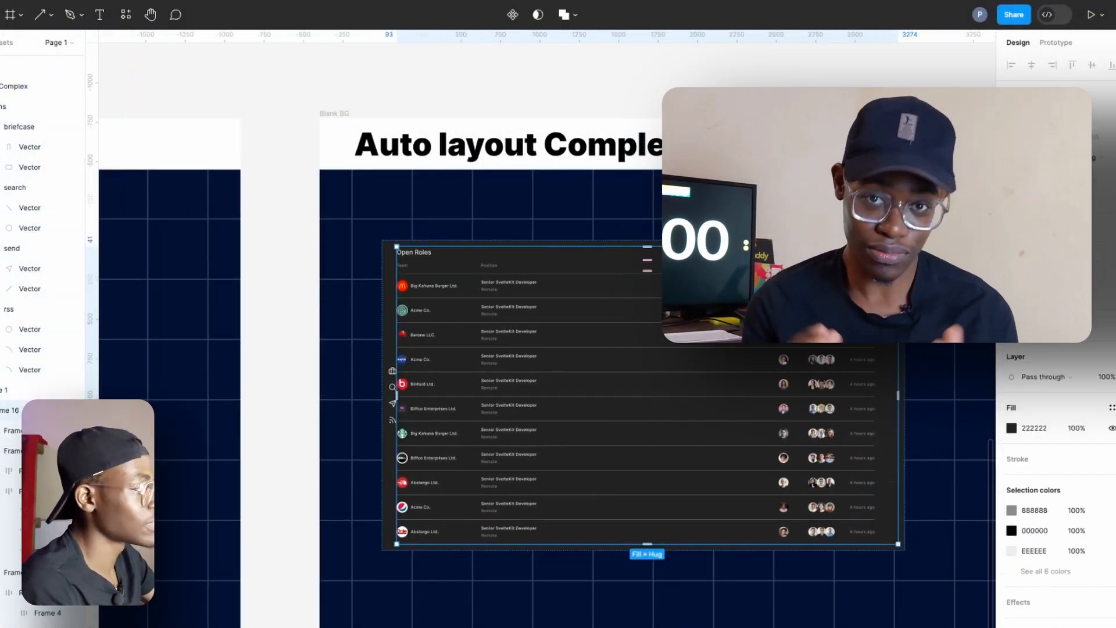
{"action": "key", "text": "Return"}
{"action": "key", "text": "Return"}
{"action": "key", "text": "Escape"}
{"action": "left_click_drag", "start_coordinate": [904, 353], "coordinate": [815, 353]}
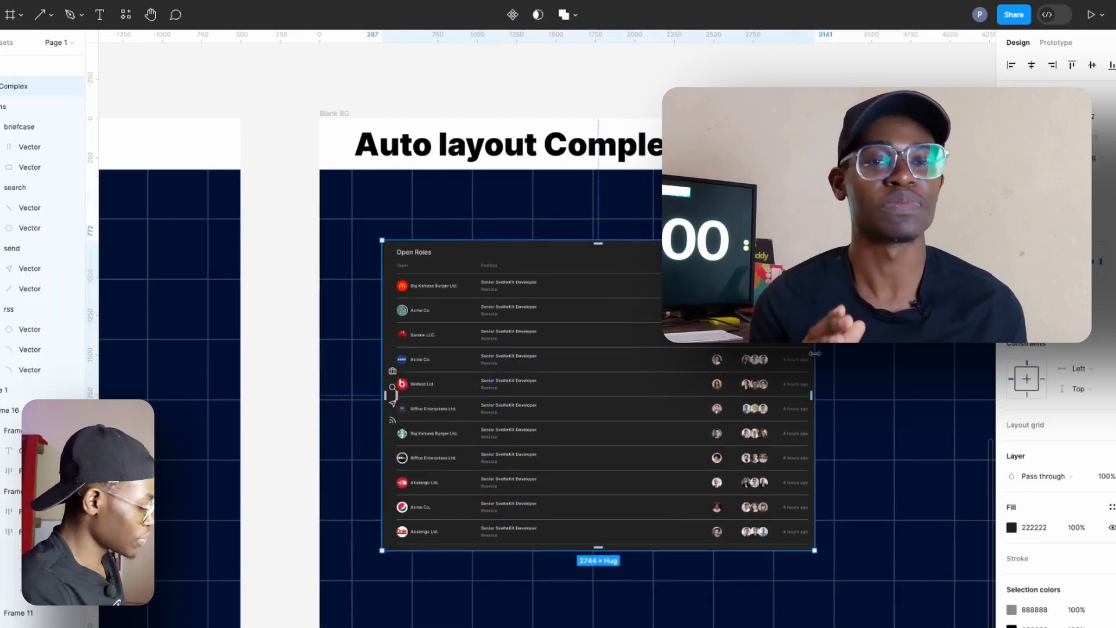